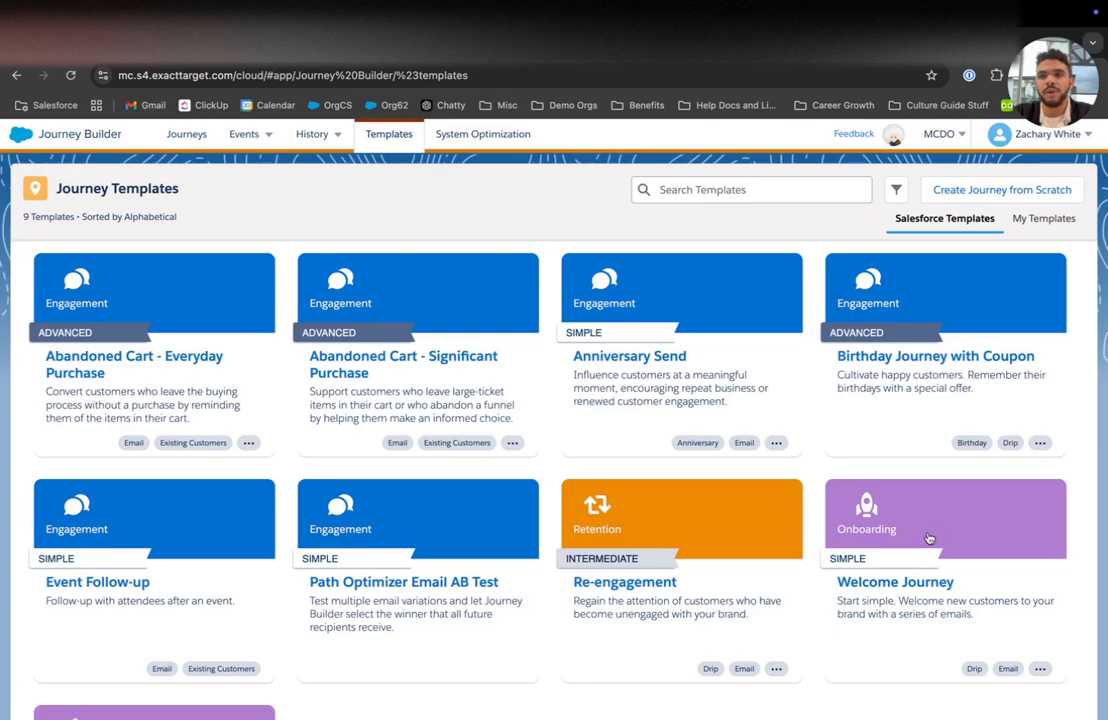
Step: Create a new Multi-Step Journey from scratch to get an empty canvas
click(982, 184)
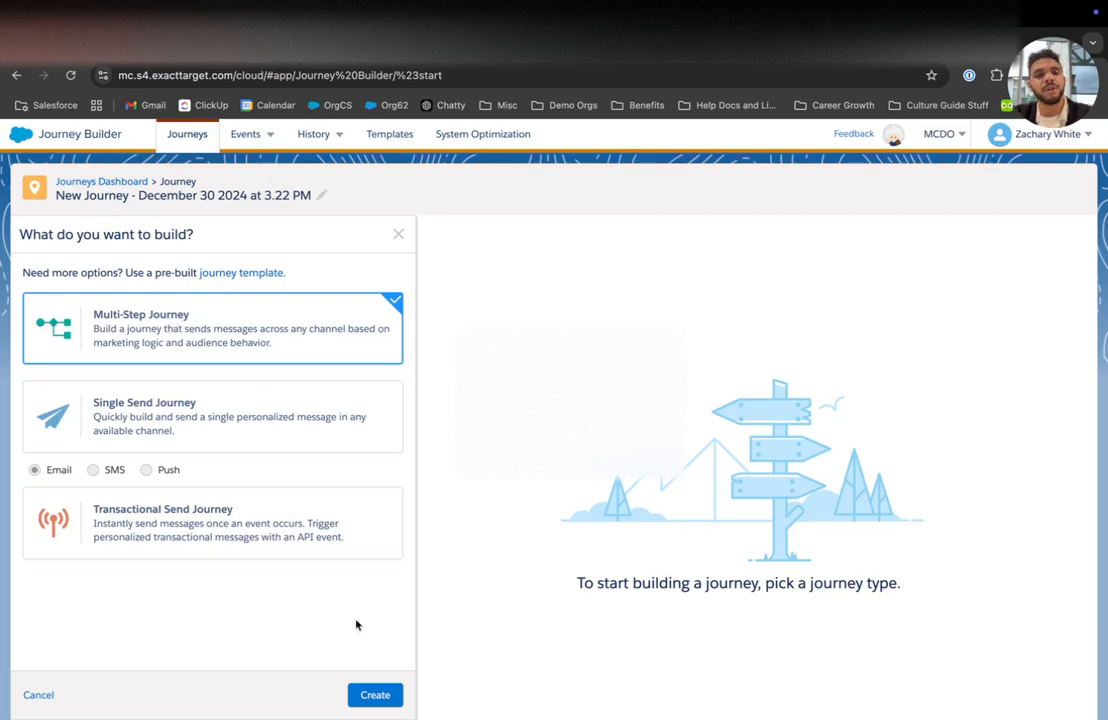
click(377, 695)
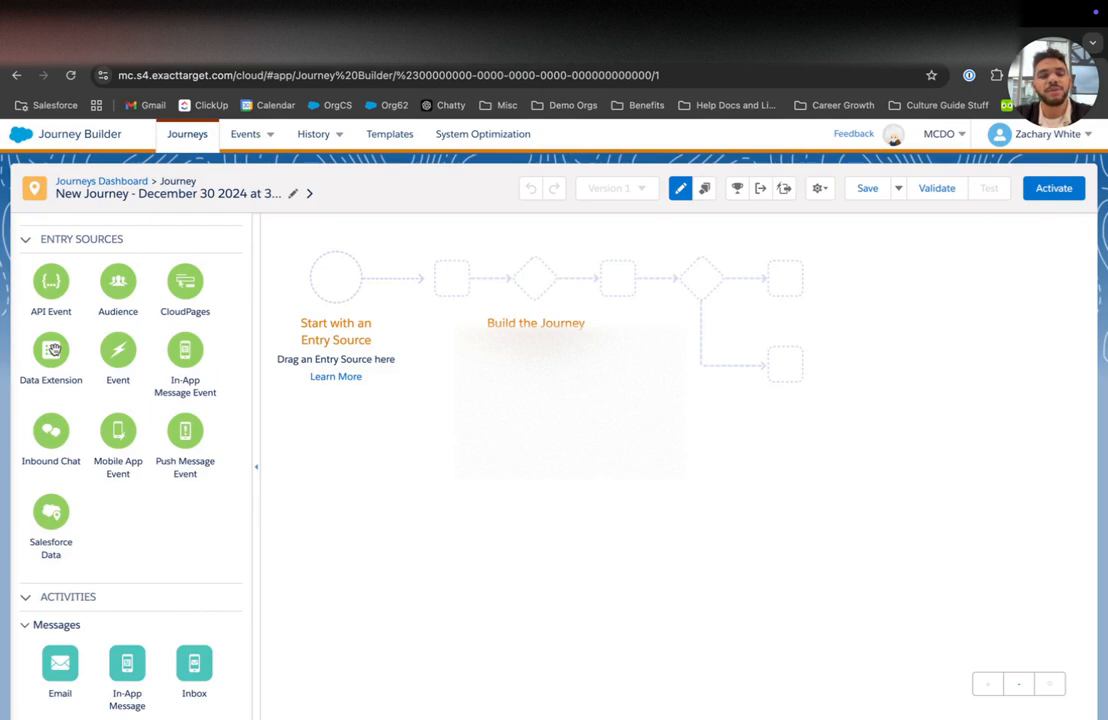
Step: Place Salesforce Data on the Entry Source circle and select its Salesforce Data event
drag(54, 349, 339, 277)
drag(51, 512, 352, 280)
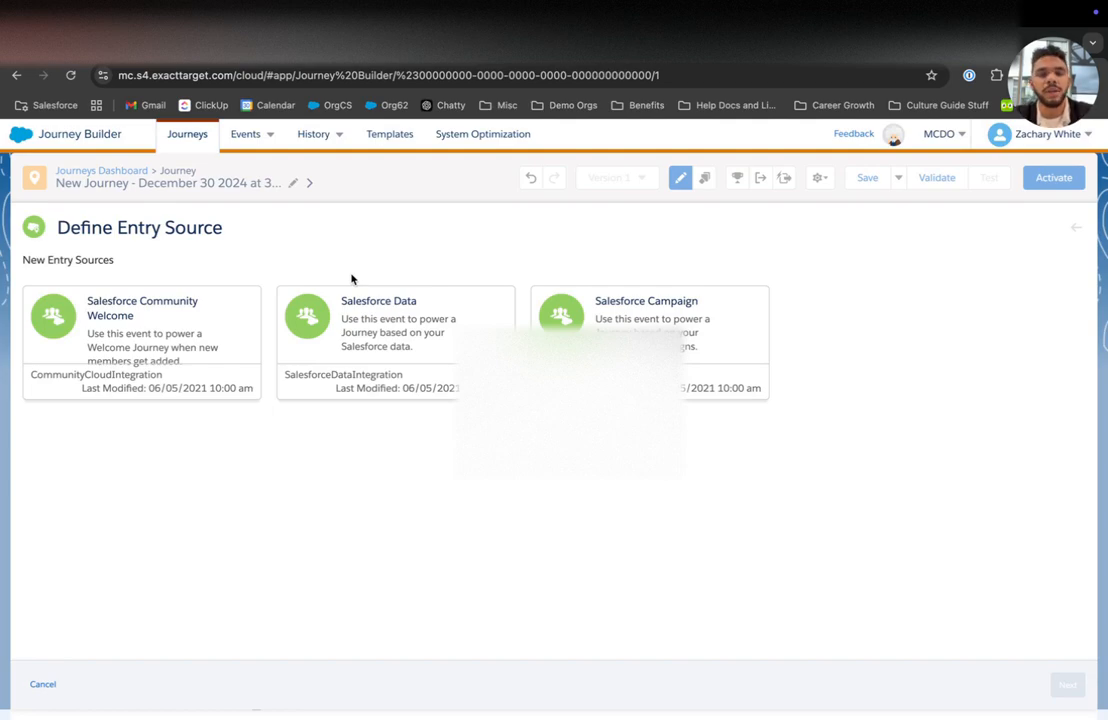
click(387, 344)
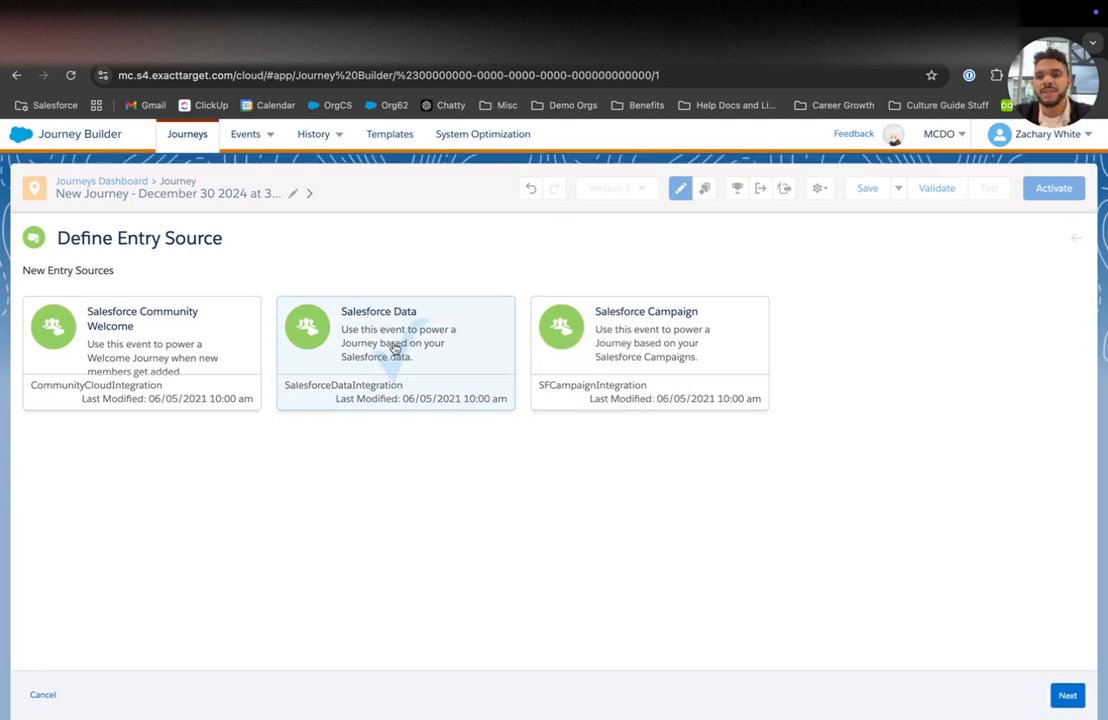
click(1068, 695)
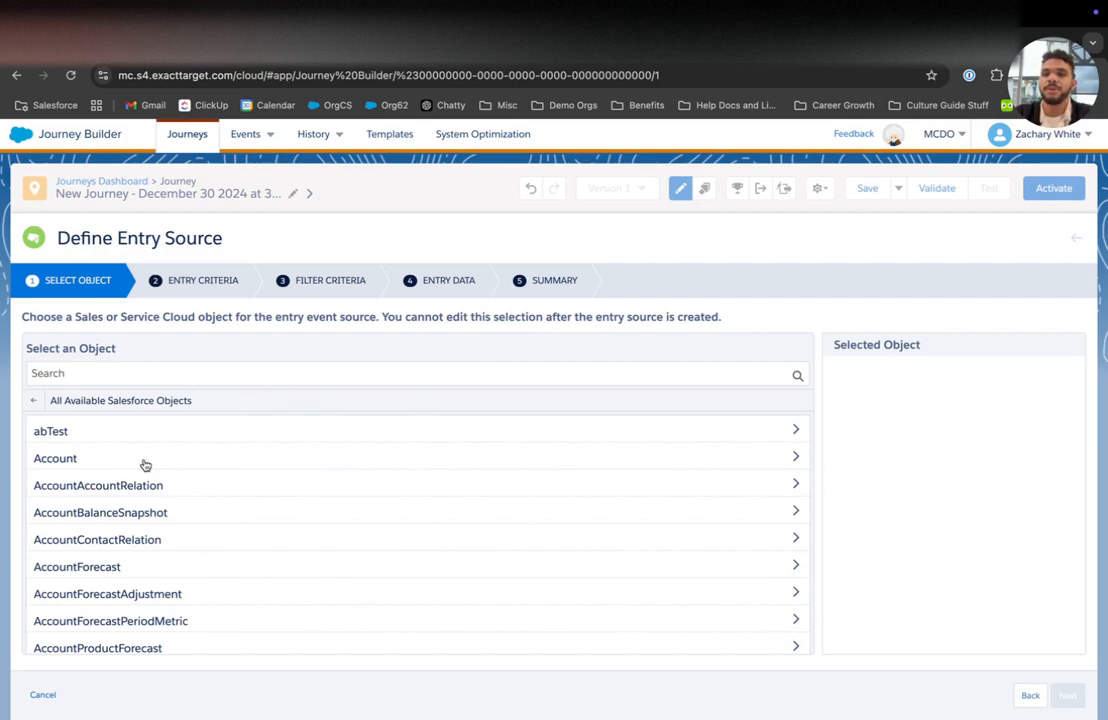
Step: Choose the Contact object, entering records by MasterRecord ID
click(138, 373)
text(contact)
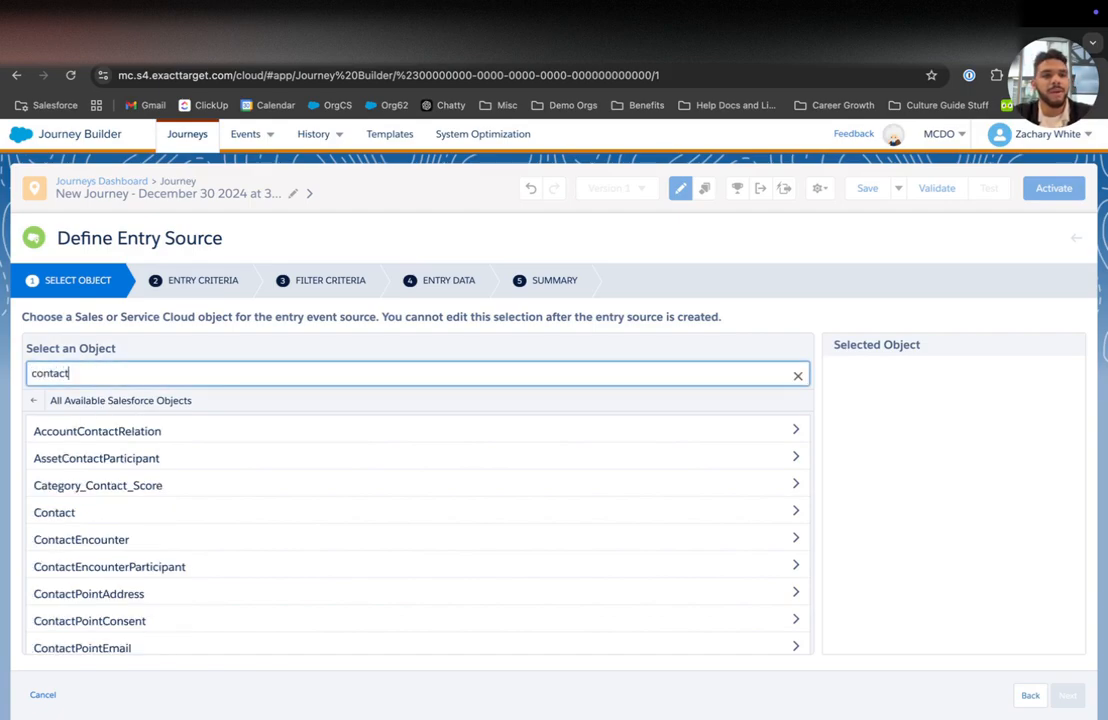
click(66, 513)
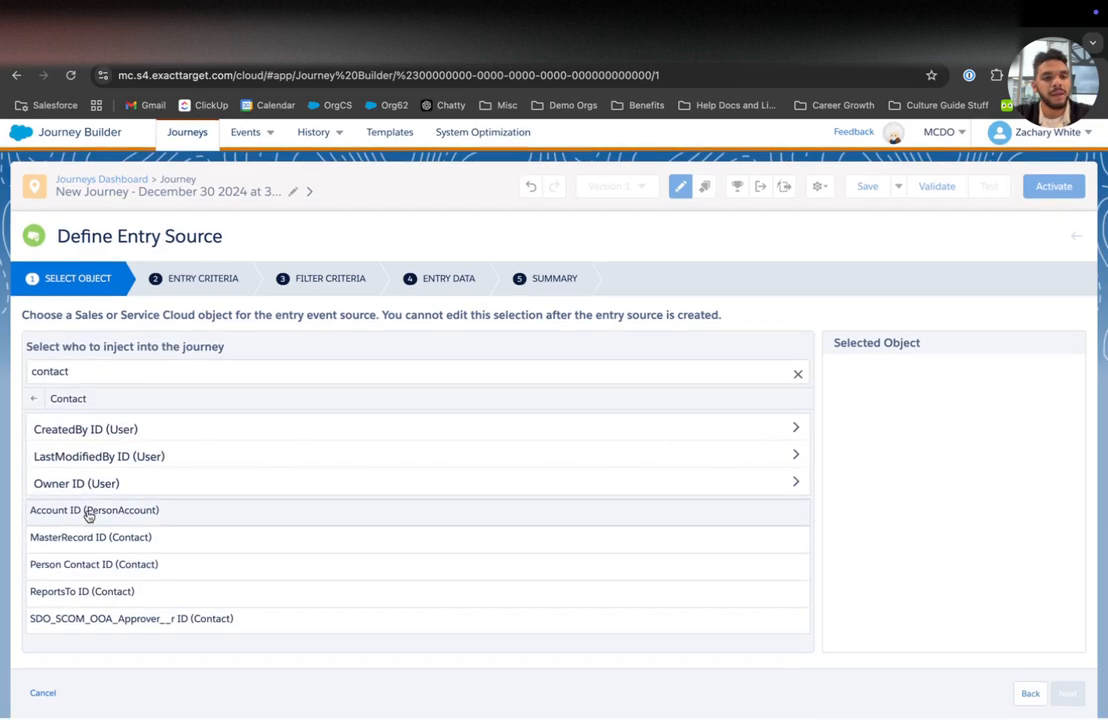
click(100, 538)
click(1067, 693)
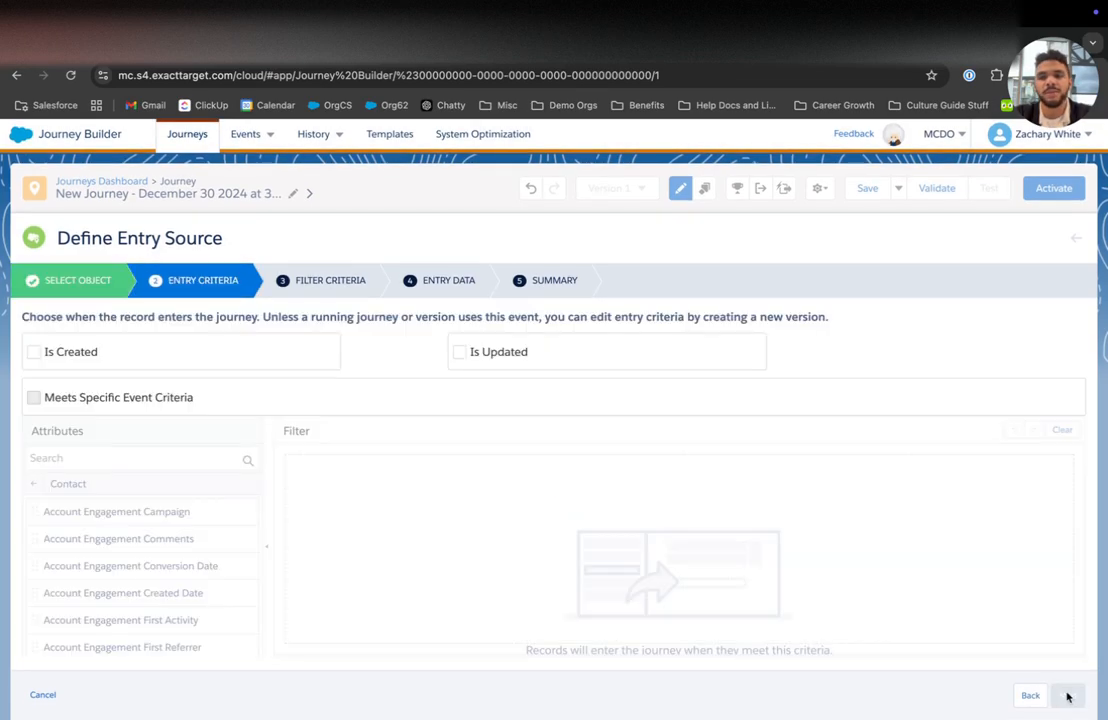
Step: Admit Contacts when created or updated and Sync To Marketing Cloud equals True
click(33, 352)
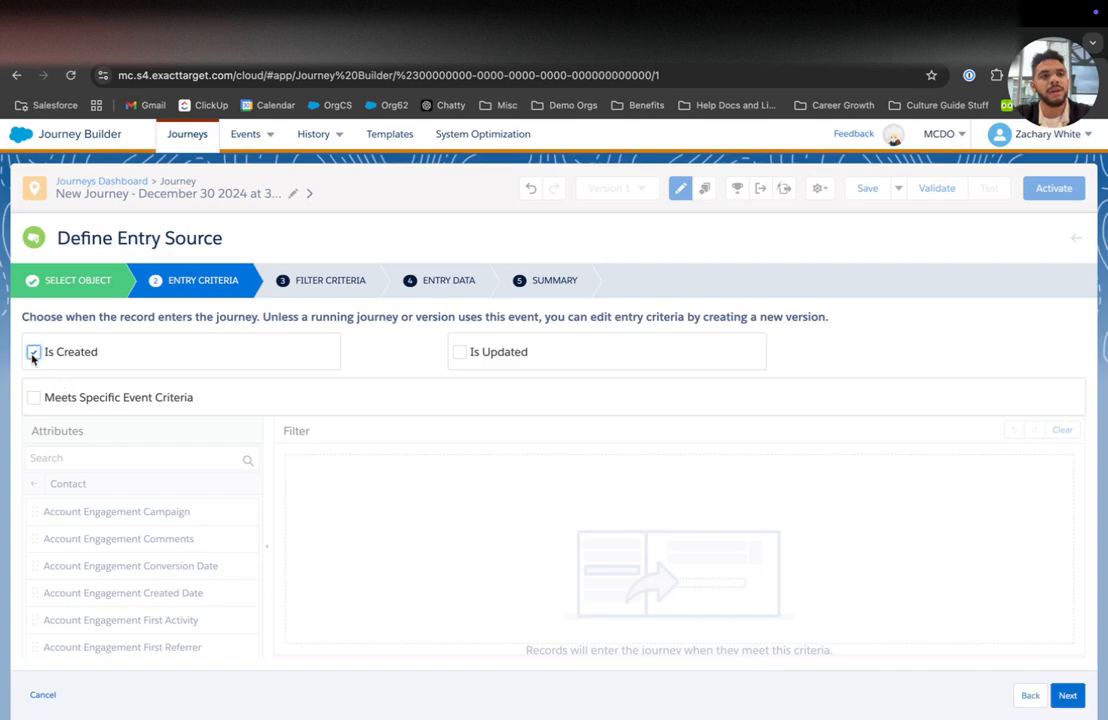
click(480, 358)
click(95, 456)
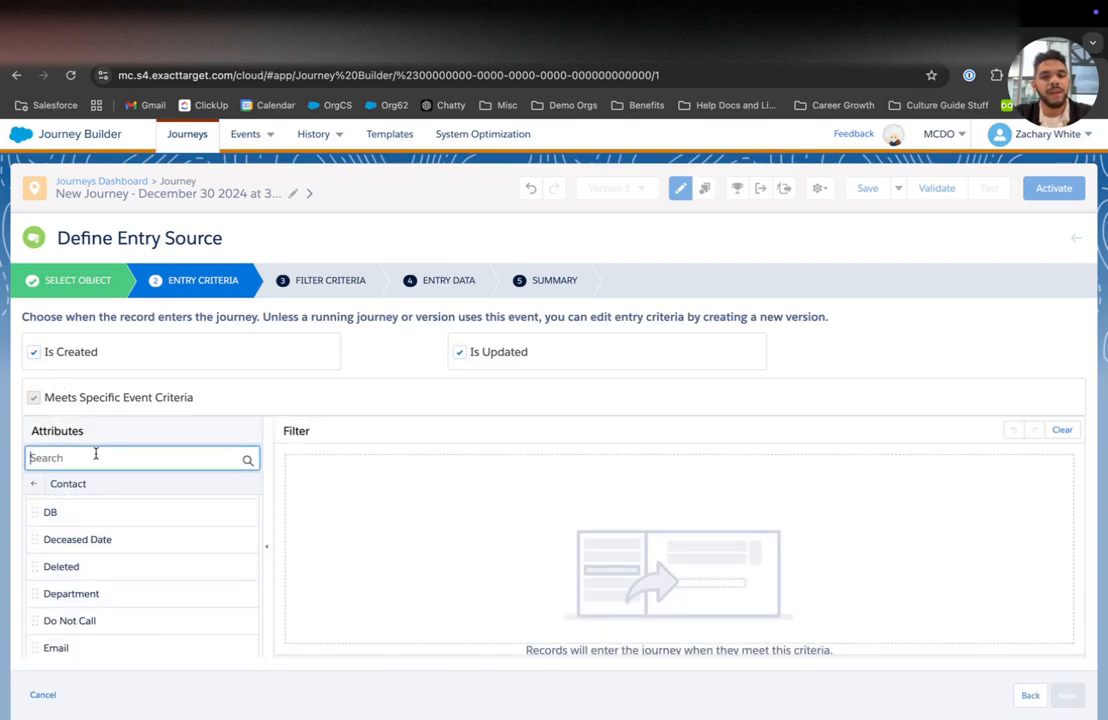
text(sync)
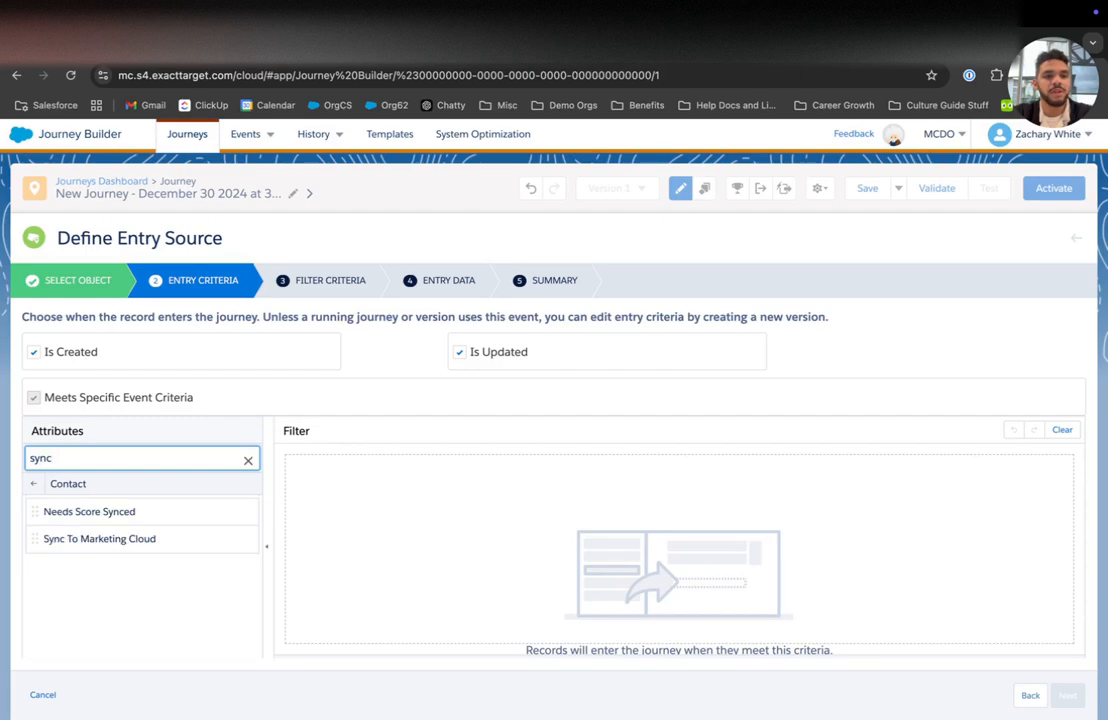
drag(102, 539, 424, 514)
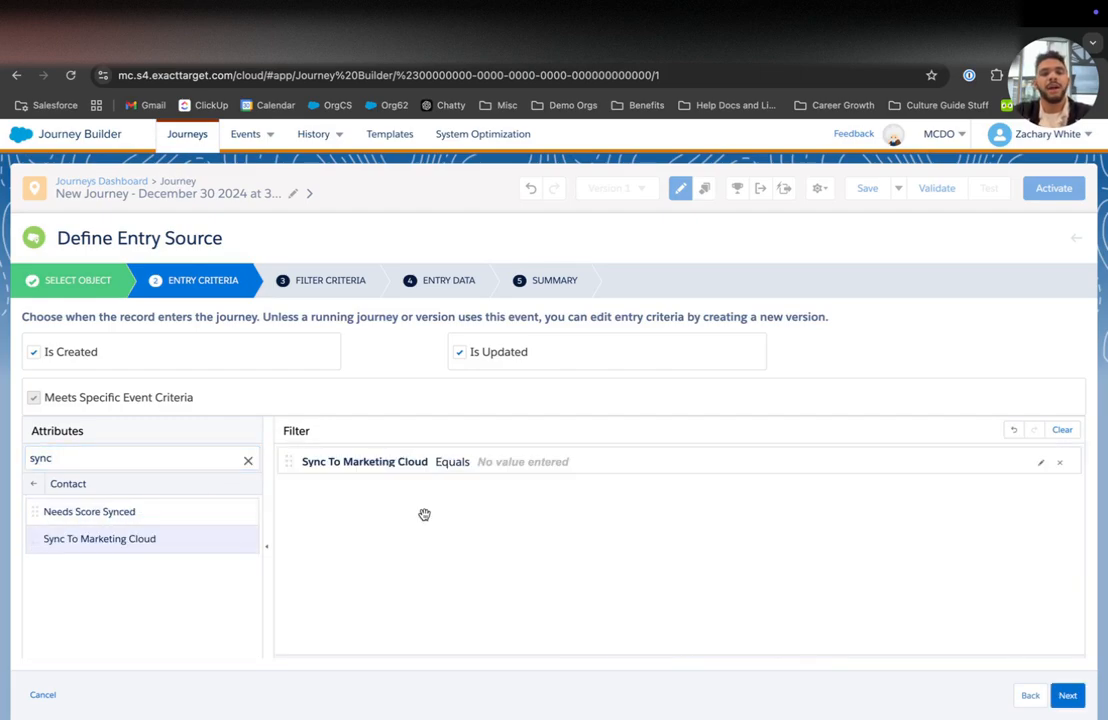
click(511, 466)
click(621, 503)
click(631, 526)
click(1043, 520)
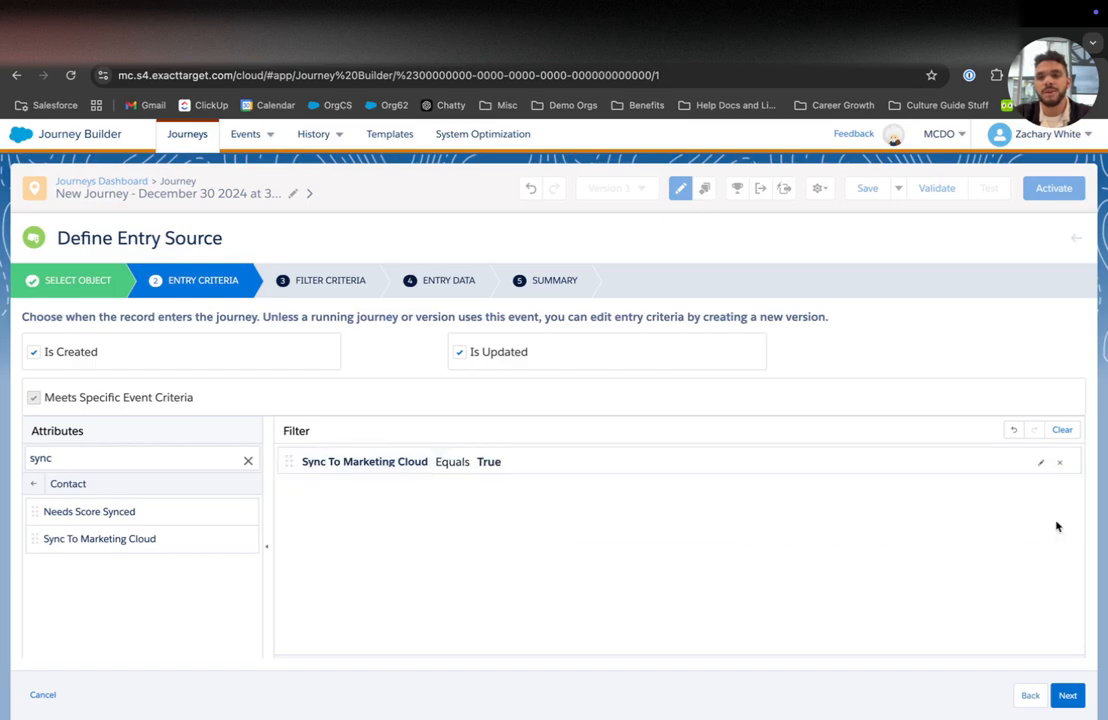
click(1068, 699)
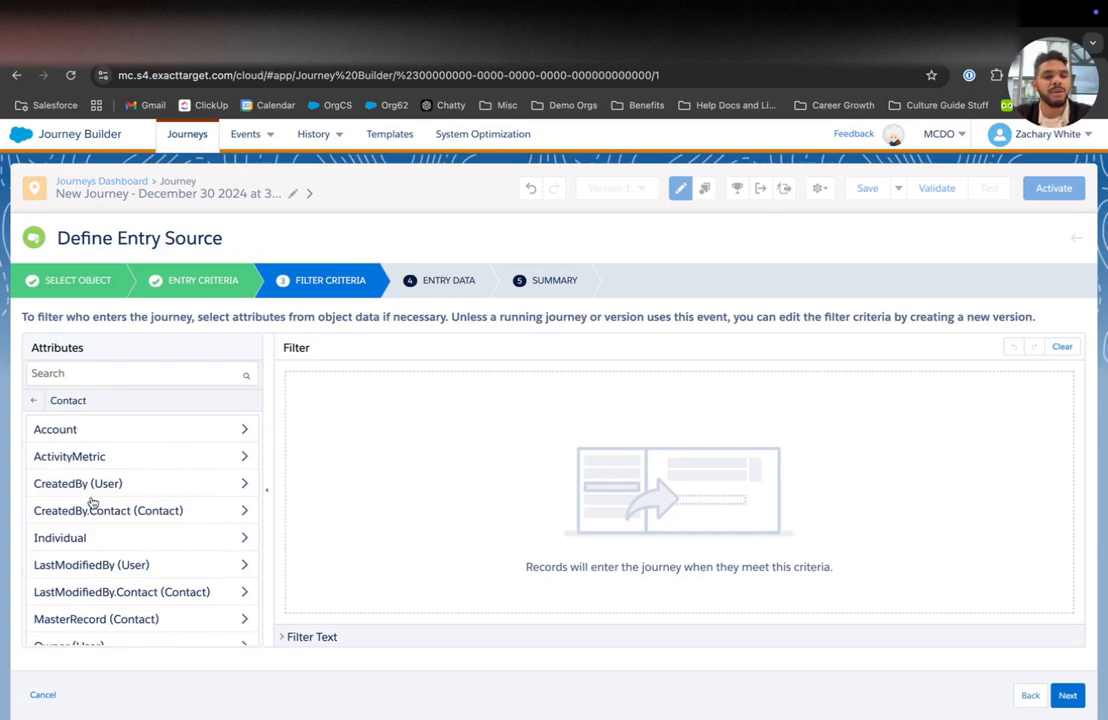
Step: Browse the Account attributes, return to Contact, and continue without any filter criteria
click(96, 430)
scroll(100, 520, down, 6)
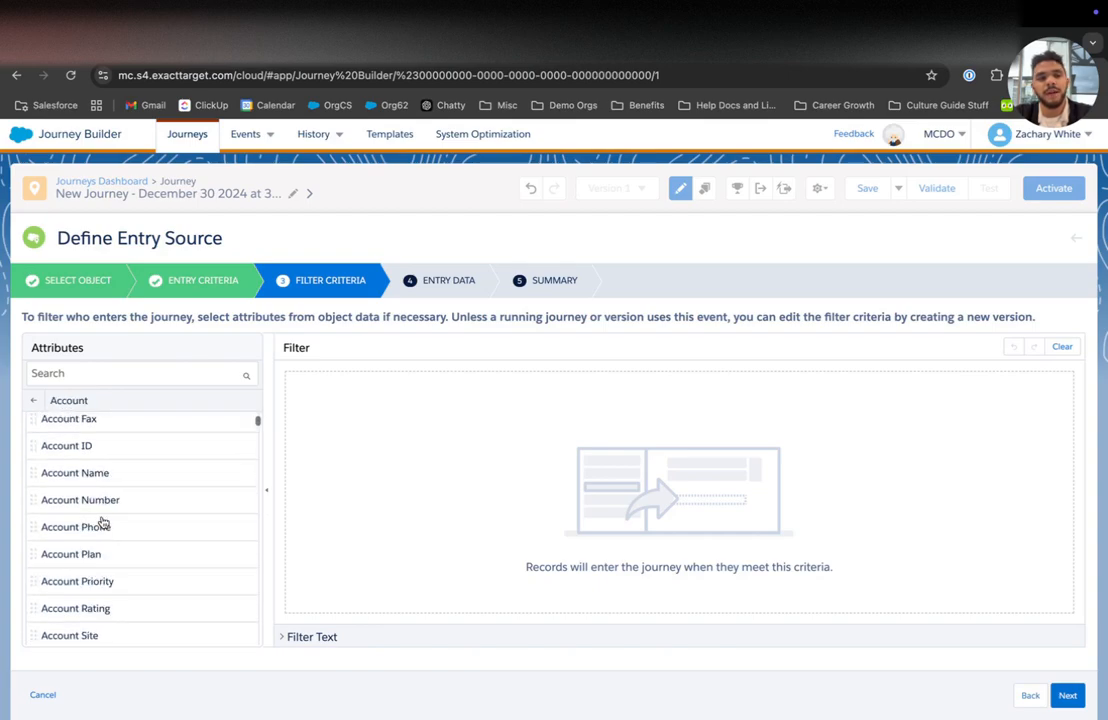
scroll(102, 522, down, 10)
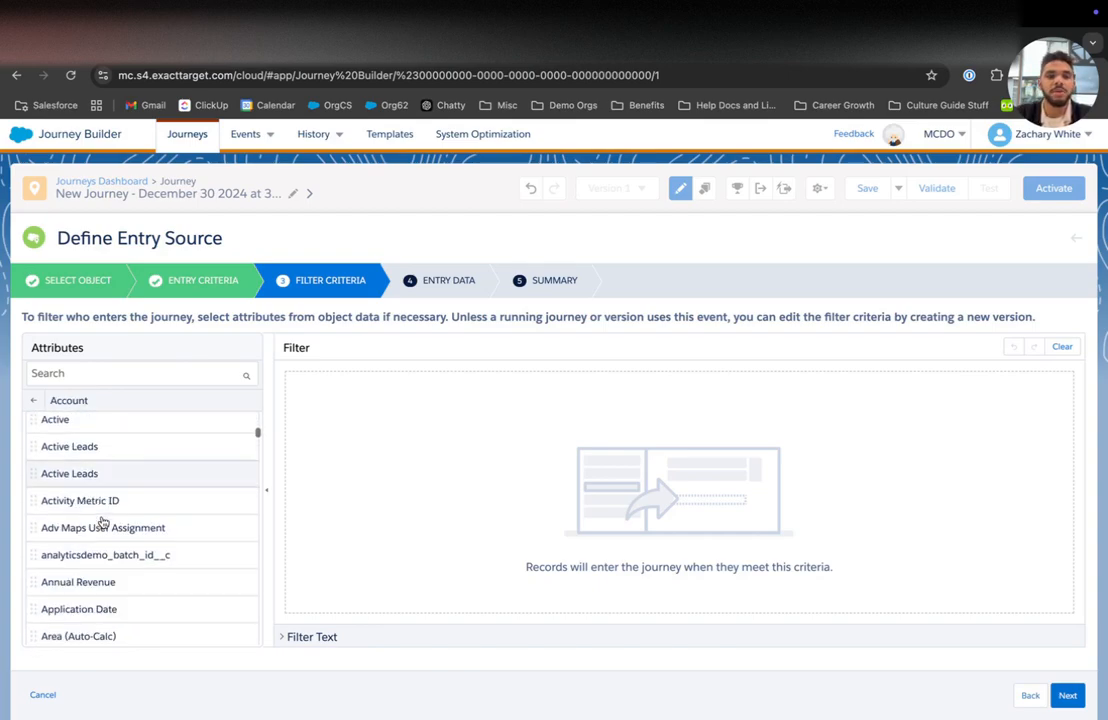
scroll(103, 523, down, 2)
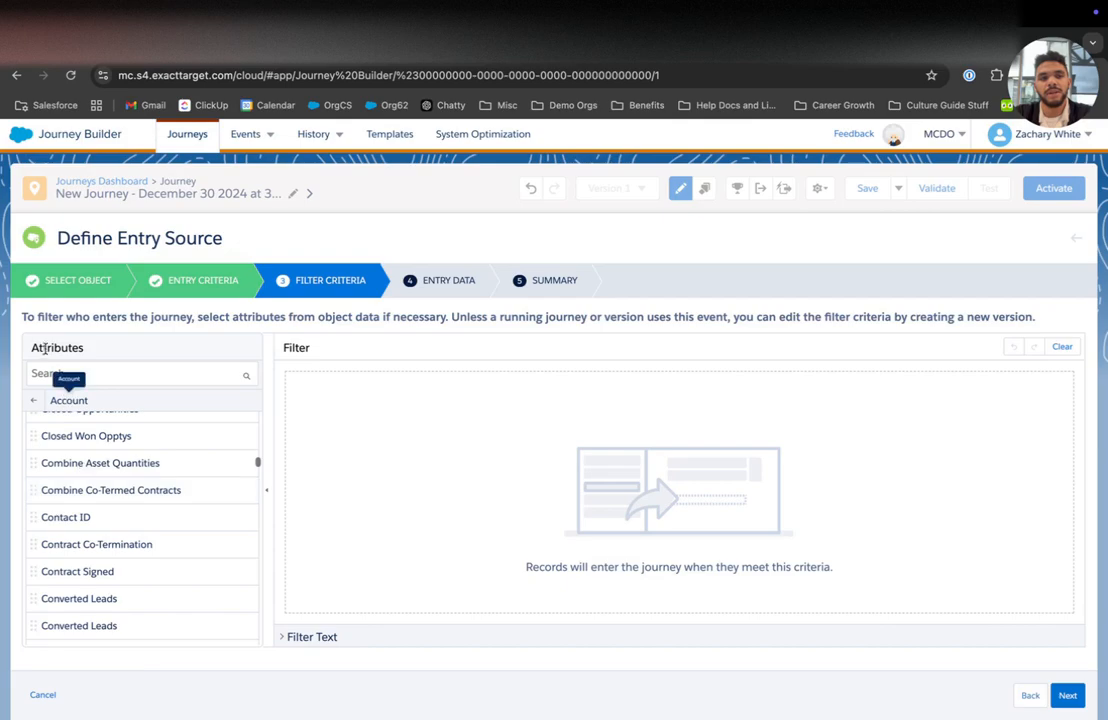
click(33, 400)
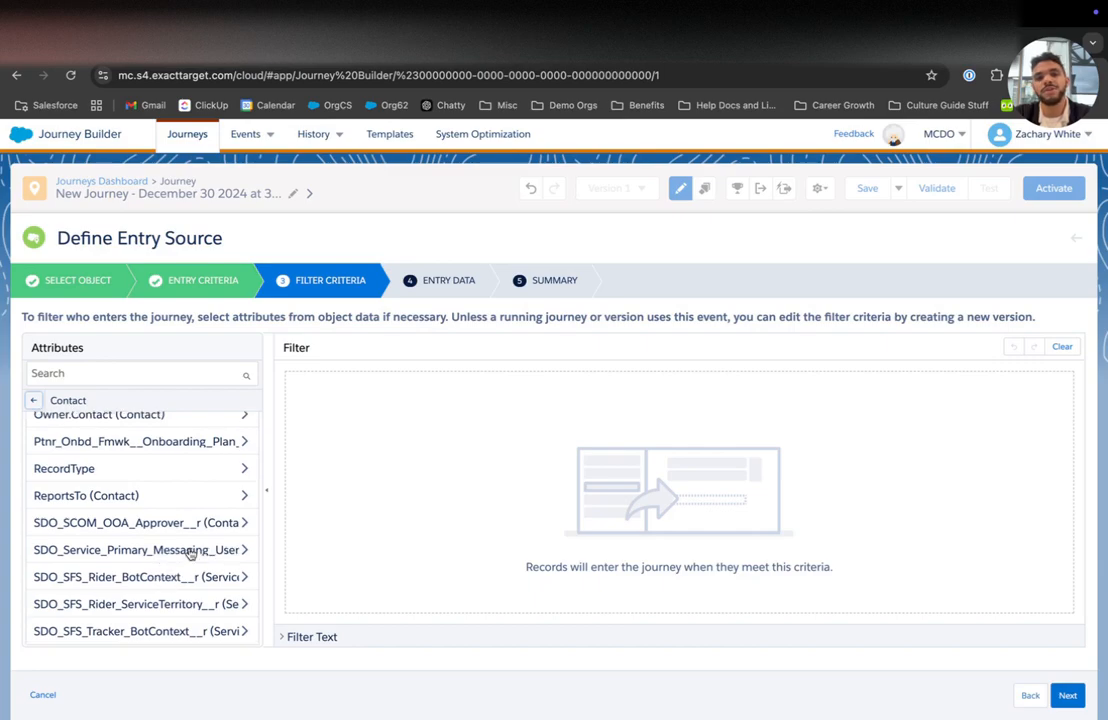
scroll(185, 552, up, 3)
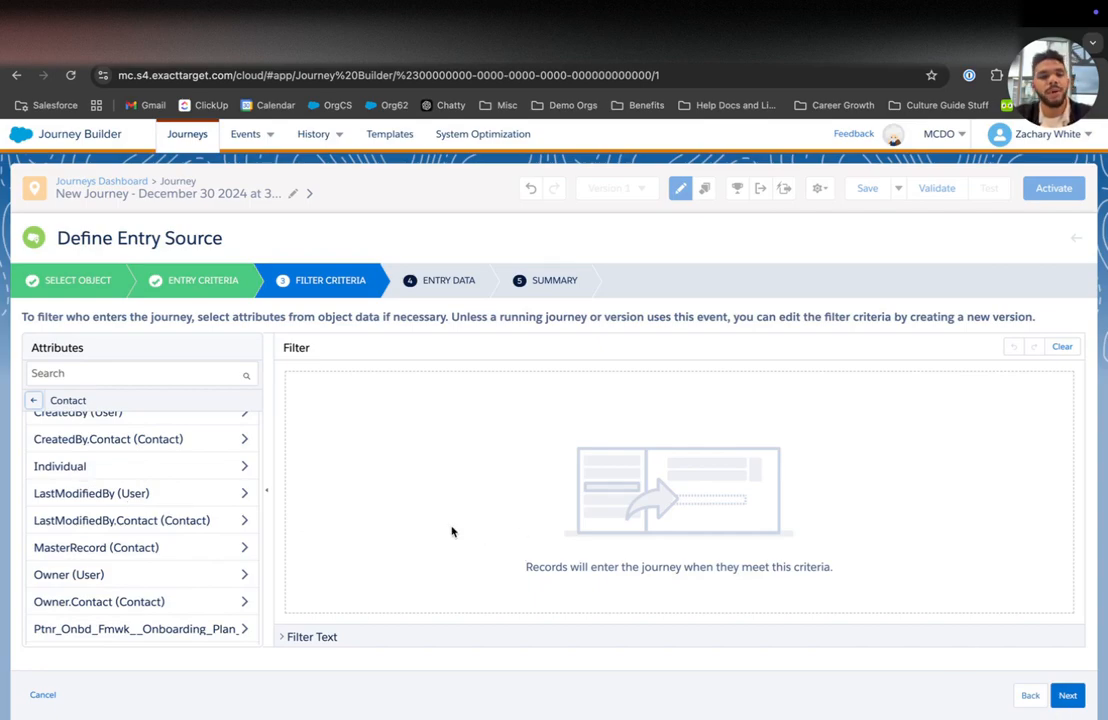
click(1067, 694)
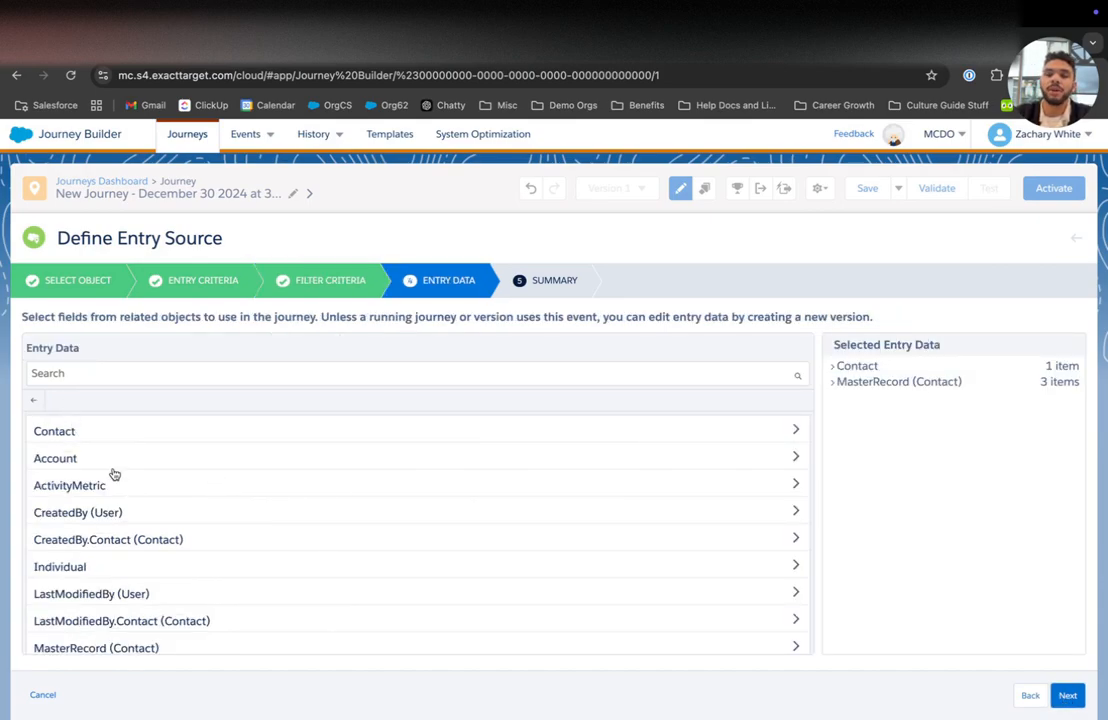
Step: Add the Contact First Name and Last Name fields to the entry data
click(833, 367)
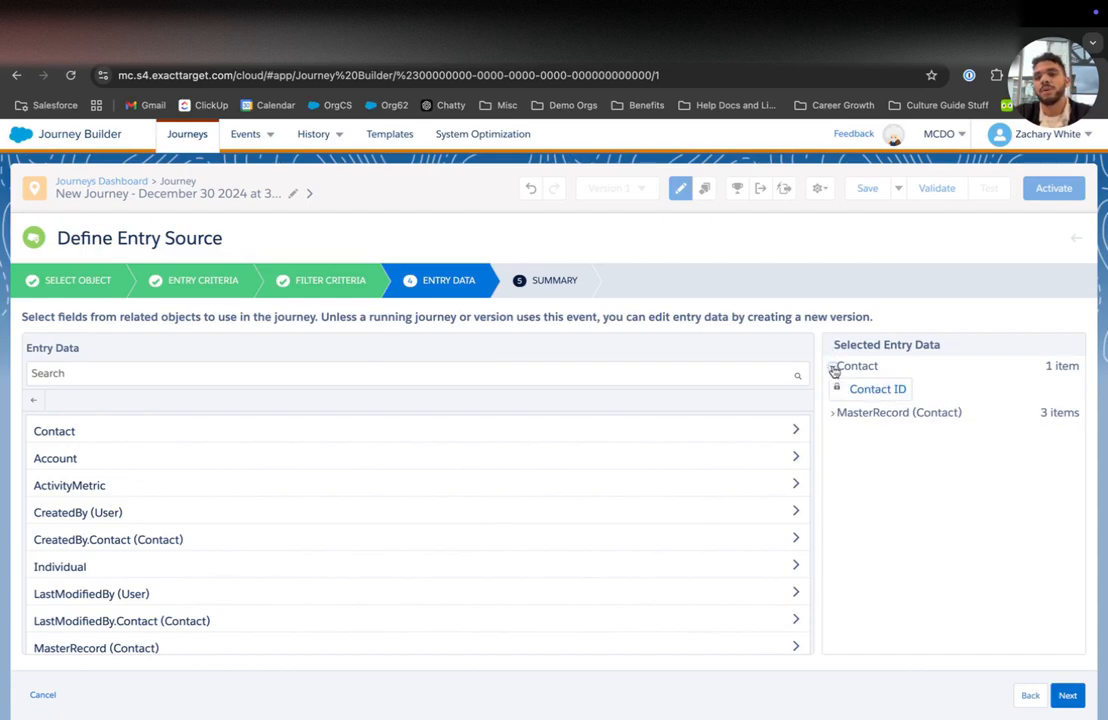
click(833, 412)
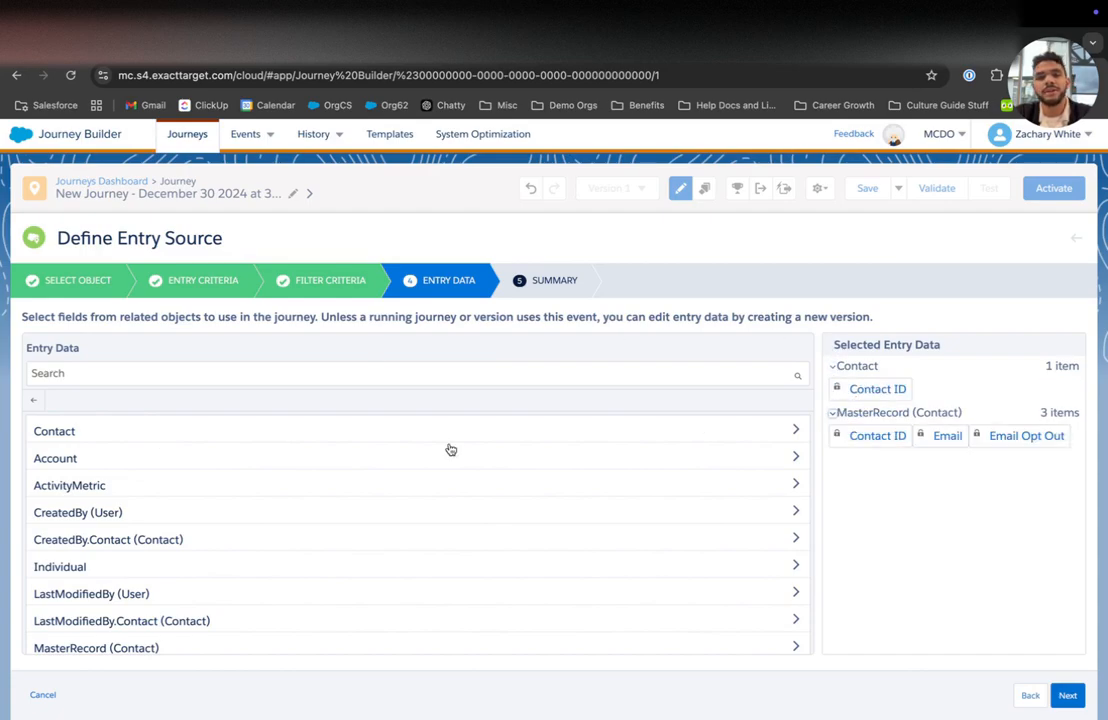
click(398, 433)
click(193, 373)
text(n)
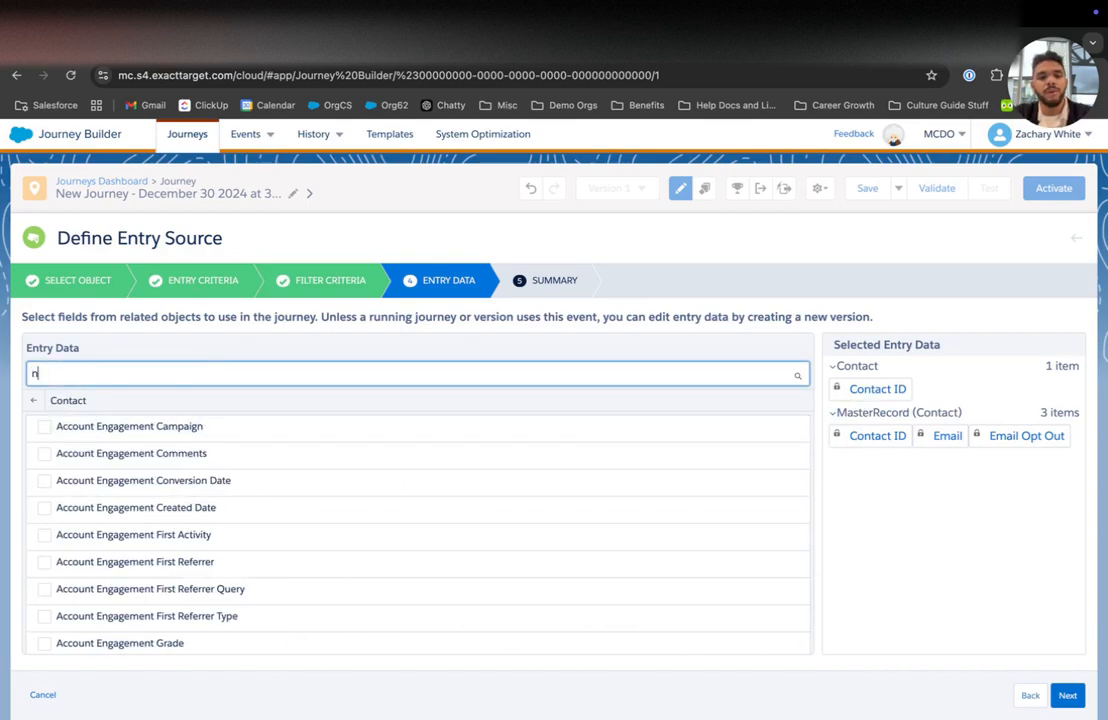
text(ame)
click(45, 481)
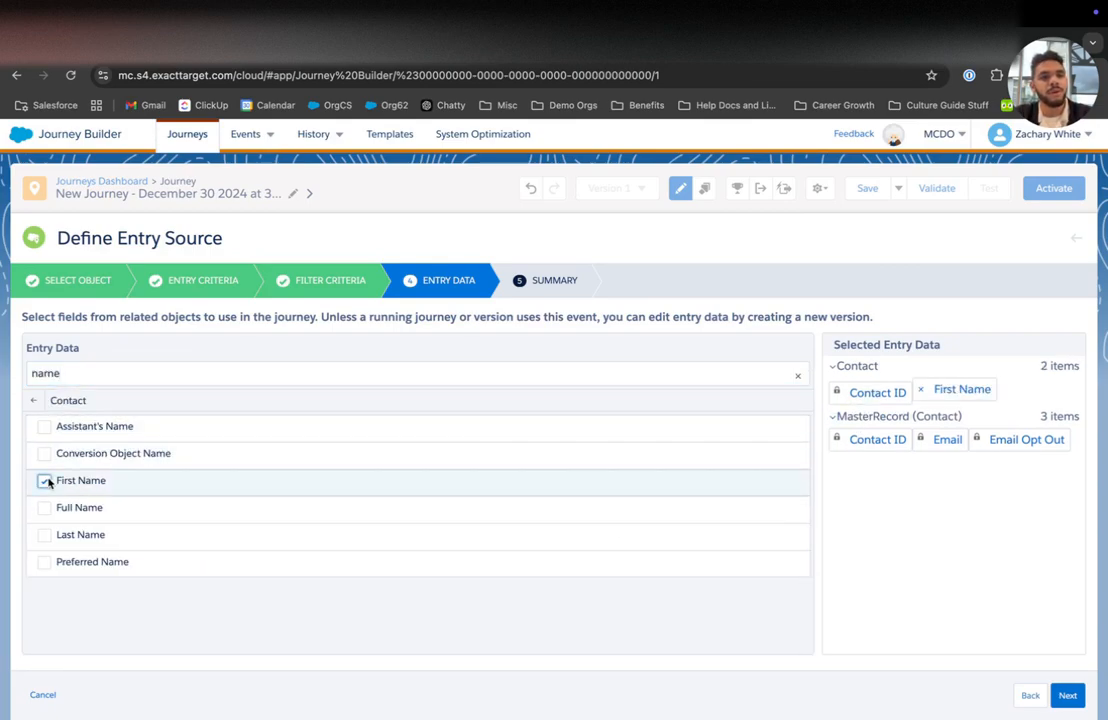
click(44, 535)
Step: Add the Email and Email Address 2 fields to the entry data
click(94, 372)
key(ctrl+a)
text(email)
click(46, 428)
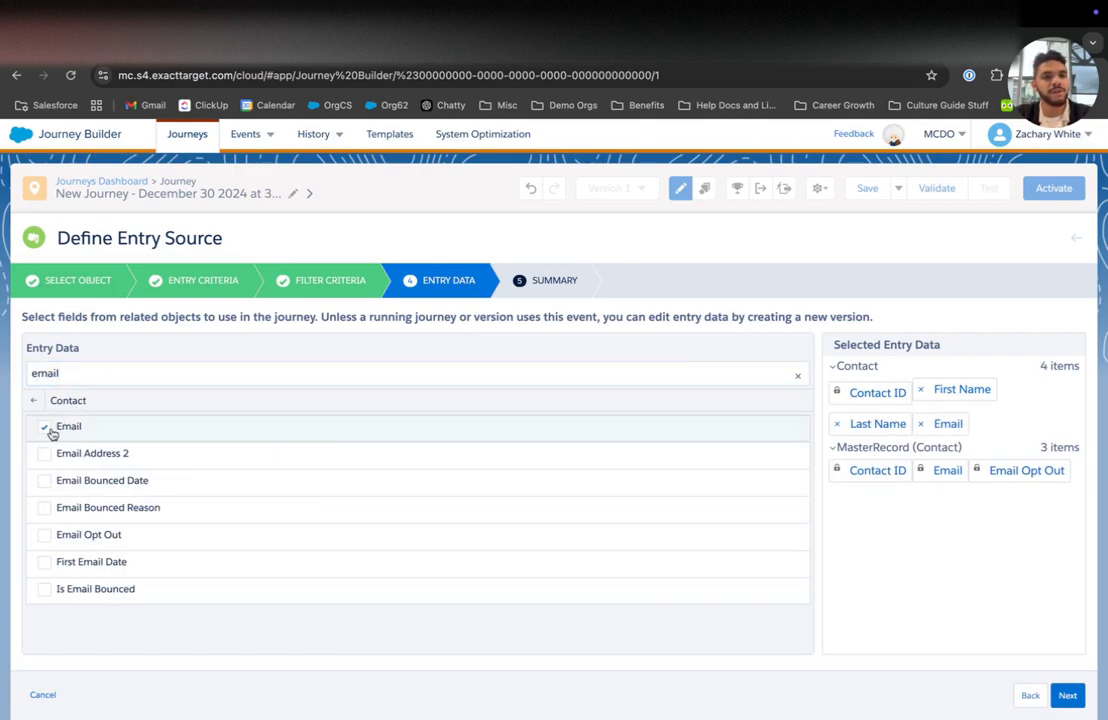
click(44, 454)
Step: Add Favorite City to Visit and Favorite Color, then continue to the Summary
click(73, 380)
key(ctrl+a)
text(favorite)
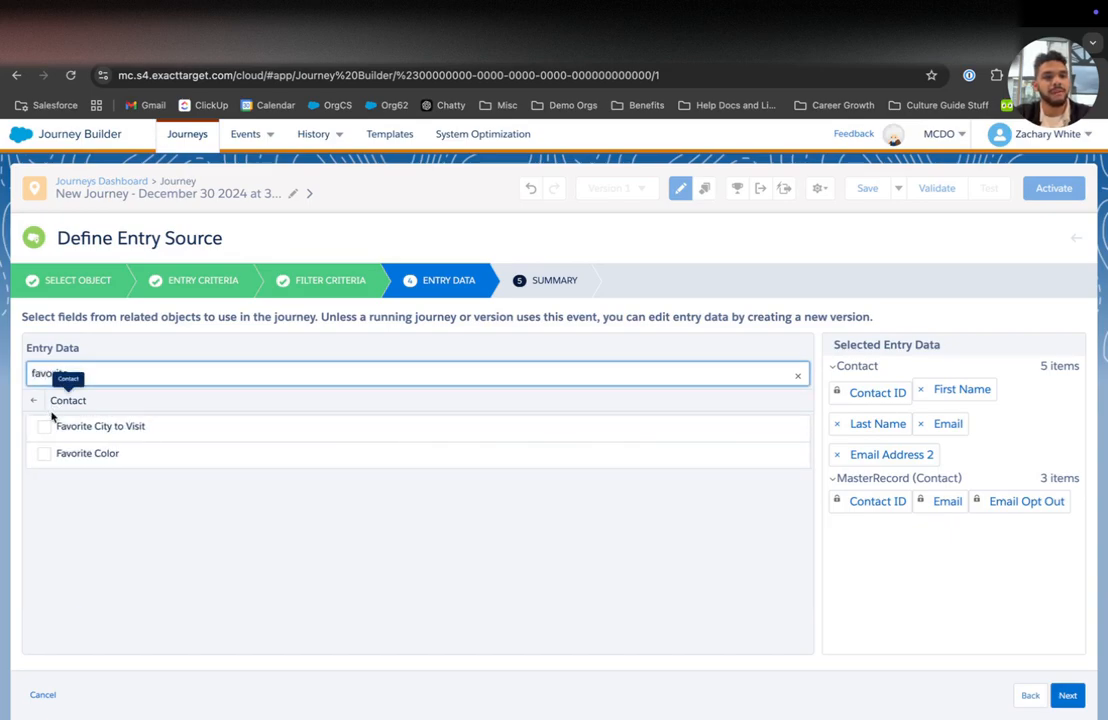
click(44, 427)
click(45, 454)
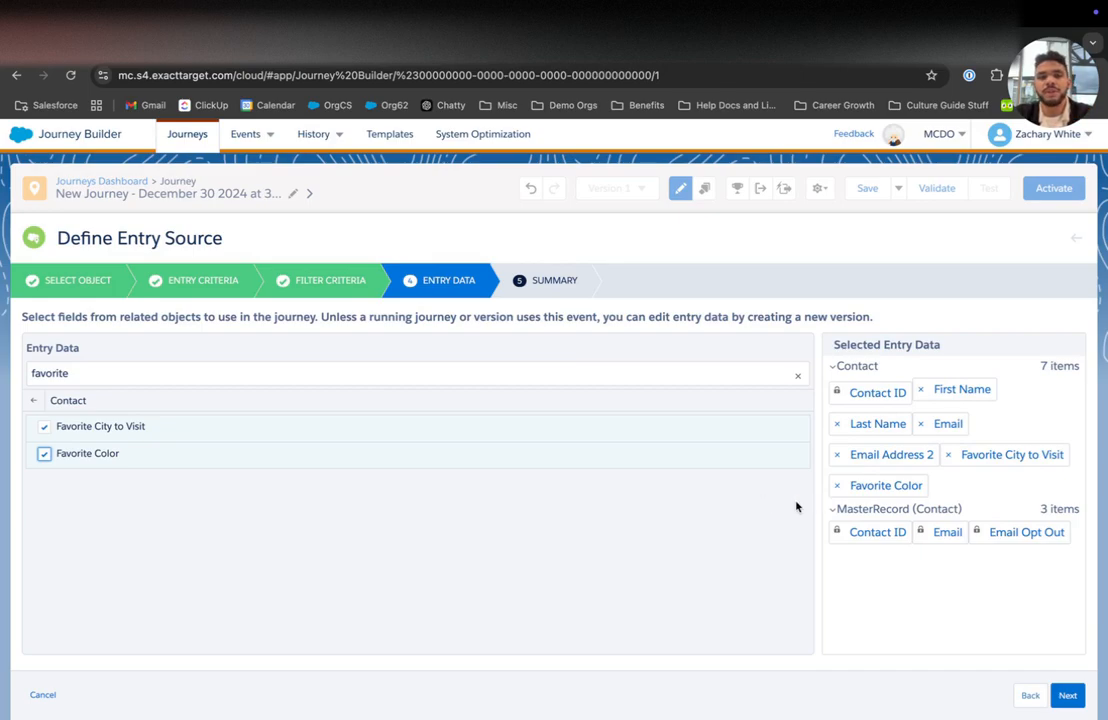
click(1067, 695)
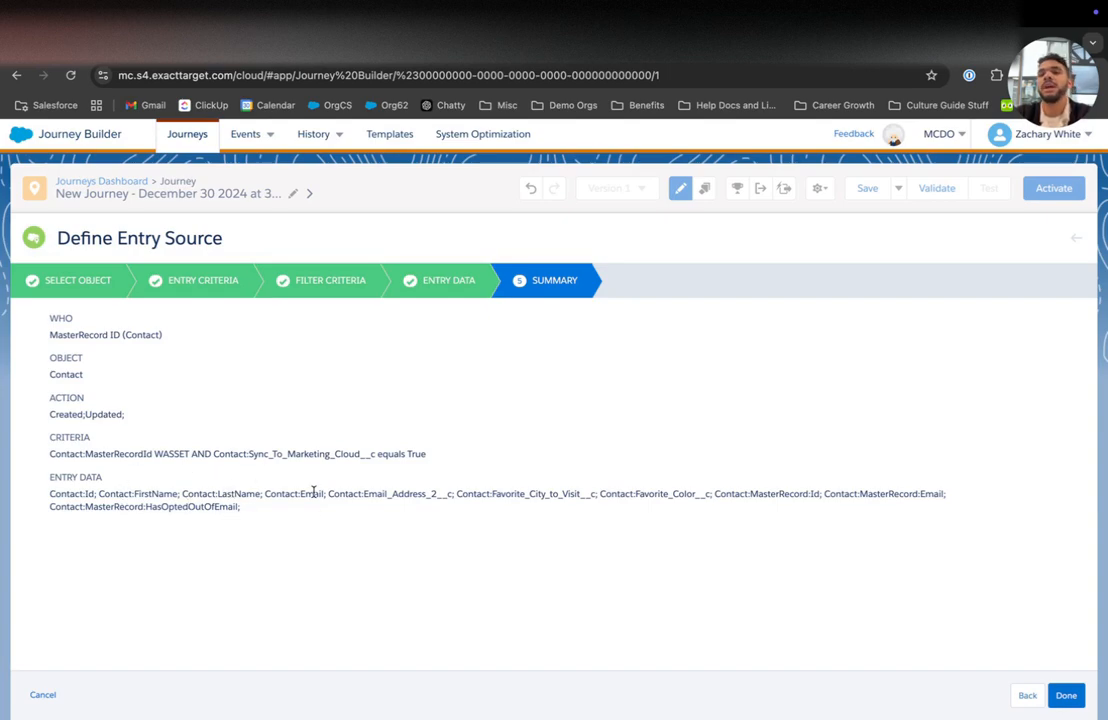
Step: Discard the Salesforce Data entry edits and switch the entry event to Salesforce Campaign
click(41, 694)
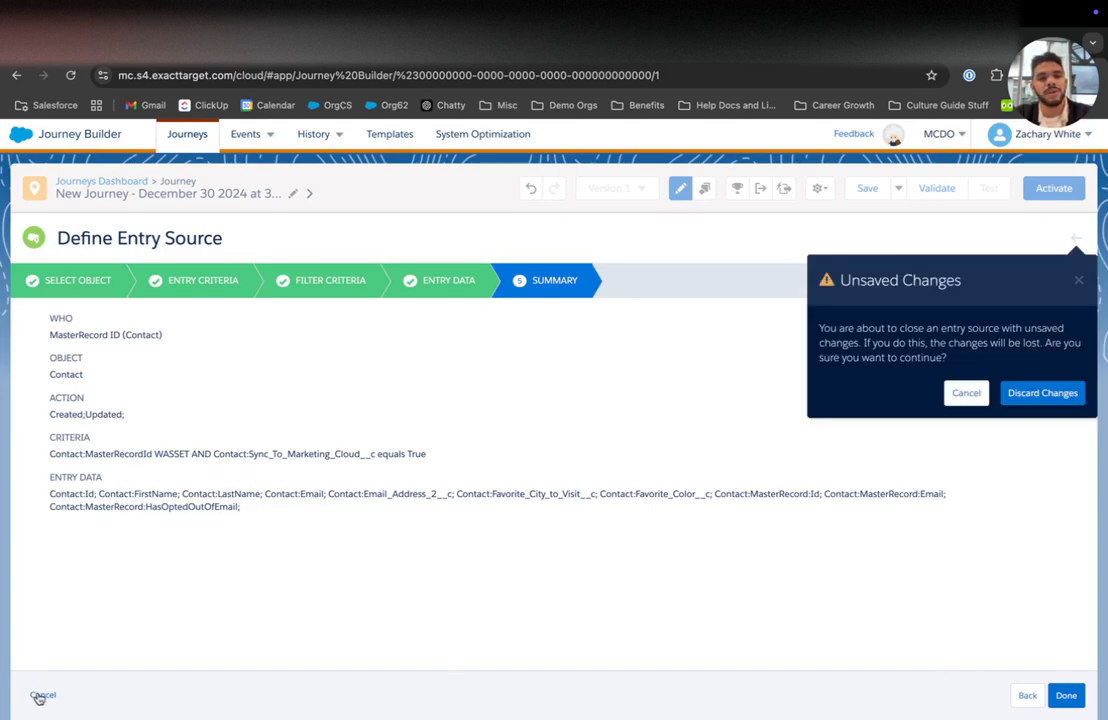
click(1042, 392)
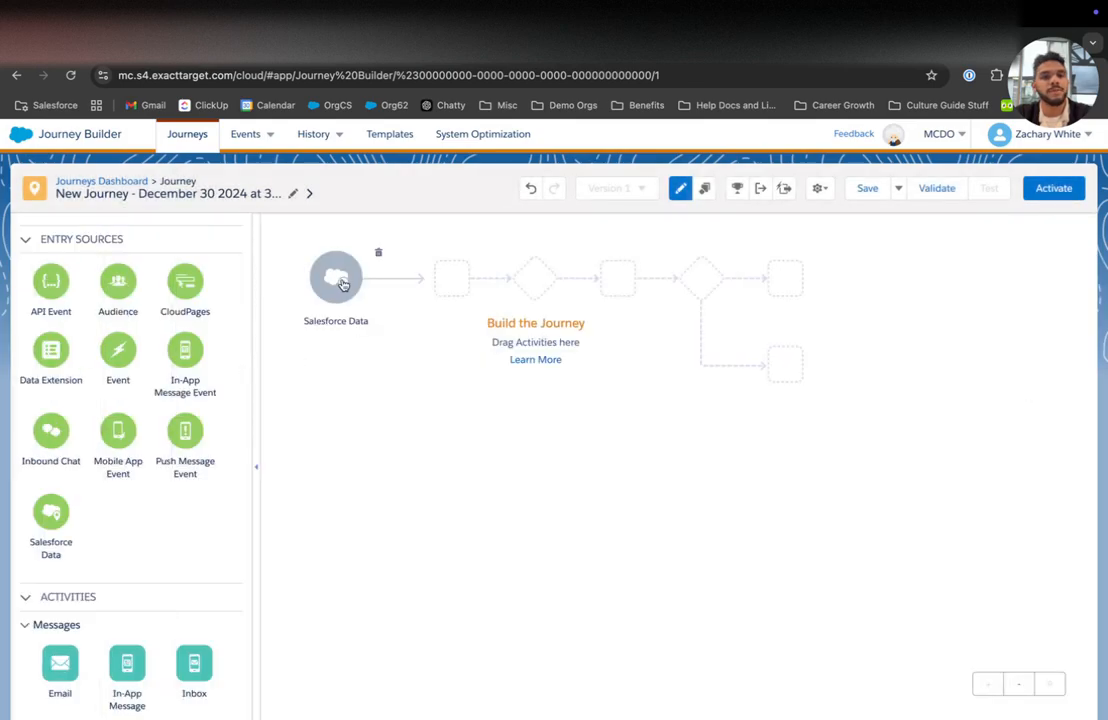
click(338, 281)
click(668, 356)
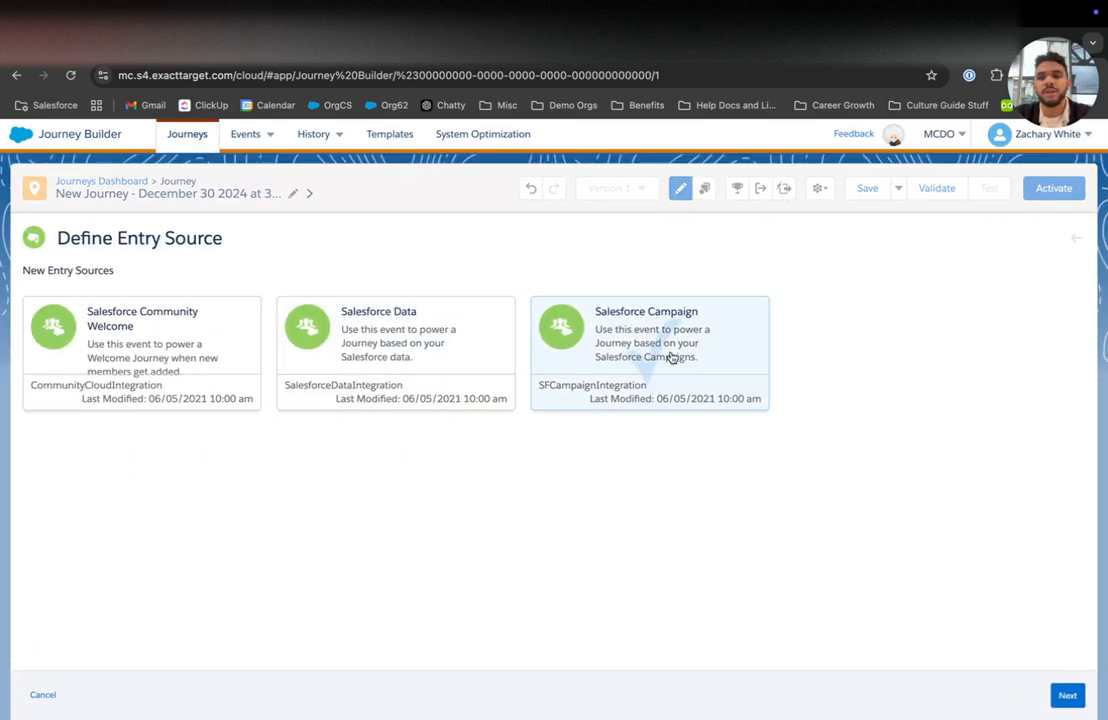
click(1066, 695)
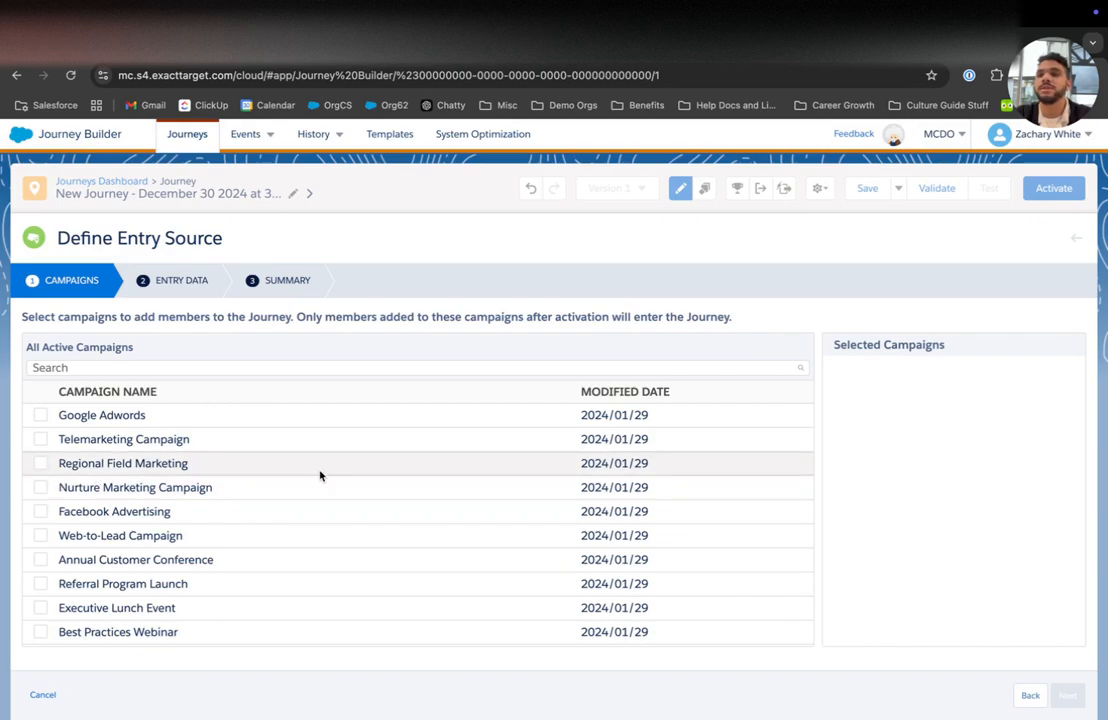
Step: Select Telemarketing Campaign, Regional Field Marketing and Nurture Marketing Campaign as entry campaigns
click(39, 441)
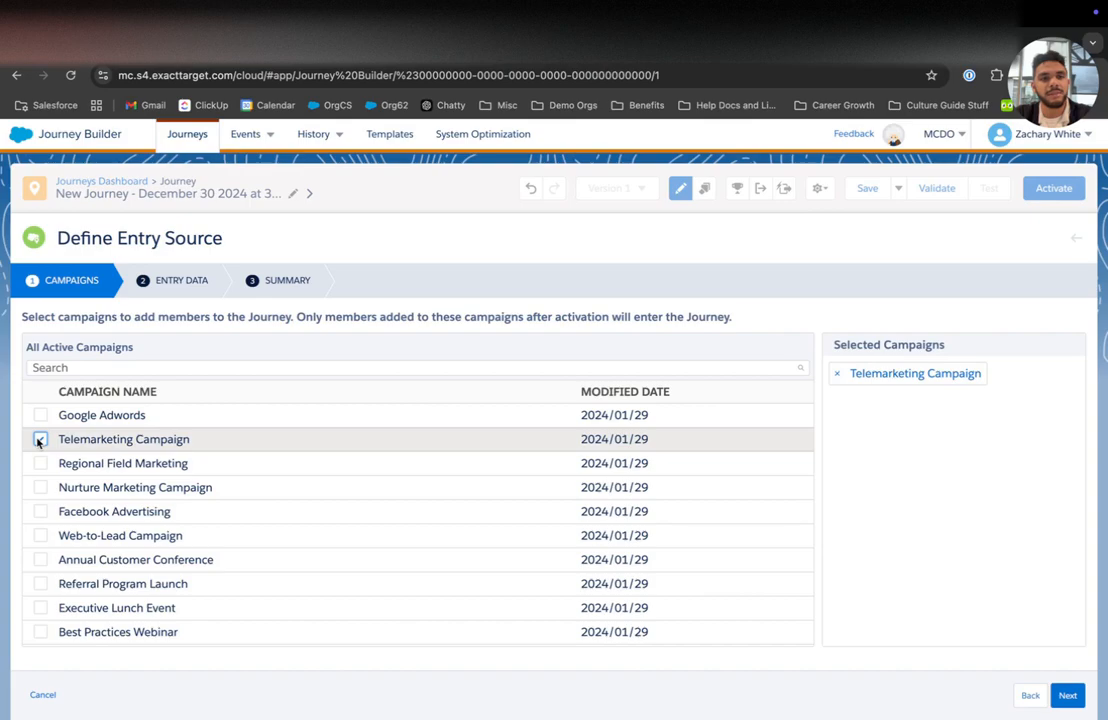
click(39, 463)
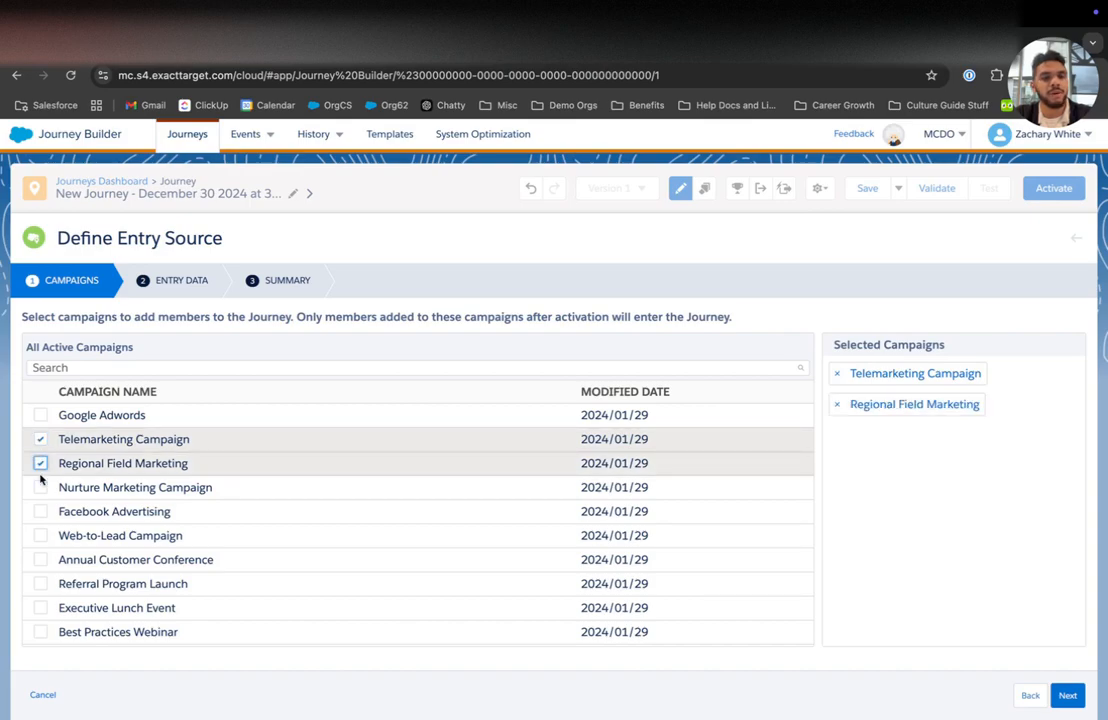
click(40, 488)
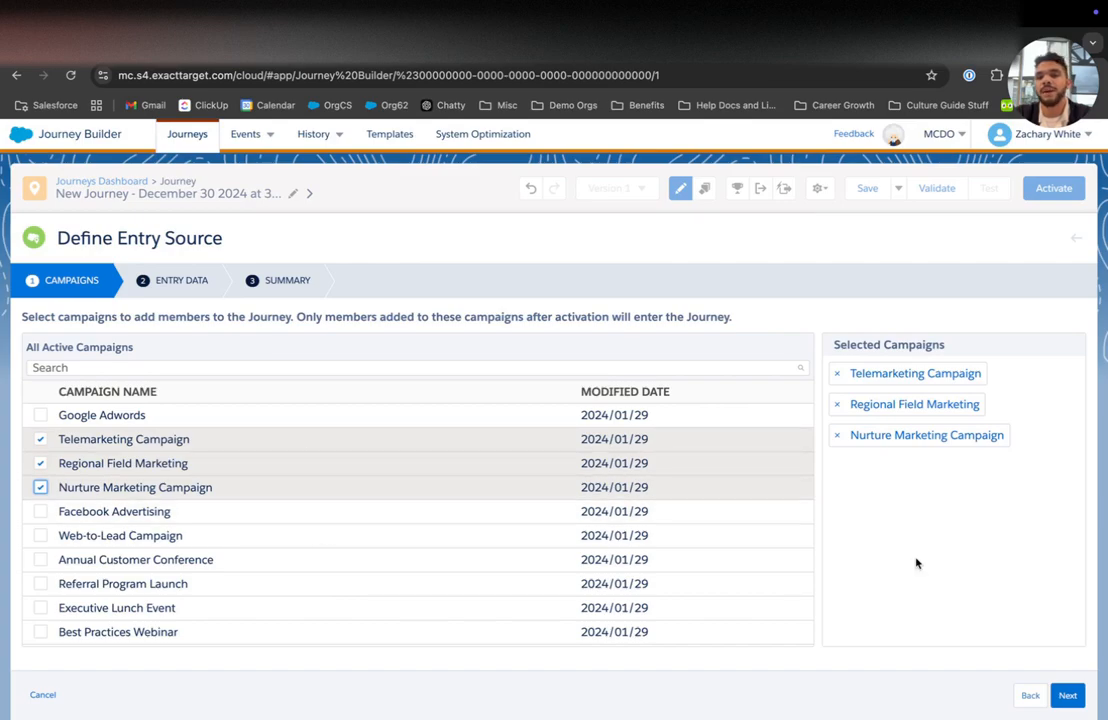
click(1066, 694)
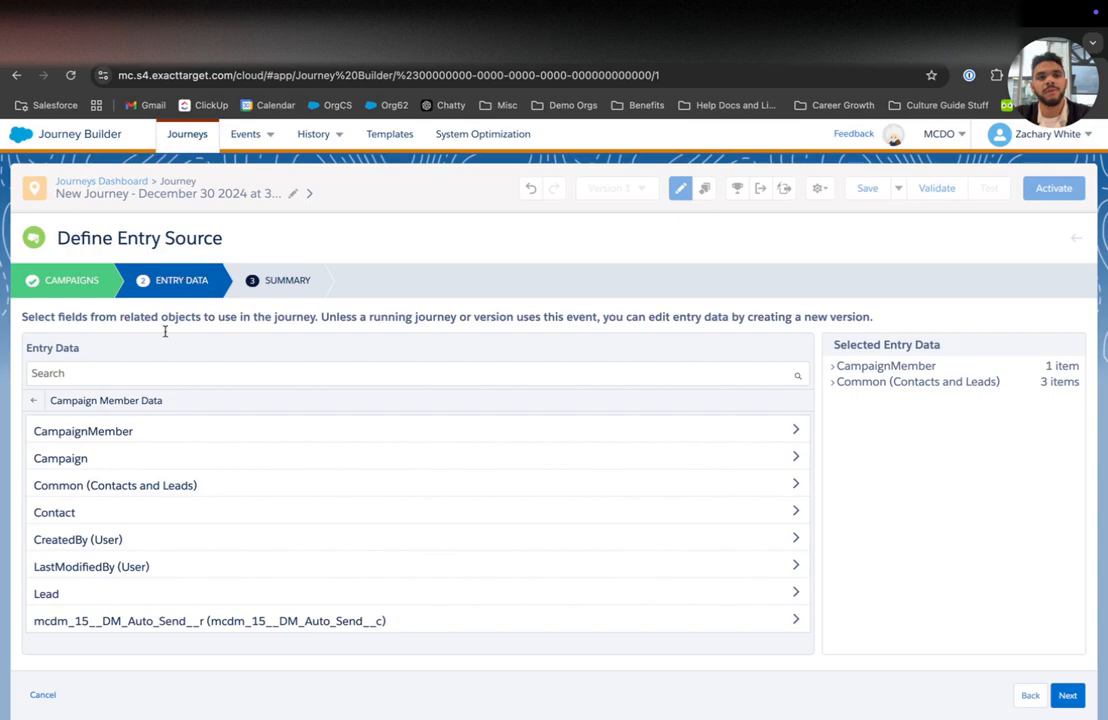
Step: Include First Name and Last Name from the Common (Contacts and Leads) fields
click(100, 485)
scroll(100, 485, down, 1)
click(121, 372)
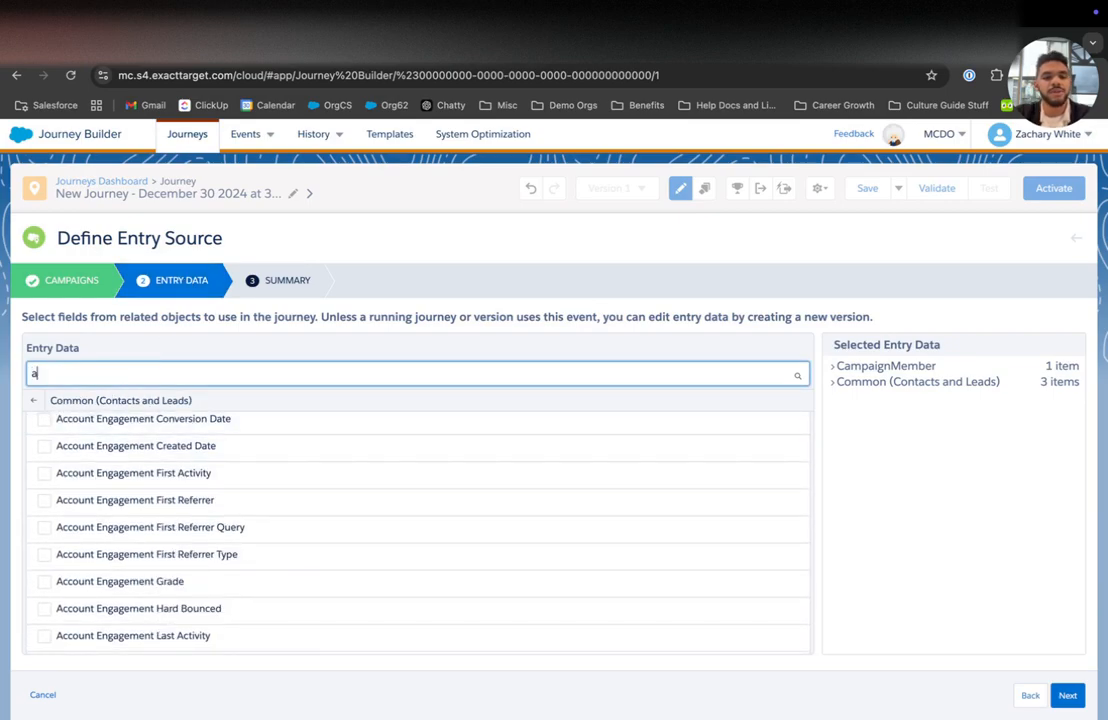
text(name)
click(86, 453)
click(86, 508)
click(99, 370)
key(ctrl+a)
text(favorite)
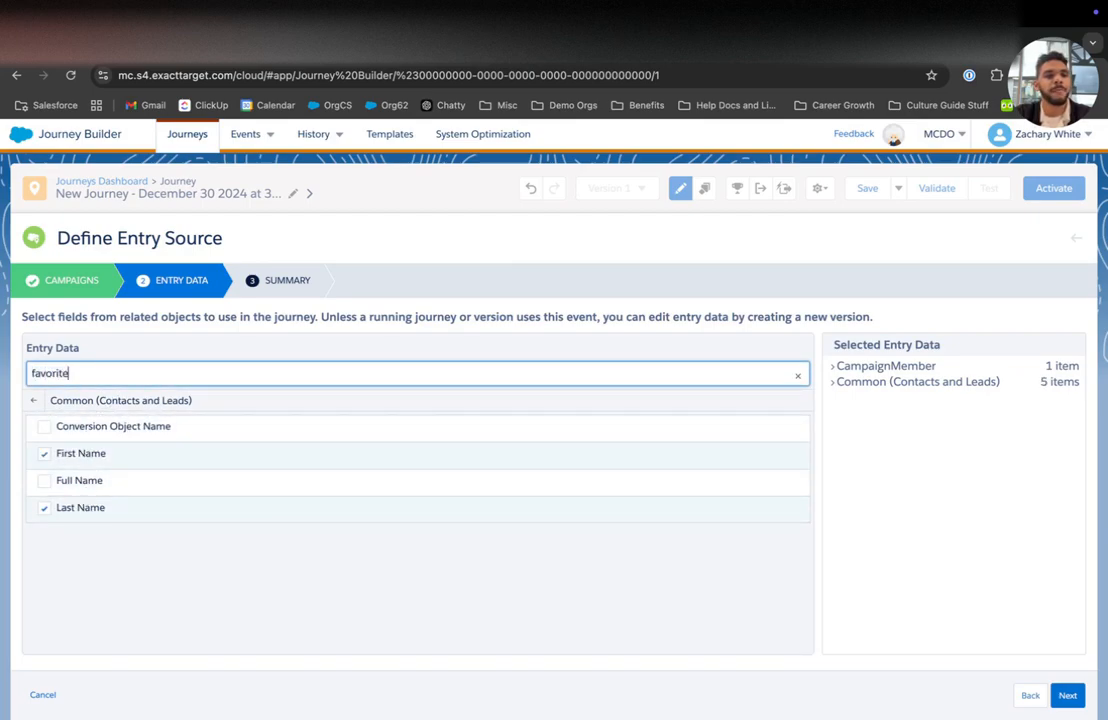
key(ctrl+a)
key(BackSpace)
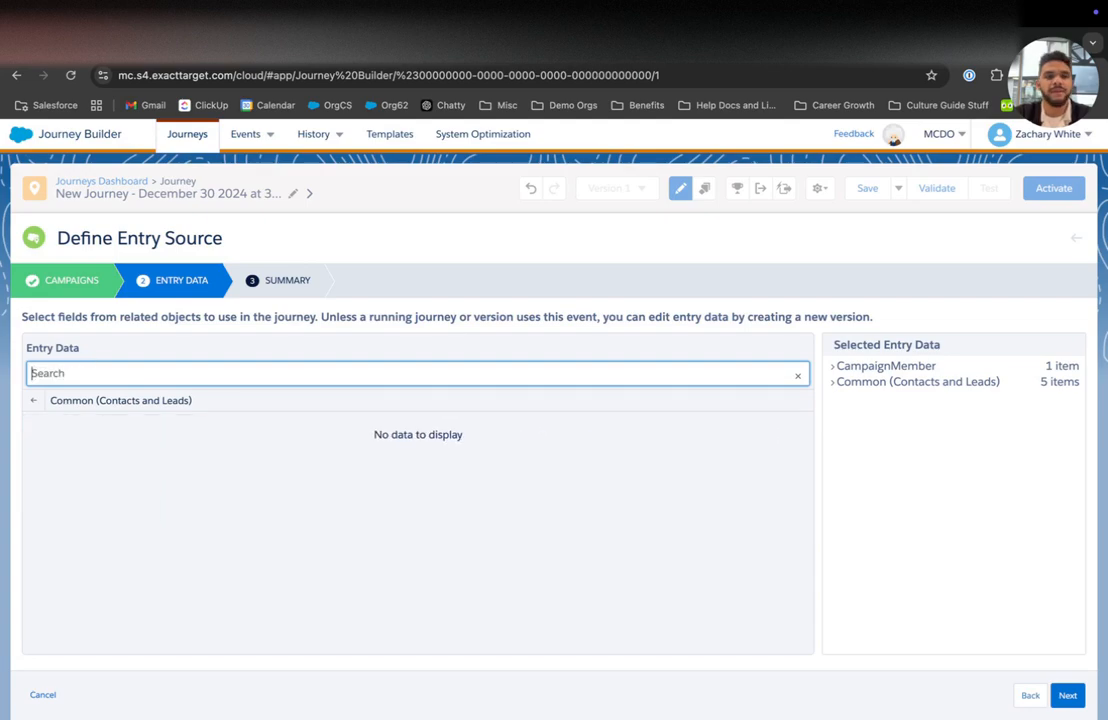
Step: Include Contact Favorite City to Visit and Favorite Color, then proceed to the Summary
click(33, 400)
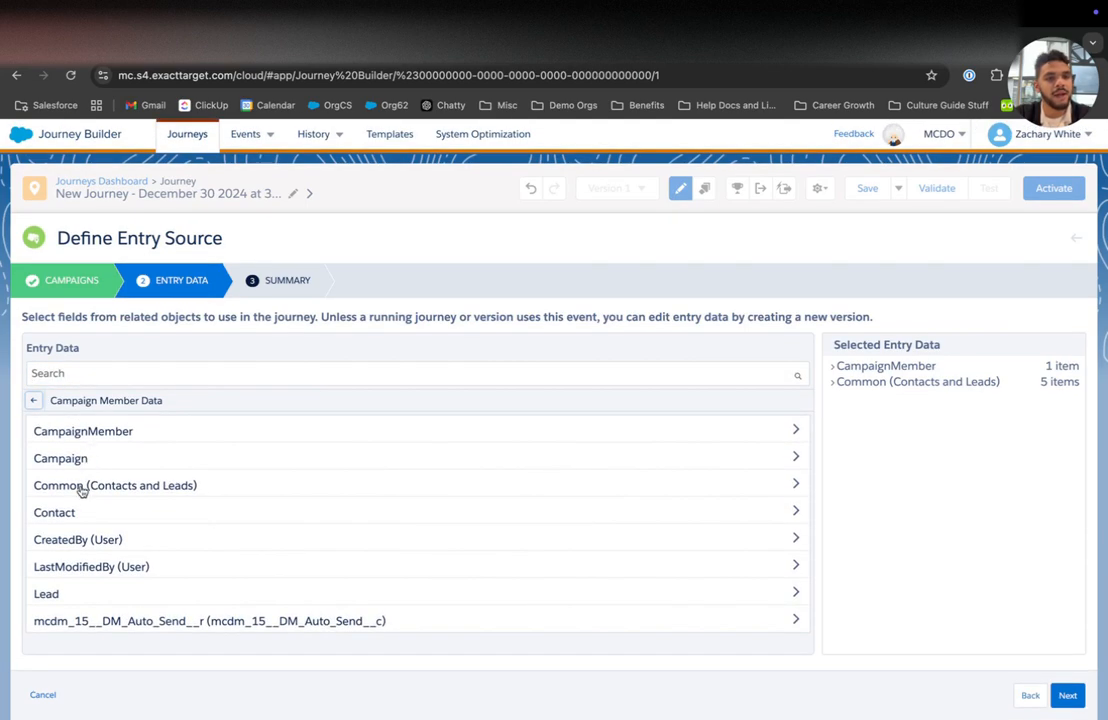
click(79, 506)
click(108, 373)
text(favorite)
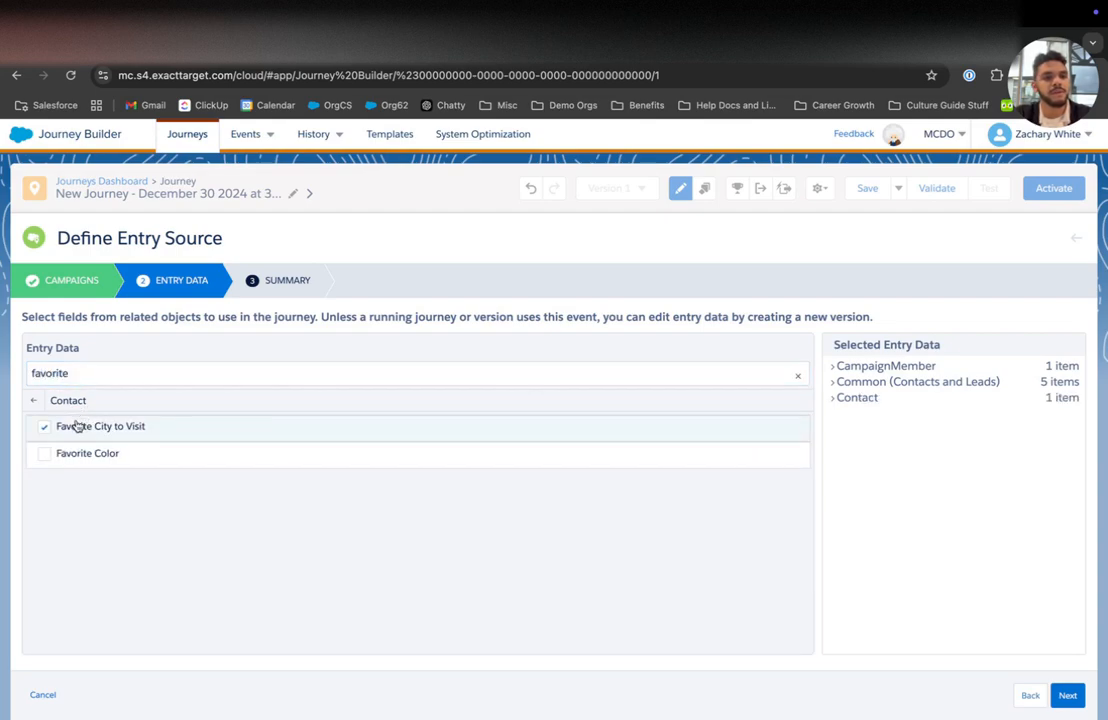
click(64, 457)
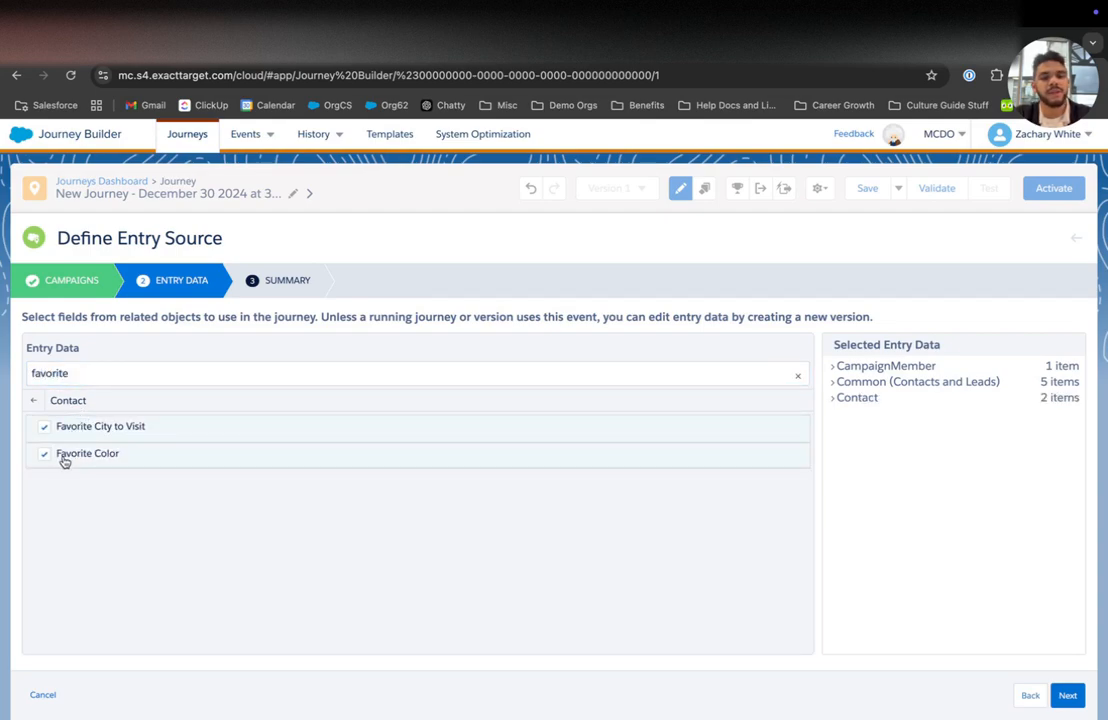
click(31, 402)
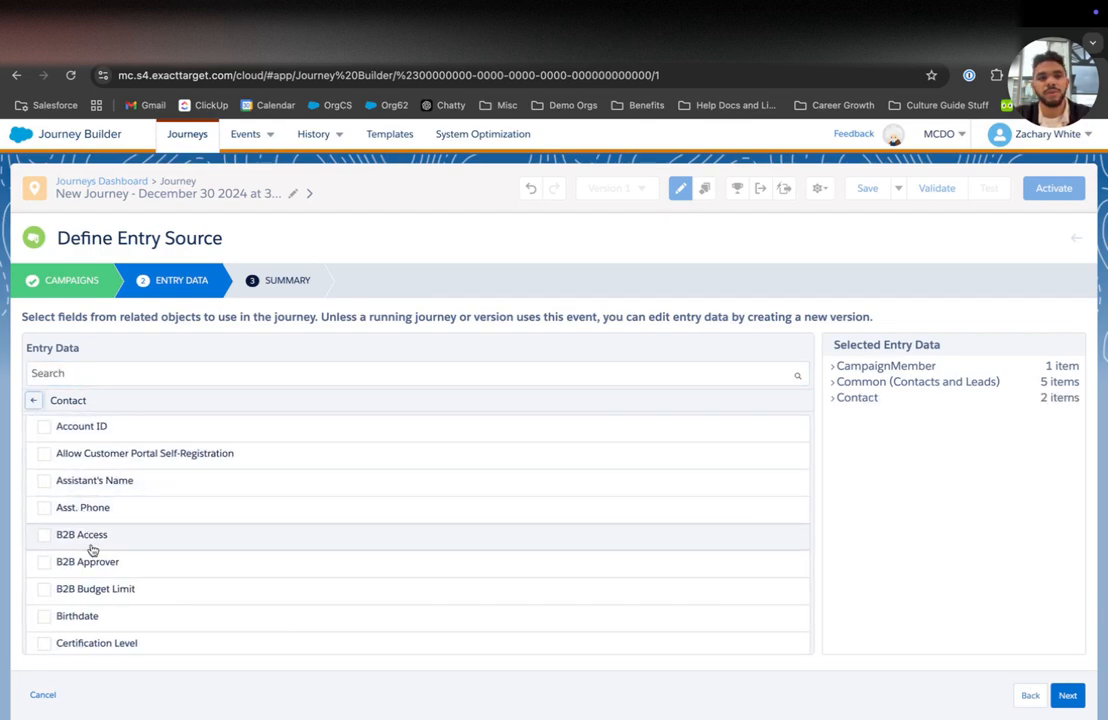
click(32, 401)
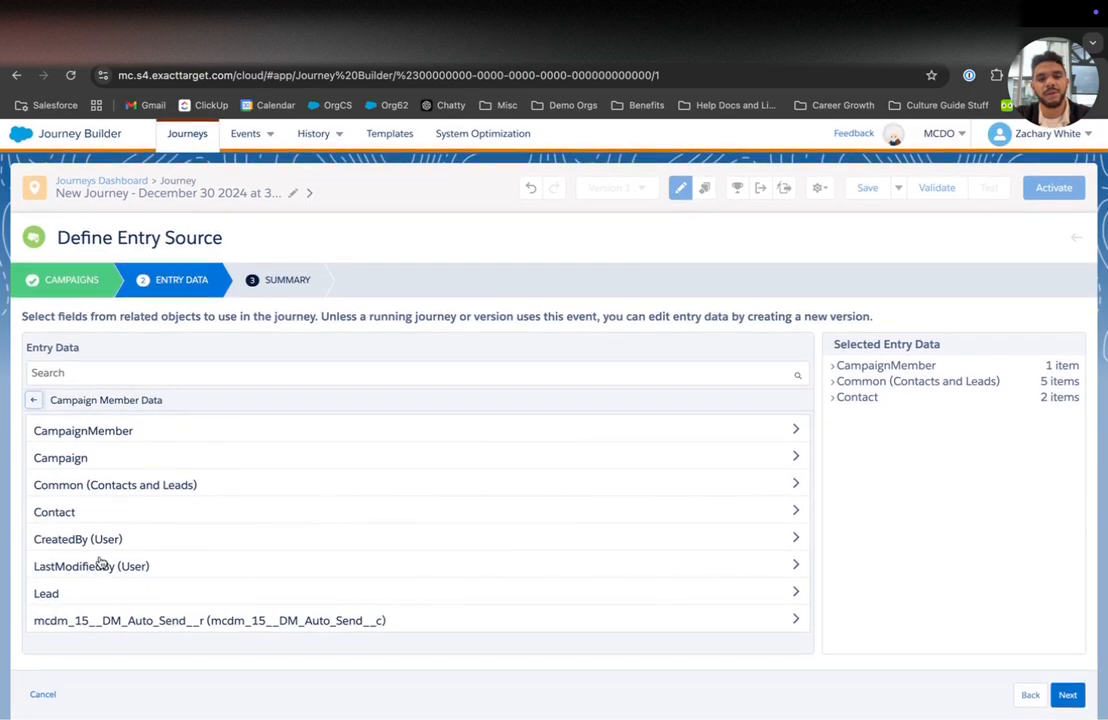
click(113, 442)
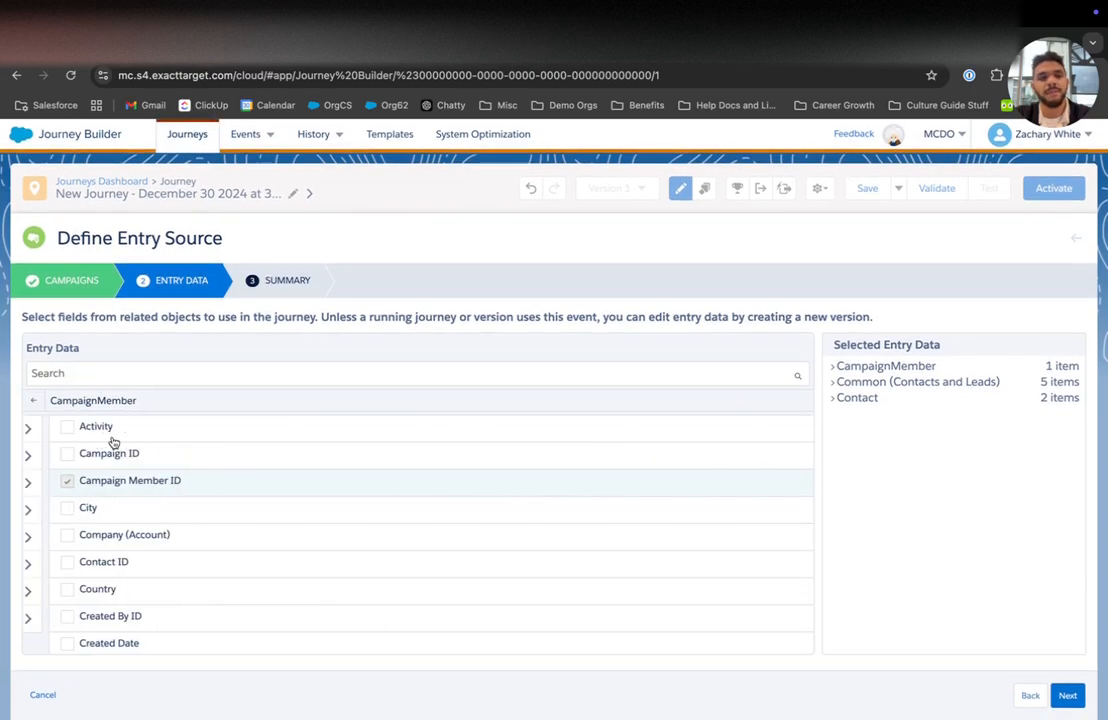
click(33, 401)
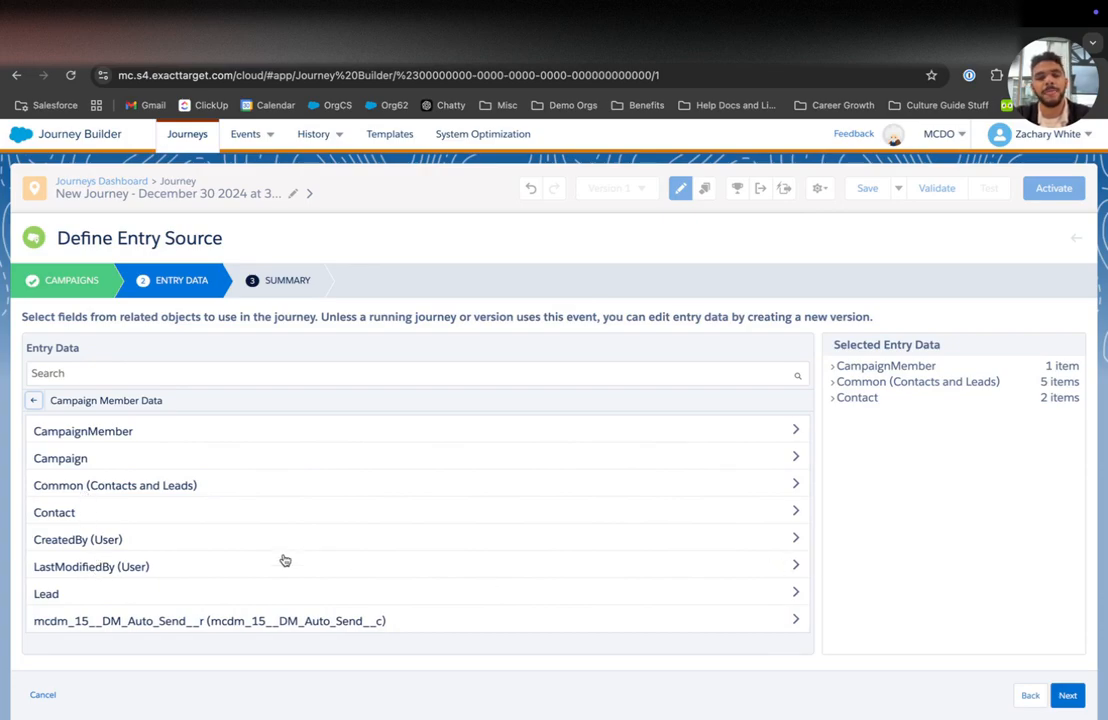
click(1069, 695)
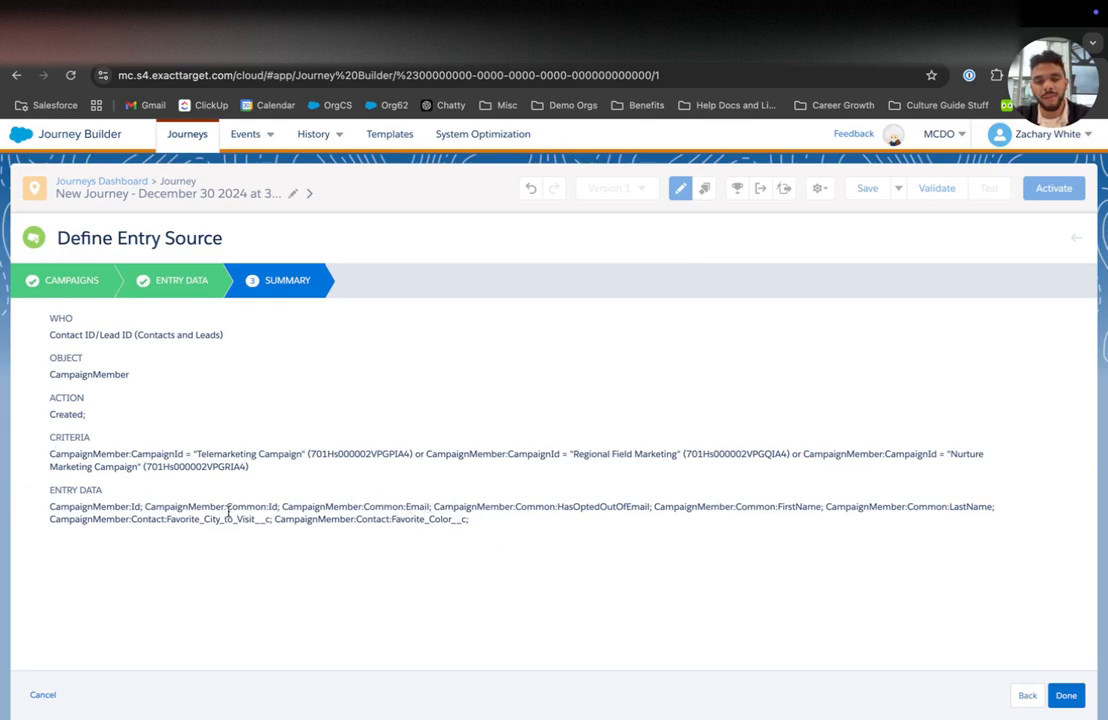
triple_click(96, 470)
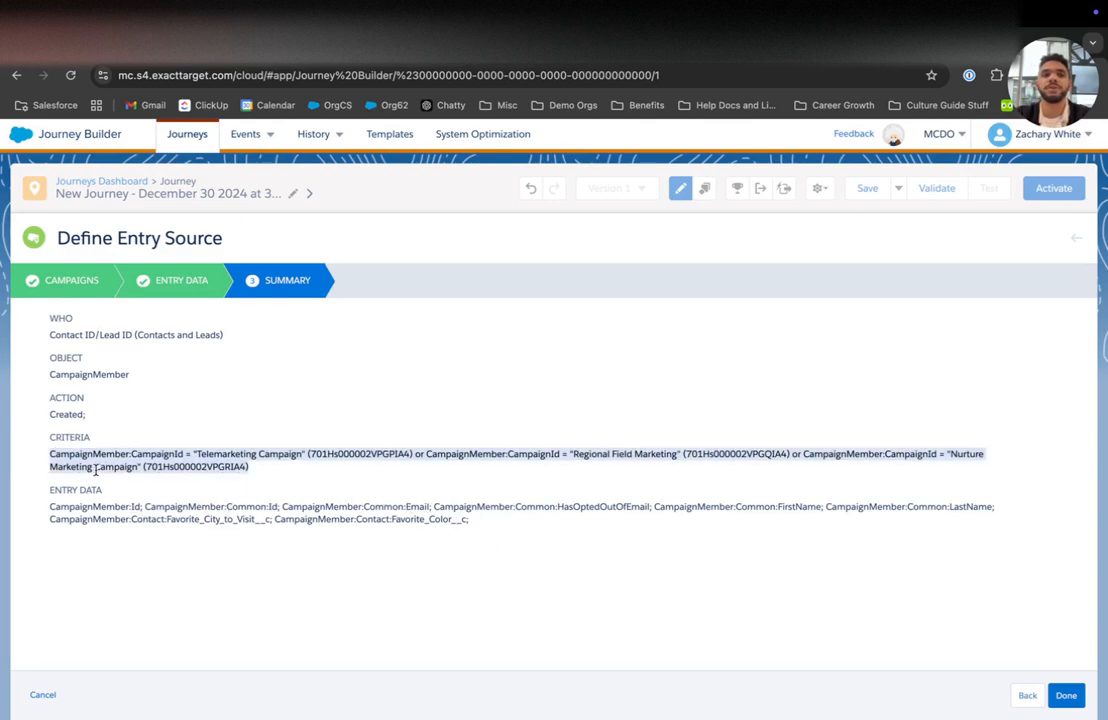
triple_click(71, 414)
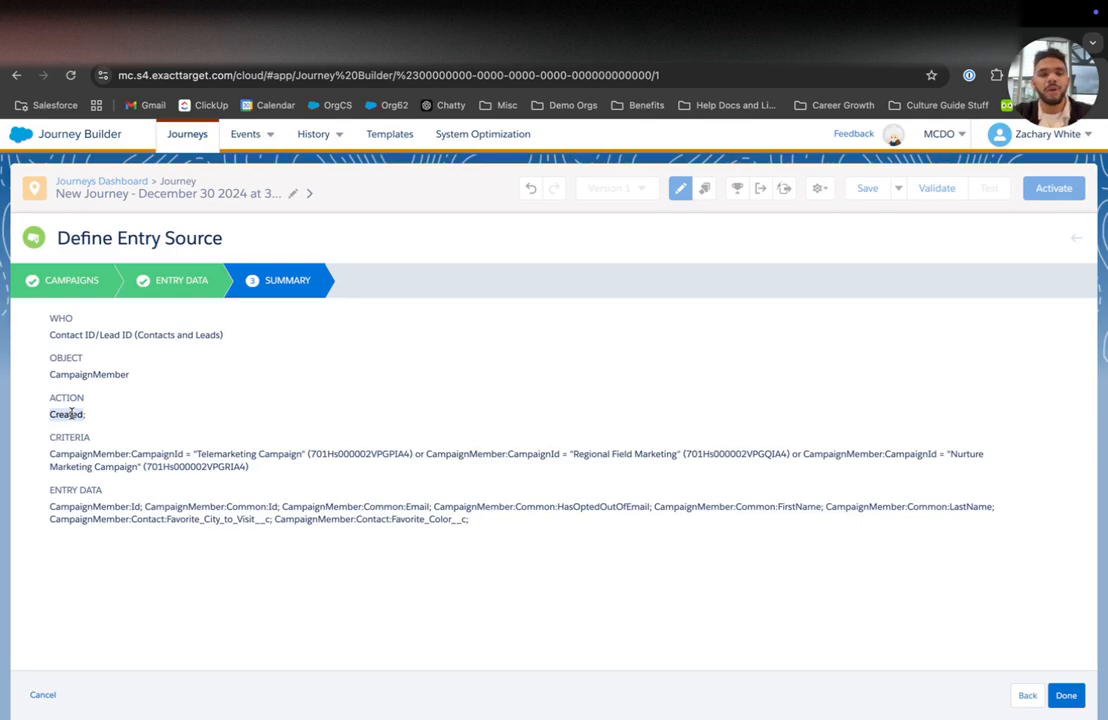
Step: Discard the entry source edits and delete the Salesforce Data entry source
click(43, 695)
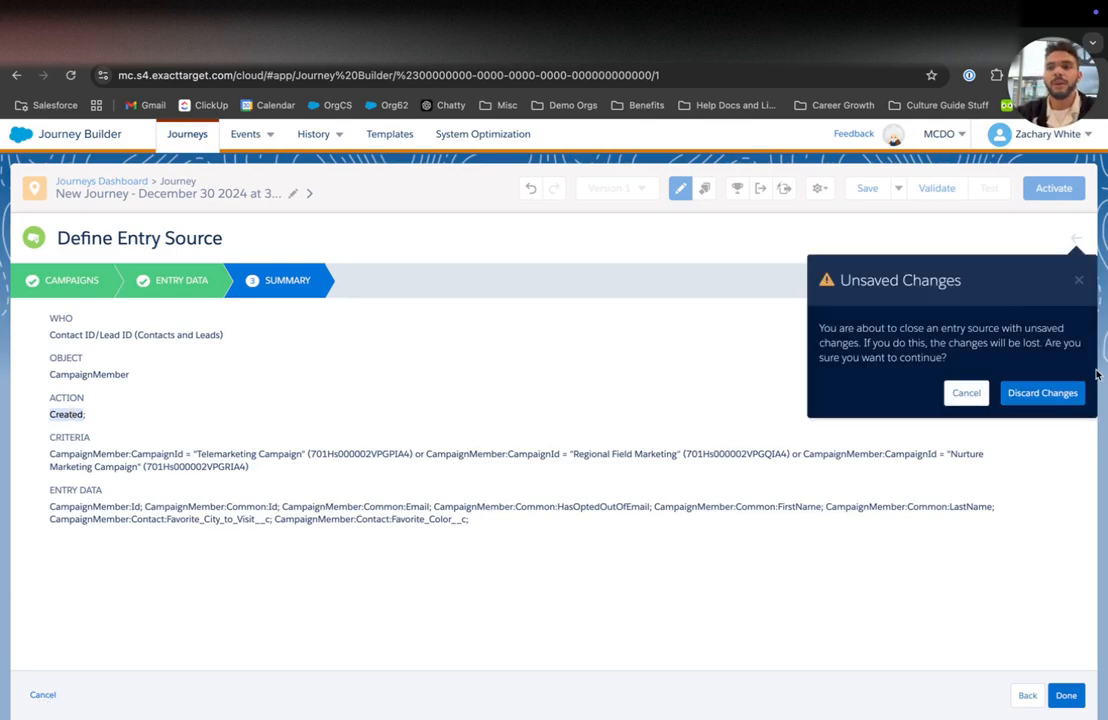
click(1045, 392)
click(378, 254)
click(504, 276)
Step: Add a Data Extension entry source using ClutterBustersCRMContacts from Audiences
drag(48, 352, 335, 280)
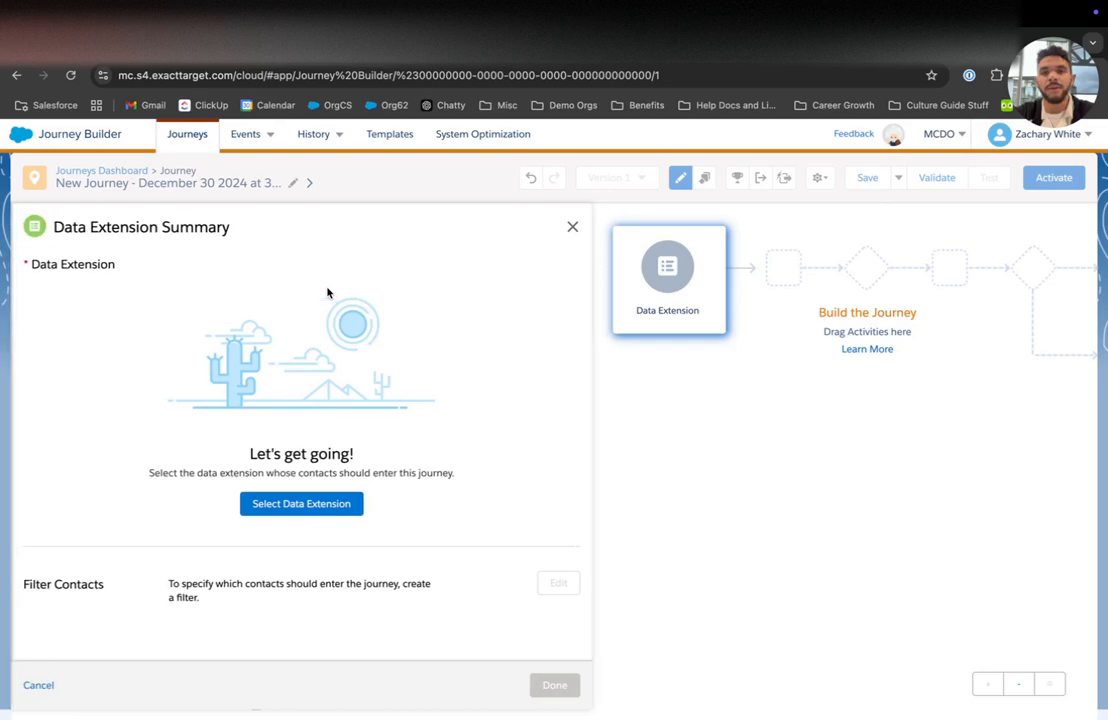
click(288, 503)
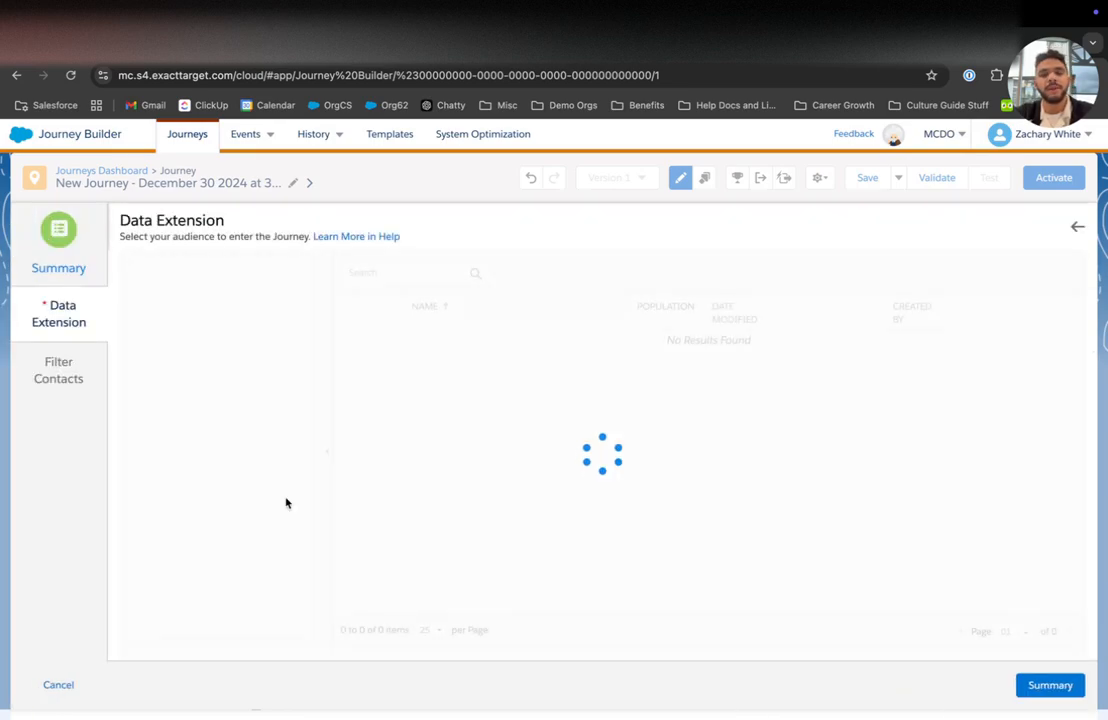
click(189, 314)
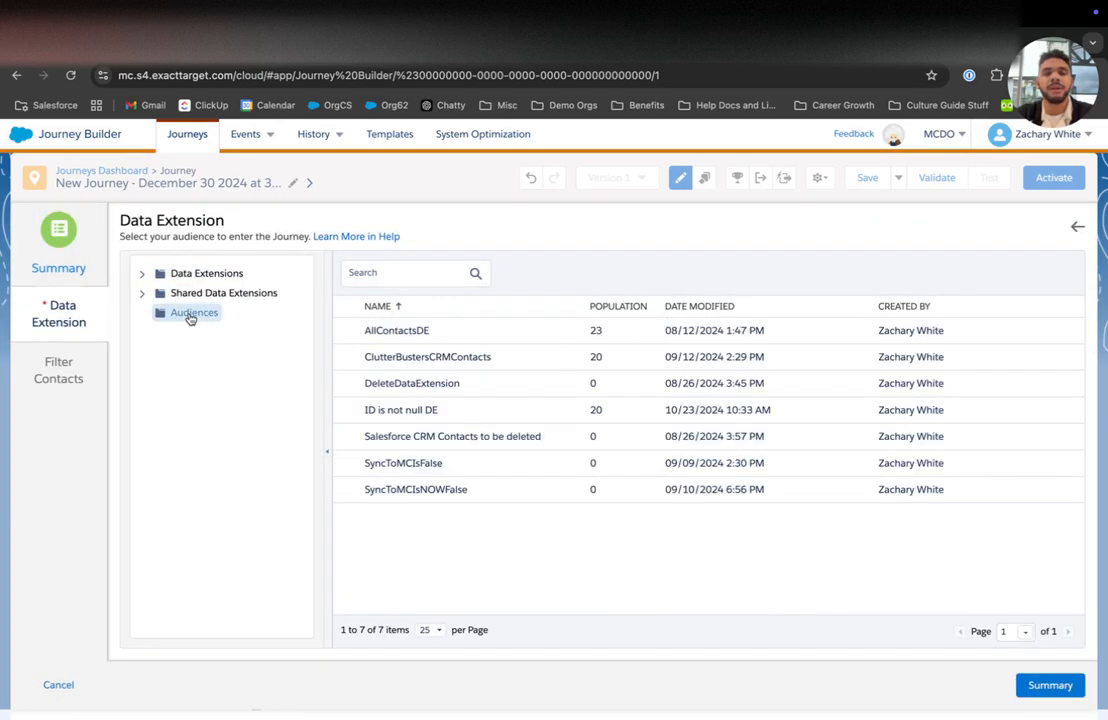
click(377, 361)
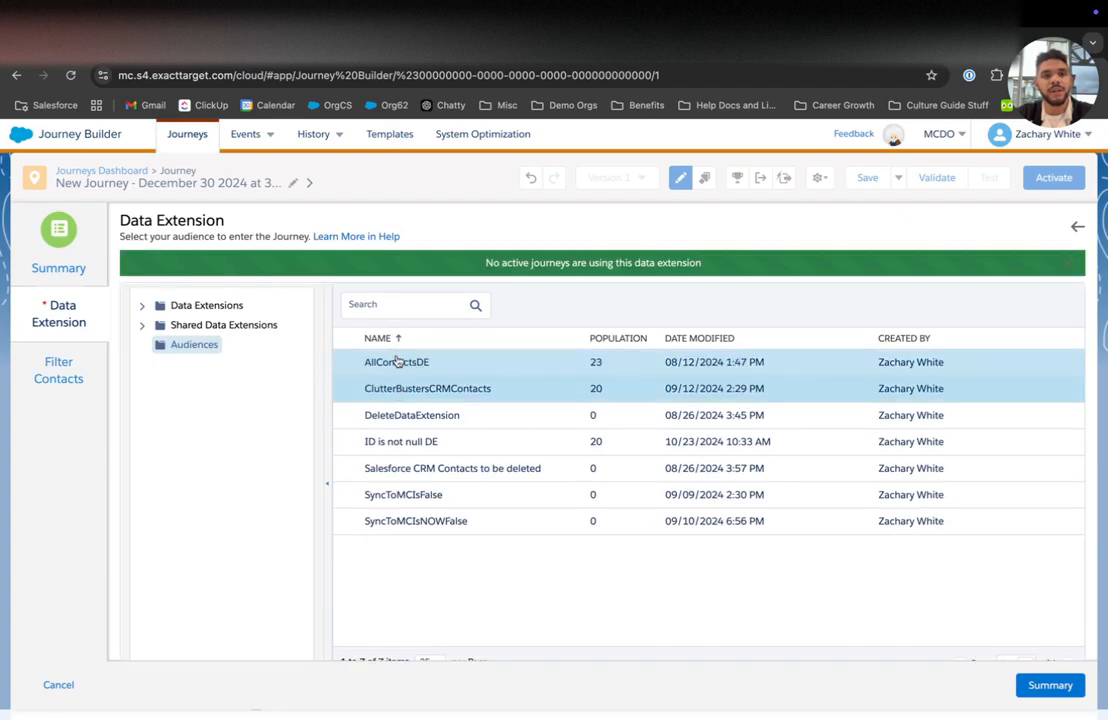
click(1045, 685)
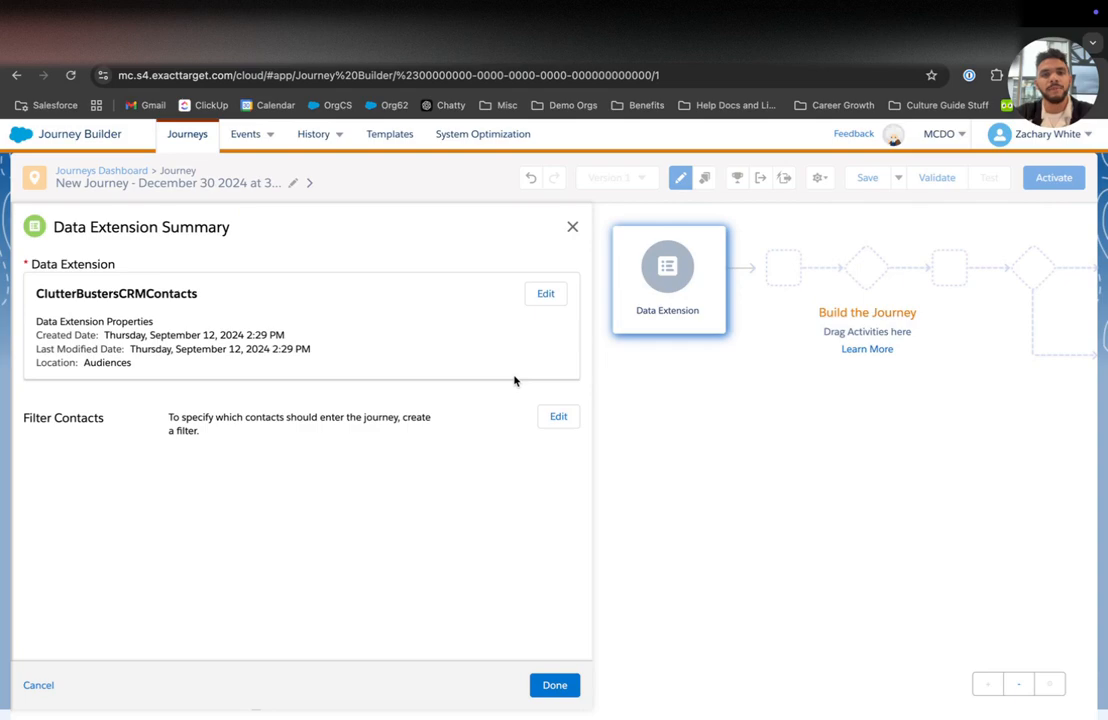
Step: Finish the Data Extension entry source and duplicate the journey's browser tab
click(556, 685)
mouse_move(316, 145)
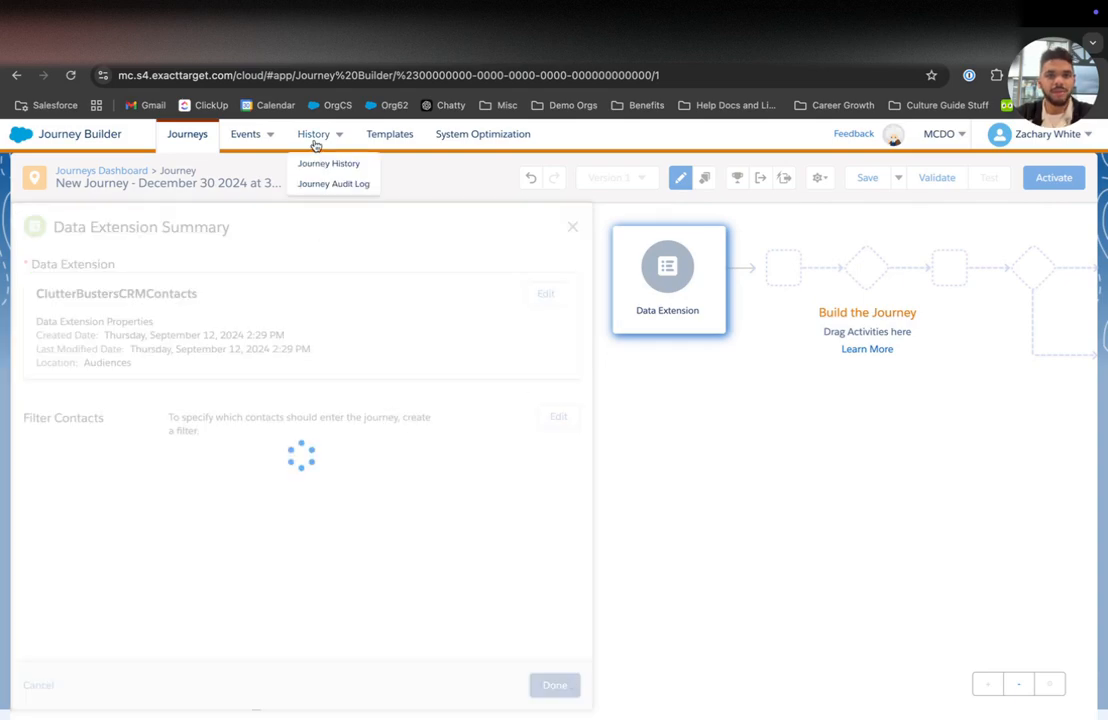
right_click(306, 56)
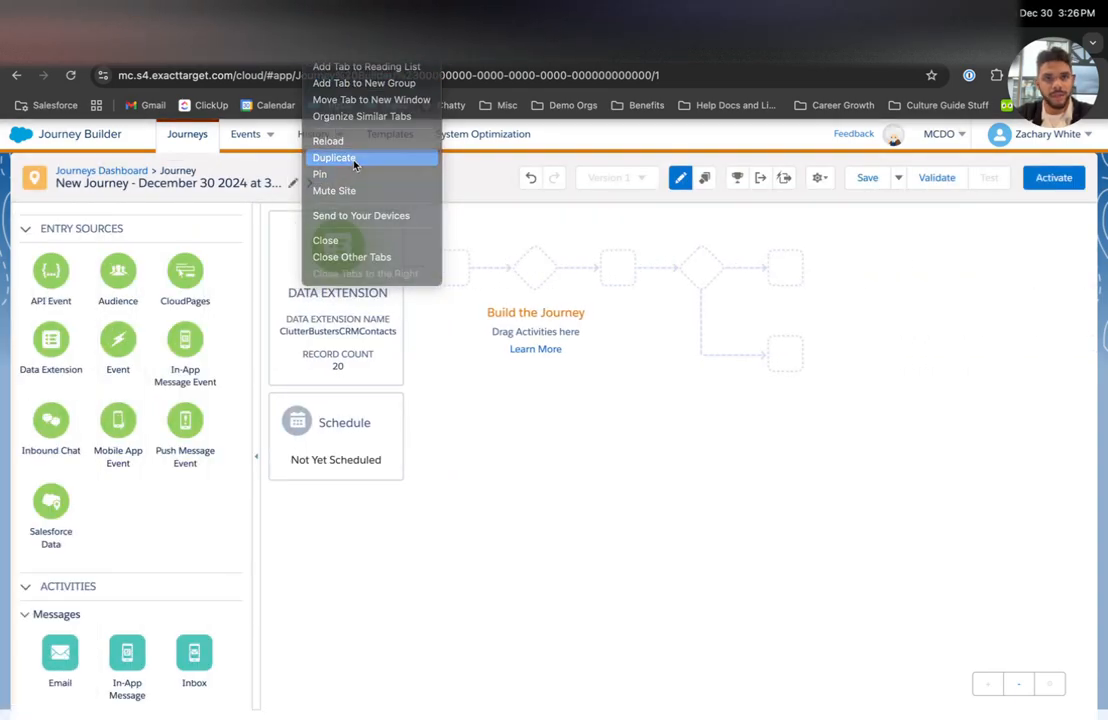
click(354, 158)
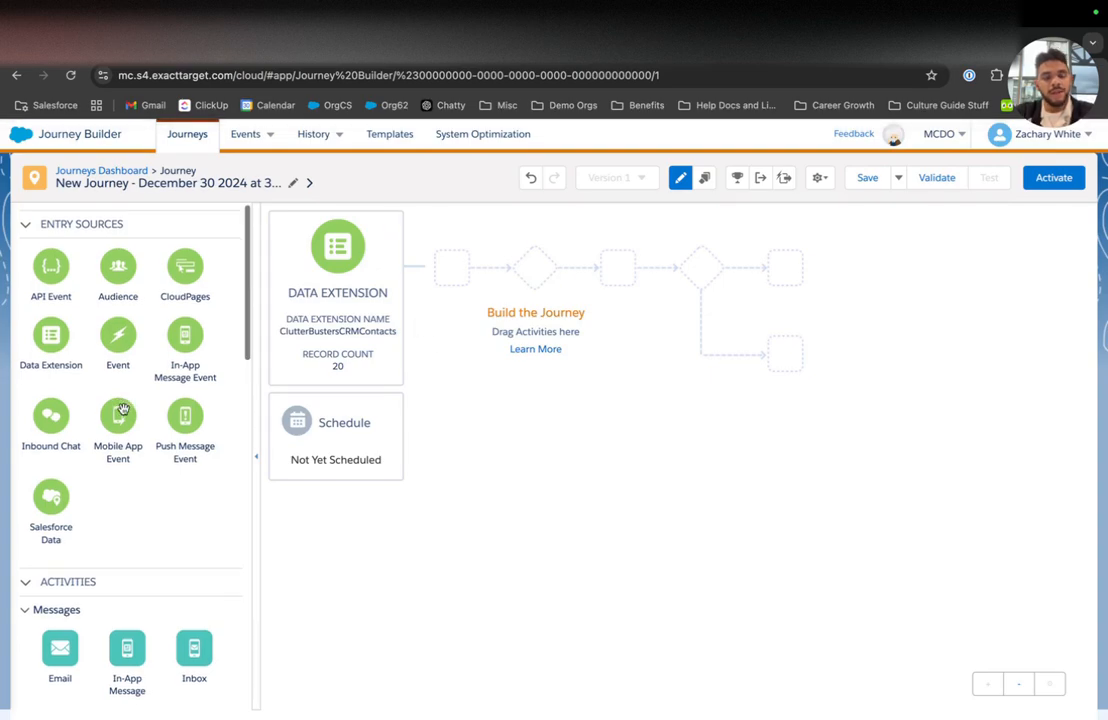
Step: Add an Email activity after the entry source and open its settings
scroll(122, 409, down, 2)
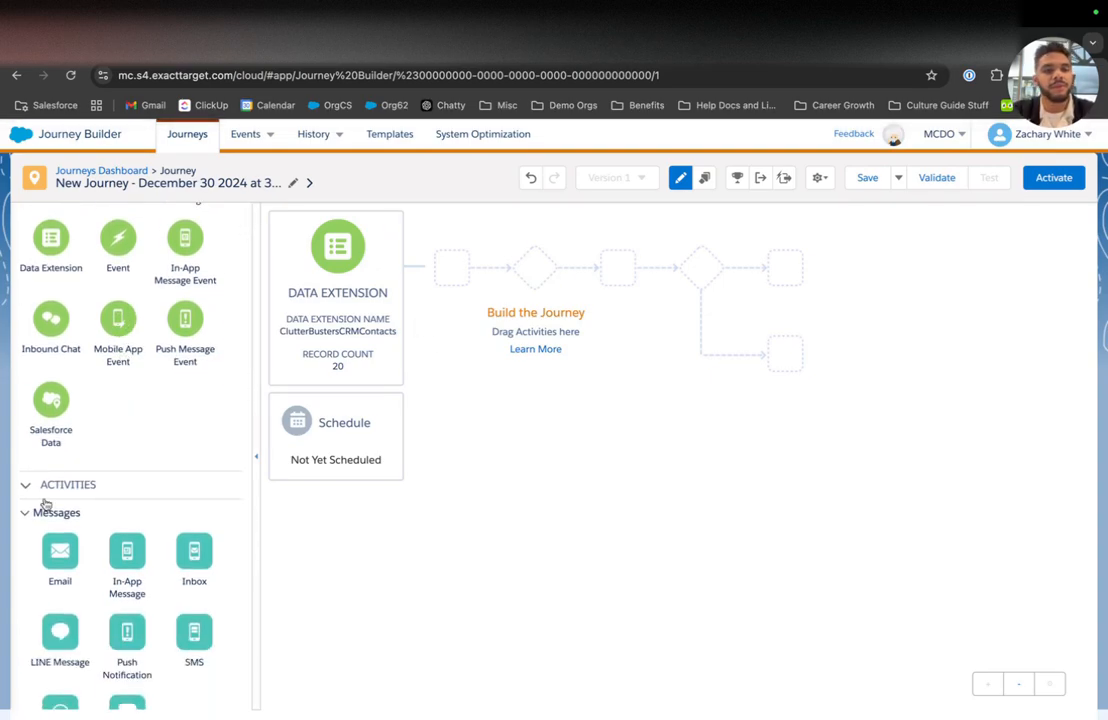
drag(59, 544, 419, 266)
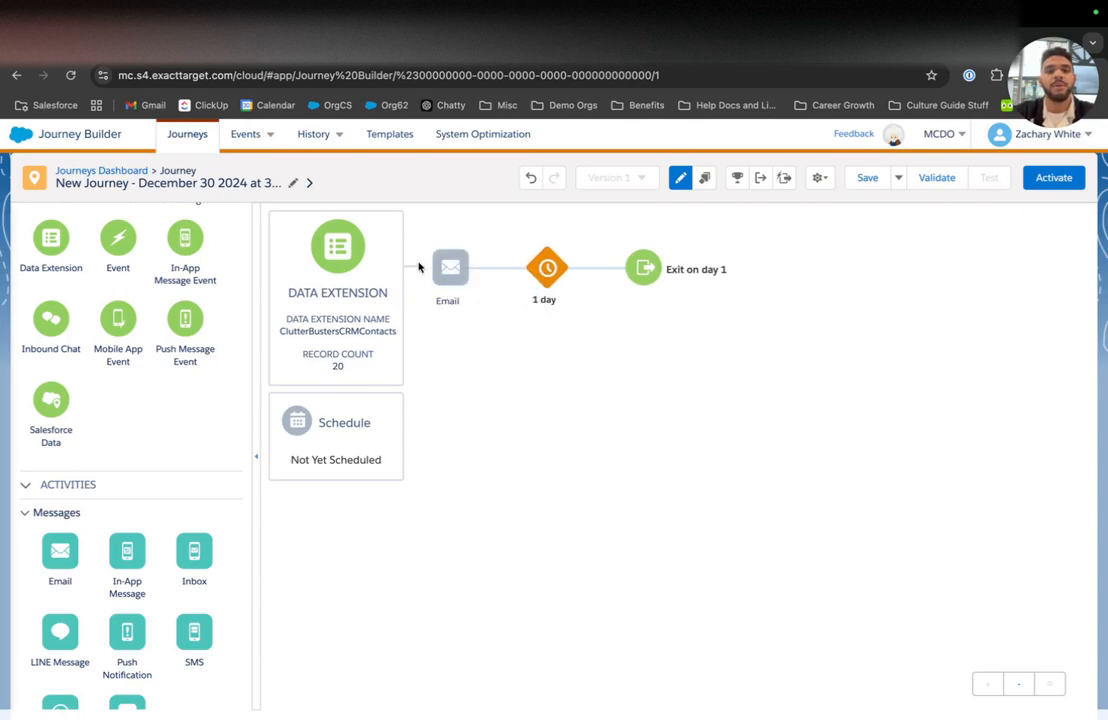
click(452, 264)
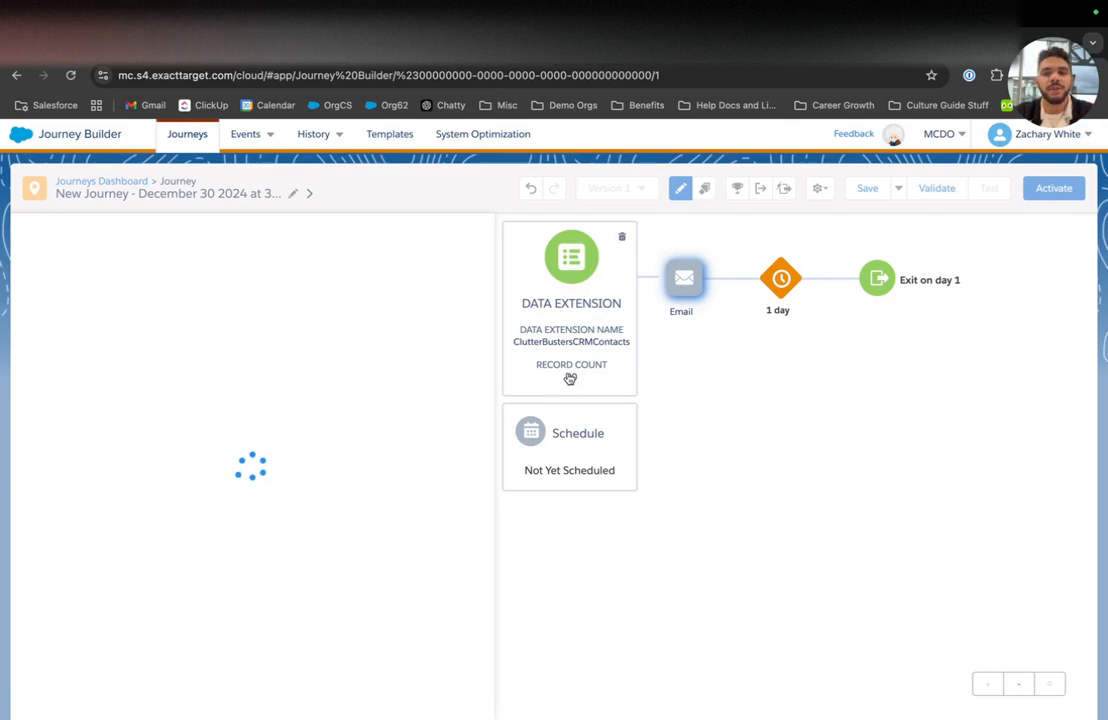
Step: Choose the Test For Video template as the email's message and edit its message configuration
click(249, 525)
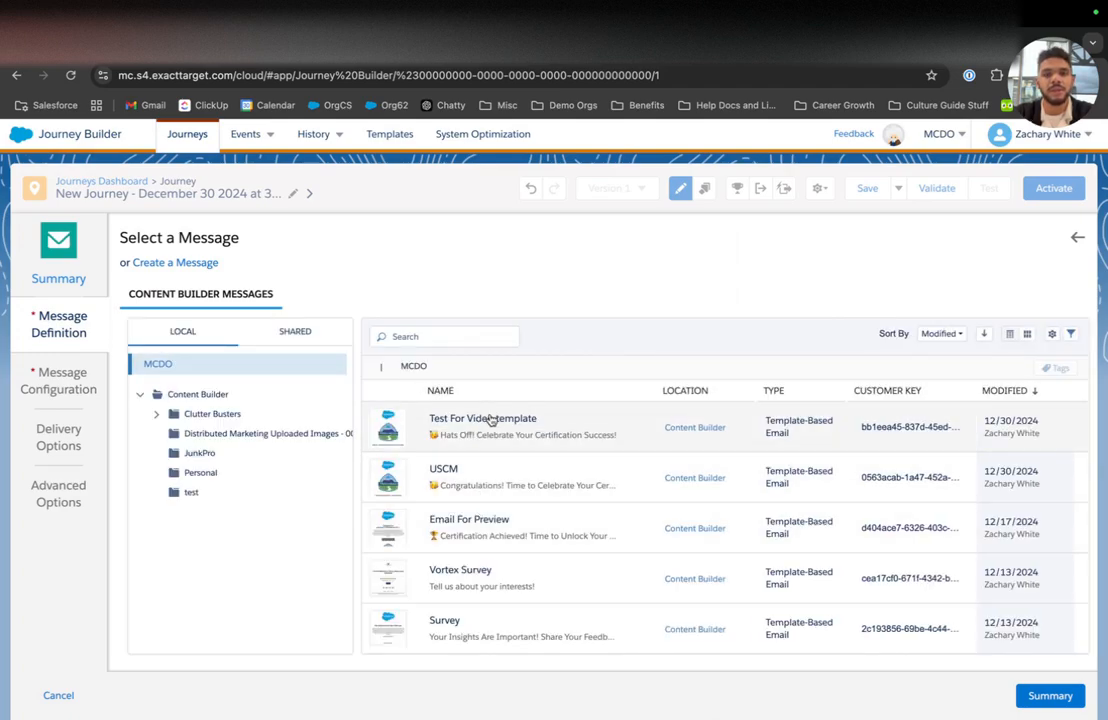
click(490, 421)
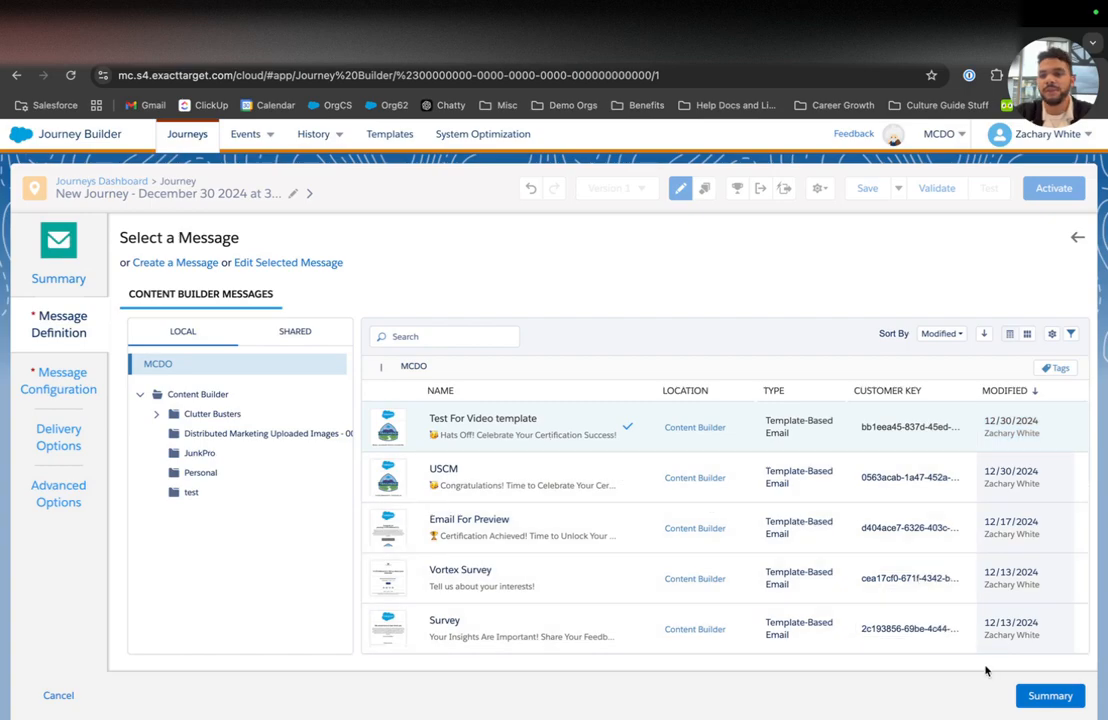
click(1047, 696)
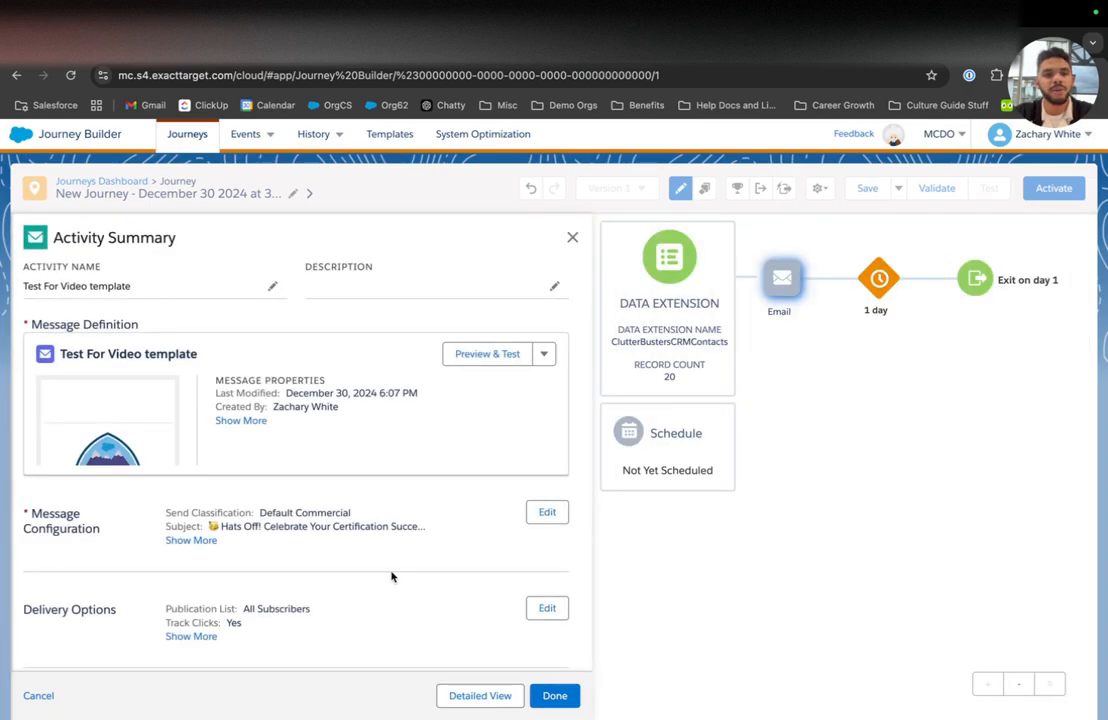
scroll(391, 576, down, 2)
click(544, 414)
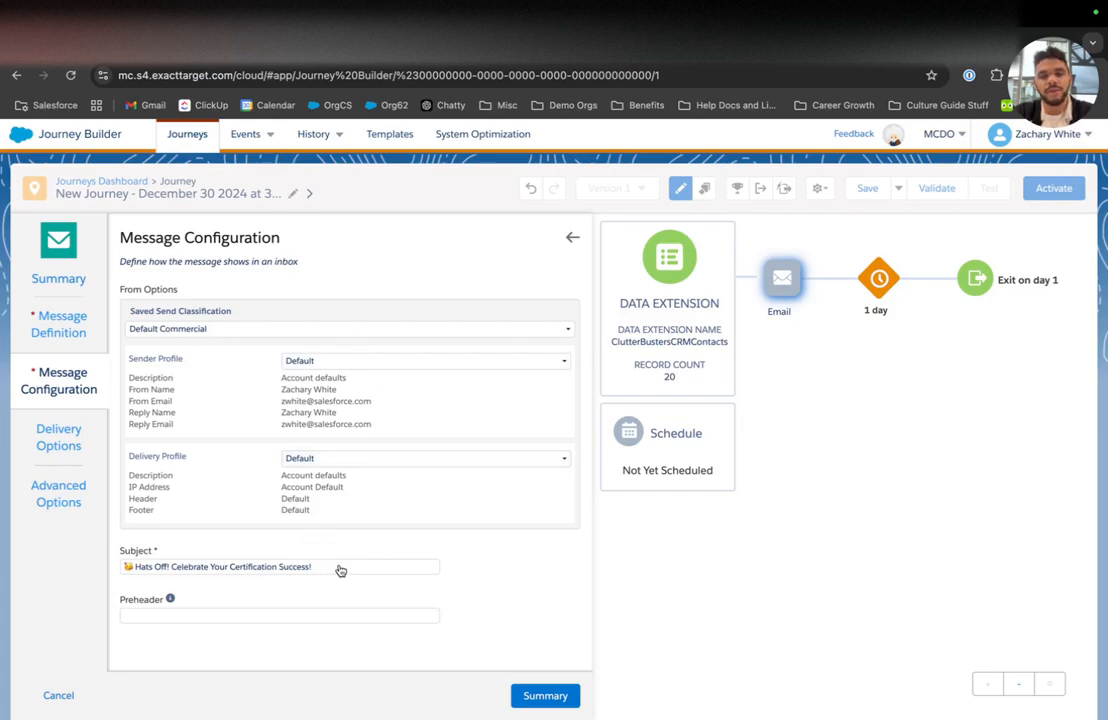
Step: Check the email's Delivery and Advanced Options, leaving the campaign association unset
mouse_move(172, 604)
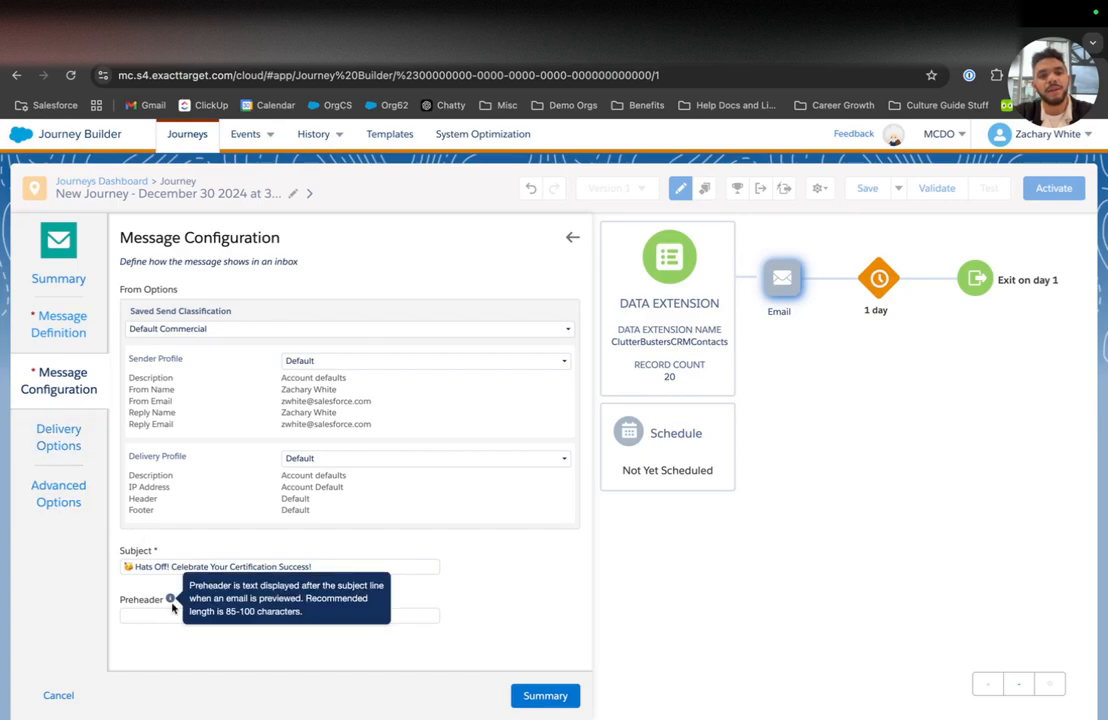
click(50, 458)
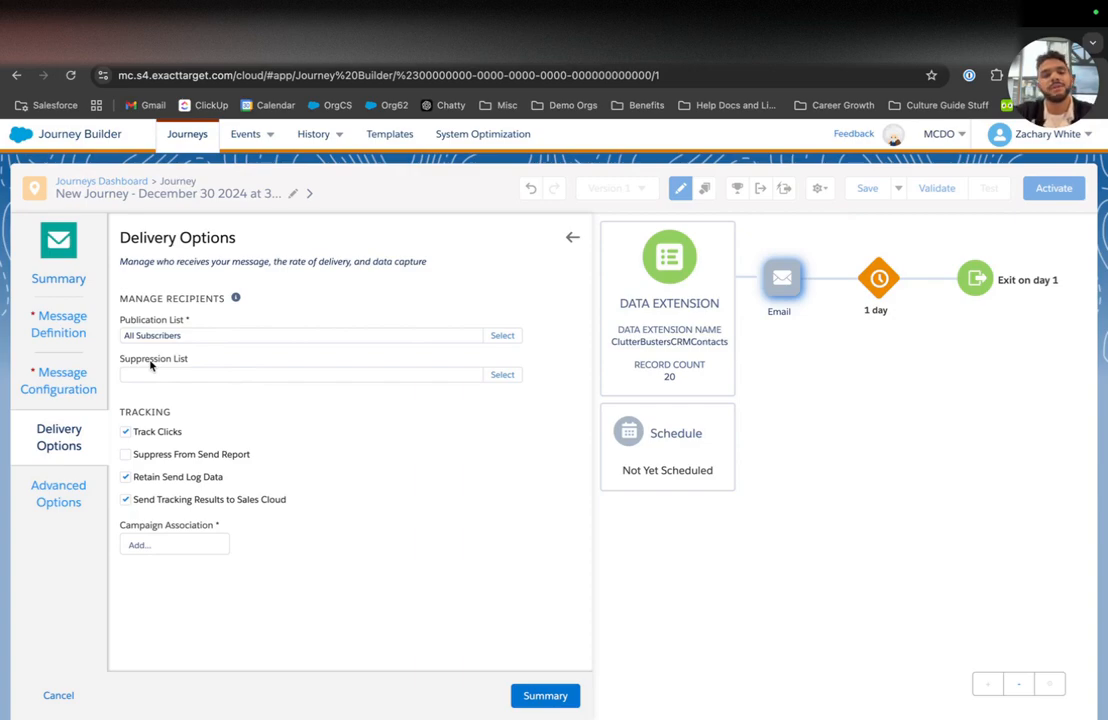
click(175, 545)
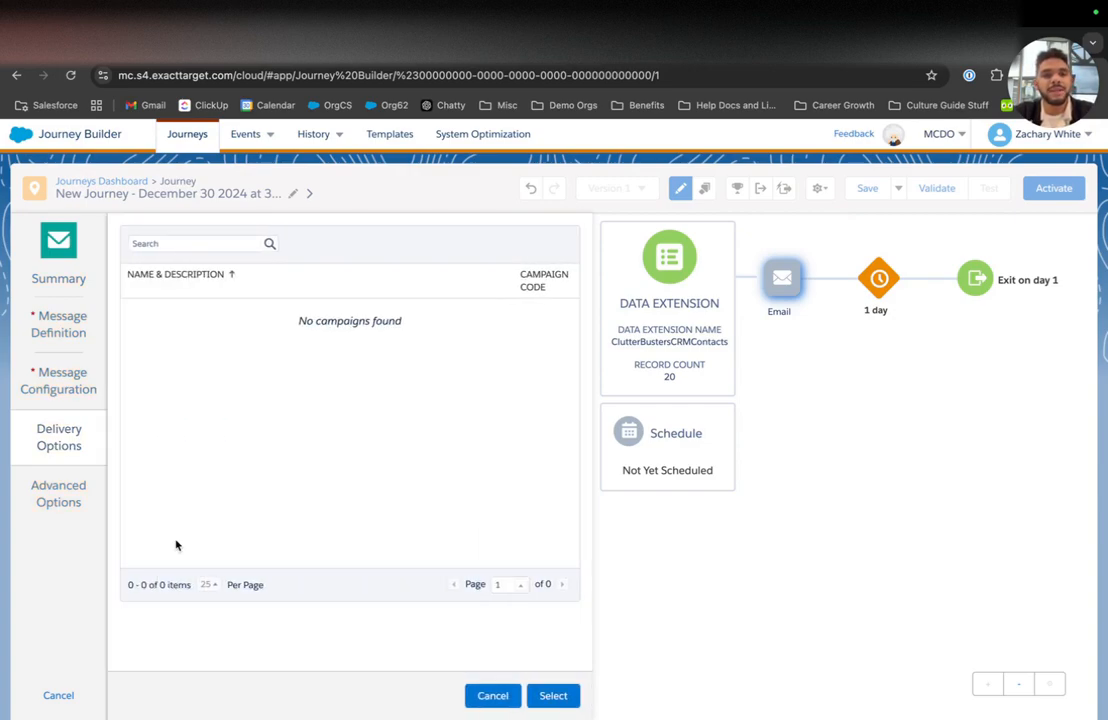
click(493, 696)
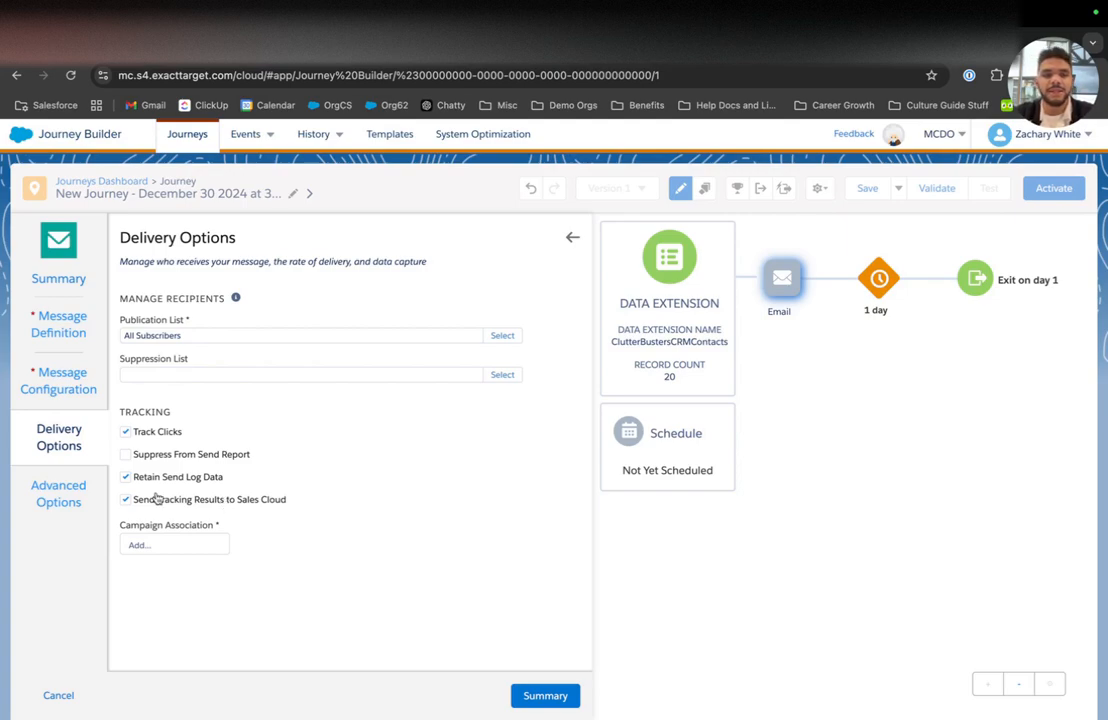
click(80, 492)
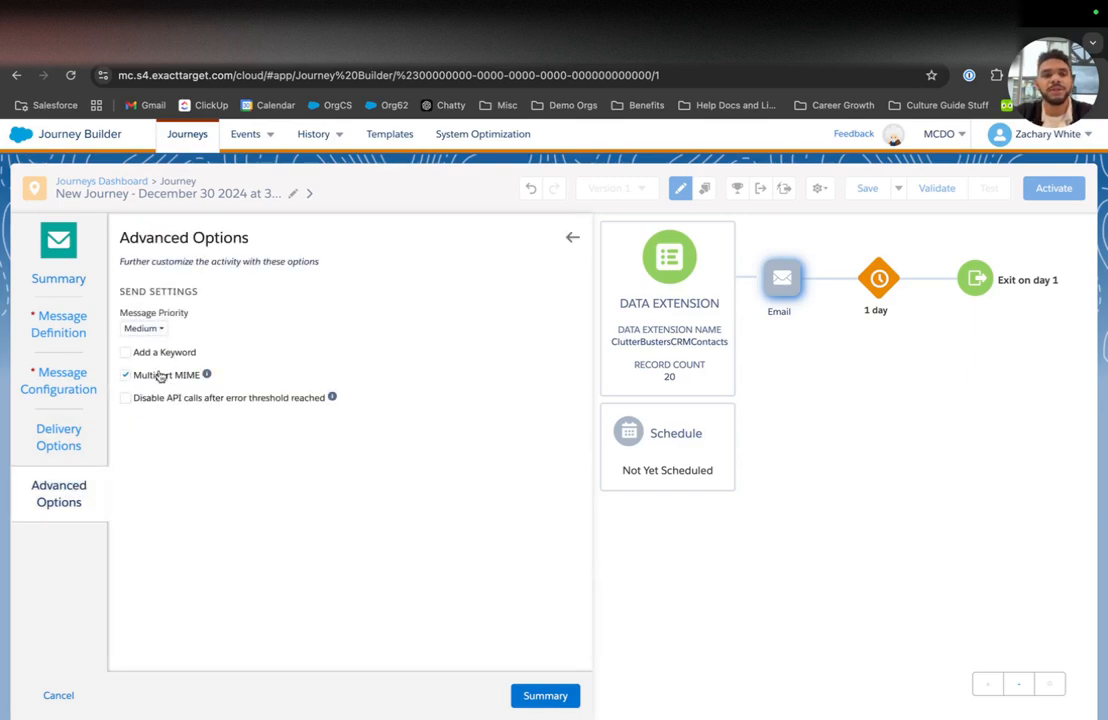
click(540, 696)
scroll(512, 663, down, 3)
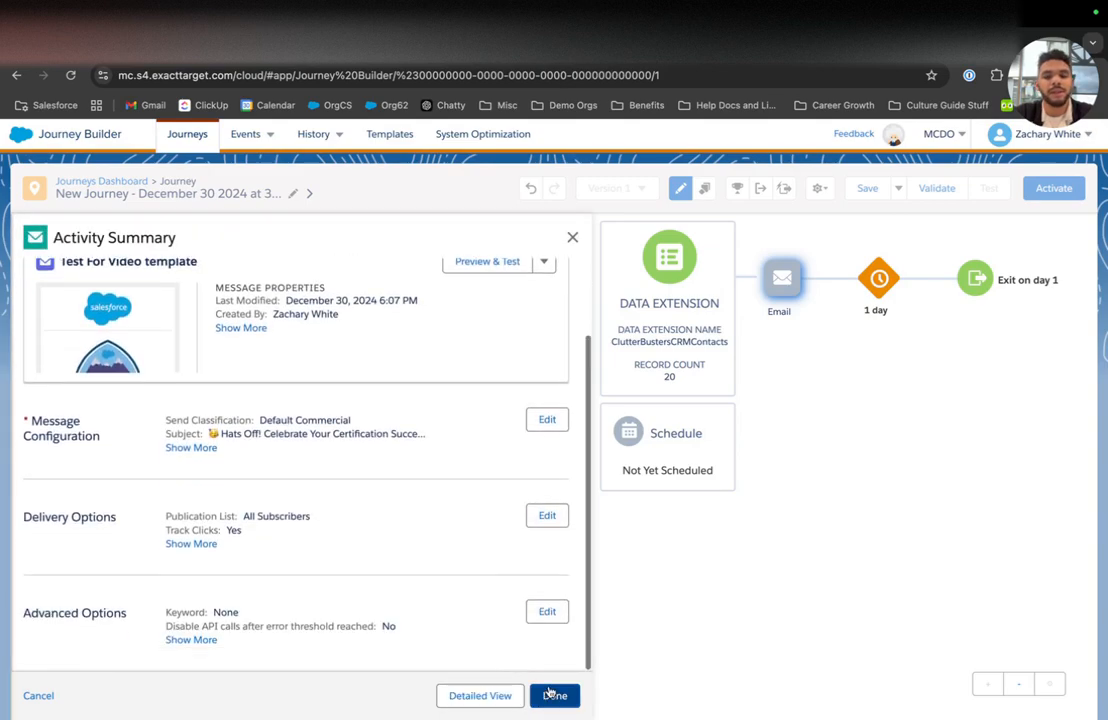
Step: Complete the email activity as Test For Video template and scroll the palette to Flow Control
click(545, 696)
mouse_move(441, 287)
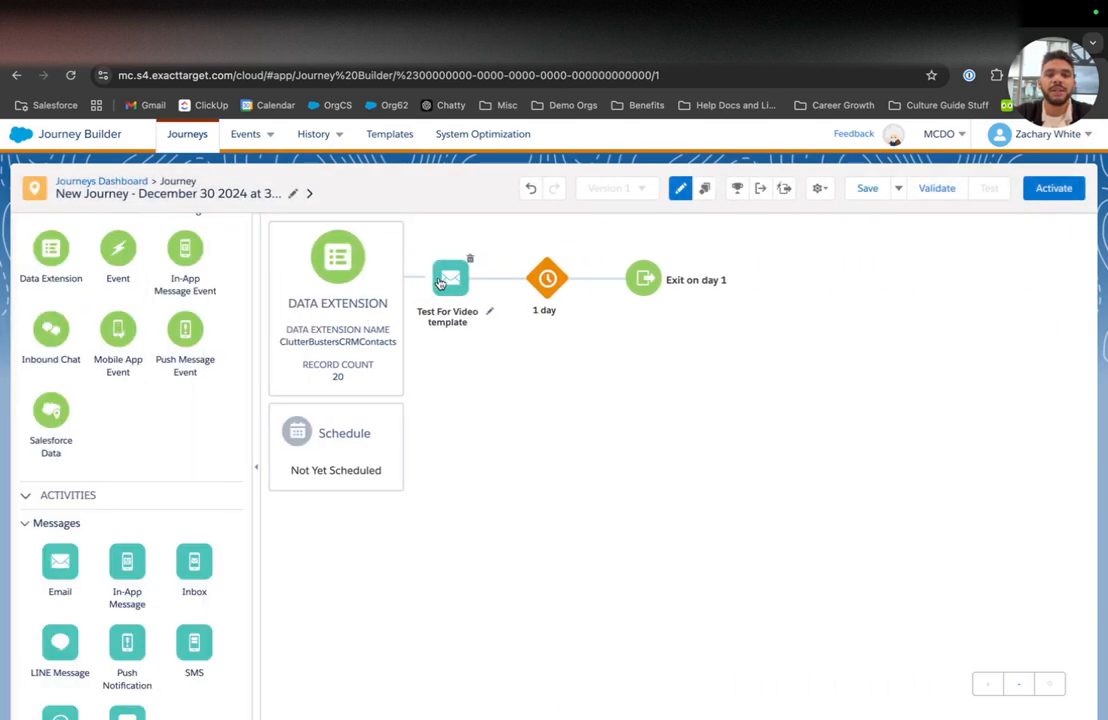
scroll(99, 527, down, 5)
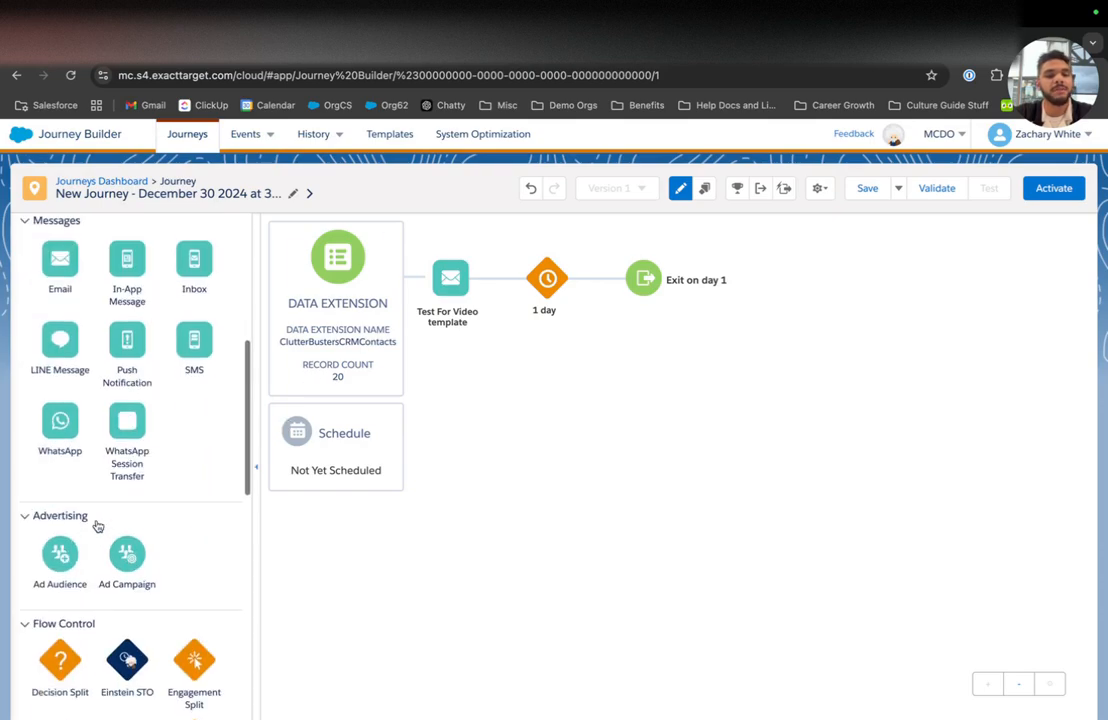
scroll(98, 527, down, 1)
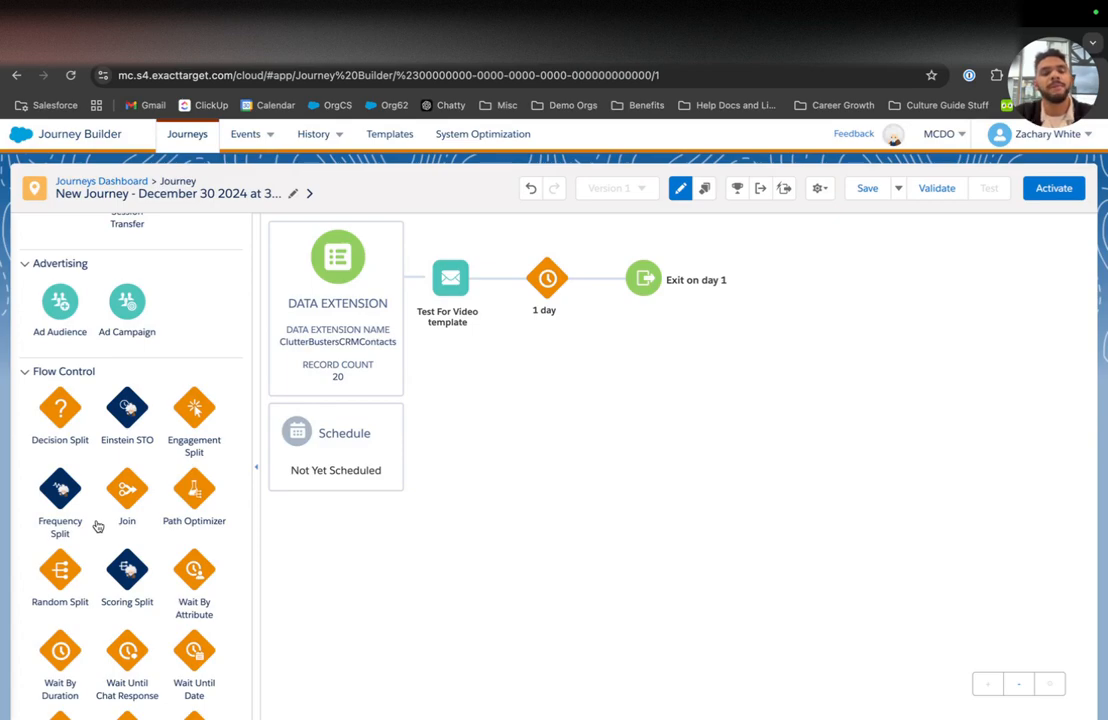
Step: Drop an Einstein STO activity between the Data Extension entry and the Test For Video template email
drag(112, 410, 413, 287)
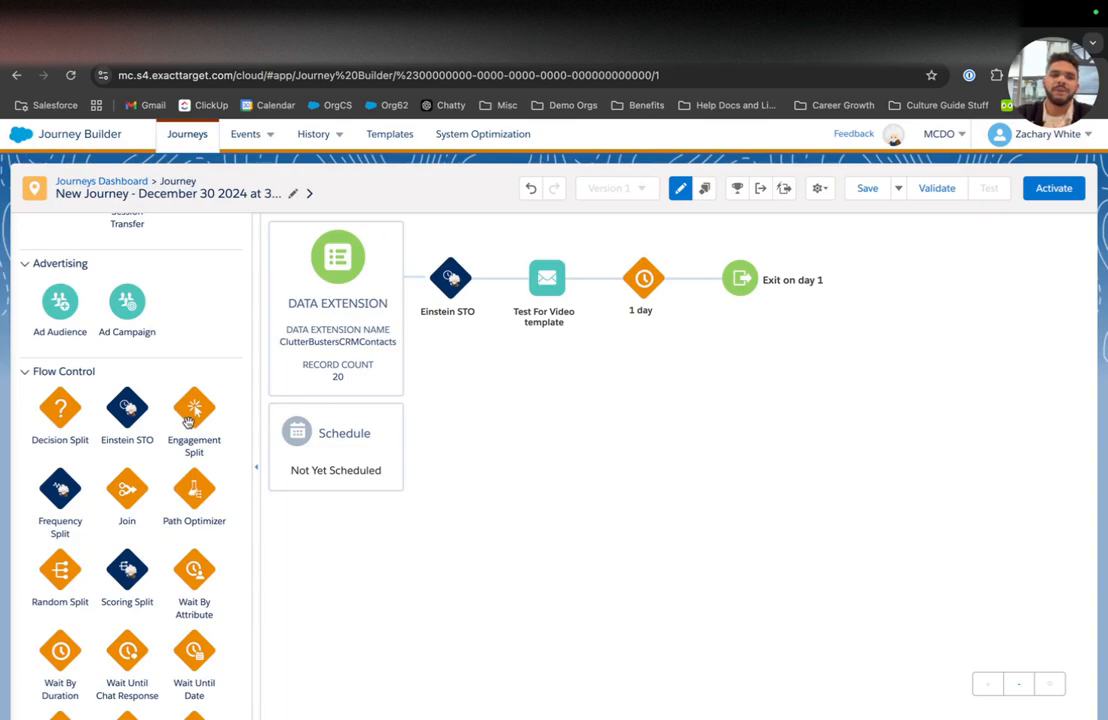
Step: Insert a Decision Split after the email and open Path 1's filter criteria editor
drag(62, 412, 607, 289)
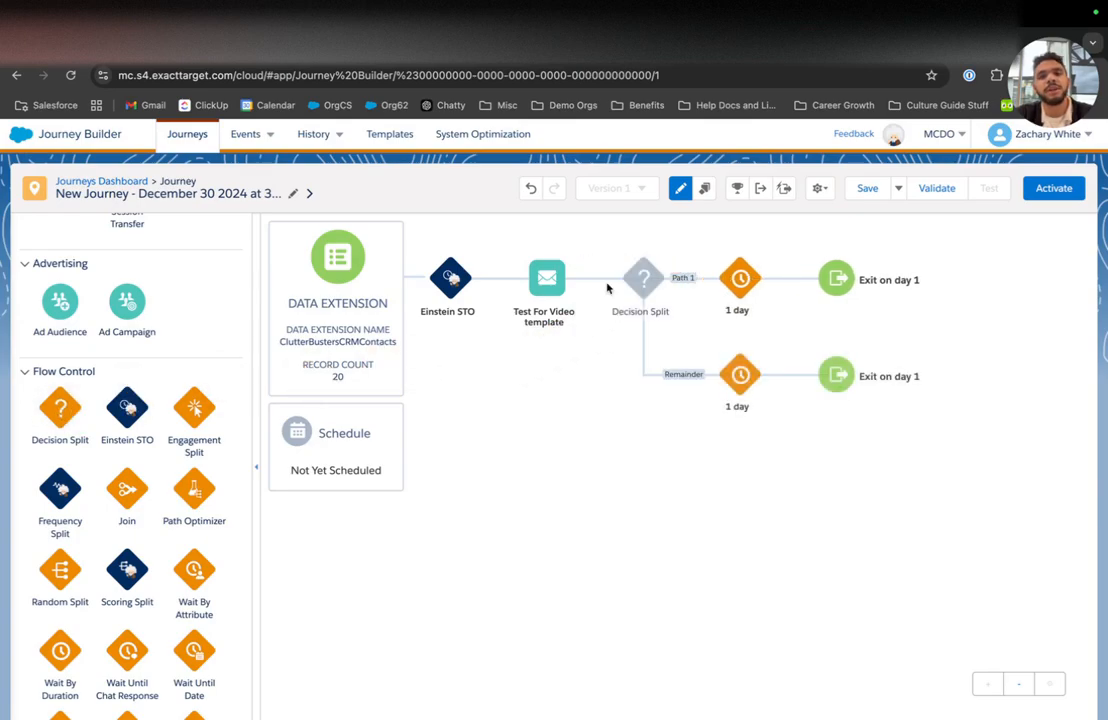
click(644, 276)
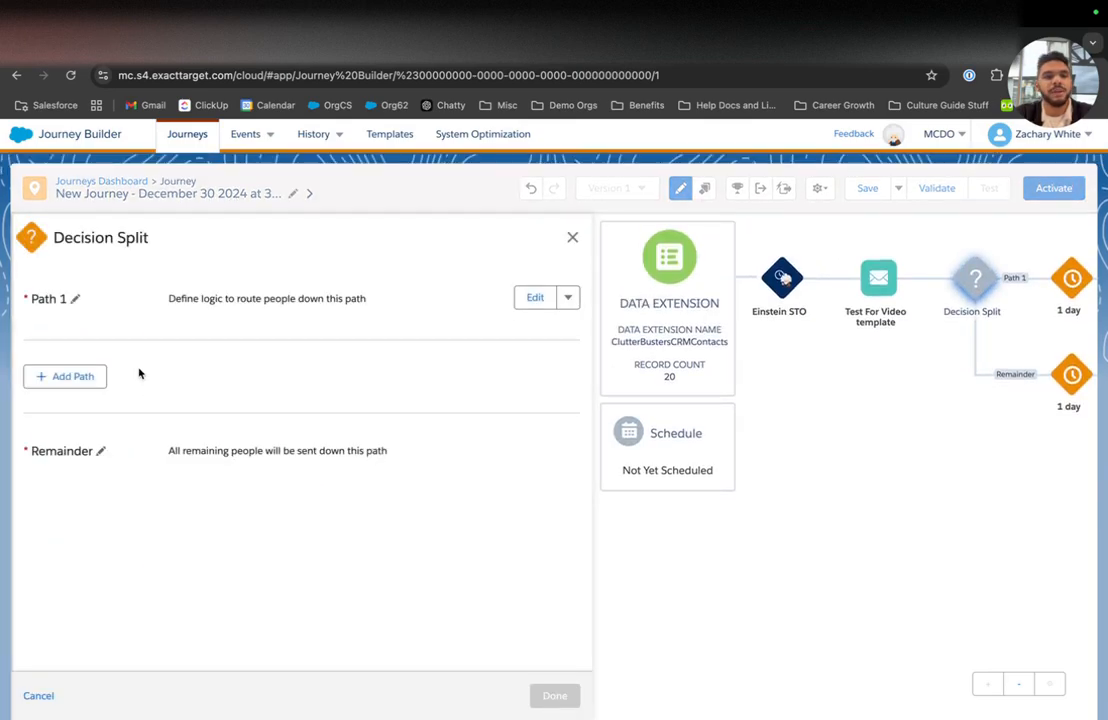
click(530, 297)
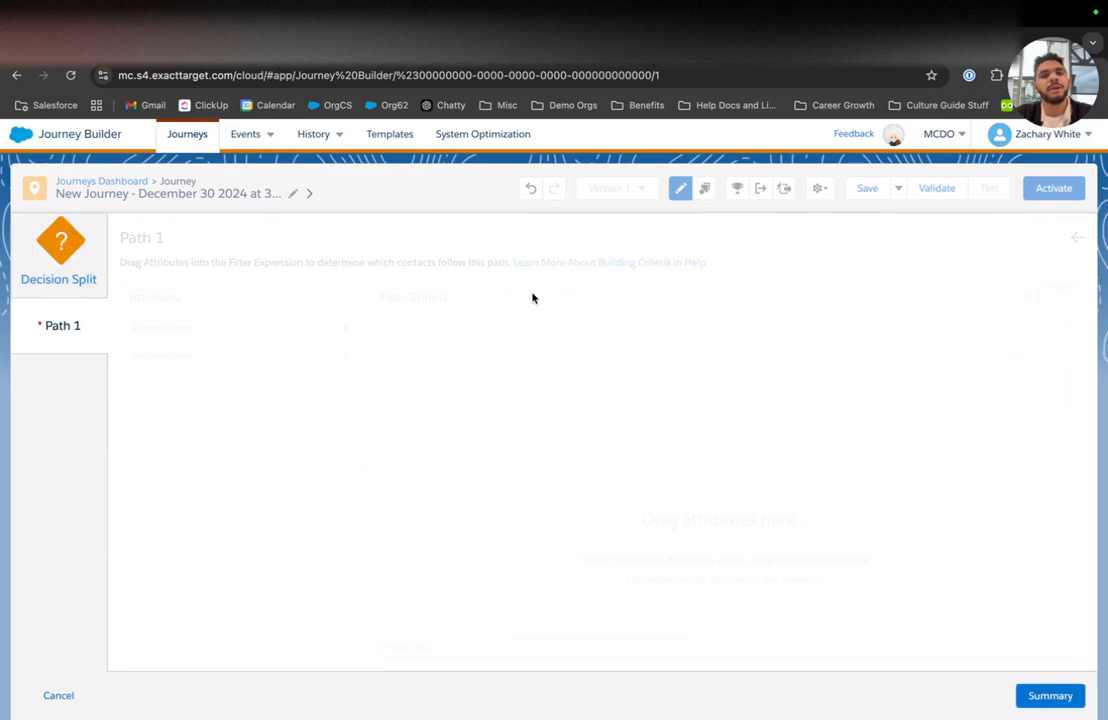
click(183, 355)
click(150, 352)
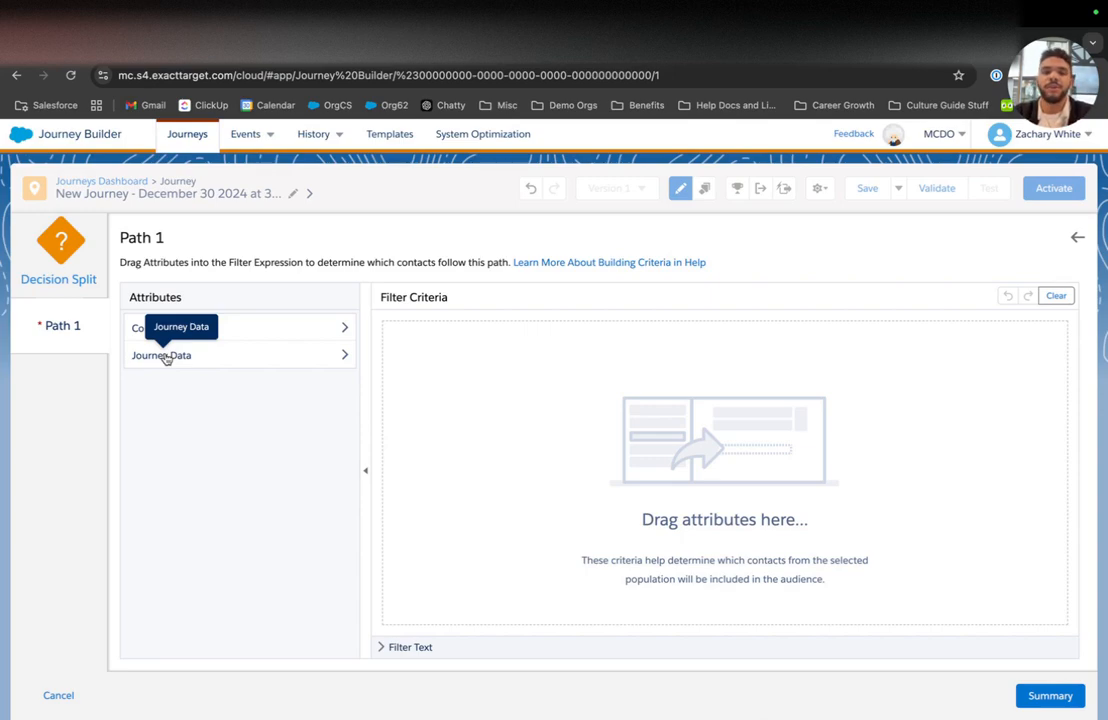
Step: Drag the Title field from Journey Data > Entry into Path 1's filter criteria
click(166, 356)
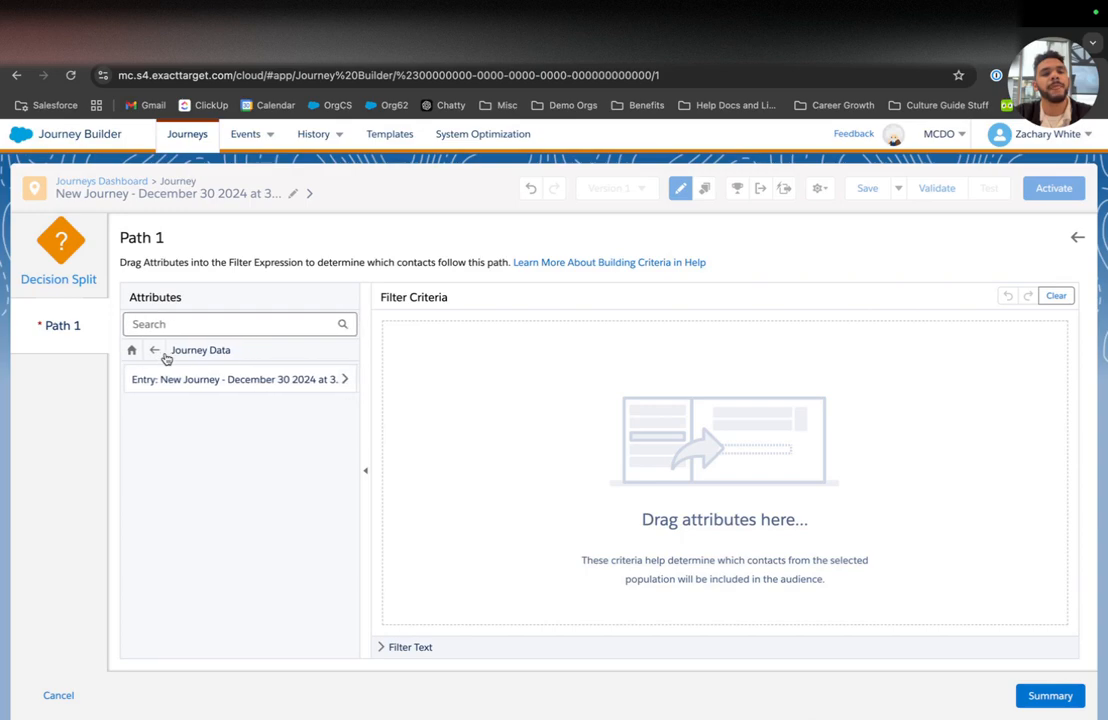
click(185, 384)
scroll(208, 470, down, 5)
scroll(206, 465, down, 3)
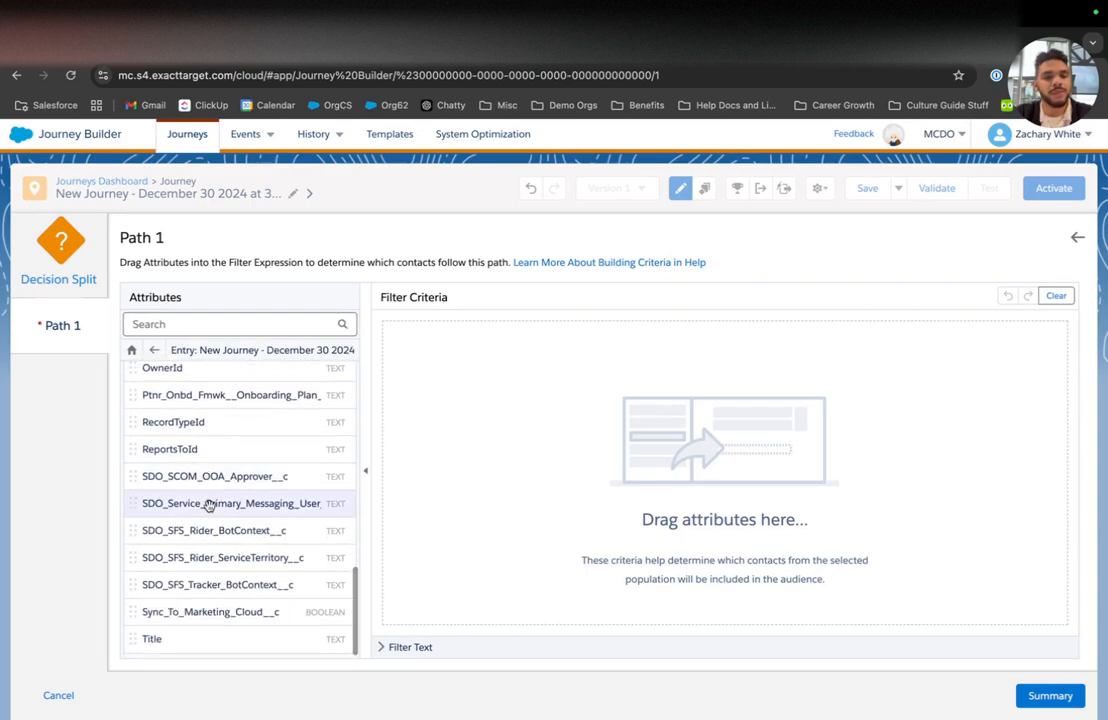
scroll(210, 603, up, 2)
scroll(210, 606, up, 5)
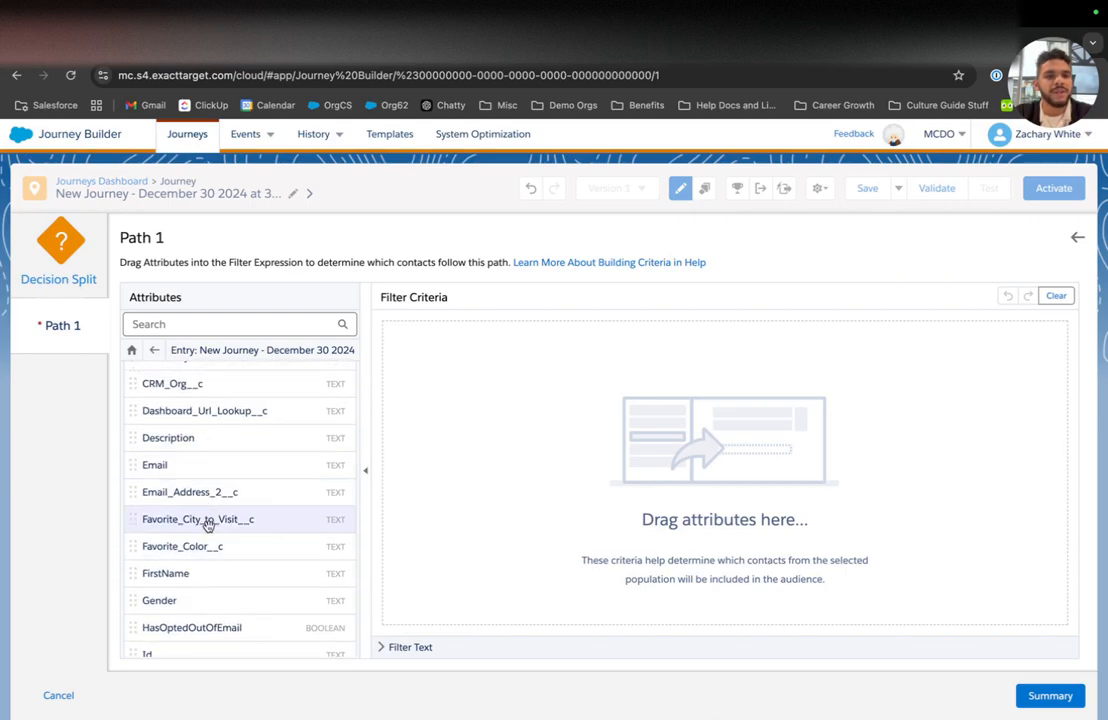
scroll(204, 548, down, 2)
scroll(204, 548, down, 5)
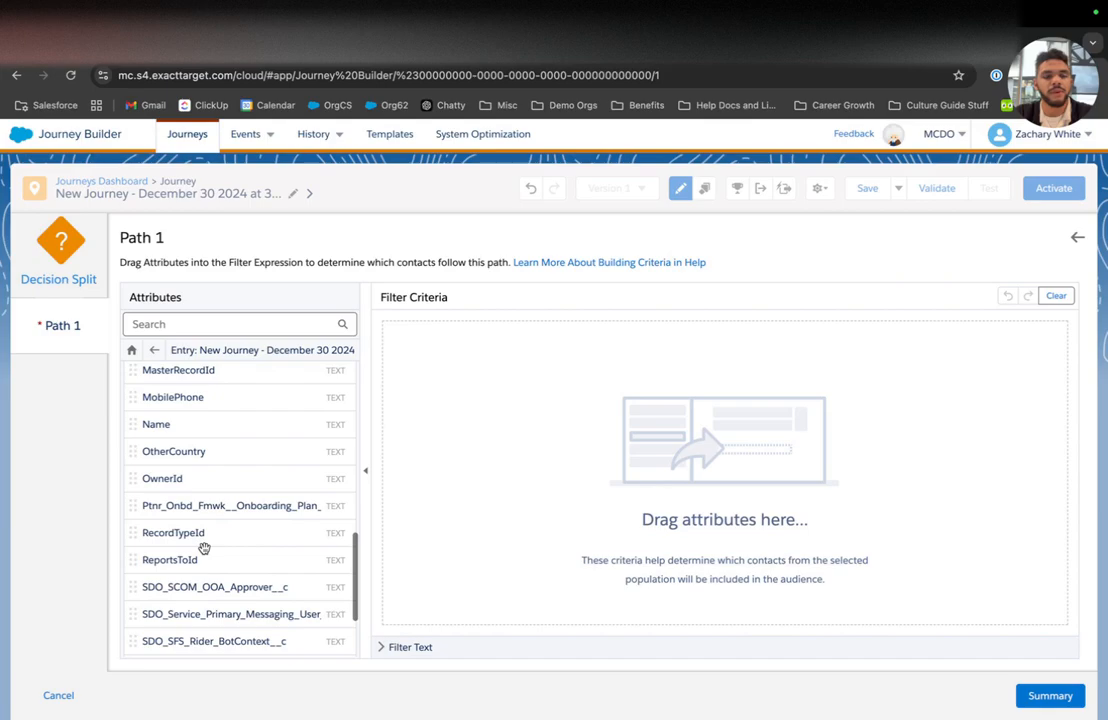
drag(180, 638, 586, 420)
Step: Set Title equal to Chief Executive Pawficer, save Path 1, and add a second path
click(500, 327)
click(600, 361)
text(Chief Executive Pawficer)
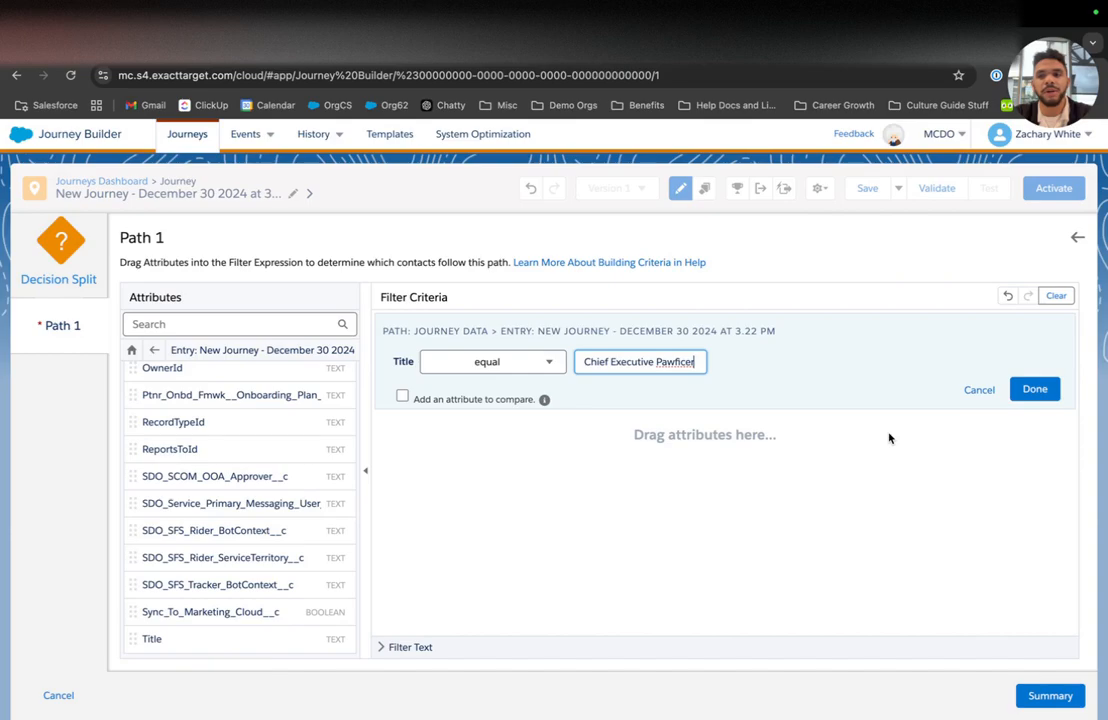
click(1033, 390)
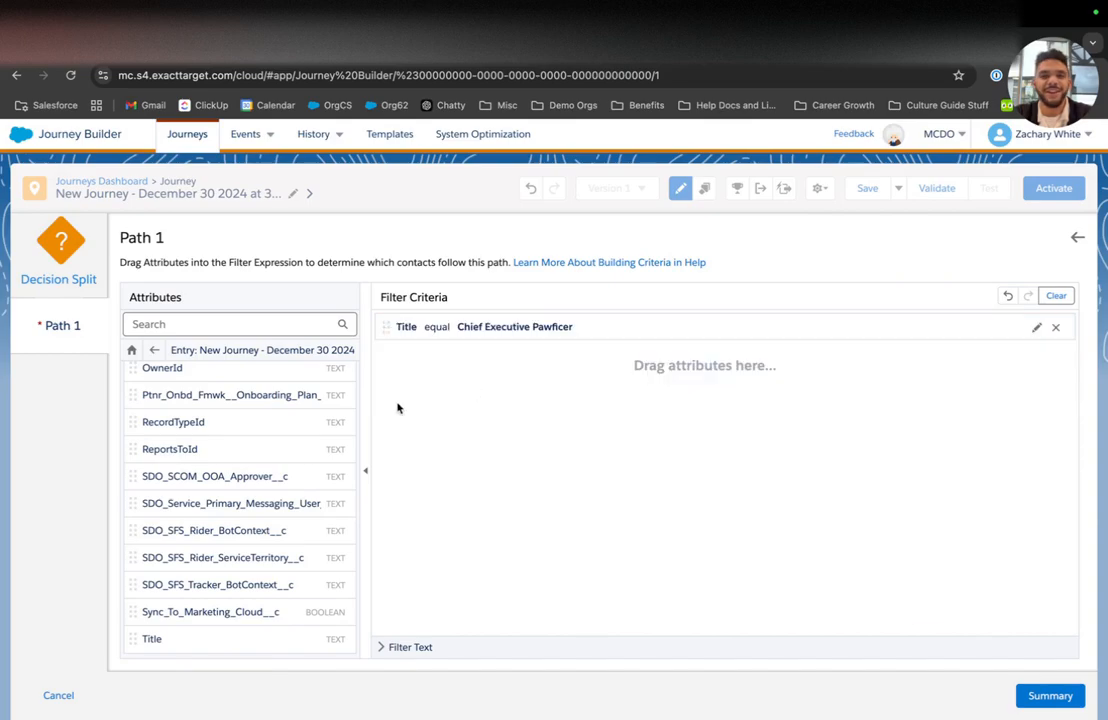
click(1055, 696)
click(80, 376)
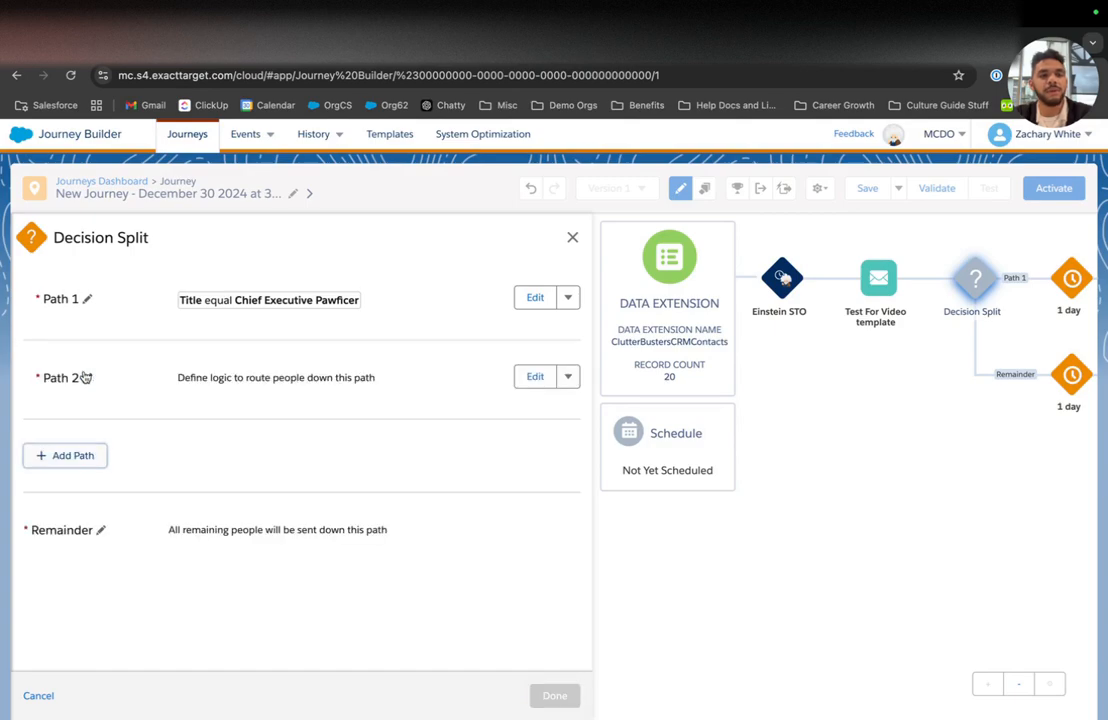
Step: Drag the entry source's Title field into Path 2's filter criteria
click(527, 378)
click(240, 351)
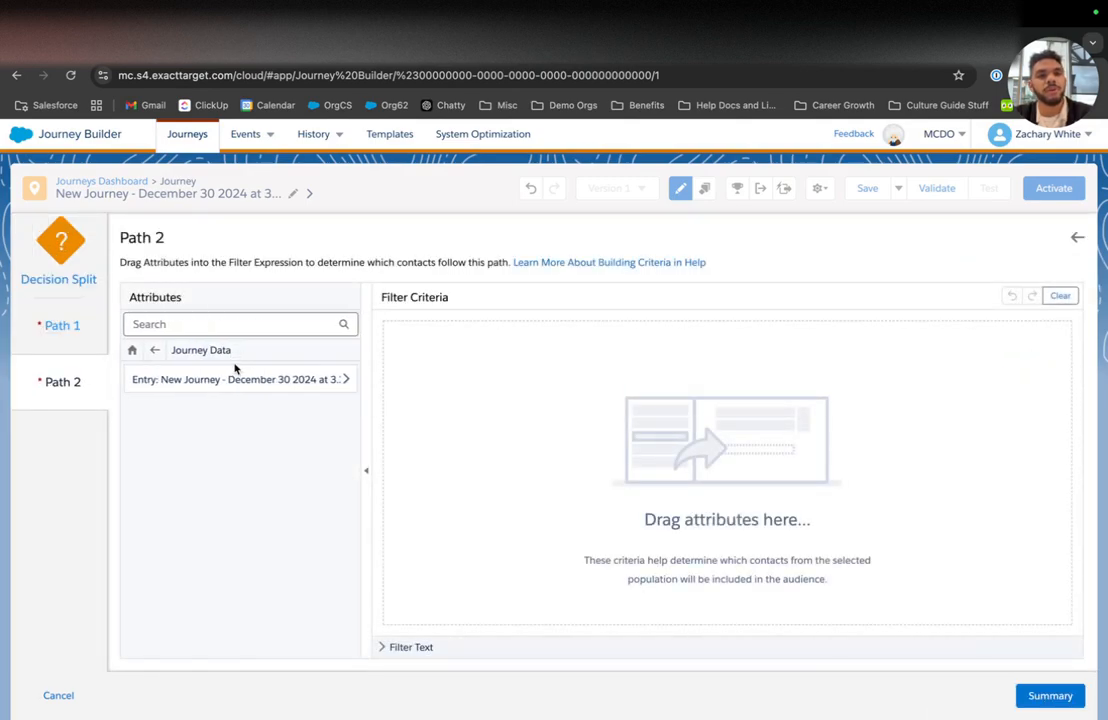
click(233, 374)
scroll(233, 390, down, 10)
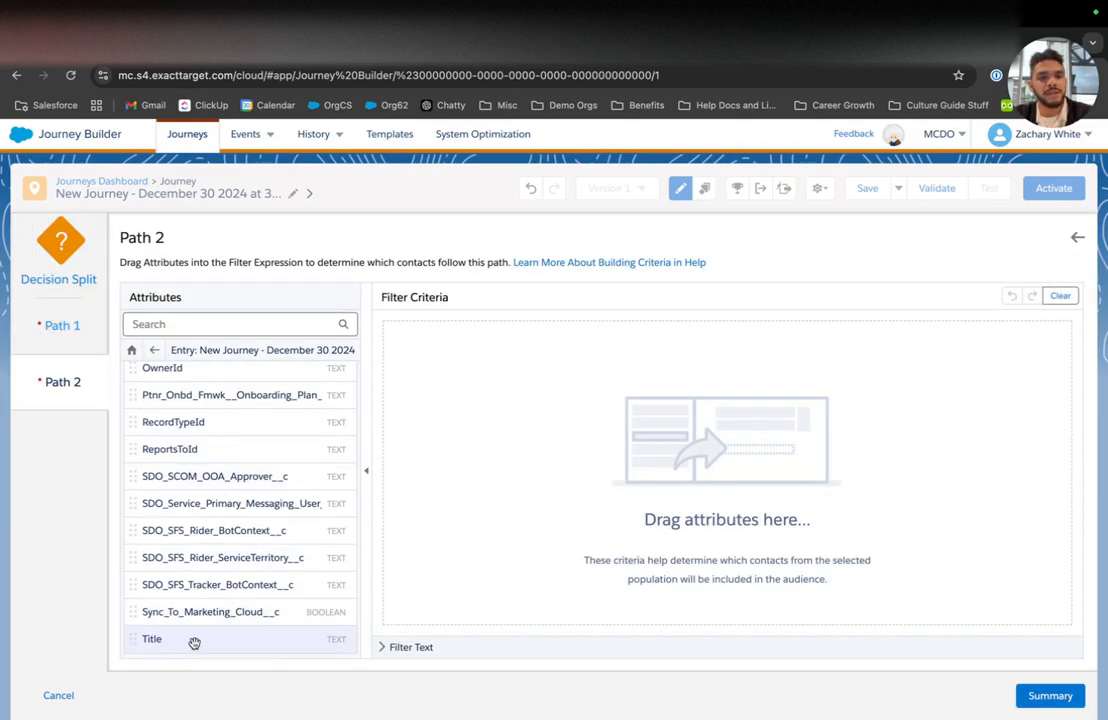
drag(297, 638, 515, 443)
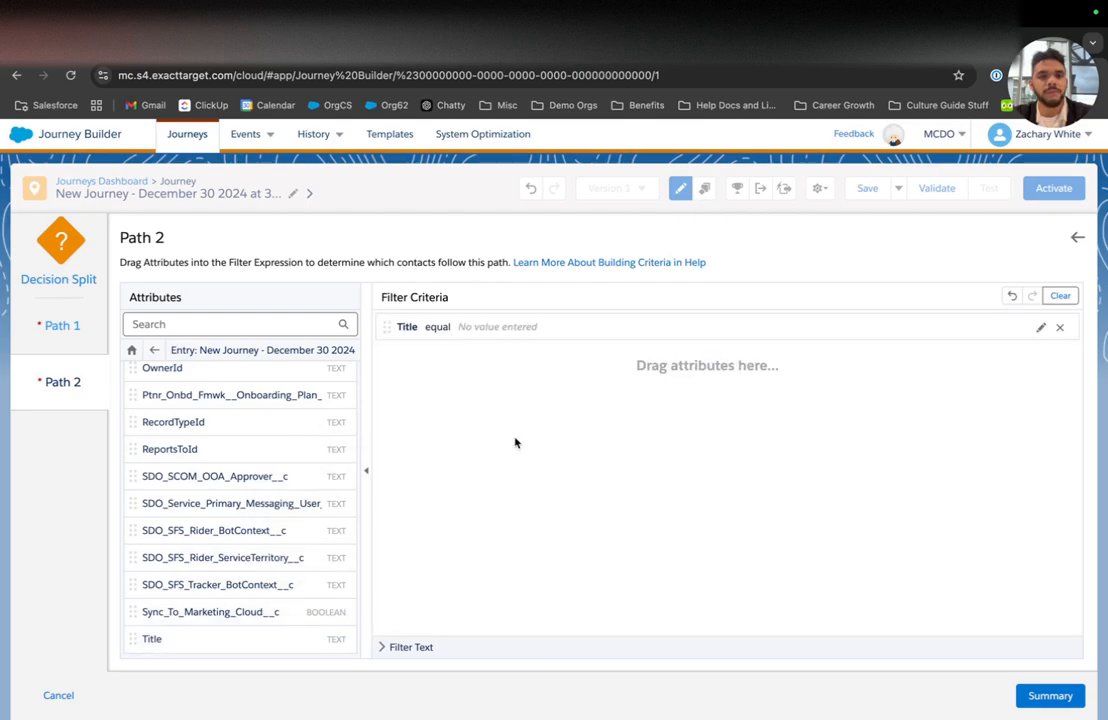
Step: Set Path 2's condition to Title contains Head Honcho, then add a third path
click(512, 322)
click(475, 362)
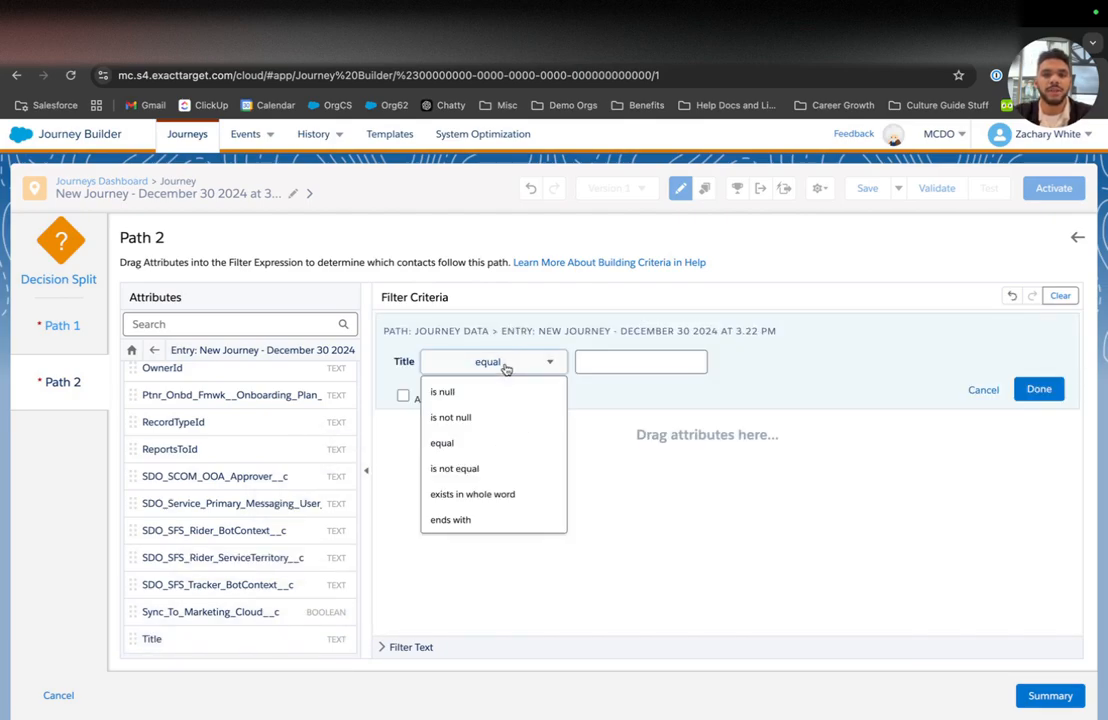
scroll(490, 470, down, 2)
click(485, 468)
click(638, 360)
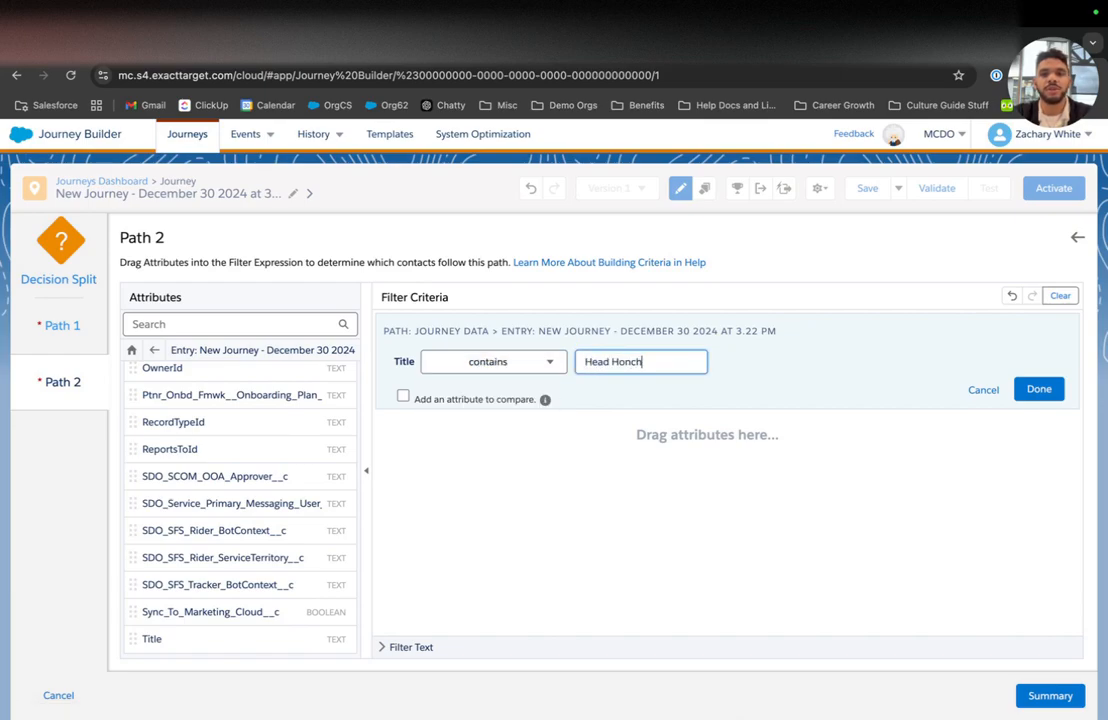
click(1033, 391)
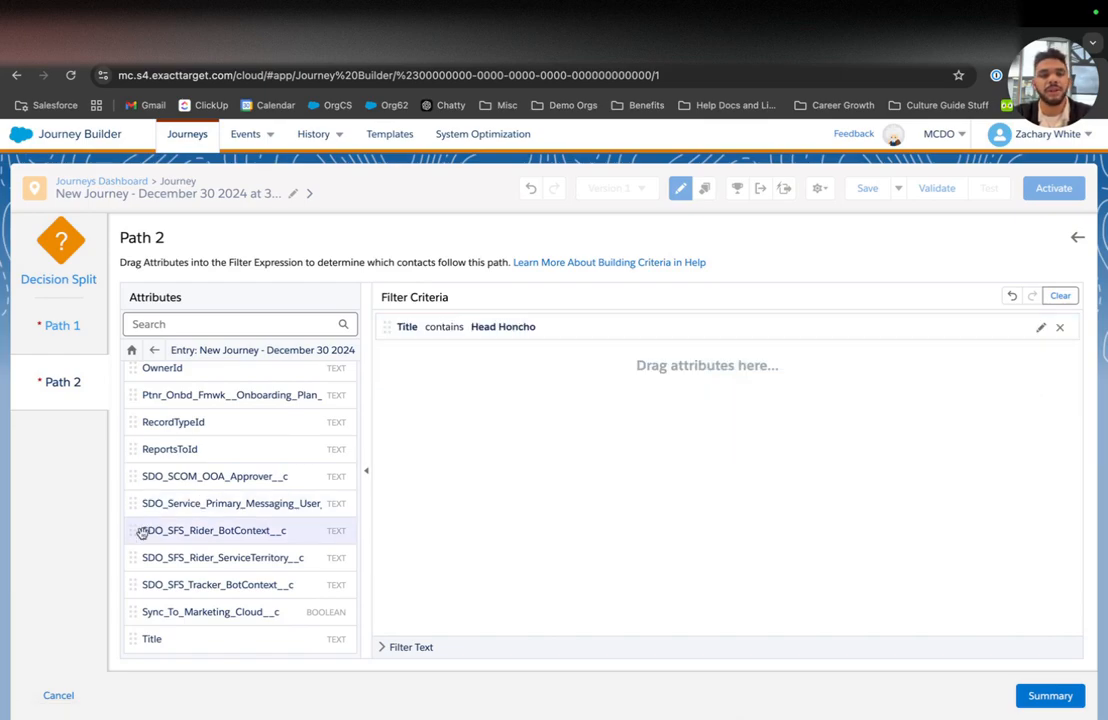
click(1045, 695)
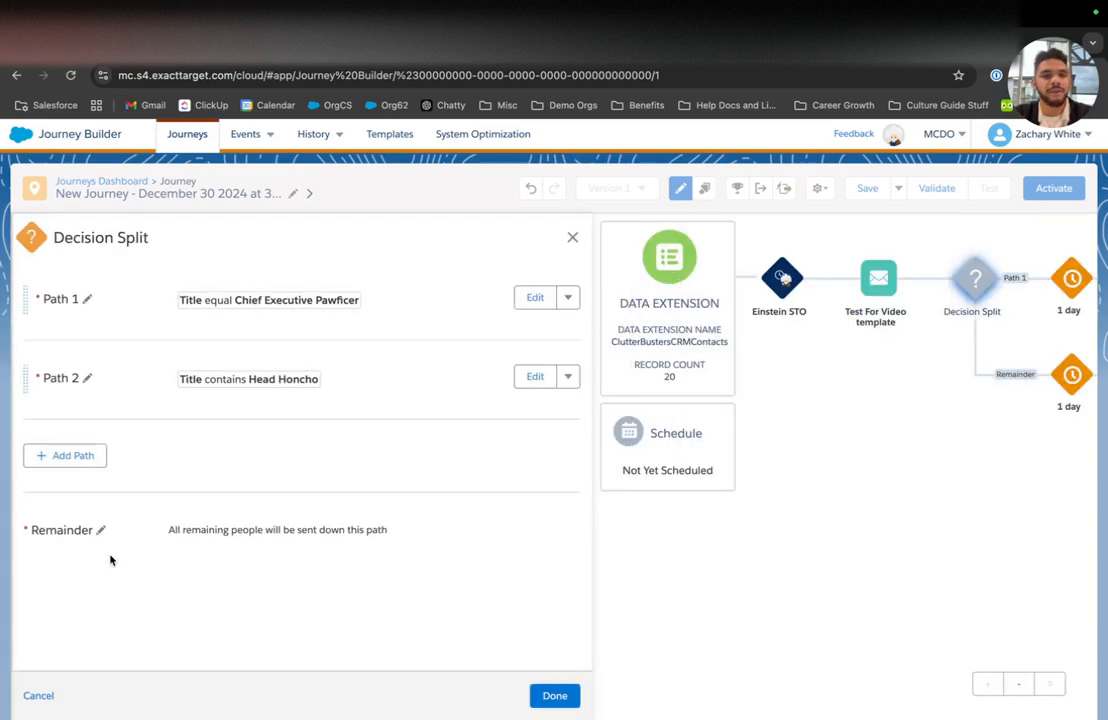
click(76, 460)
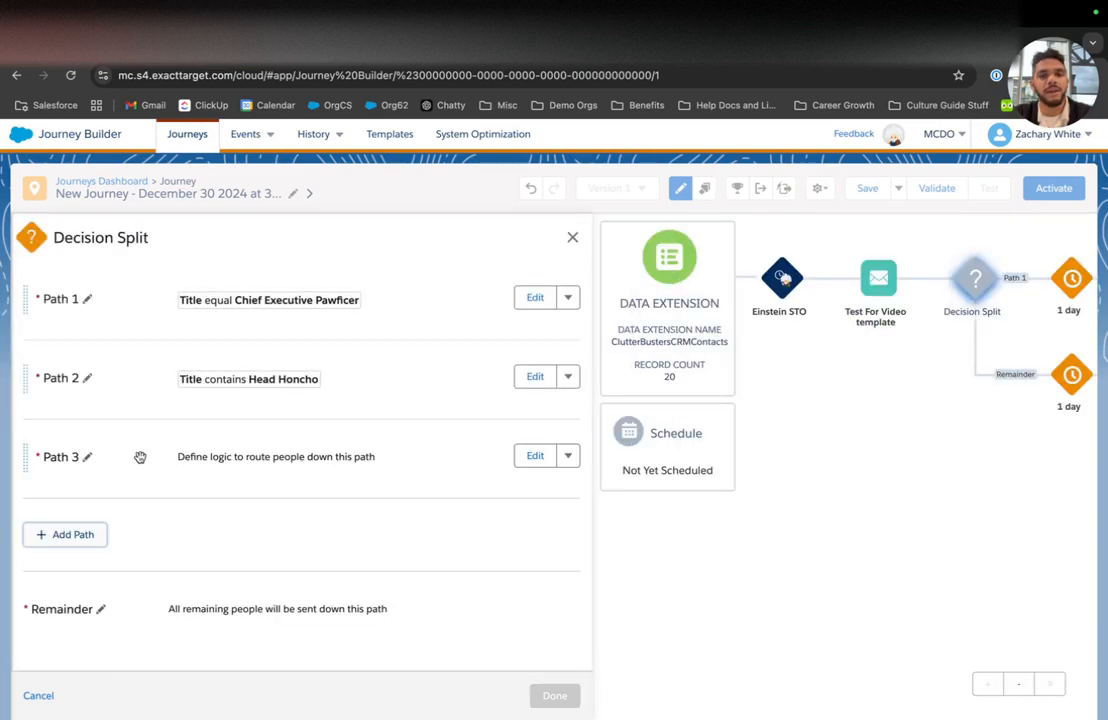
Step: Filter Path 3 on Title equal SSG and return to the split overview
click(538, 457)
click(226, 356)
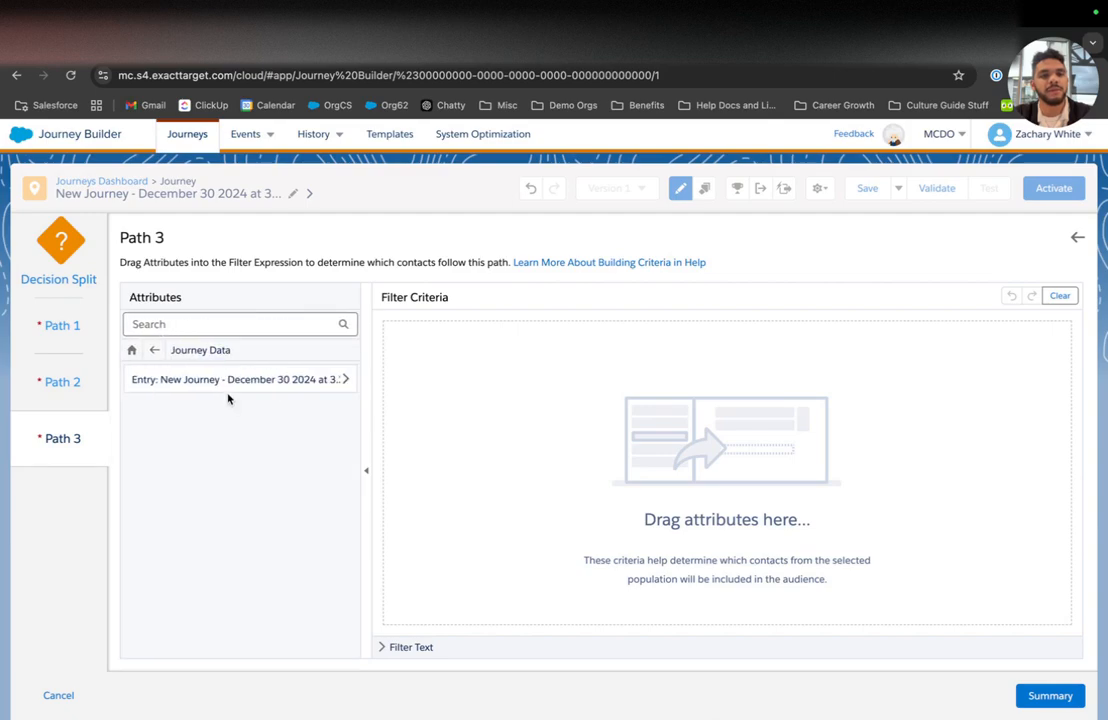
click(228, 381)
scroll(240, 470, down, 15)
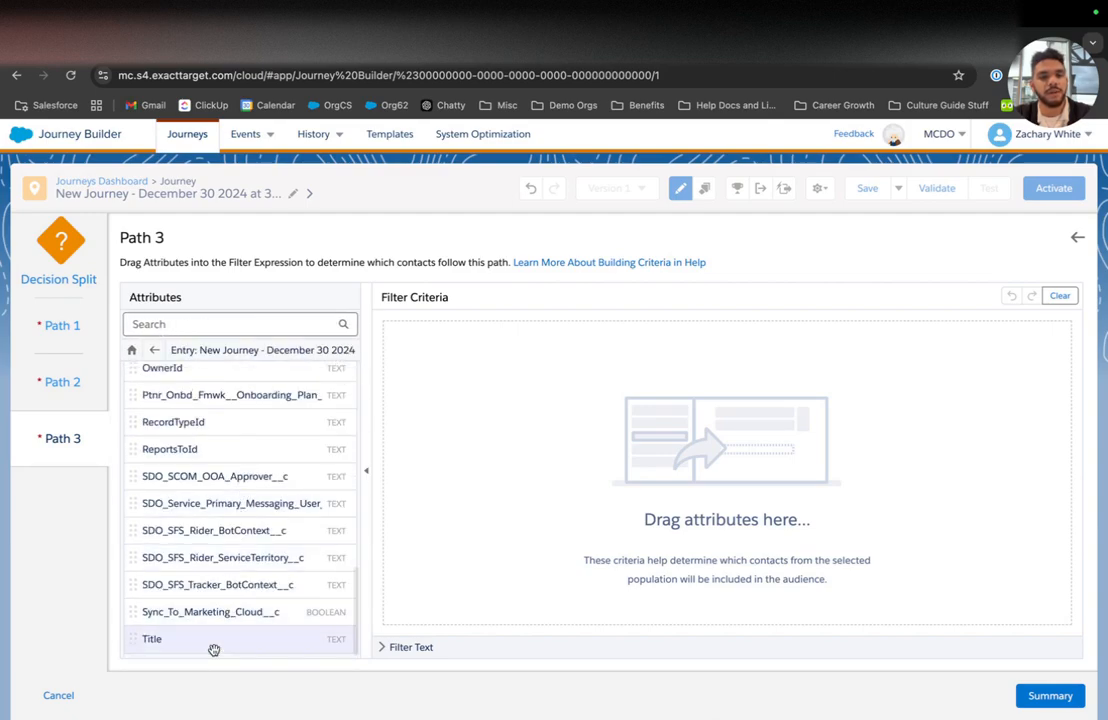
drag(213, 648, 534, 497)
click(514, 328)
text(S)
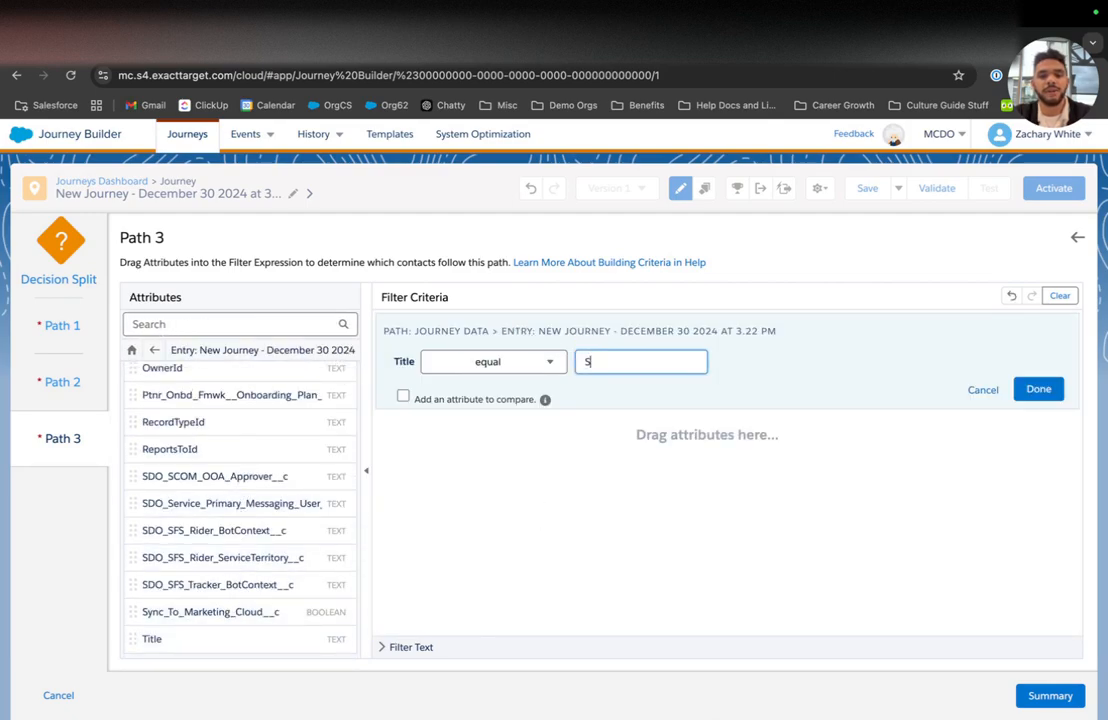
click(1056, 398)
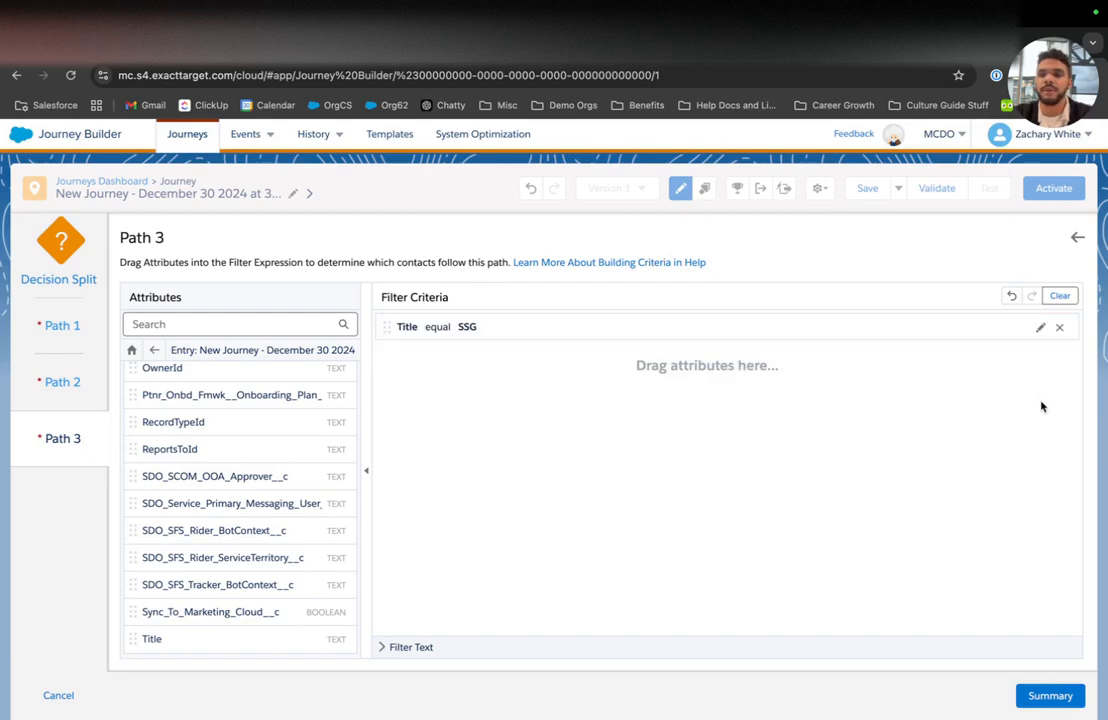
click(1050, 695)
Step: Rename all three decision paths with people's first names and finish the Decision Split
click(87, 298)
key(ctrl+a)
text(Howie)
click(87, 377)
key(ctrl+a)
text(Em)
click(87, 456)
key(ctrl+a)
text(Zach)
click(173, 504)
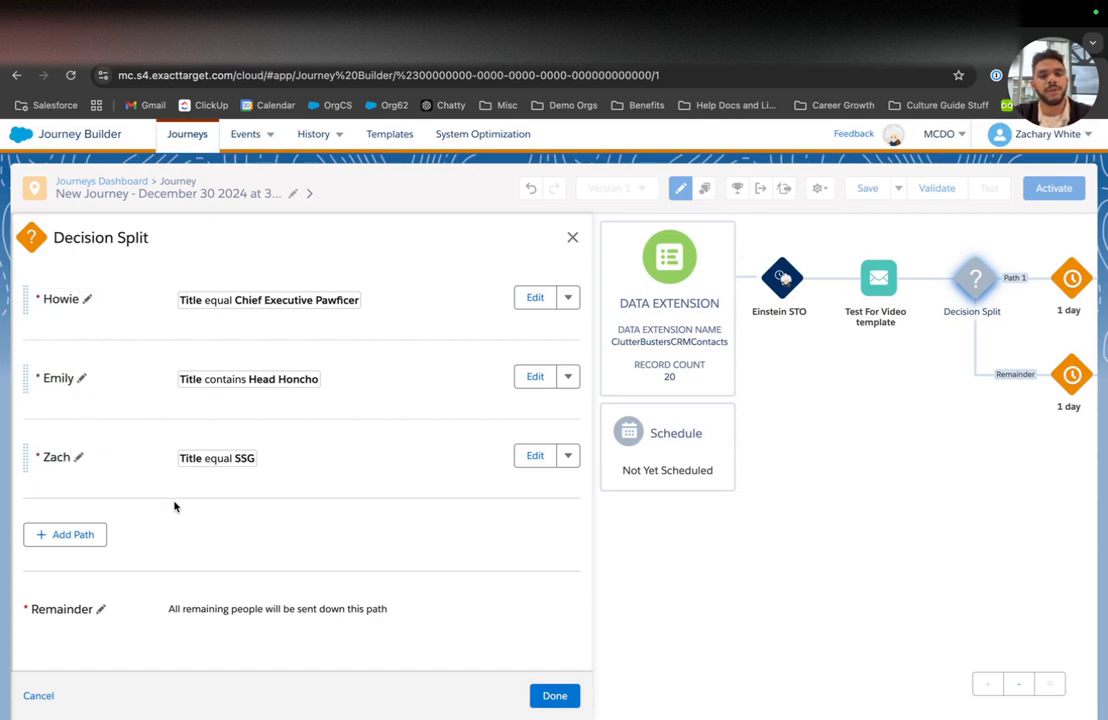
click(548, 695)
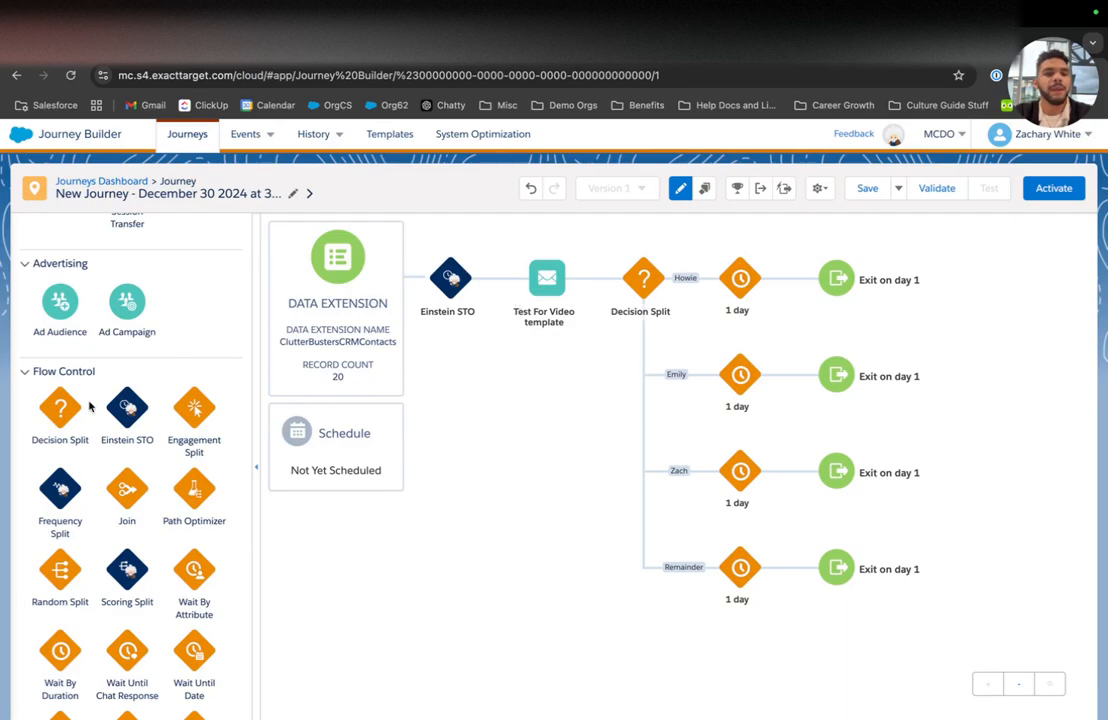
Step: Add an Email activity to each of the four decision branches, including Remainder
scroll(101, 486, down, 1)
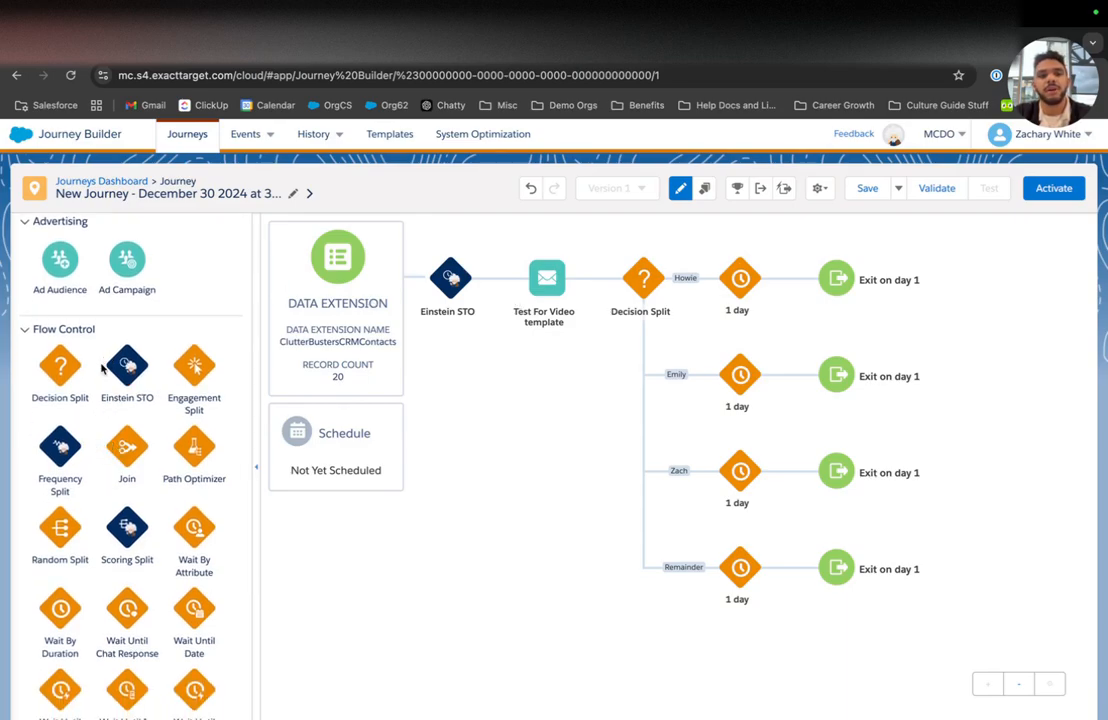
scroll(98, 465, up, 10)
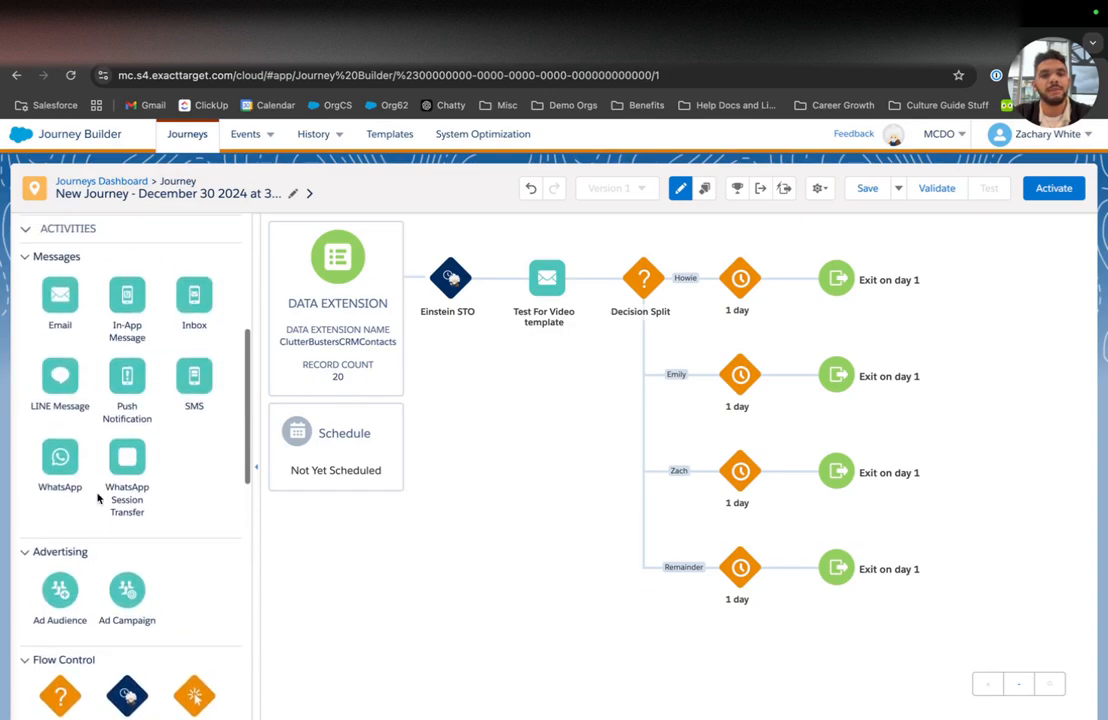
drag(62, 381, 695, 282)
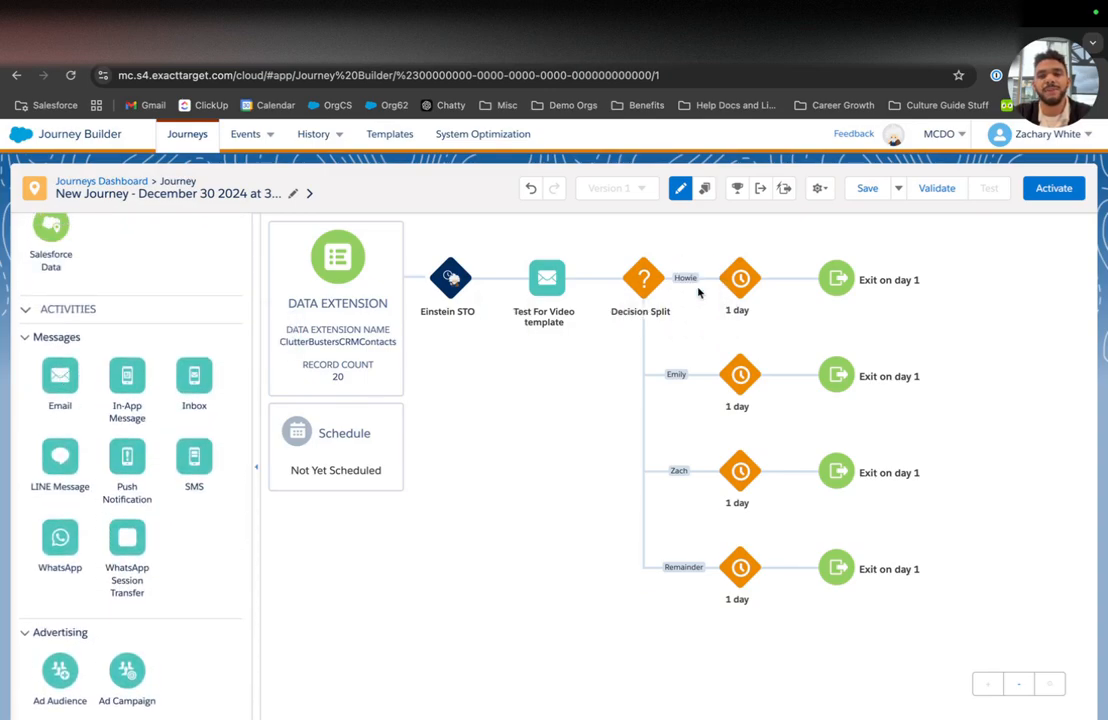
drag(60, 375, 700, 376)
drag(60, 375, 680, 482)
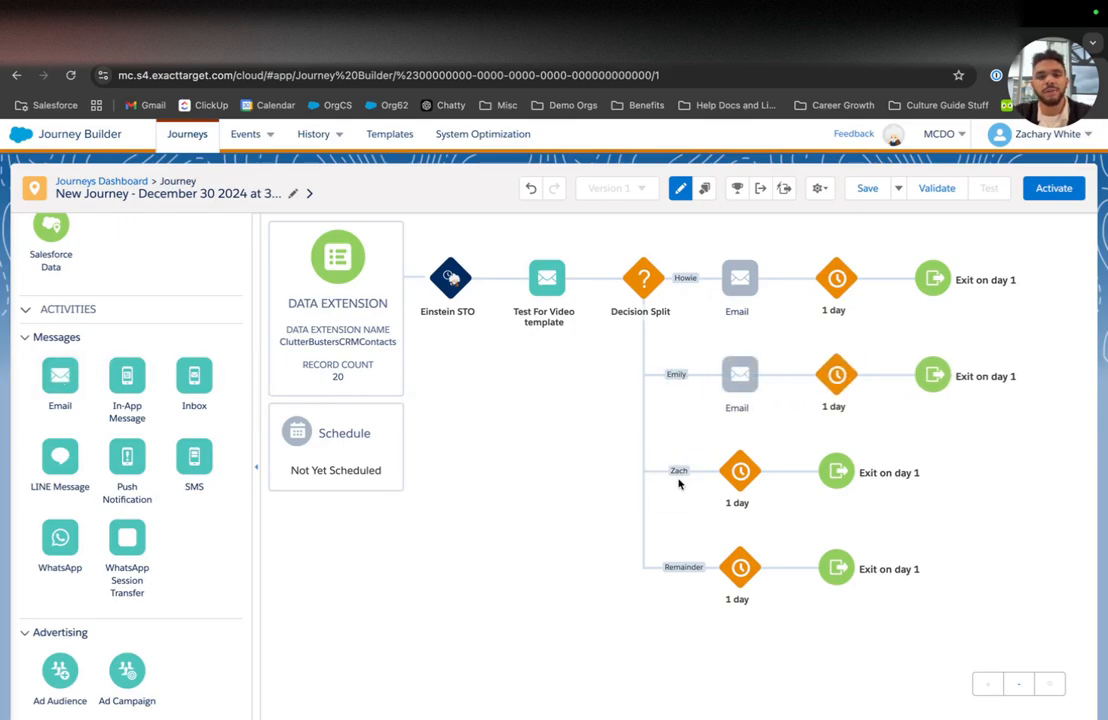
drag(60, 378, 674, 581)
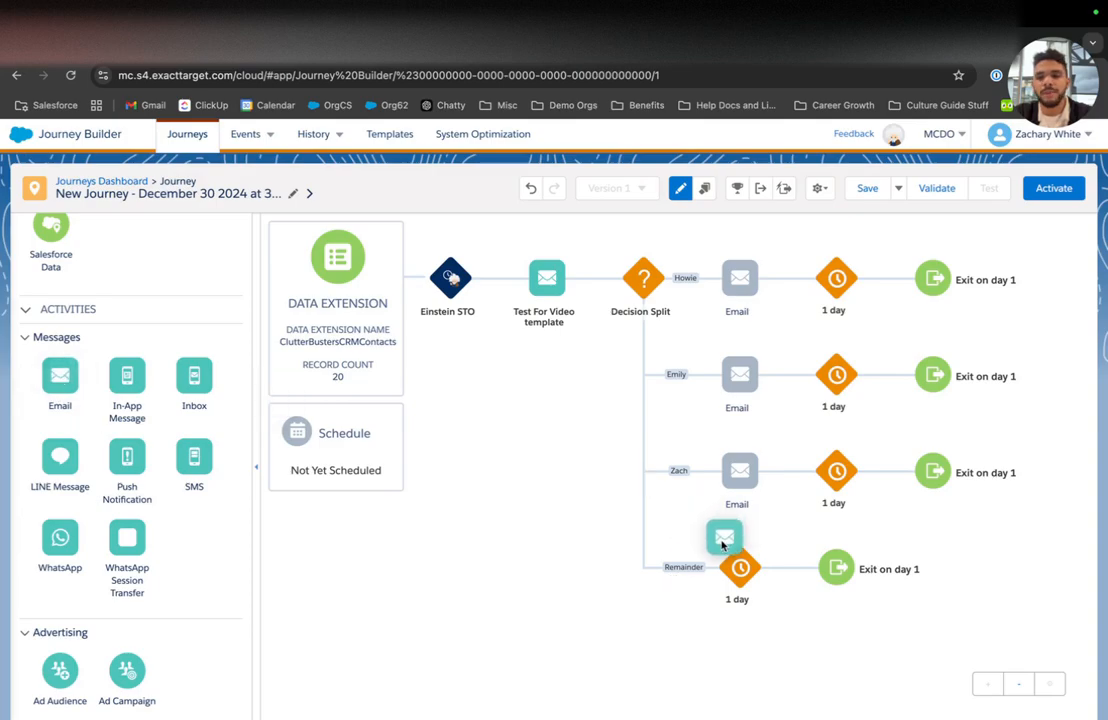
click(740, 279)
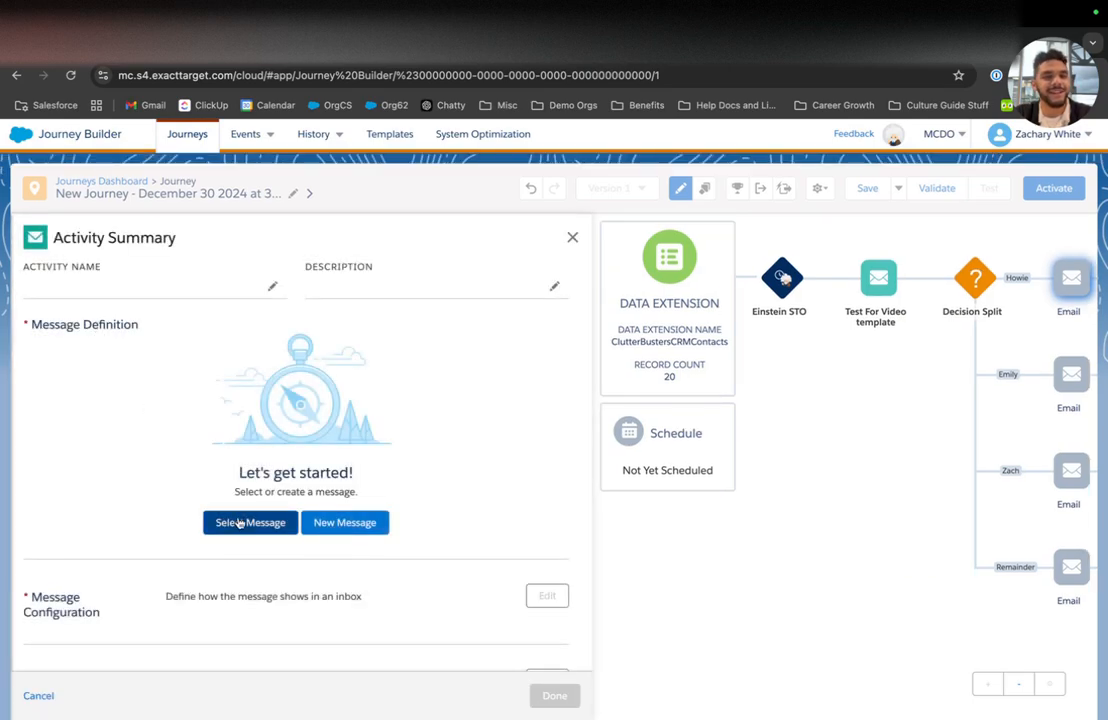
Step: Assign the USCM message to the first branch email
click(242, 522)
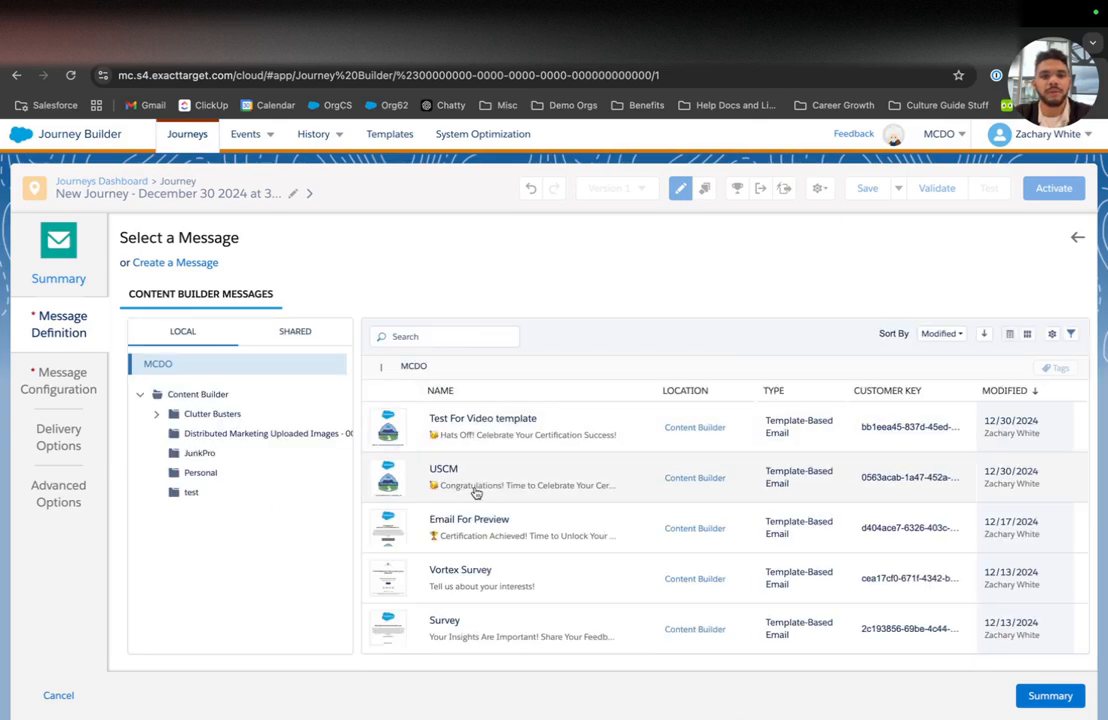
click(482, 484)
click(1050, 695)
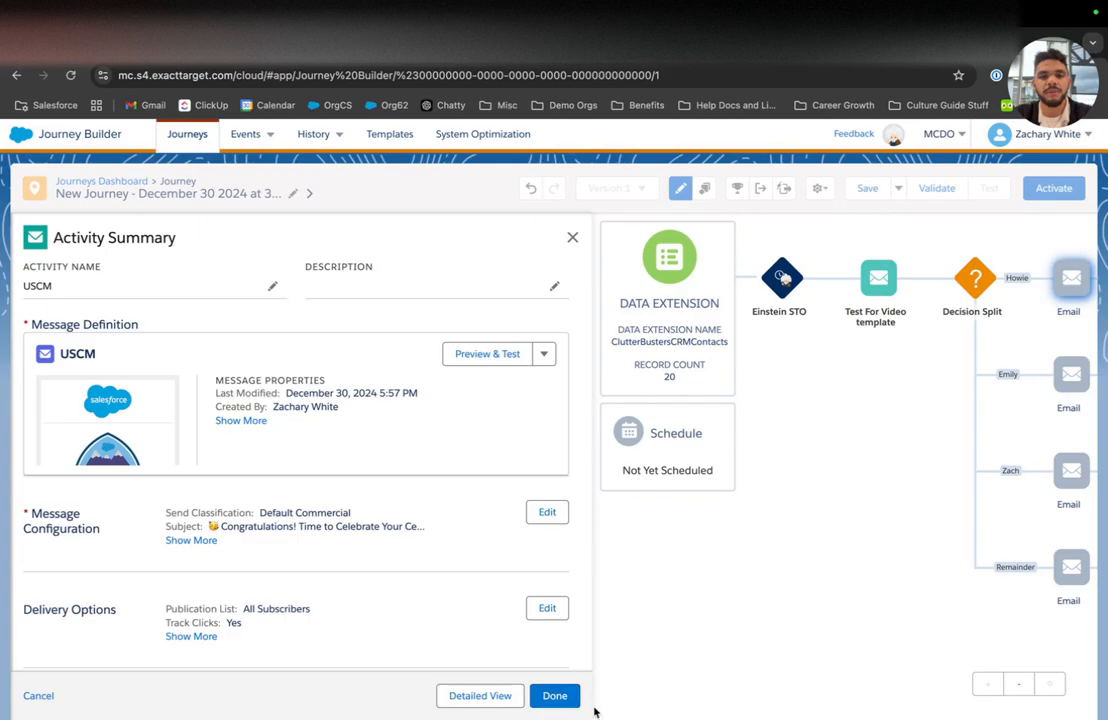
click(565, 697)
Step: Assign the Vortex Survey message to the second branch email
click(735, 390)
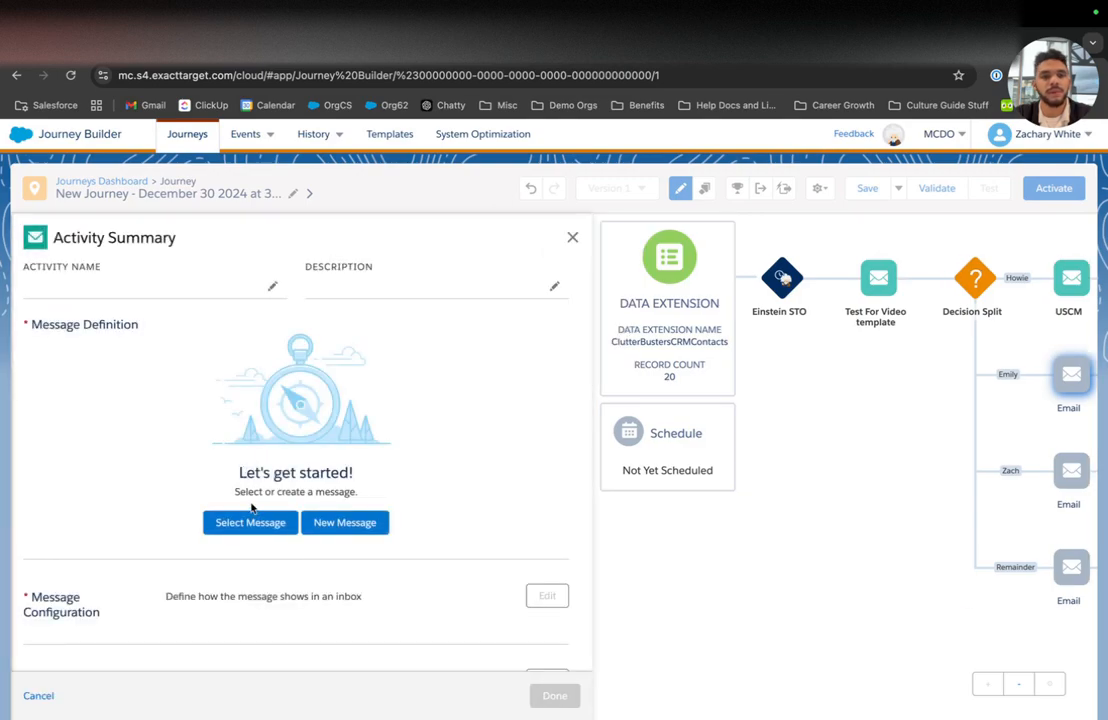
click(251, 520)
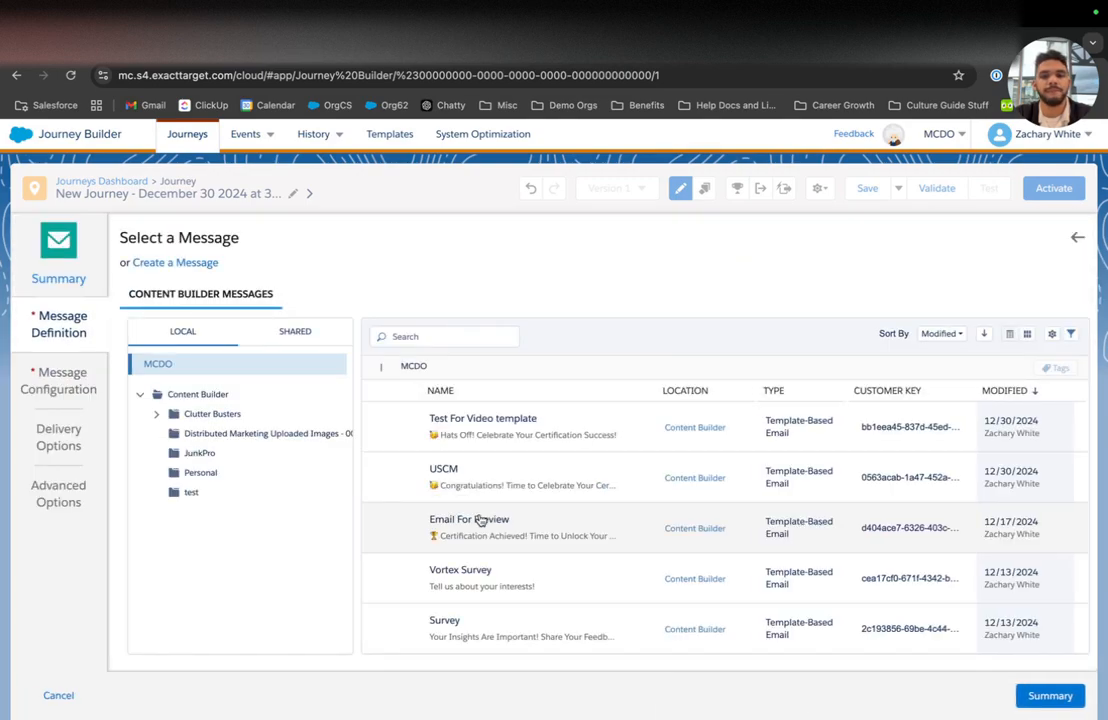
click(480, 566)
click(1045, 695)
click(555, 692)
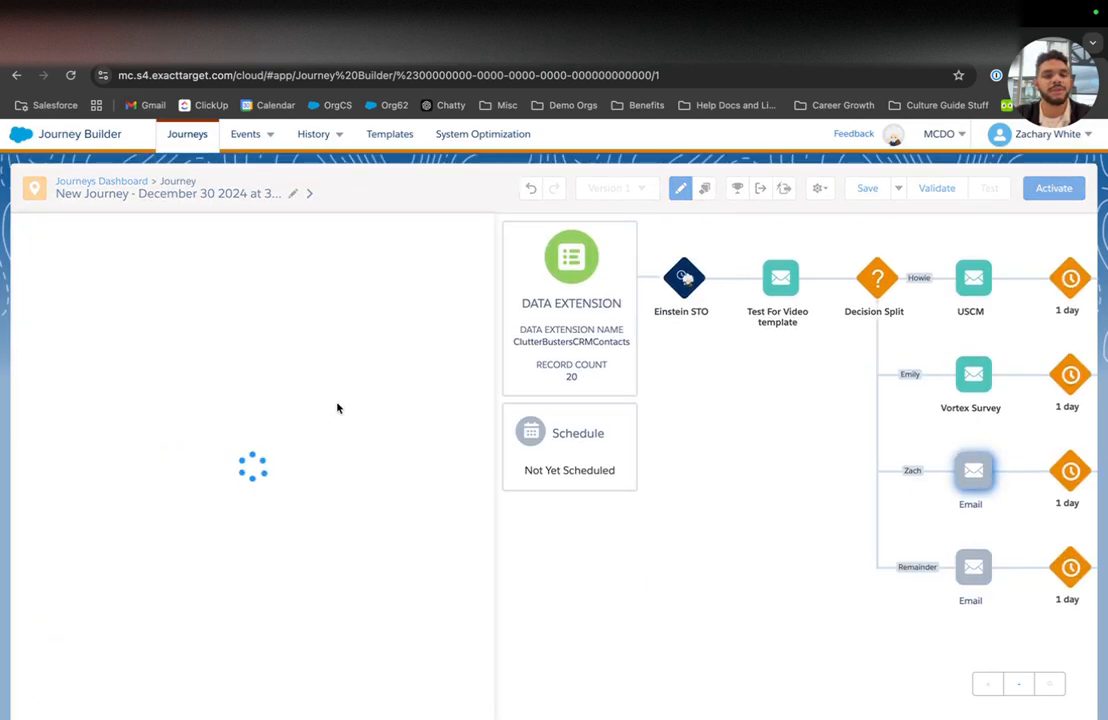
Step: Assign the Survey message to the third branch email
click(255, 522)
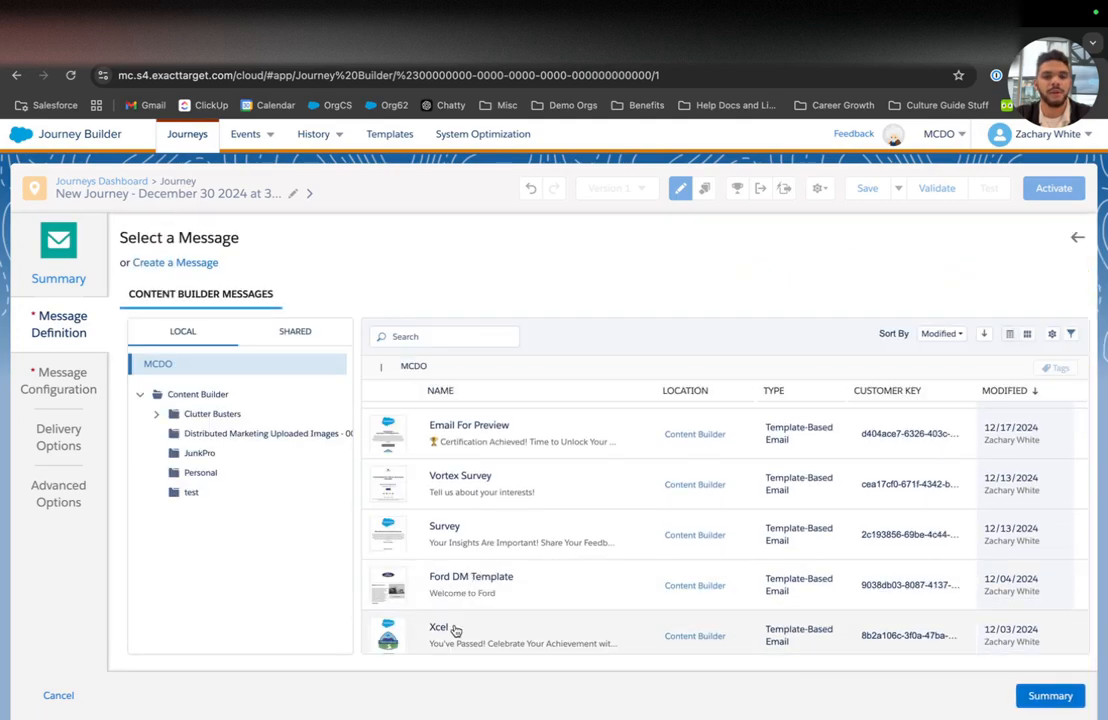
click(454, 539)
click(1050, 695)
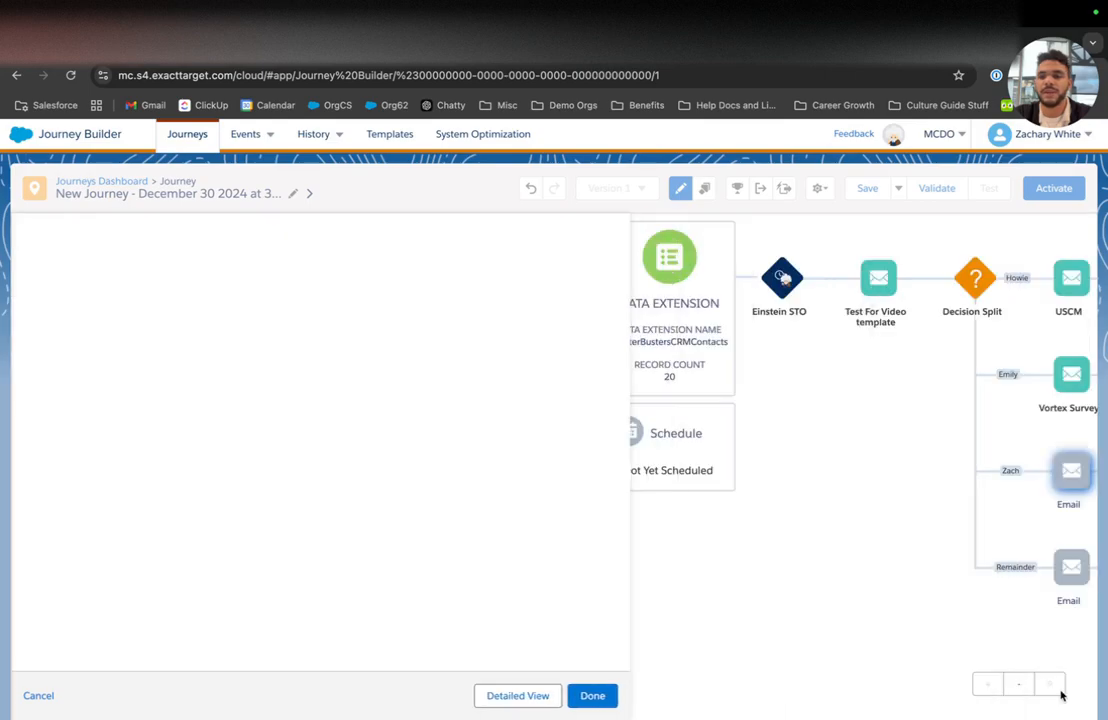
click(554, 695)
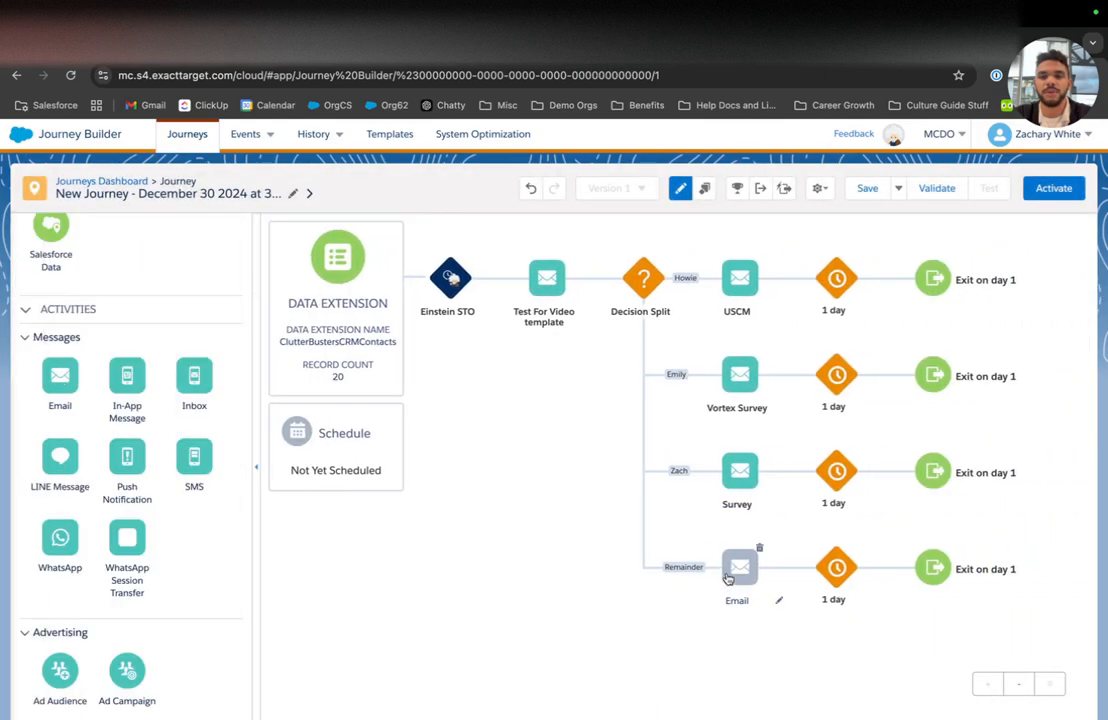
Step: Give the Remainder branch email the Progressive Profile Email Template message
click(740, 568)
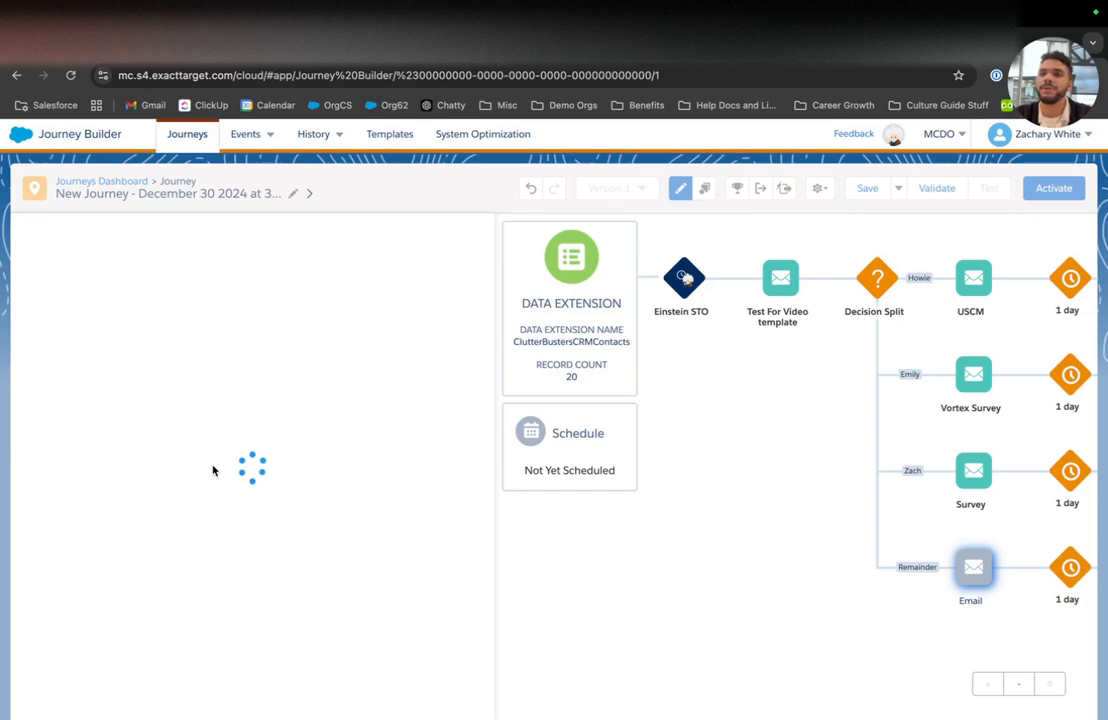
click(236, 517)
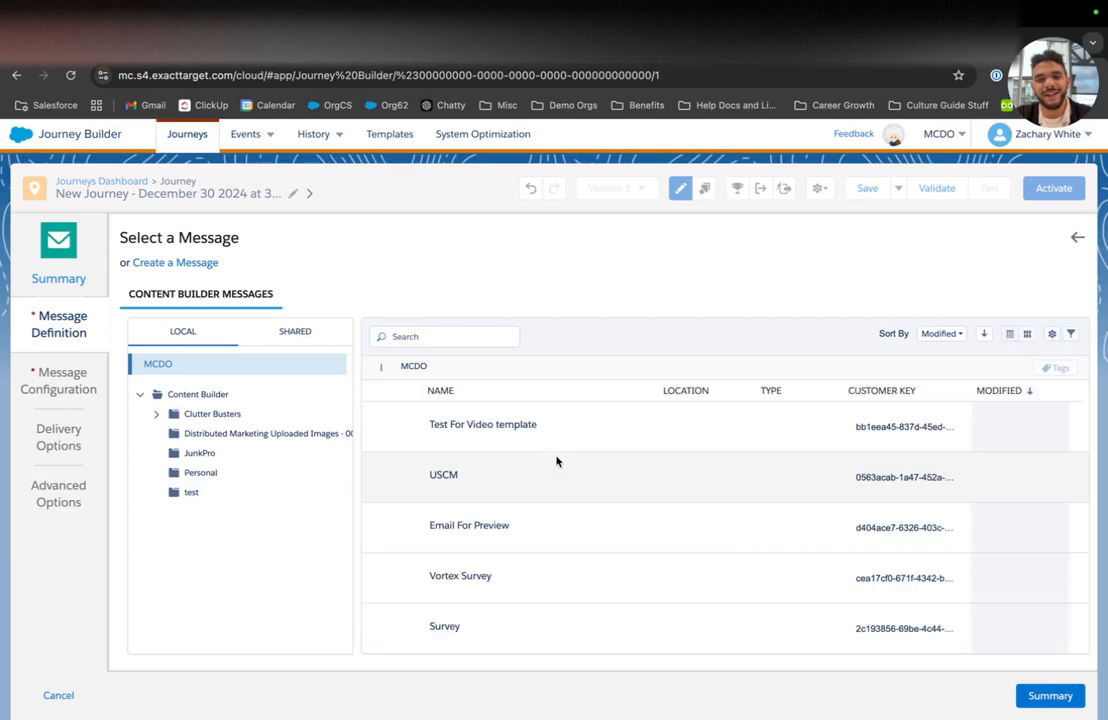
scroll(507, 485, down, 1)
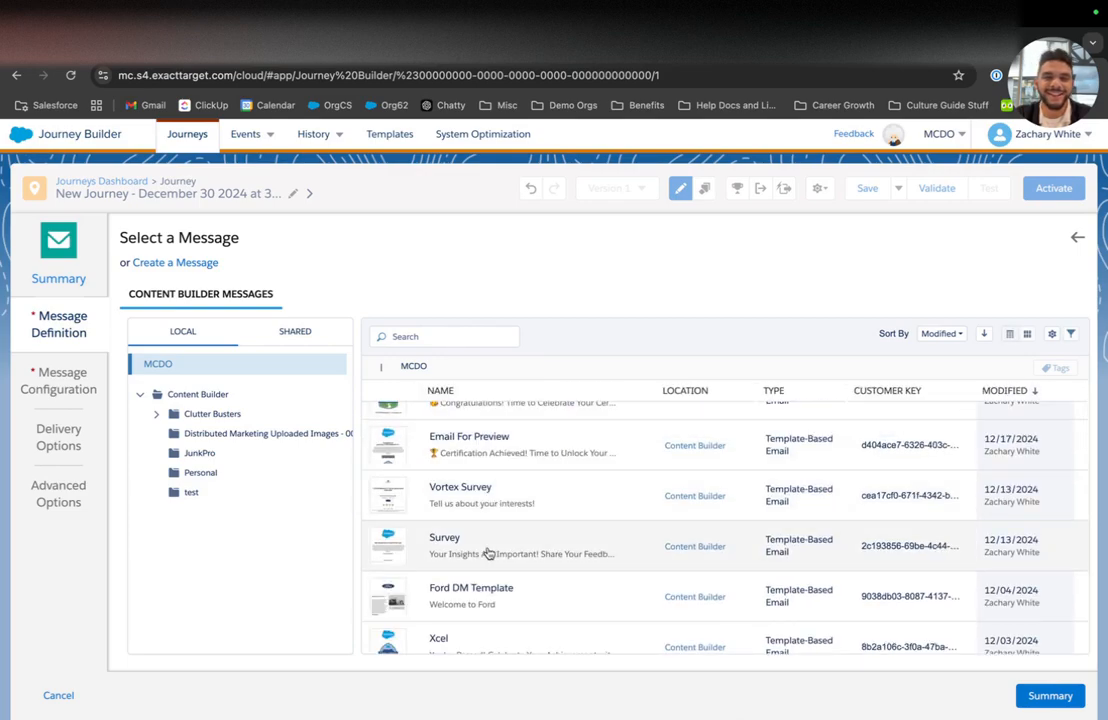
scroll(487, 550, down, 4)
click(405, 535)
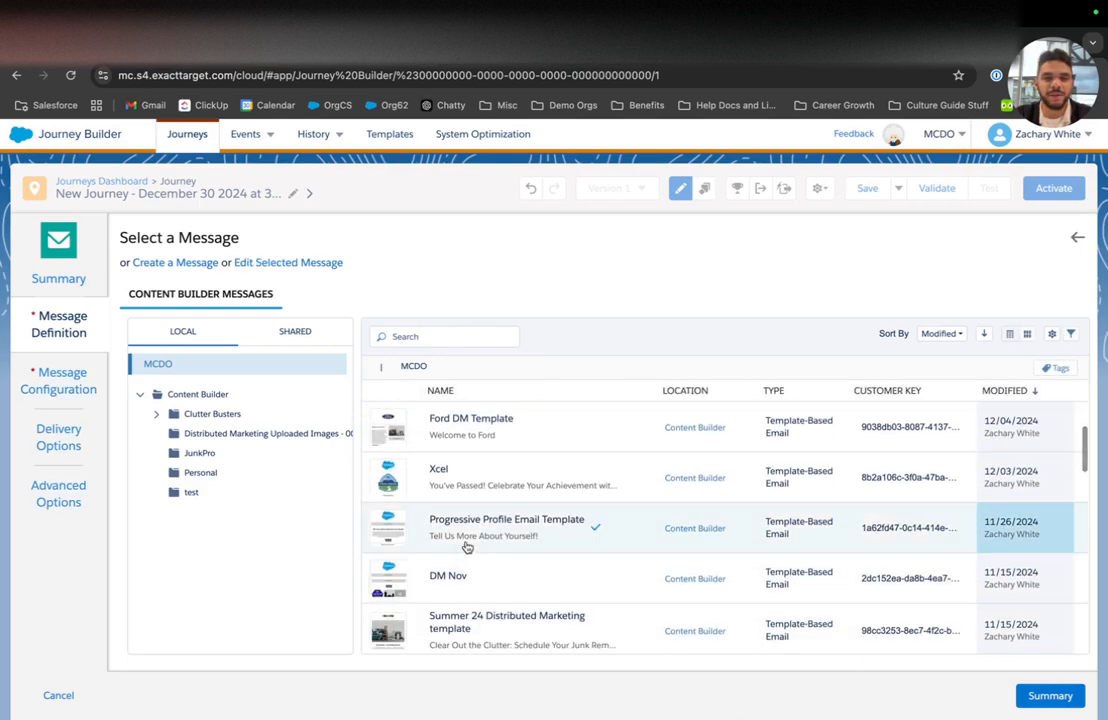
click(1050, 695)
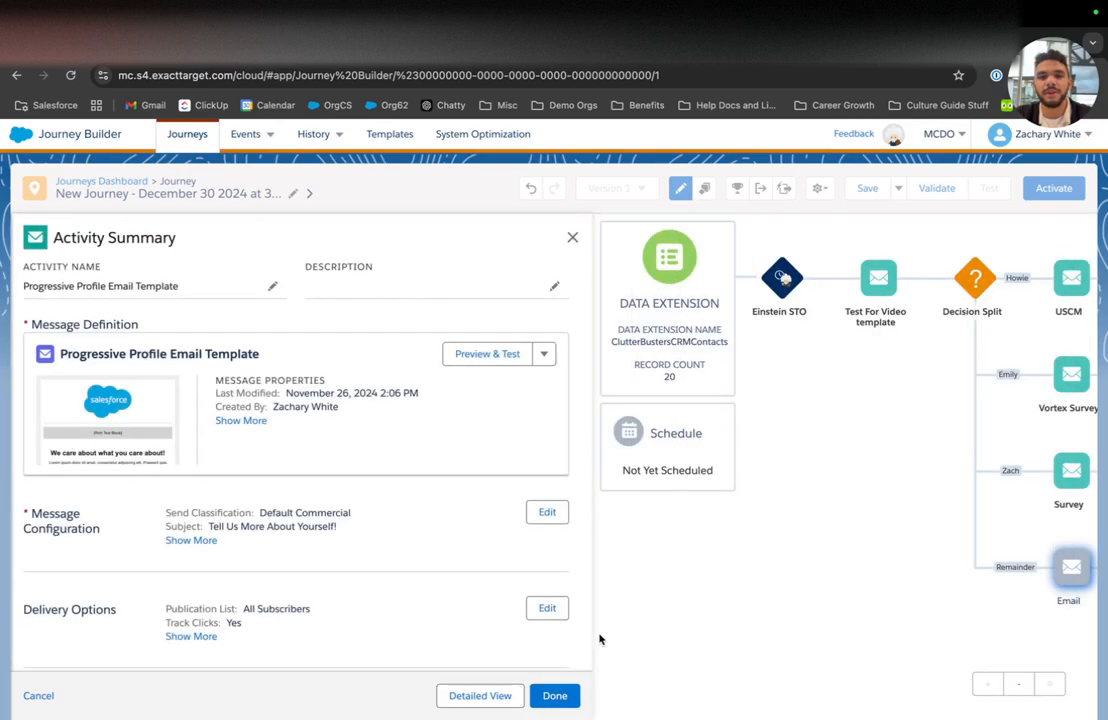
click(555, 695)
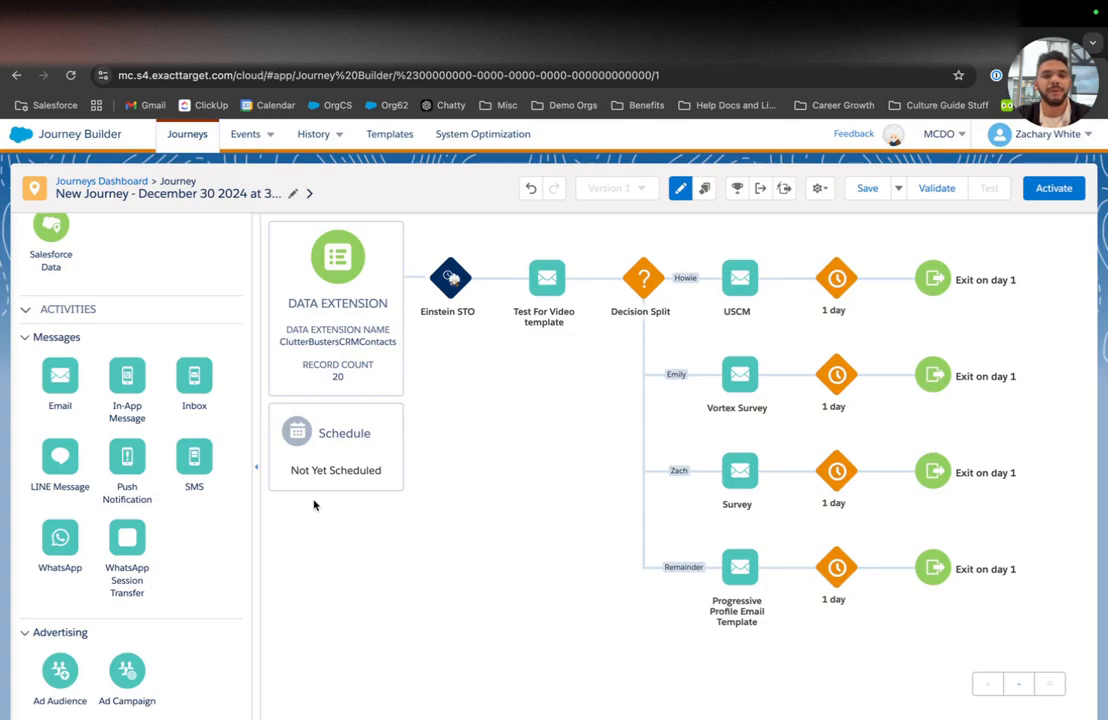
Step: Insert a Wait By Duration between Test For Video and the Decision Split, with the unit set to weeks
scroll(120, 524, up, 3)
scroll(120, 524, down, 9)
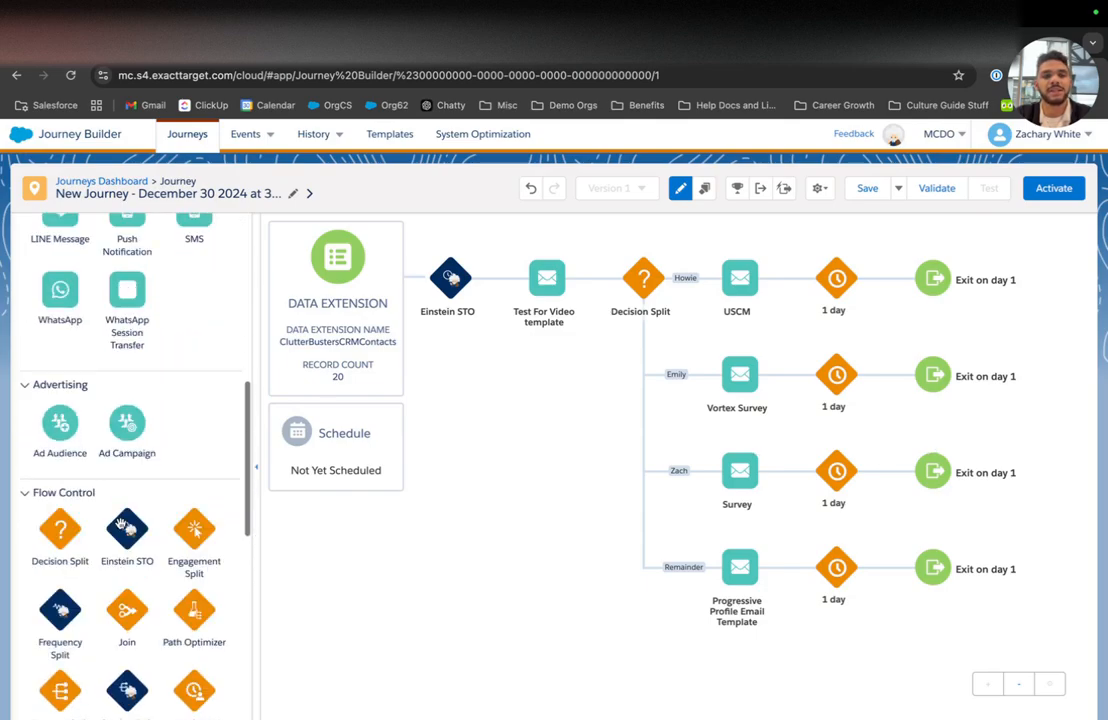
scroll(120, 524, up, 3)
mouse_move(547, 310)
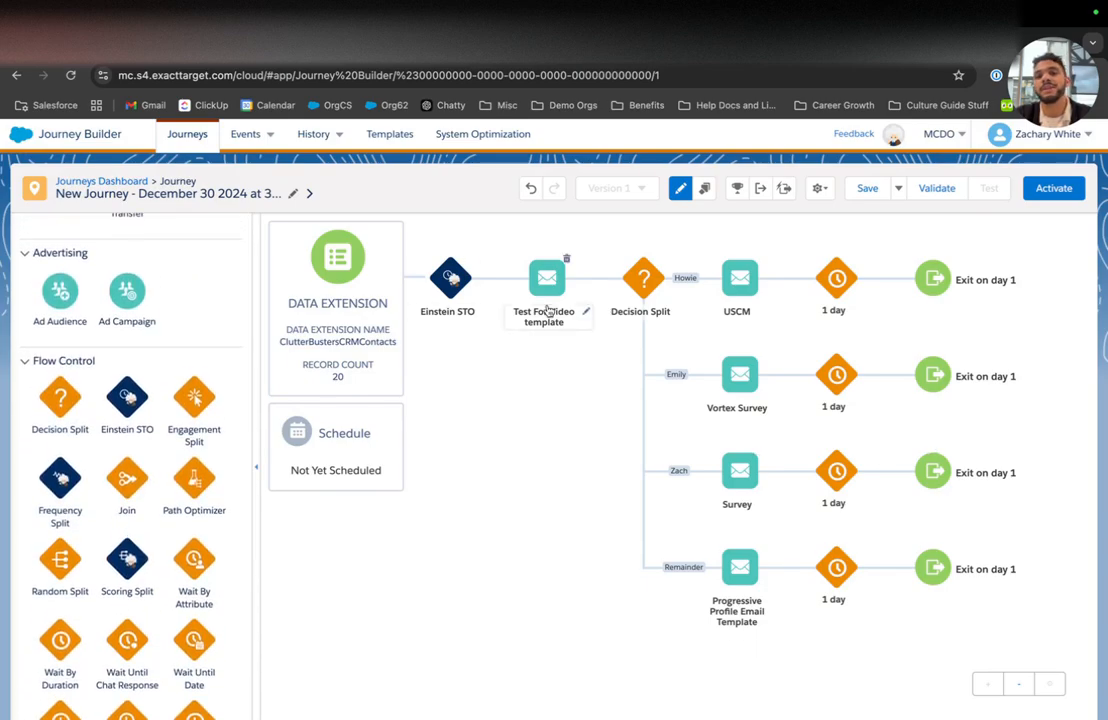
scroll(96, 510, down, 3)
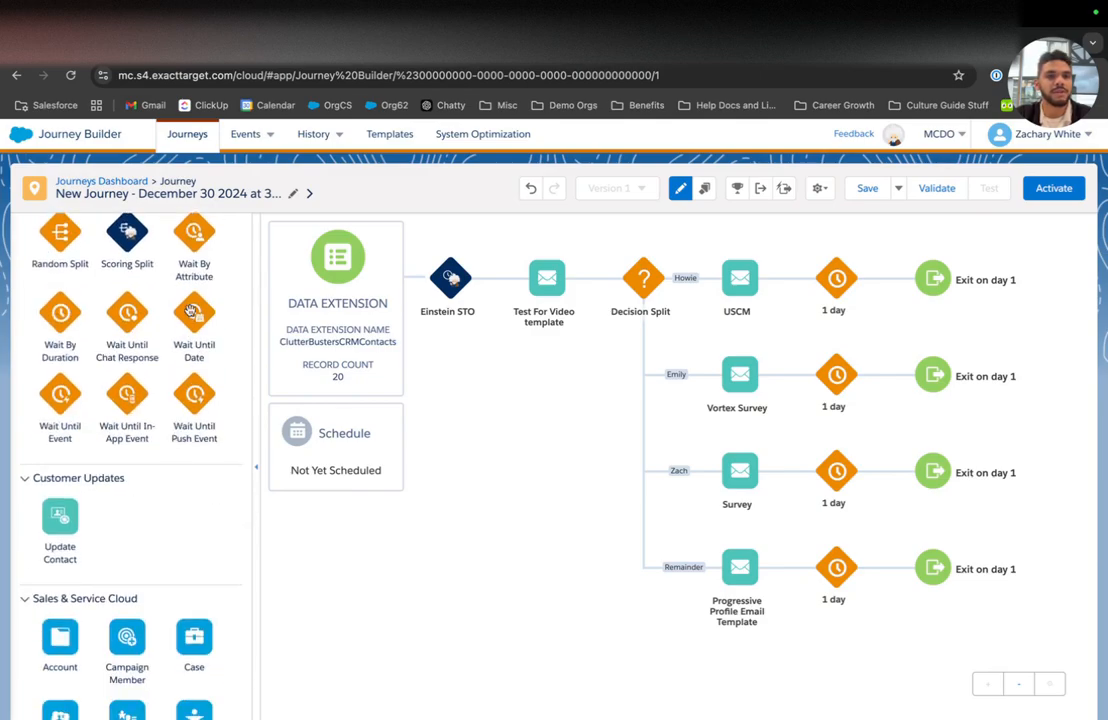
drag(60, 315, 611, 287)
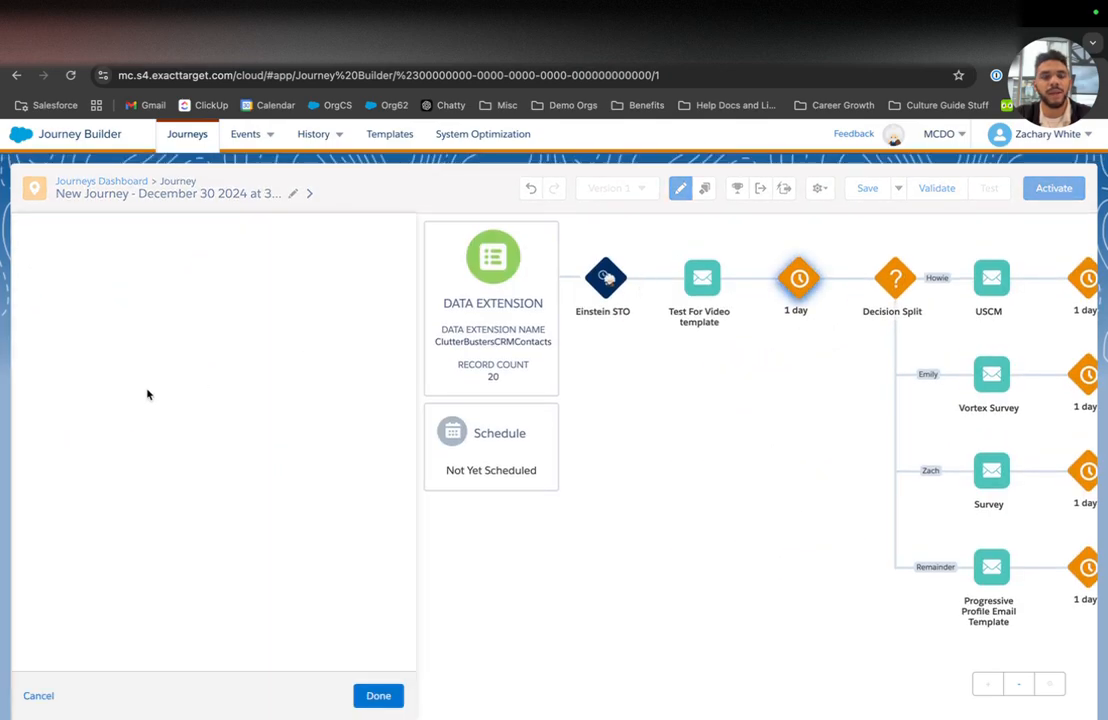
click(140, 312)
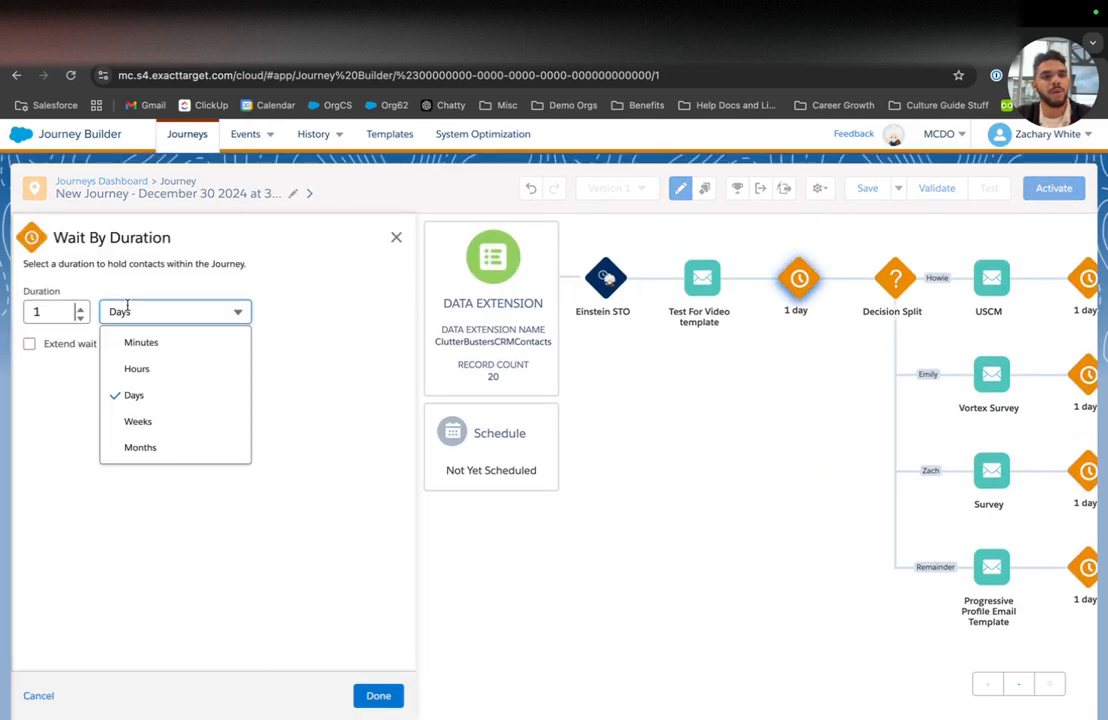
click(136, 421)
Step: Keep the 1 week wait and save the journey
click(376, 692)
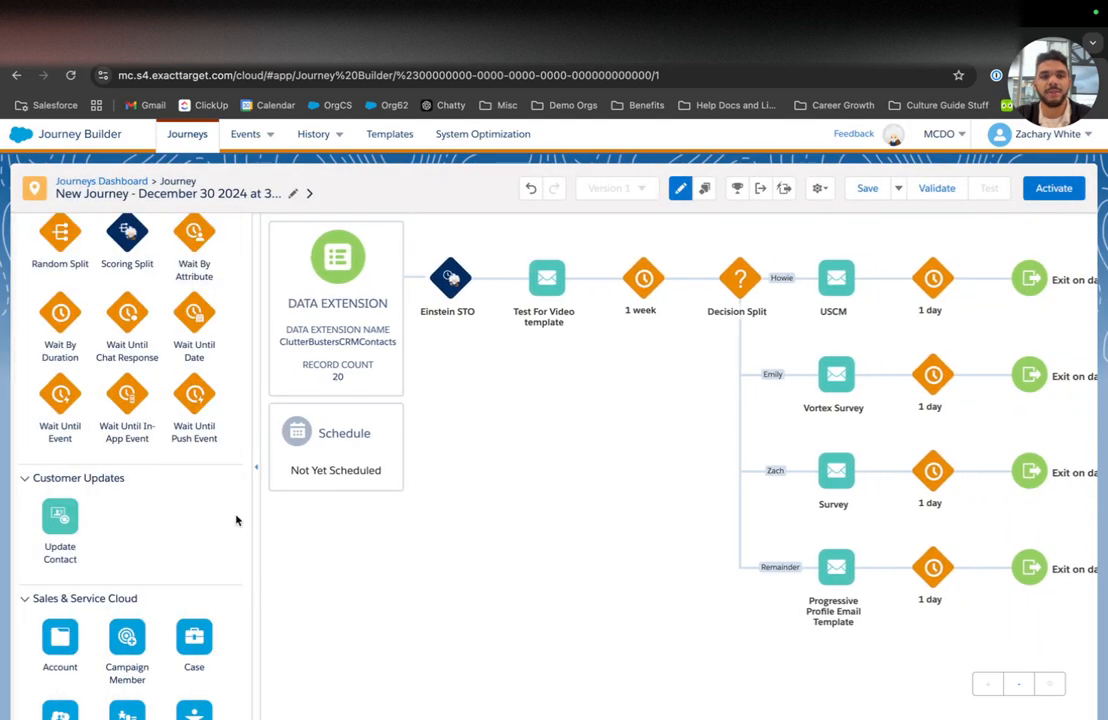
mouse_move(446, 290)
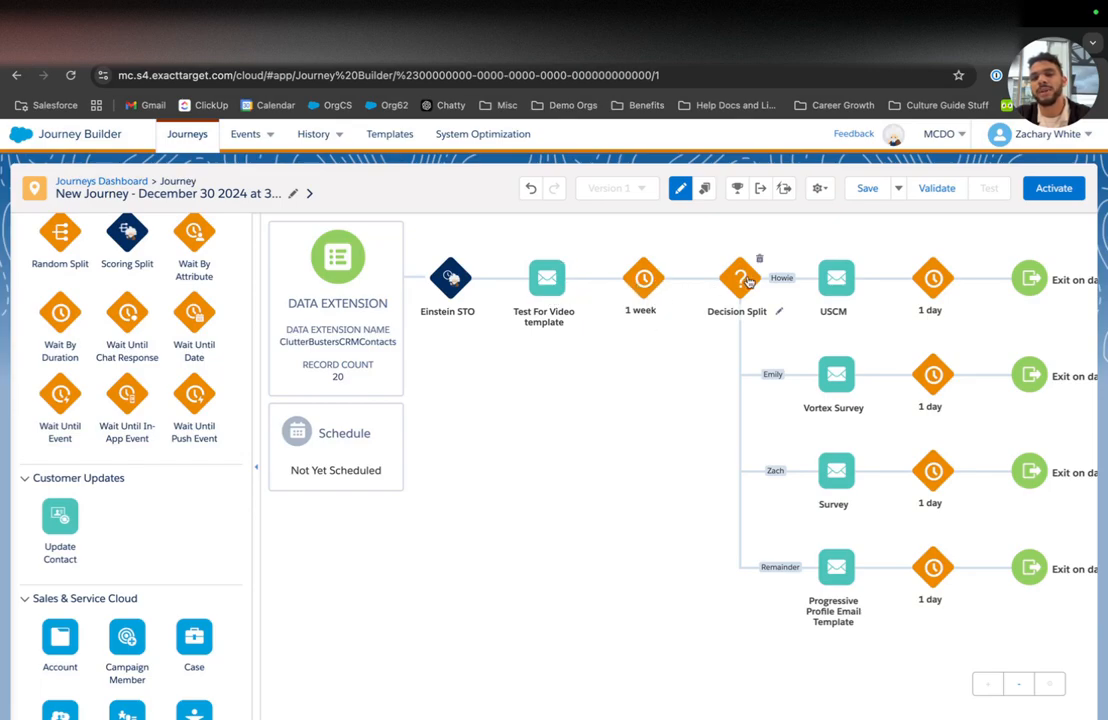
scroll(720, 285, right, 2)
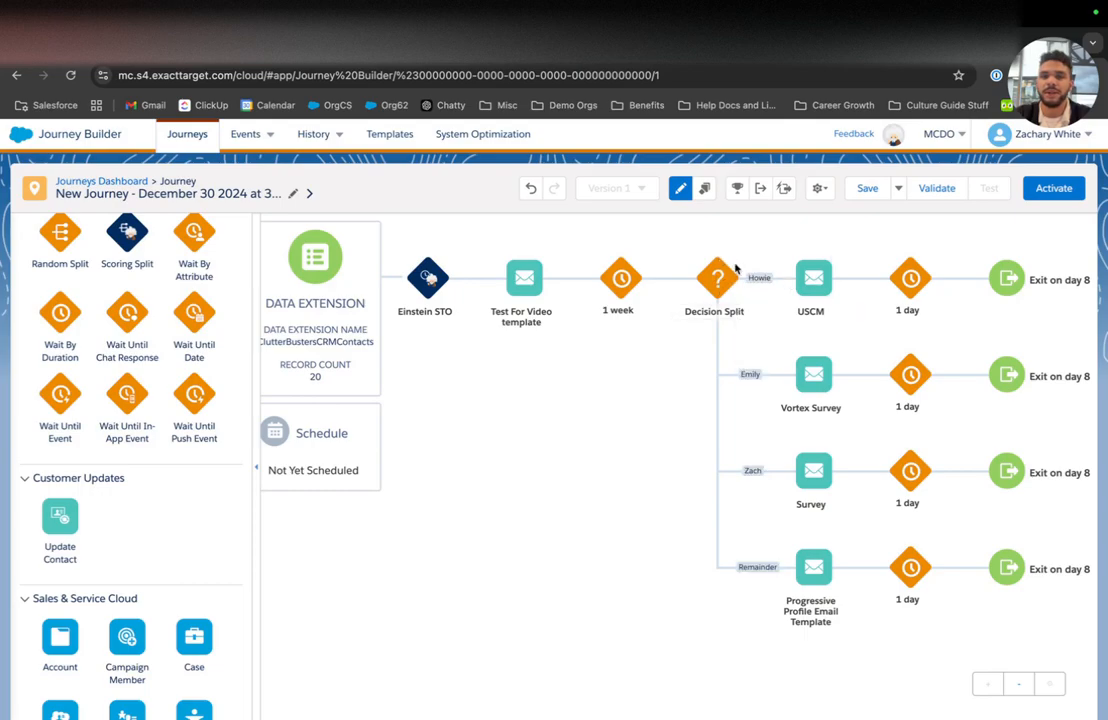
click(858, 188)
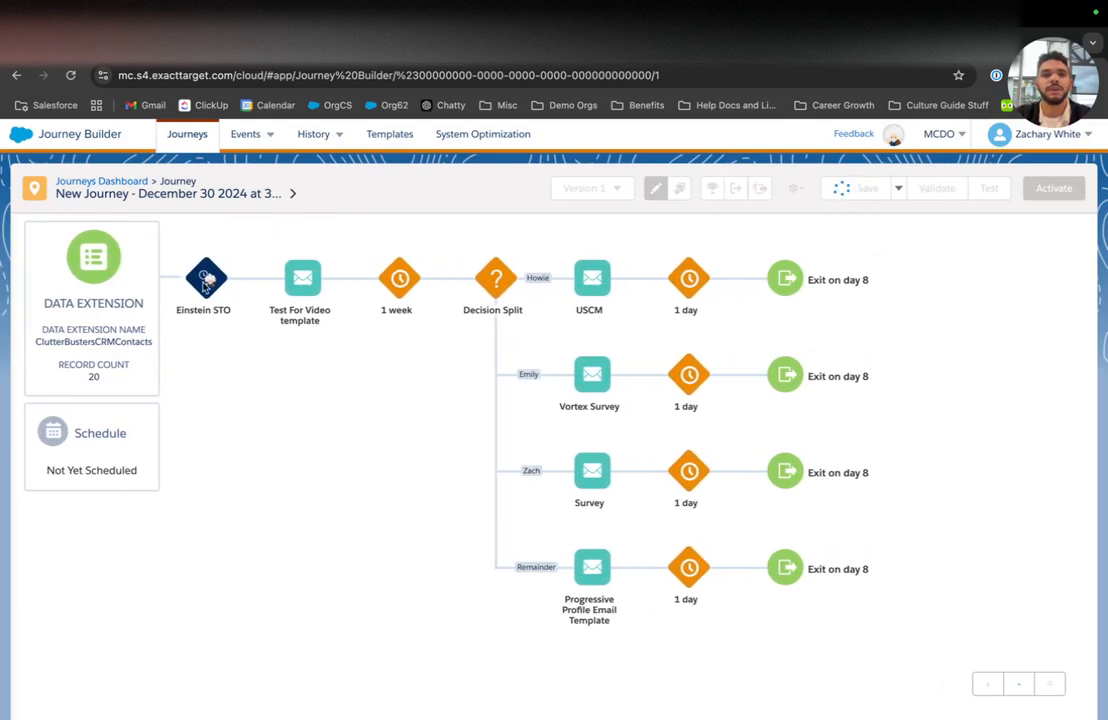
Step: Rename the journey to 'Test Journey for Video' and save it again
click(160, 194)
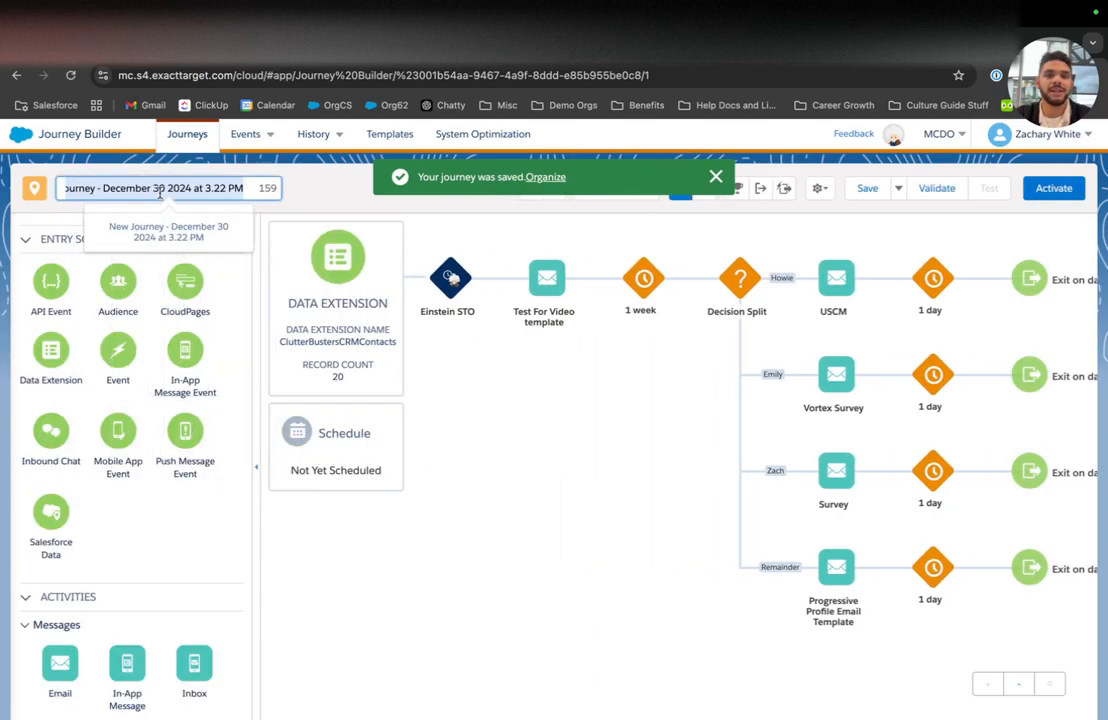
text(Test Journey for Video)
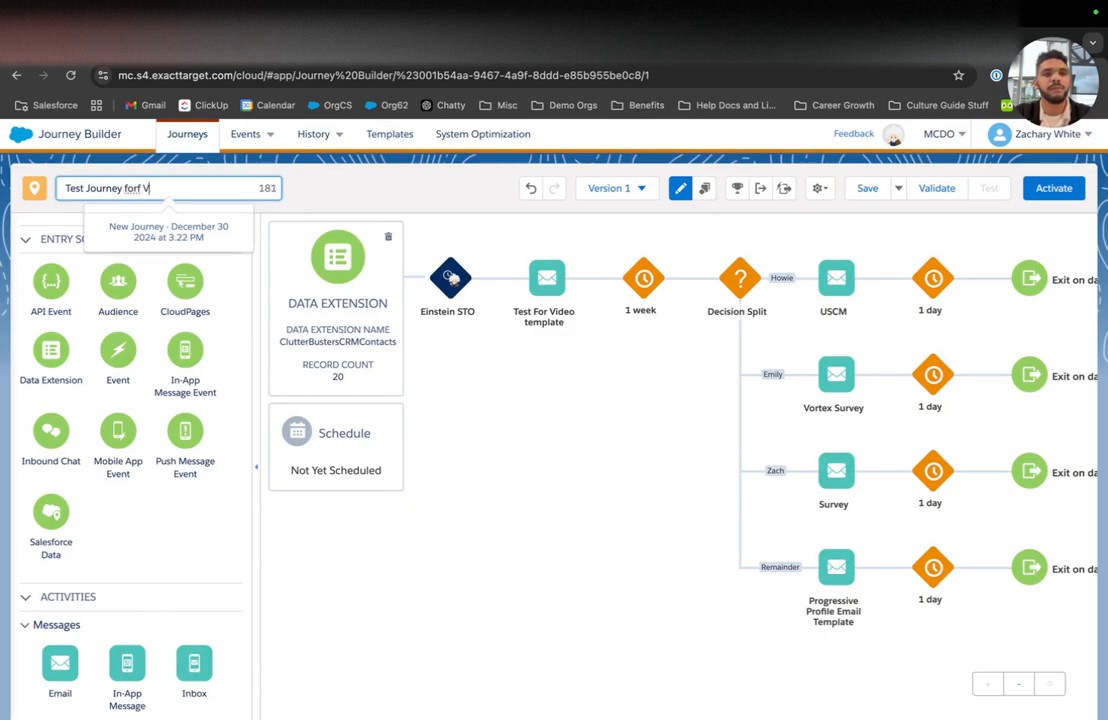
click(444, 189)
click(860, 188)
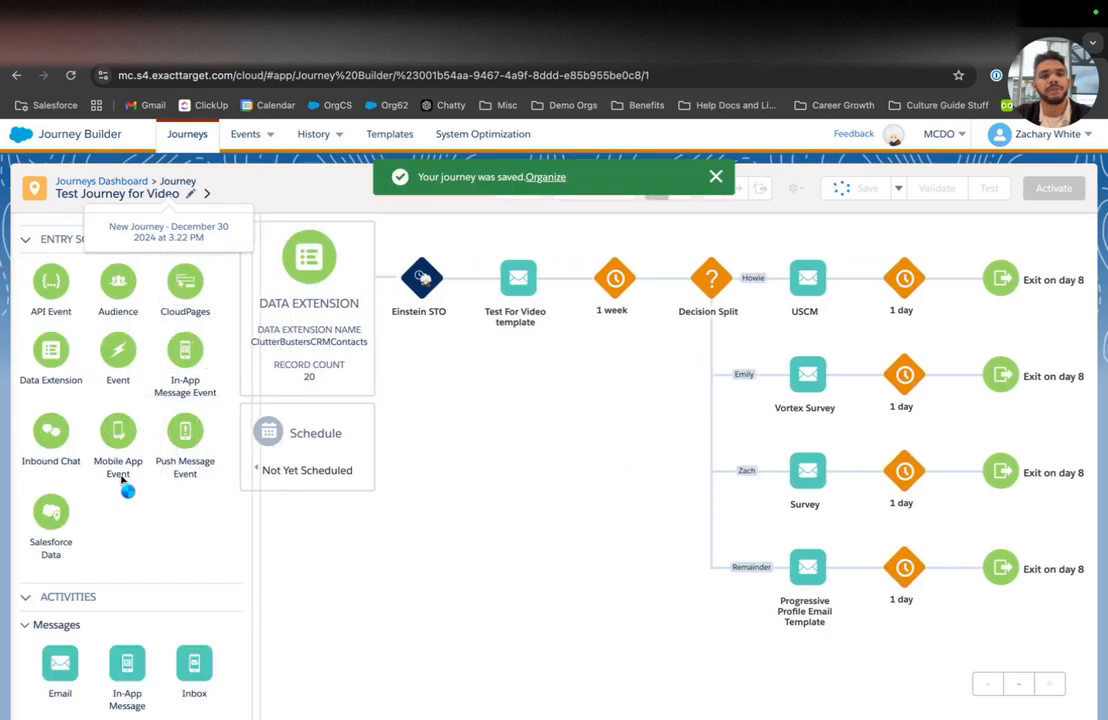
Step: Add an engagement split after USCM's 1 day wait that monitors the USCM email
scroll(121, 480, down, 6)
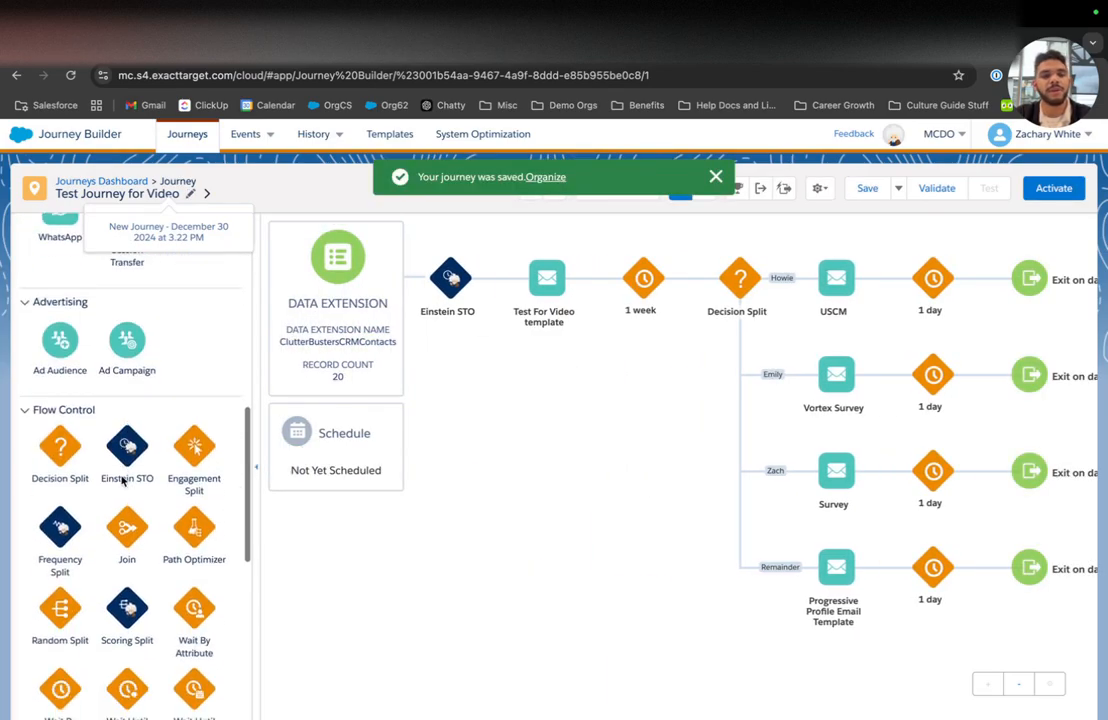
scroll(123, 481, down, 2)
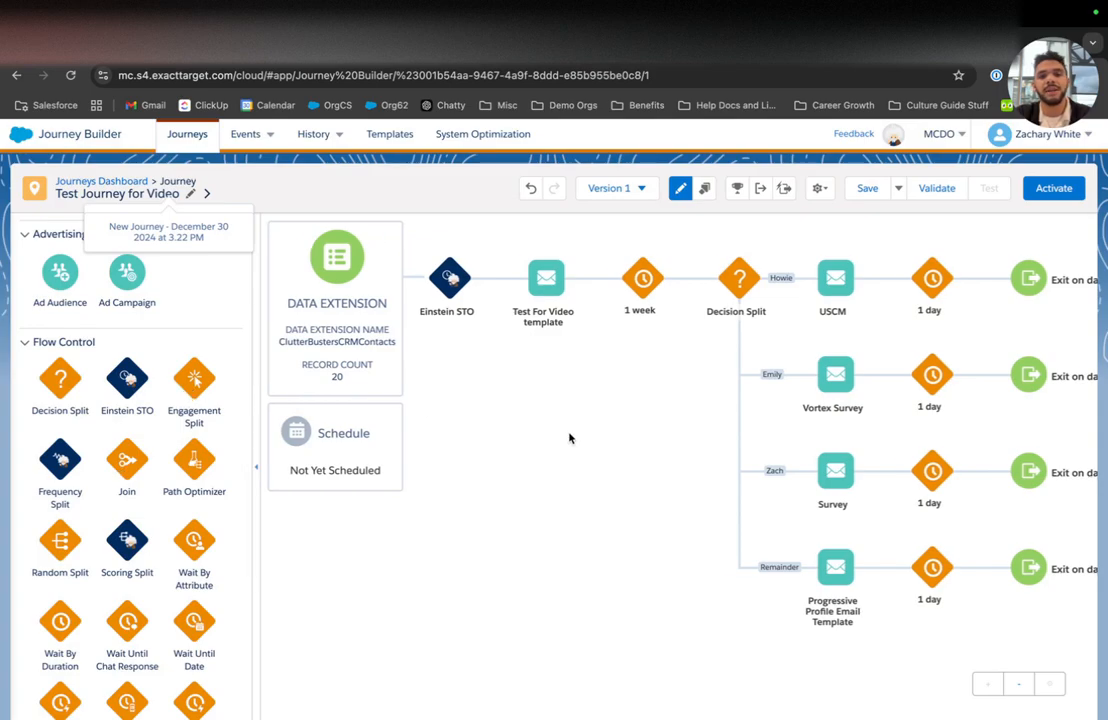
scroll(569, 437, right, 1)
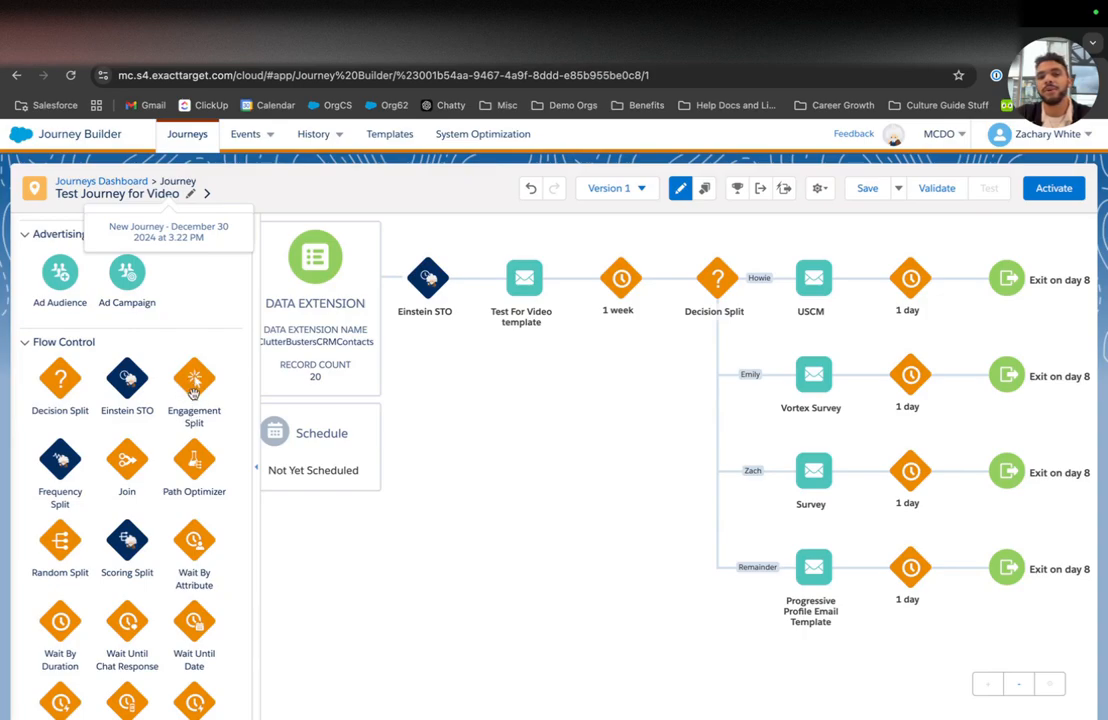
drag(190, 387, 950, 290)
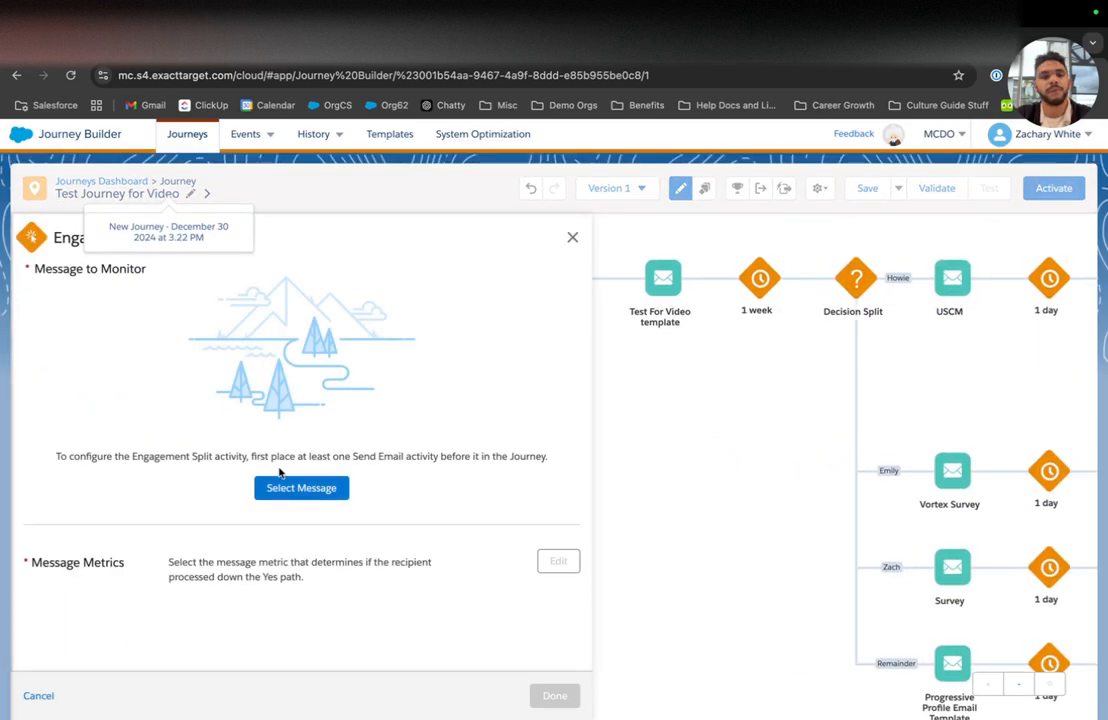
click(312, 487)
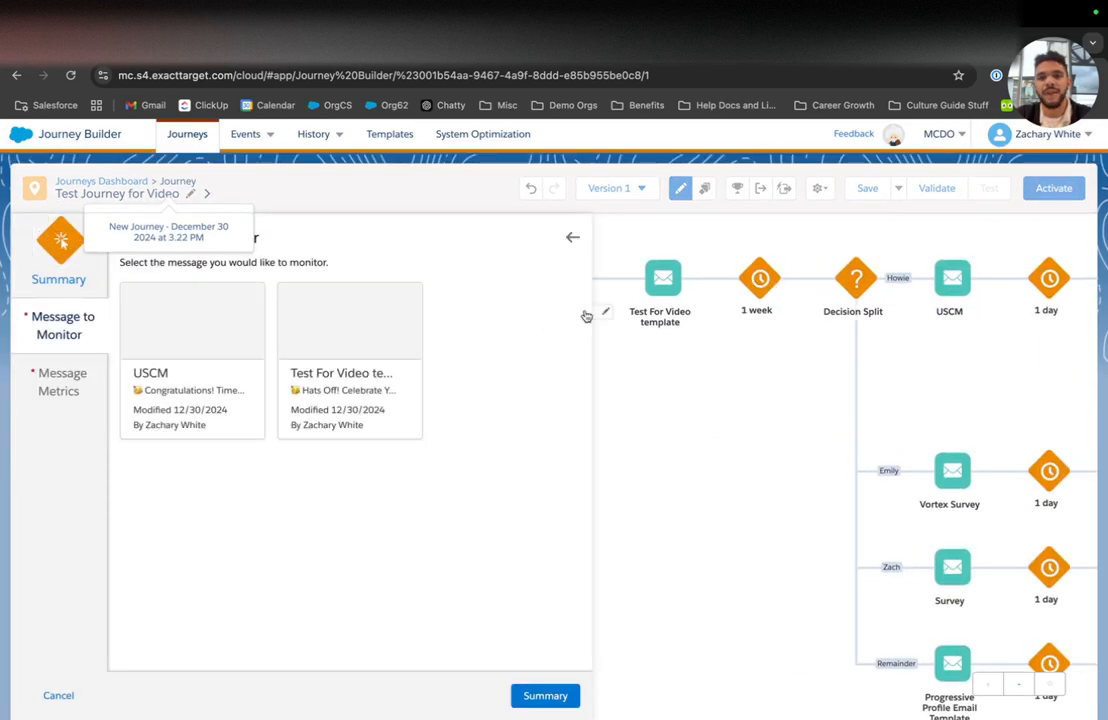
click(226, 299)
click(550, 700)
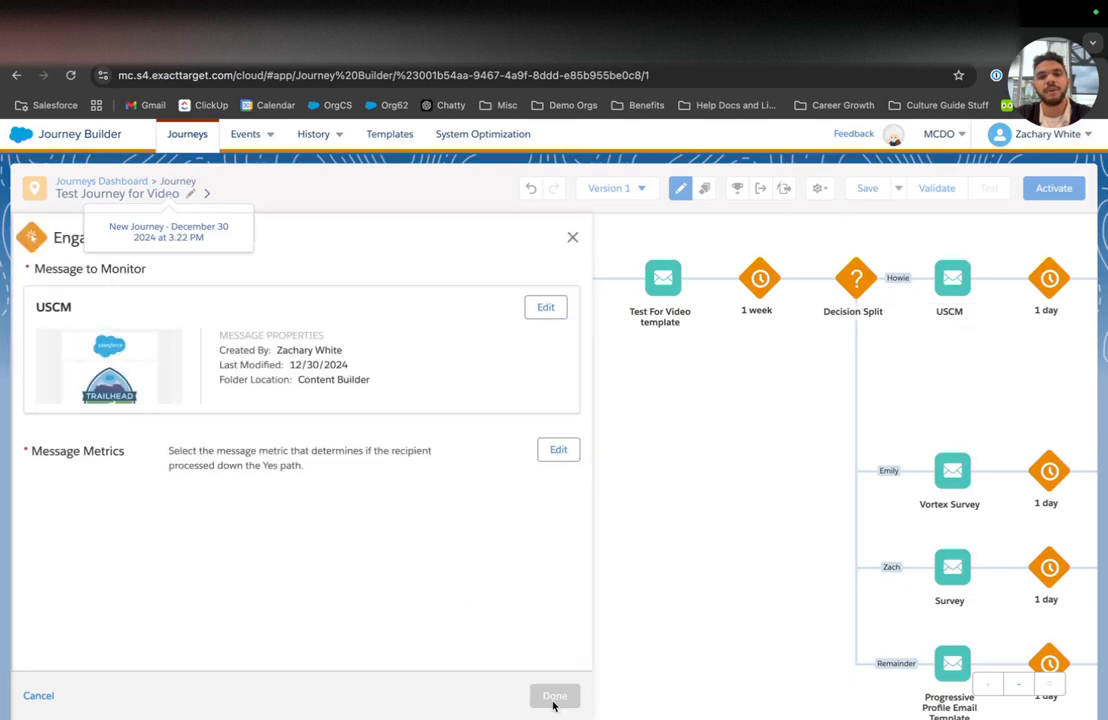
Step: Send contacts who click USCM's link down the Yes path and finish the Click USCM split
click(553, 449)
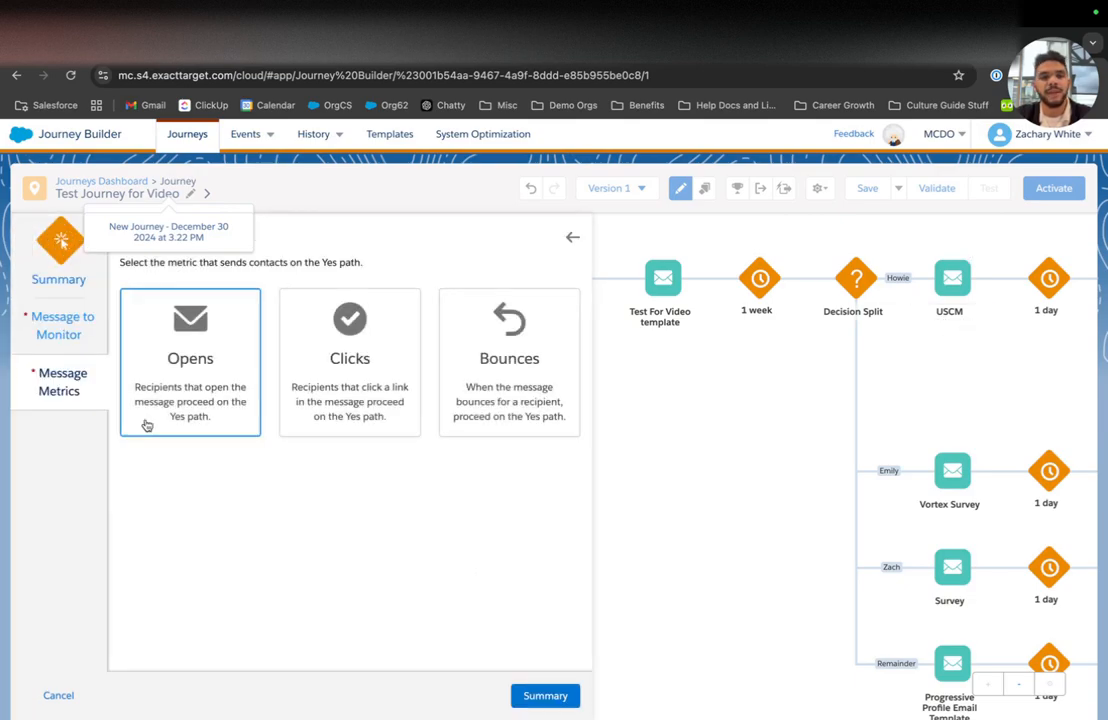
click(365, 376)
click(140, 564)
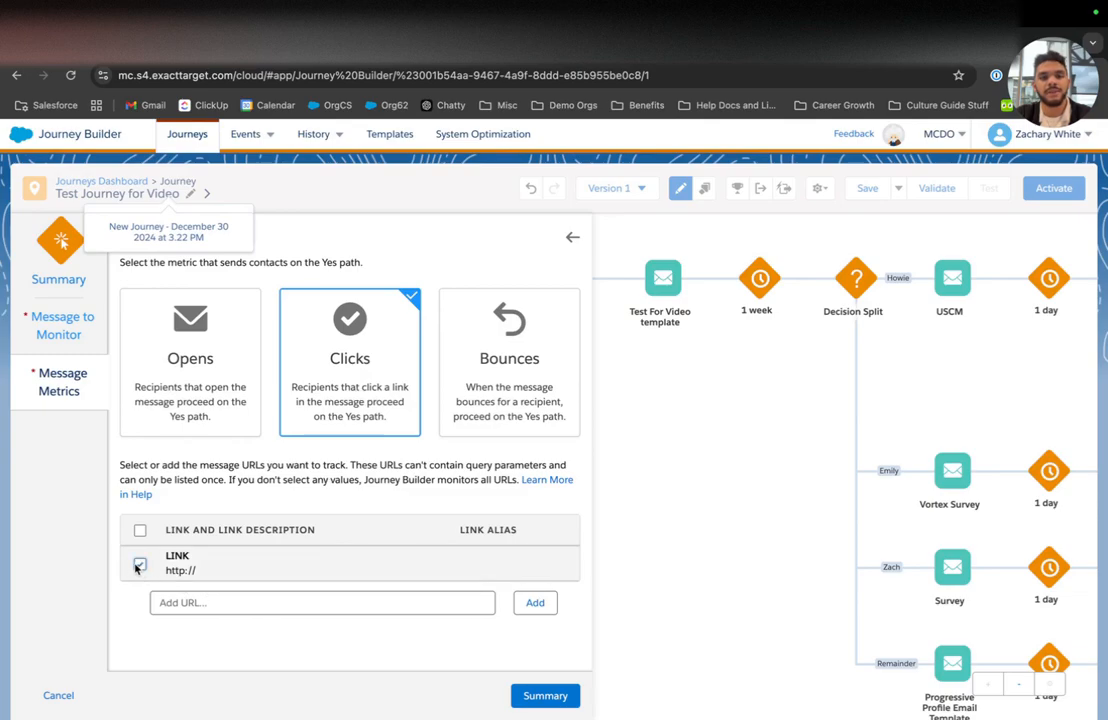
click(184, 397)
click(381, 366)
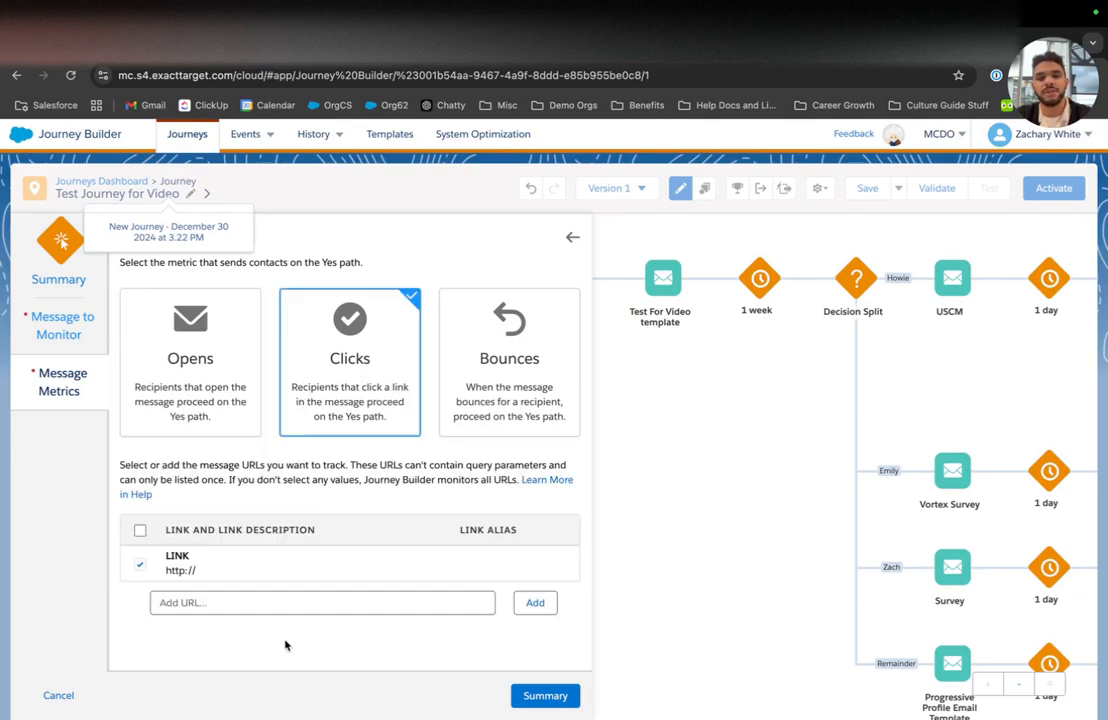
click(545, 696)
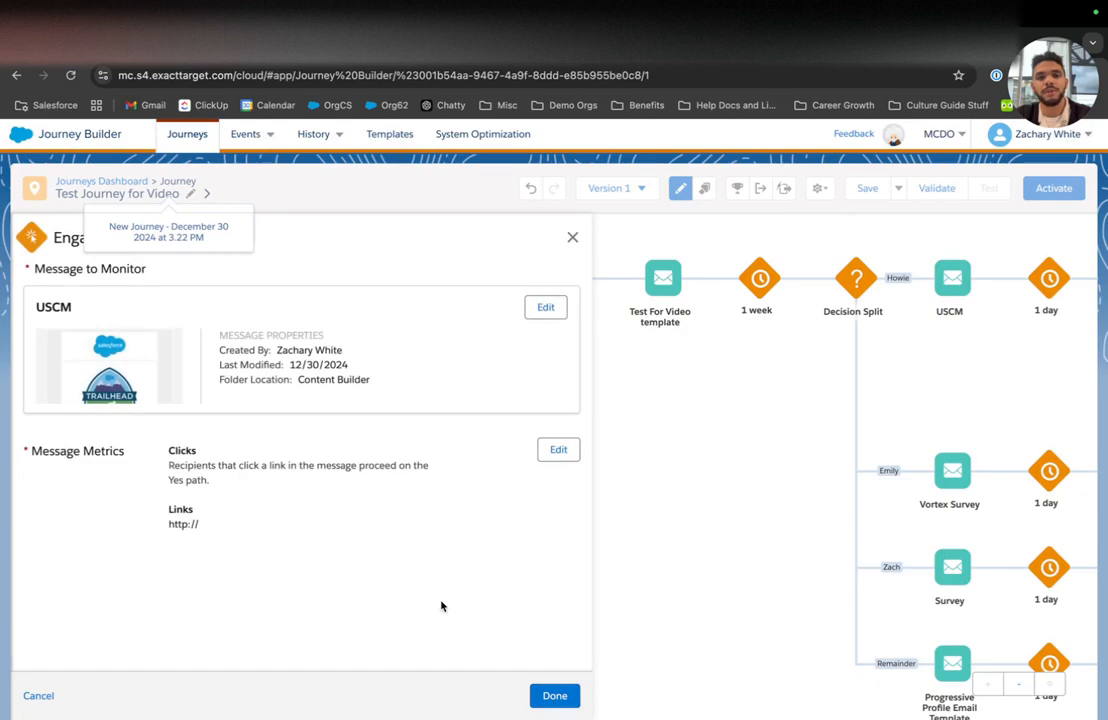
click(560, 696)
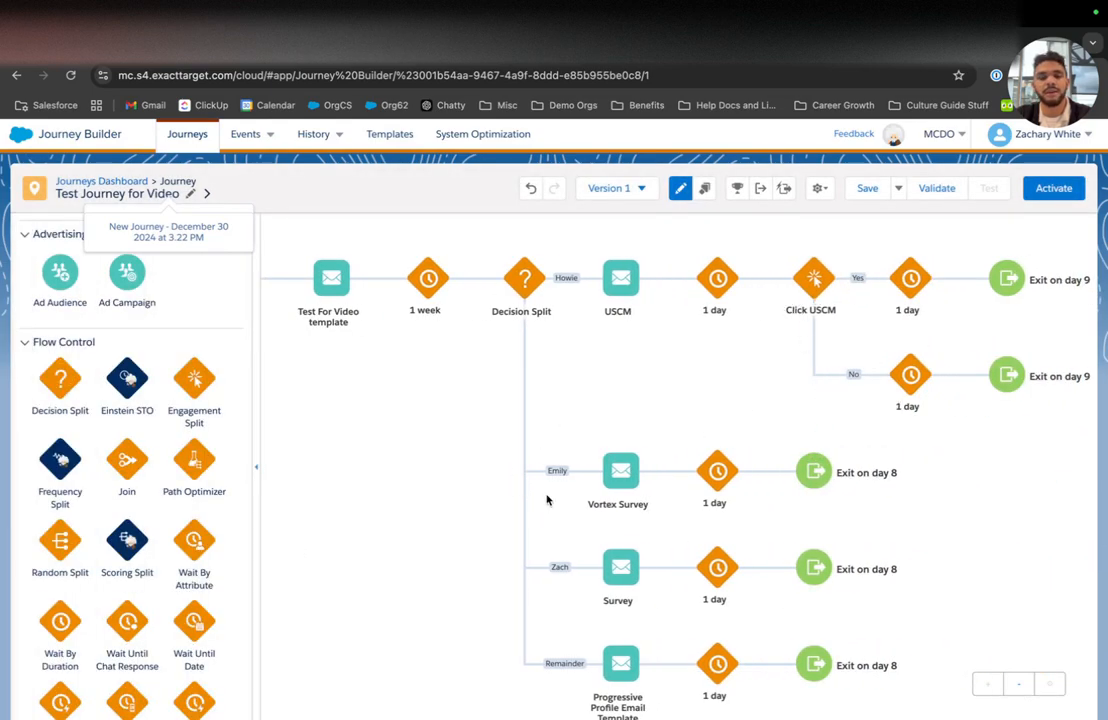
Step: Open the Vortex Survey email settings and close them, discarding changes
click(624, 468)
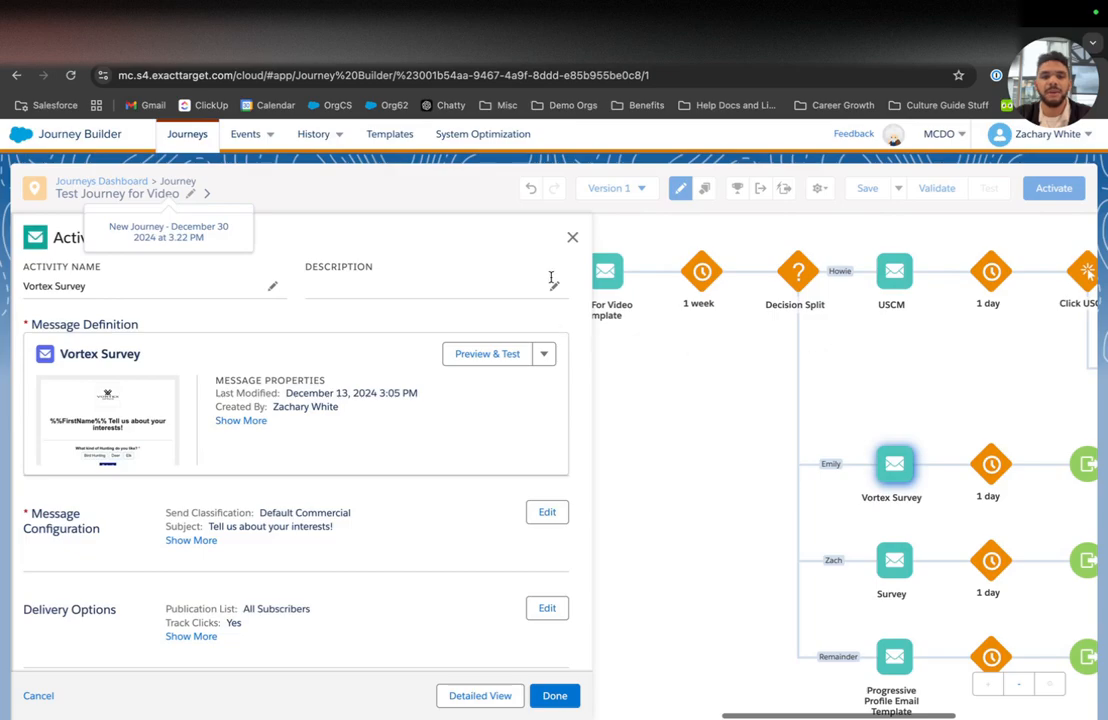
click(571, 238)
click(520, 392)
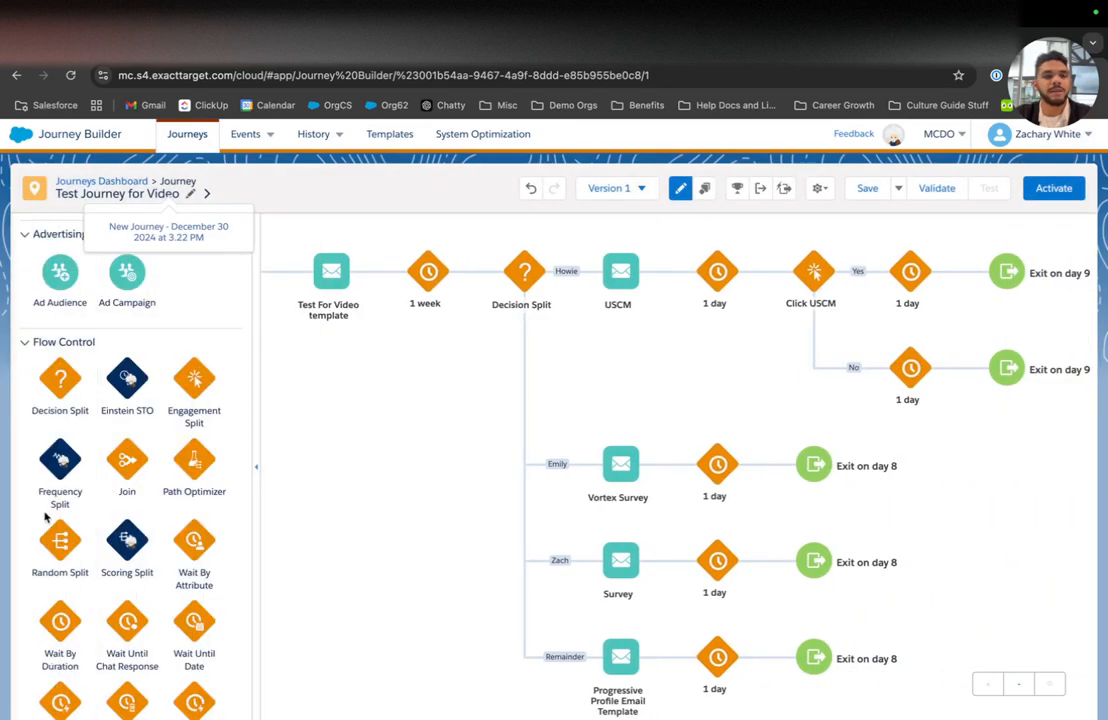
Step: Change the wait after USCM from 1 day to 1 week
scroll(45, 517, up, 5)
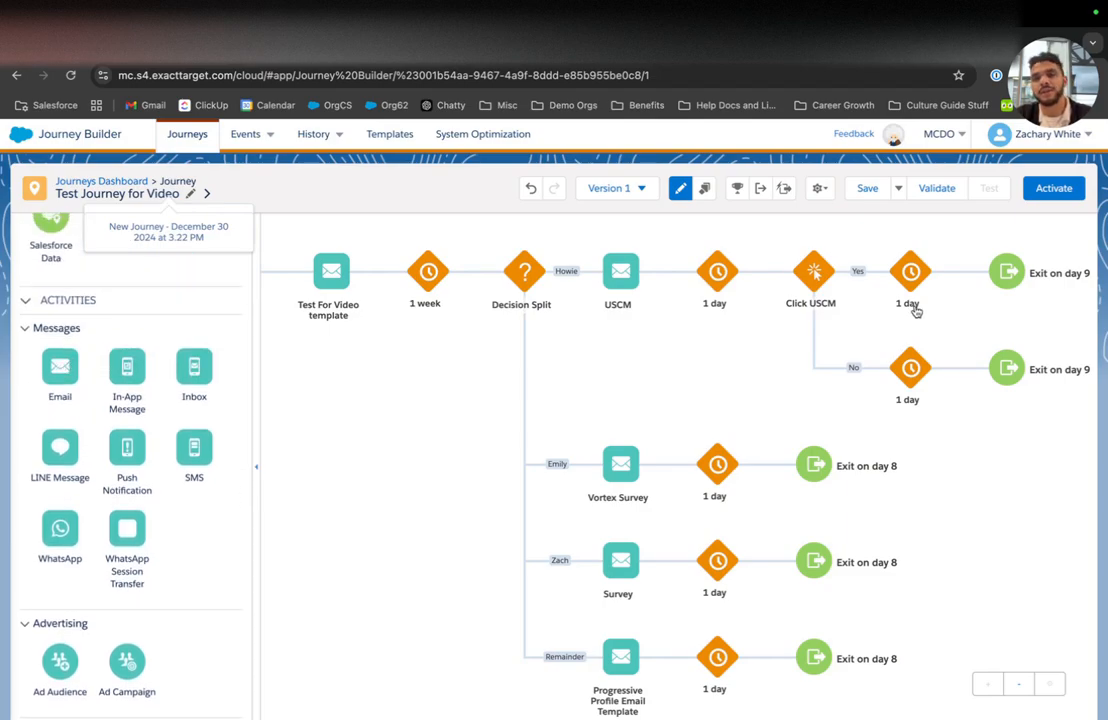
click(703, 268)
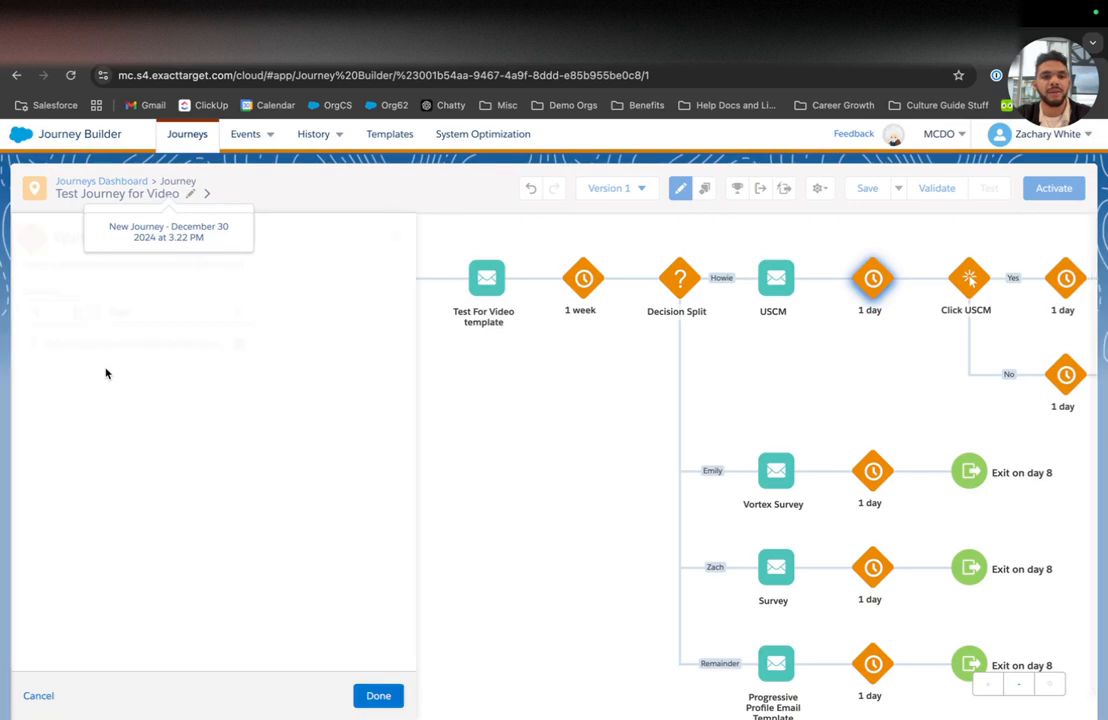
click(161, 312)
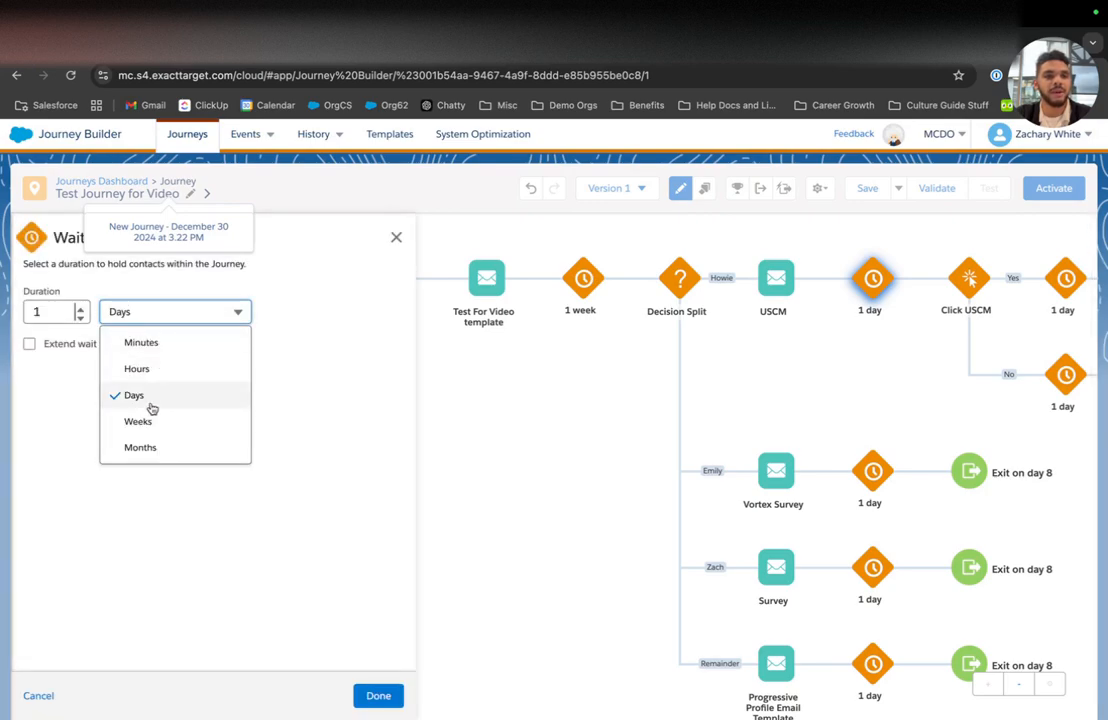
click(149, 416)
click(381, 690)
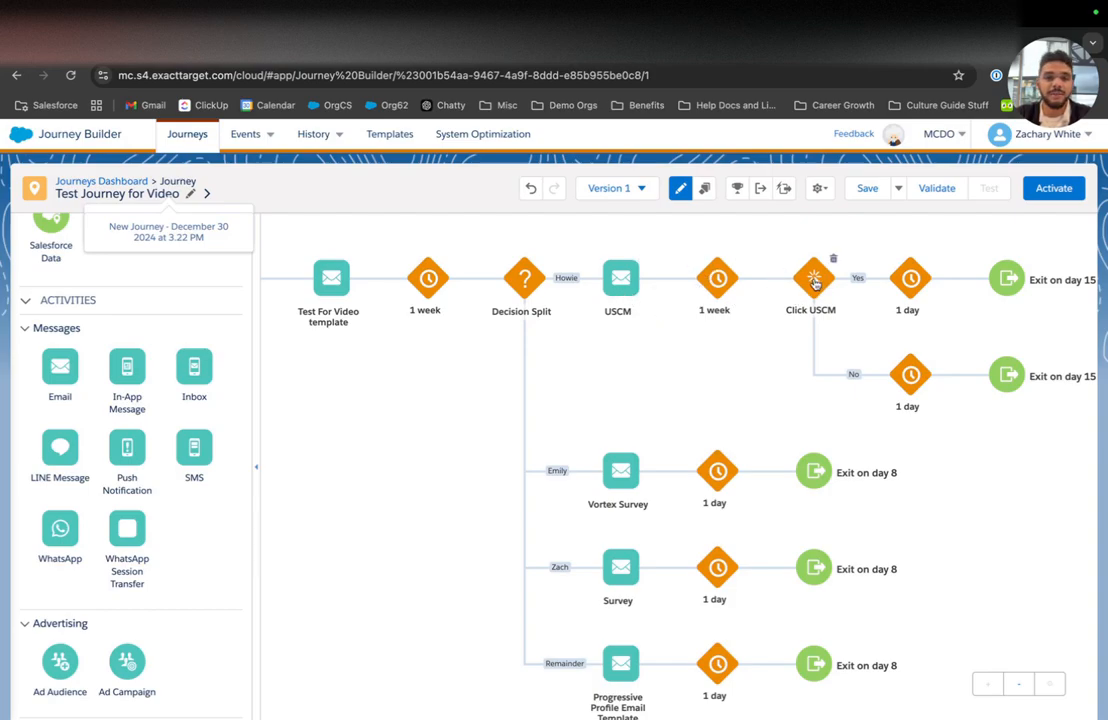
Step: Add emails on both Click USCM paths and give the Yes-path email the Email For Preview message
drag(57, 368, 860, 278)
drag(60, 375, 868, 388)
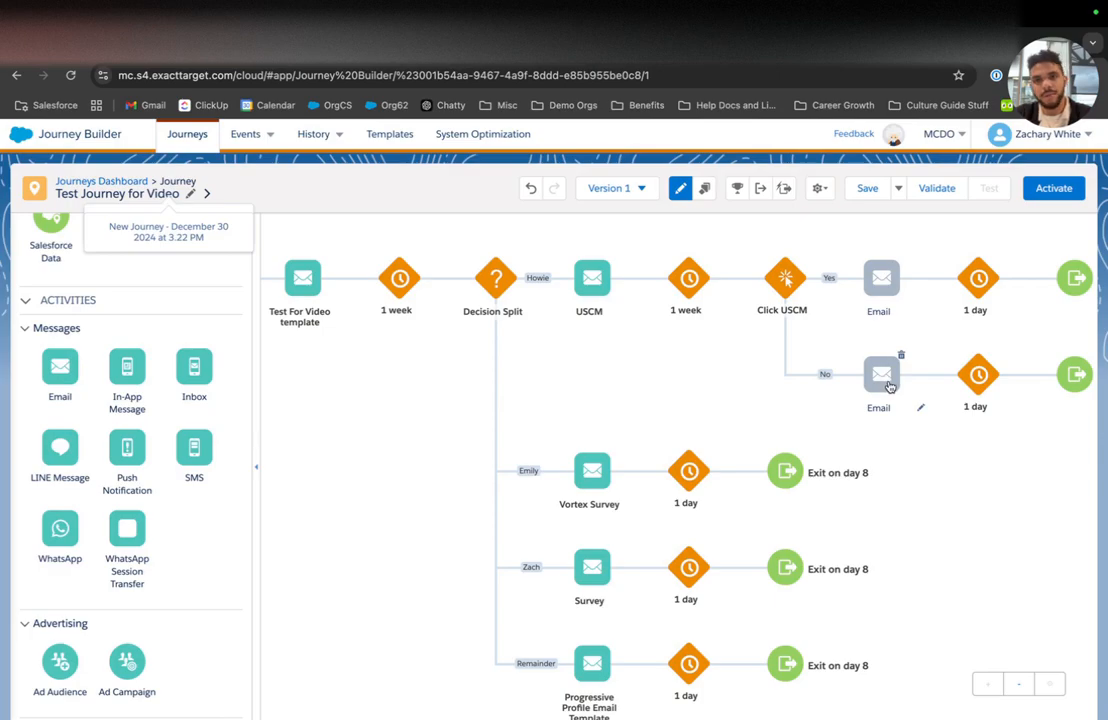
click(880, 295)
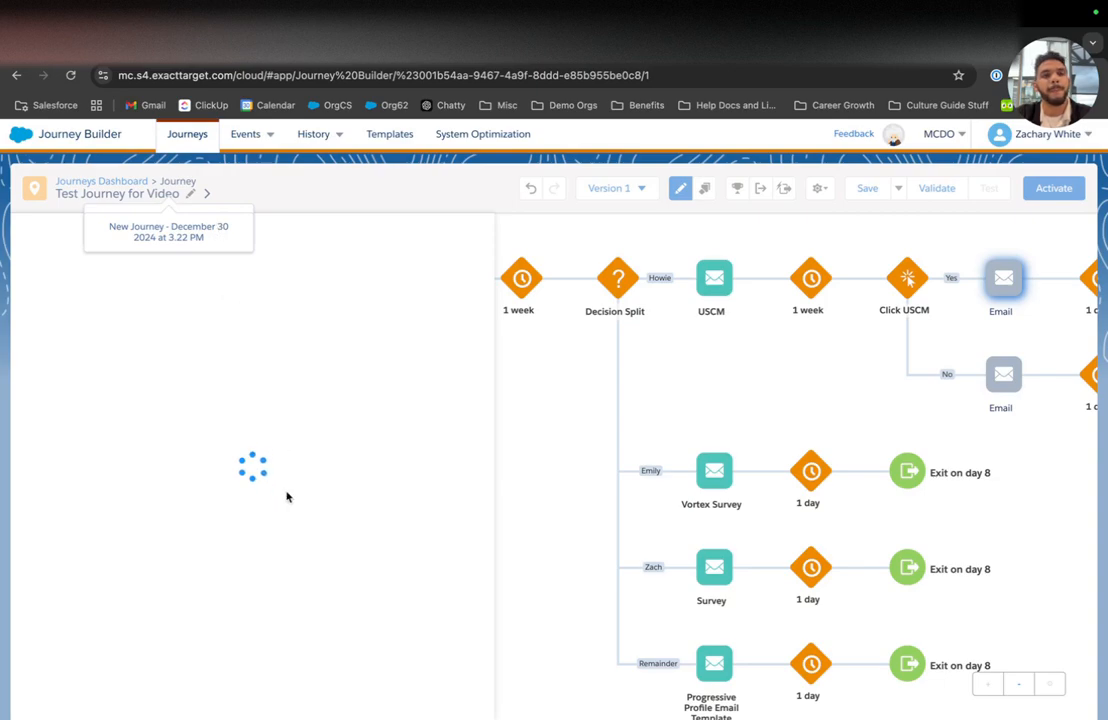
click(262, 521)
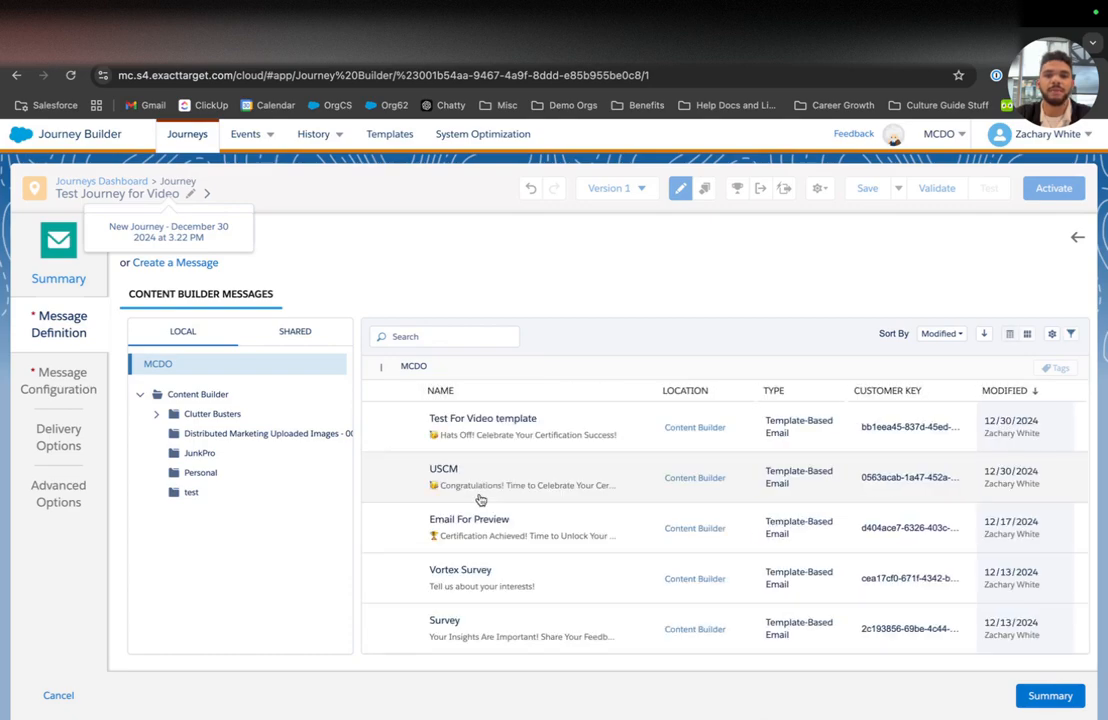
click(455, 527)
click(1050, 695)
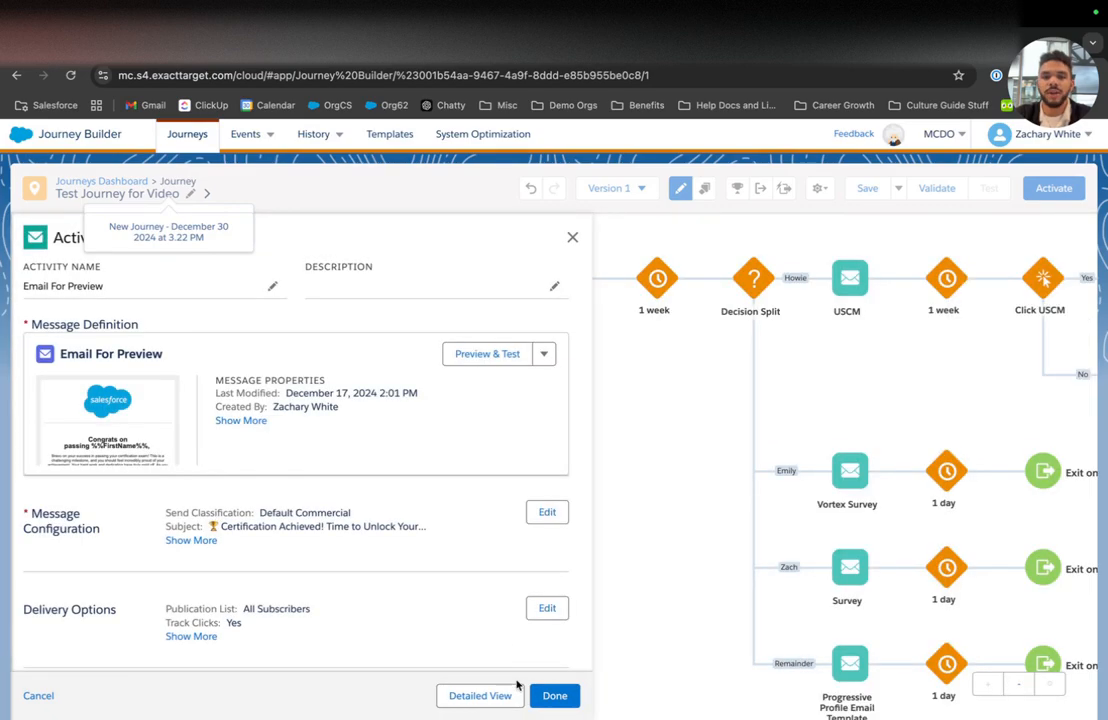
click(558, 692)
click(804, 377)
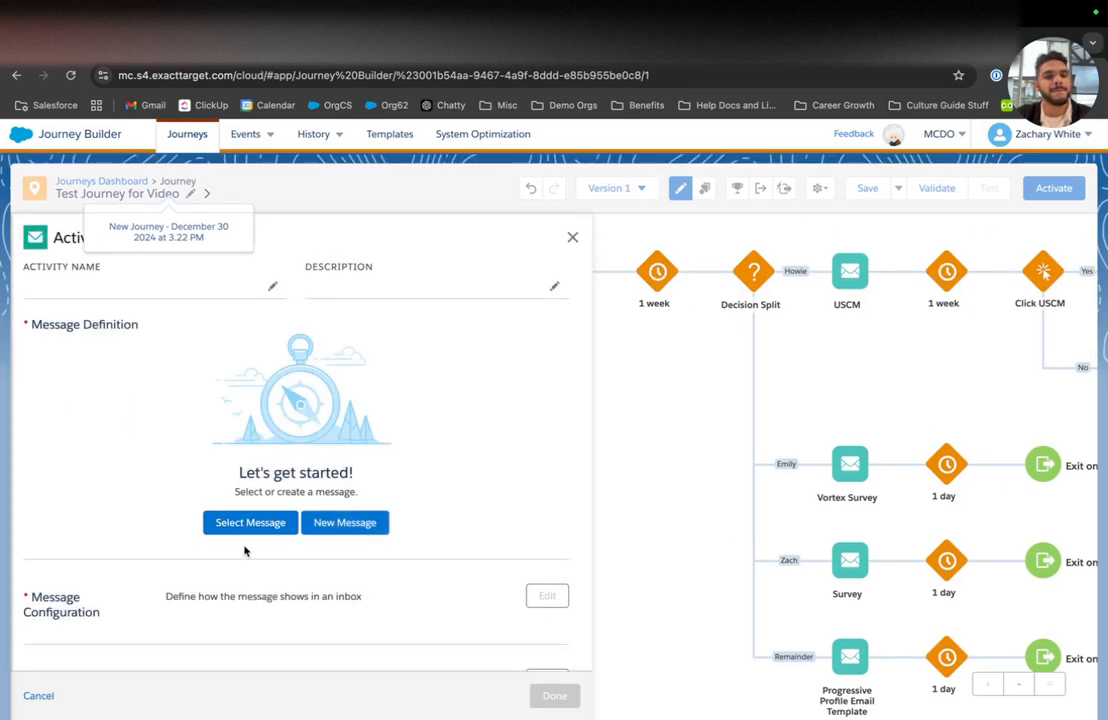
Step: Assign the Vortex Survey message from Content Builder to the No-branch email
click(245, 524)
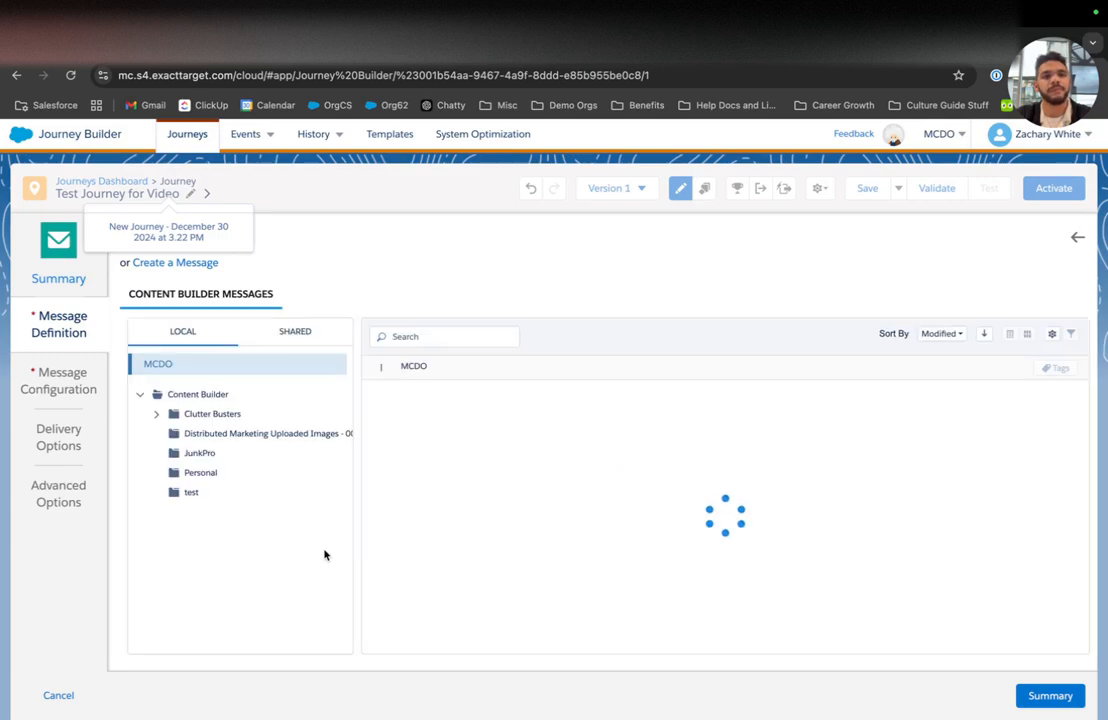
scroll(508, 551, down, 1)
click(502, 532)
click(552, 588)
click(1040, 696)
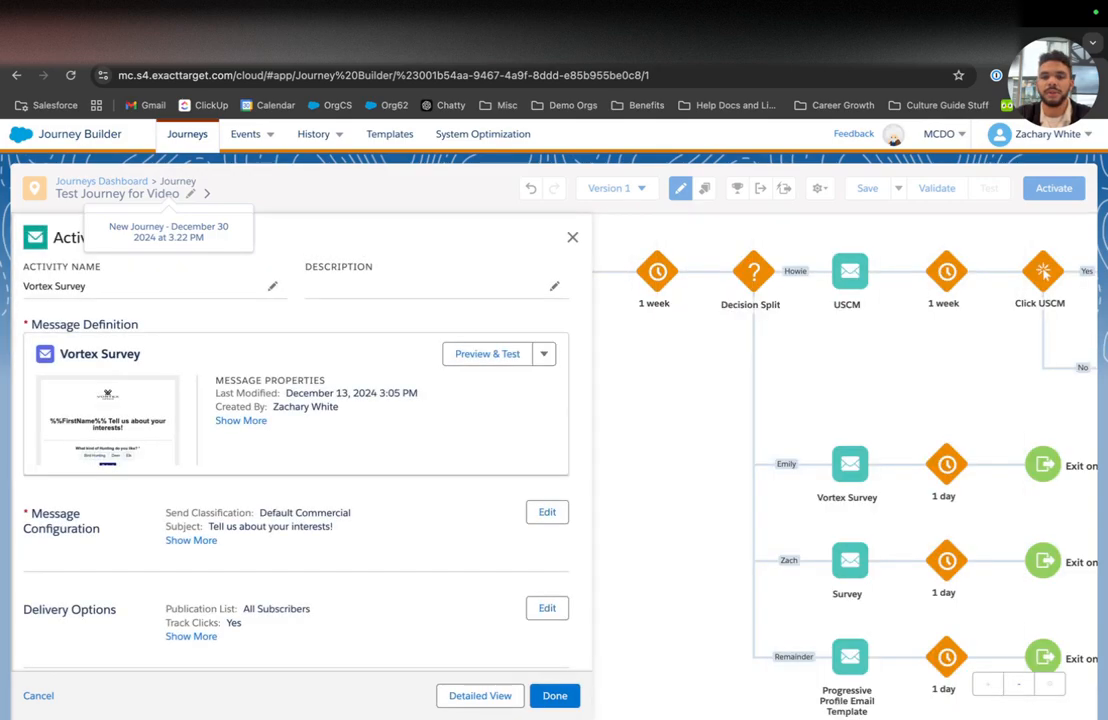
click(558, 692)
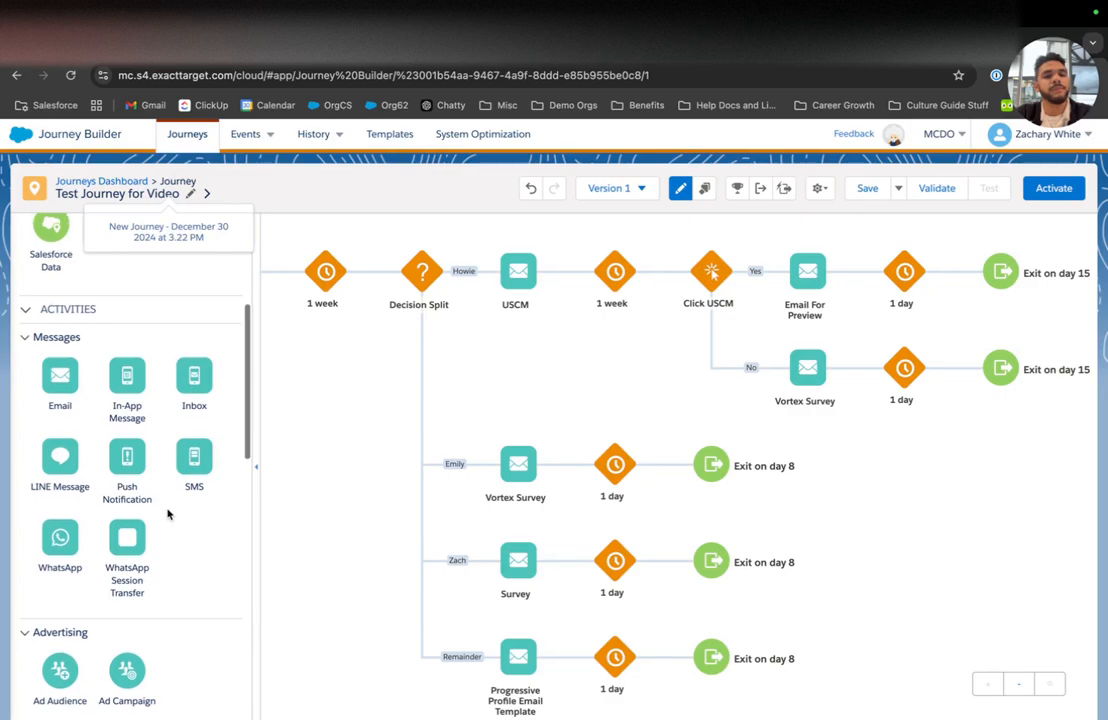
Step: Save the journey
scroll(168, 512, up, 3)
scroll(167, 514, down, 5)
scroll(168, 512, down, 3)
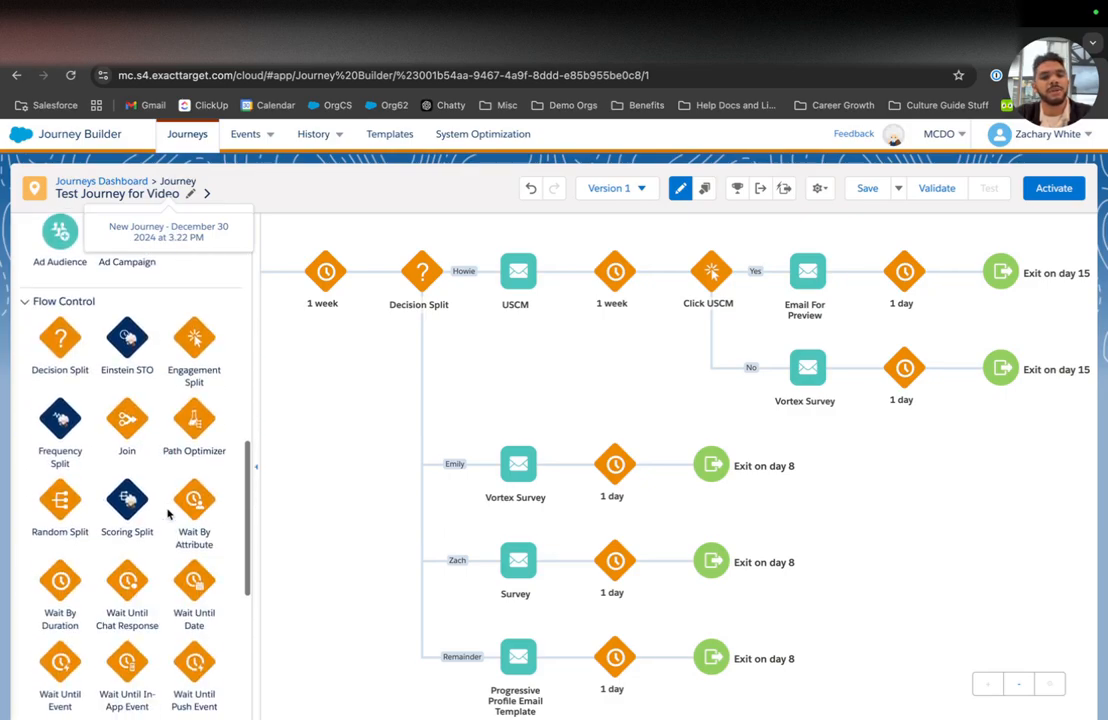
click(863, 189)
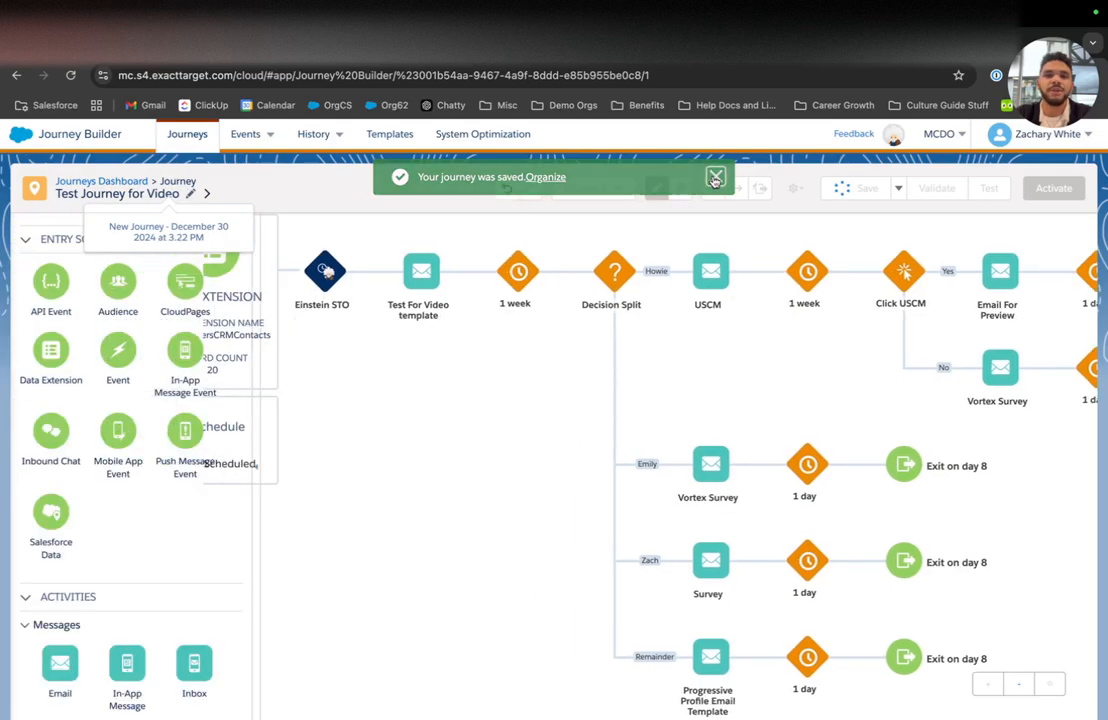
Step: Insert a Path Optimizer on the Emily branch with Vortex Survey as its first path
scroll(80, 550, down, 6)
scroll(80, 551, down, 1)
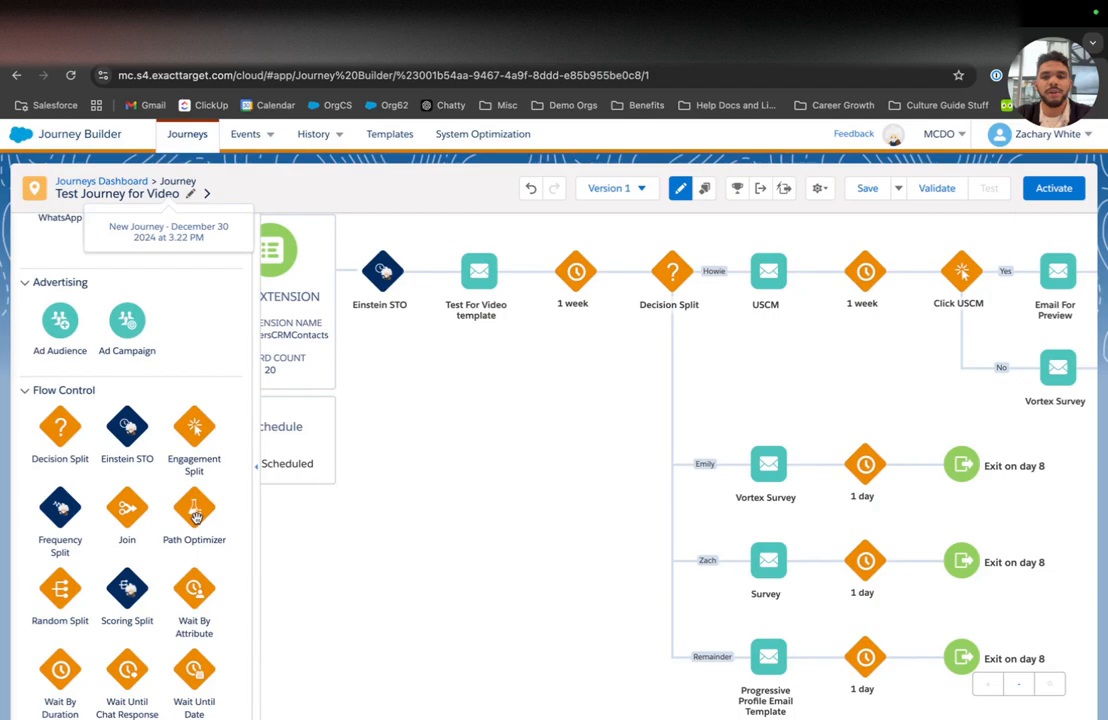
drag(196, 515, 722, 468)
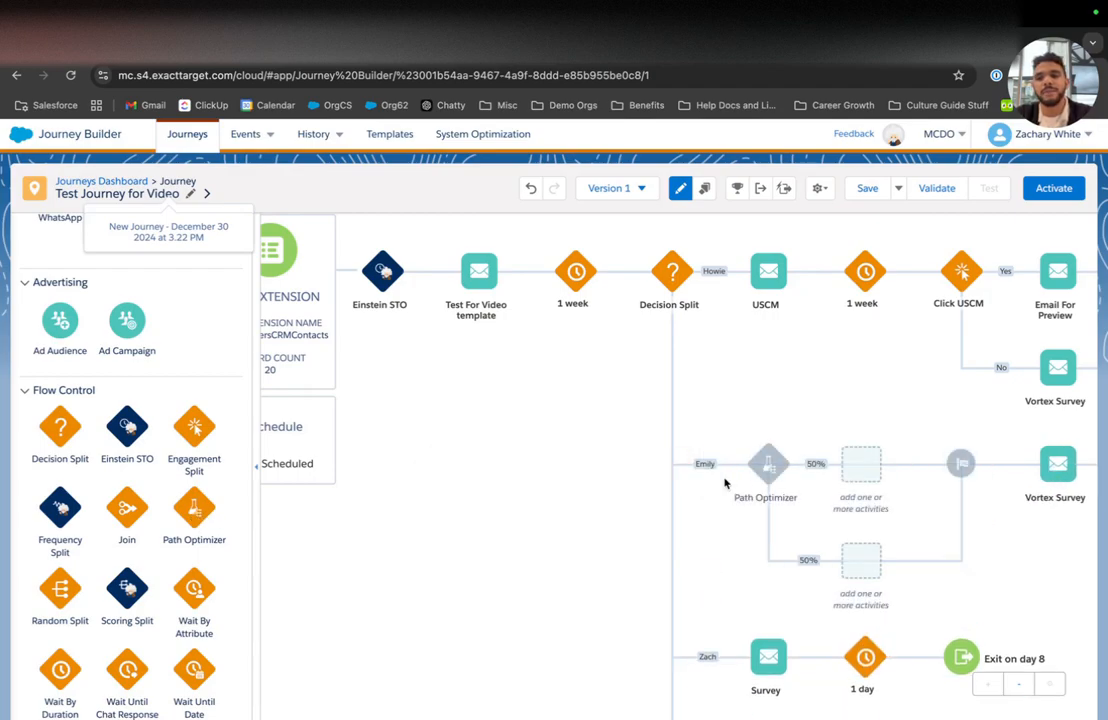
drag(975, 462, 760, 470)
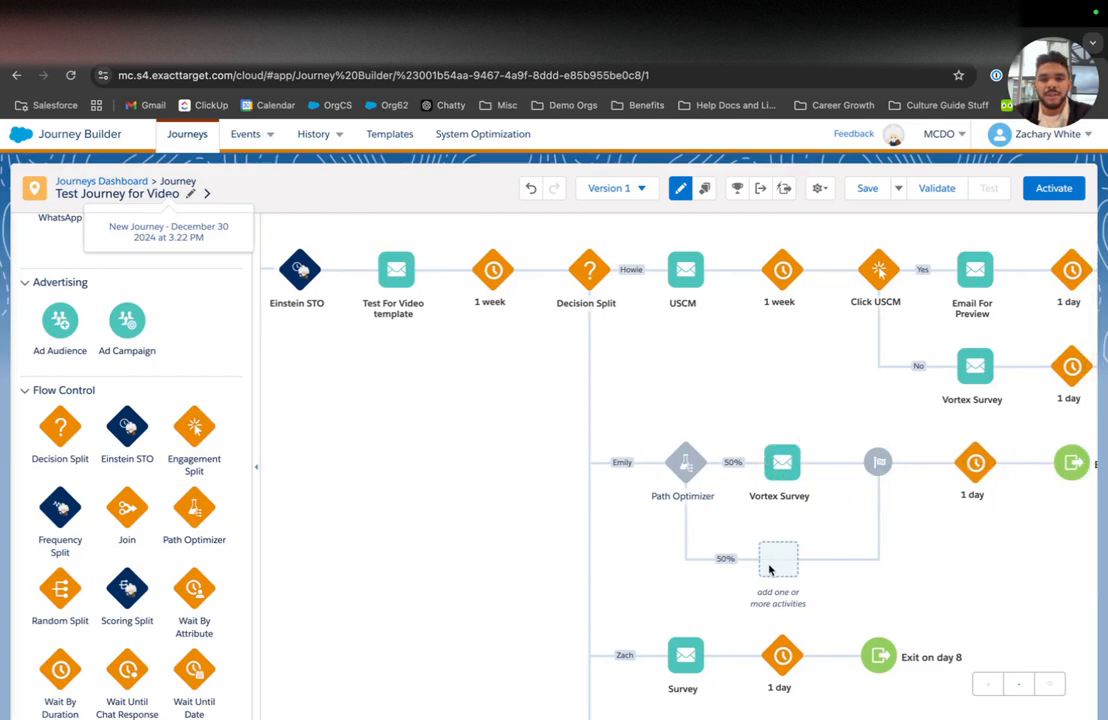
scroll(93, 427, up, 1)
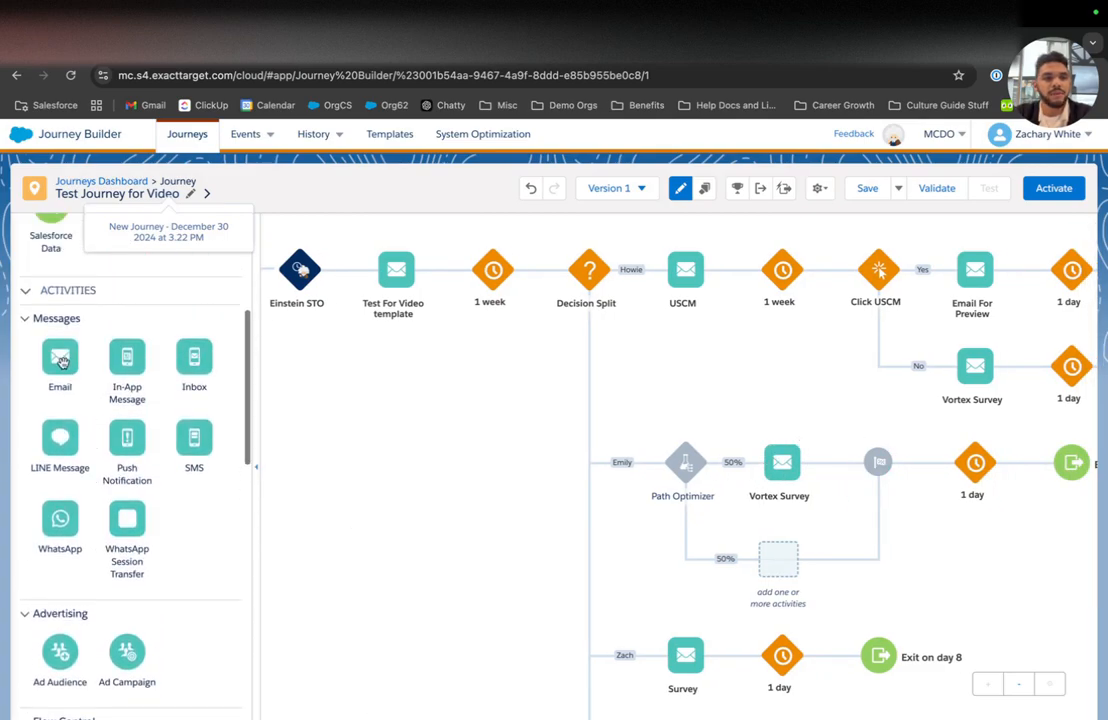
Step: Add an email sending the Happy Birthday! message on the Path Optimizer's second path
drag(63, 362, 791, 566)
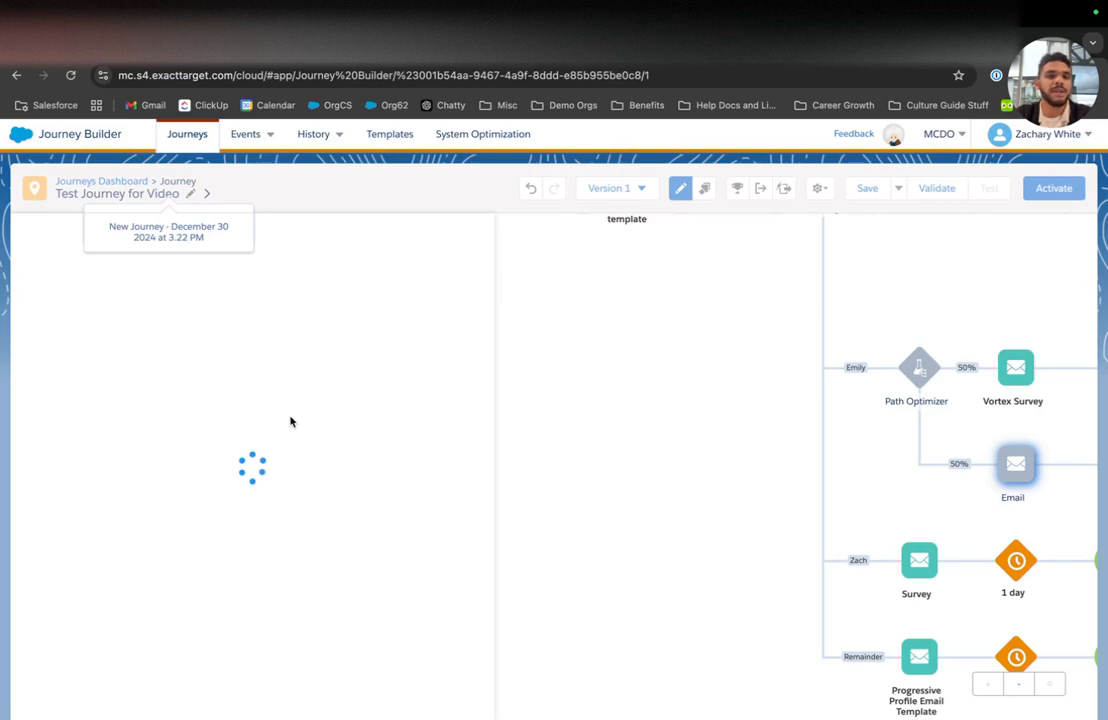
click(277, 514)
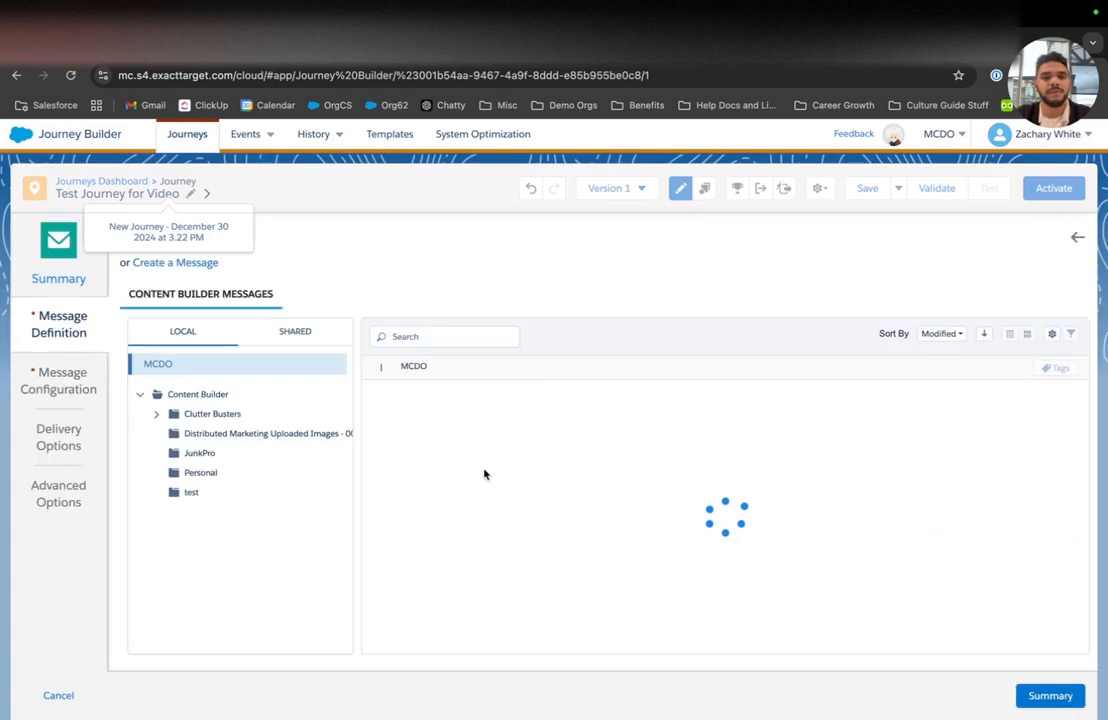
scroll(484, 476, down, 10)
scroll(480, 480, down, 2)
click(476, 492)
click(476, 462)
click(1047, 695)
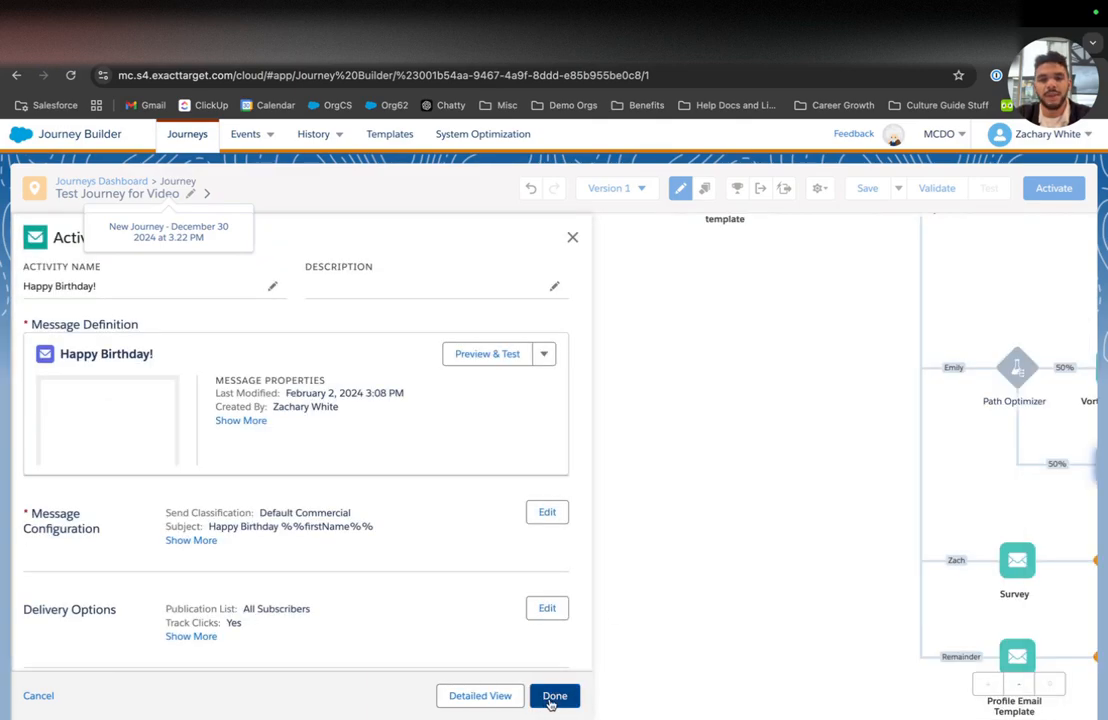
click(551, 700)
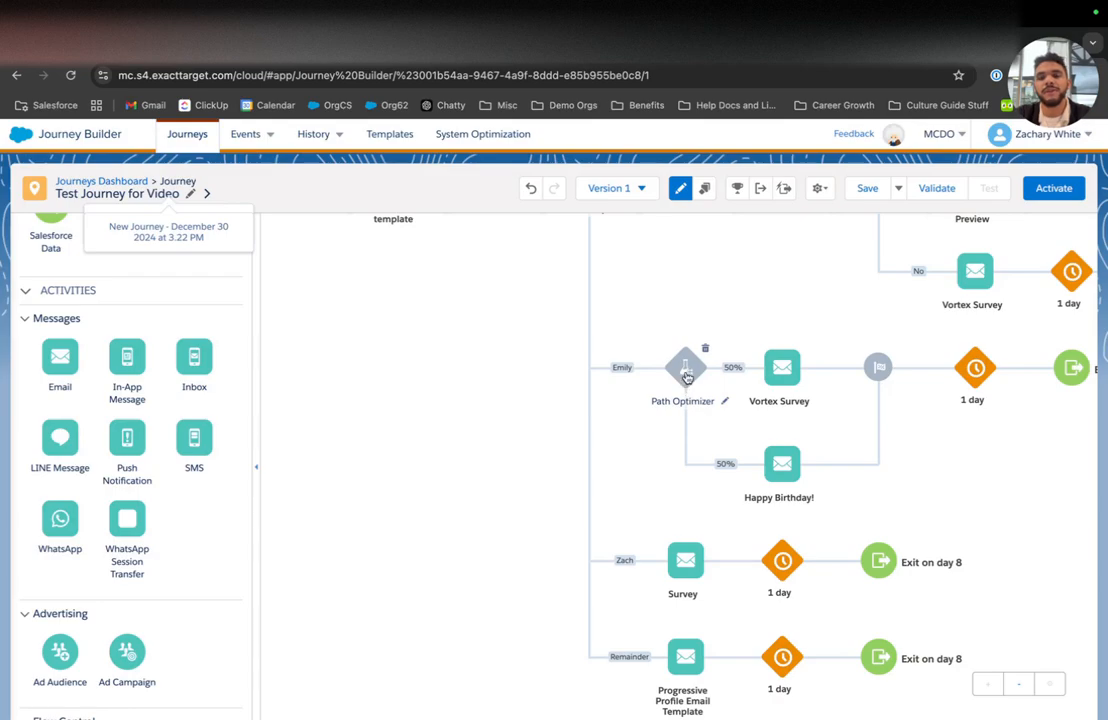
click(686, 372)
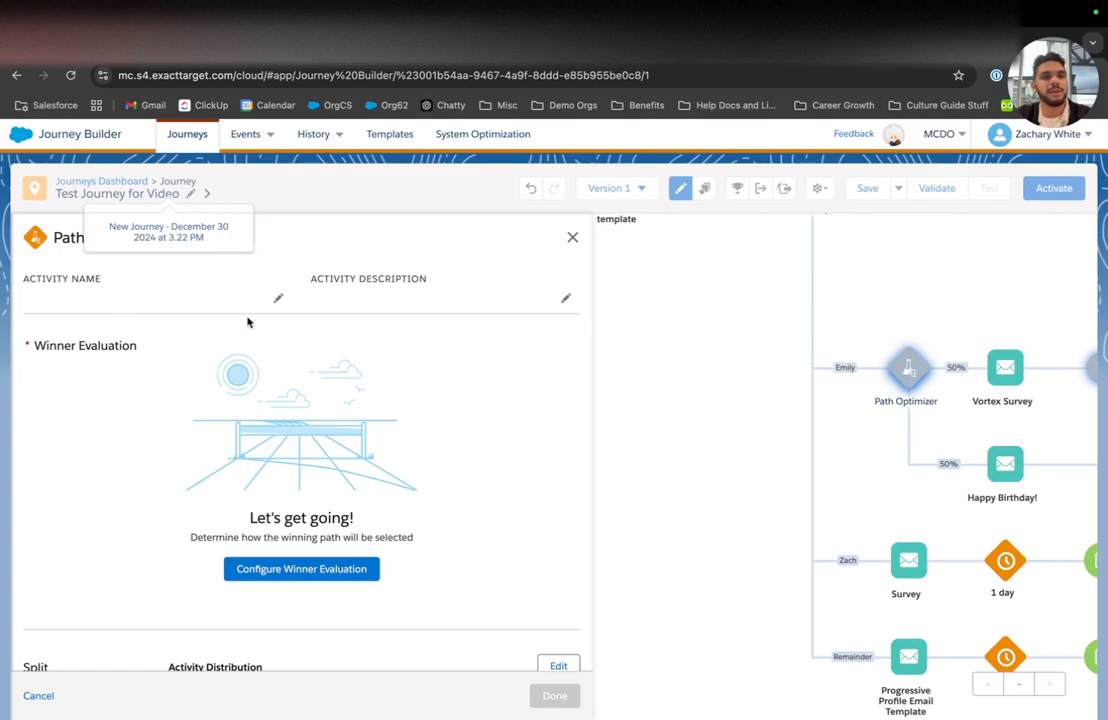
Step: Set the Path Optimizer to pick its winner by email click rate over 14 days
click(268, 565)
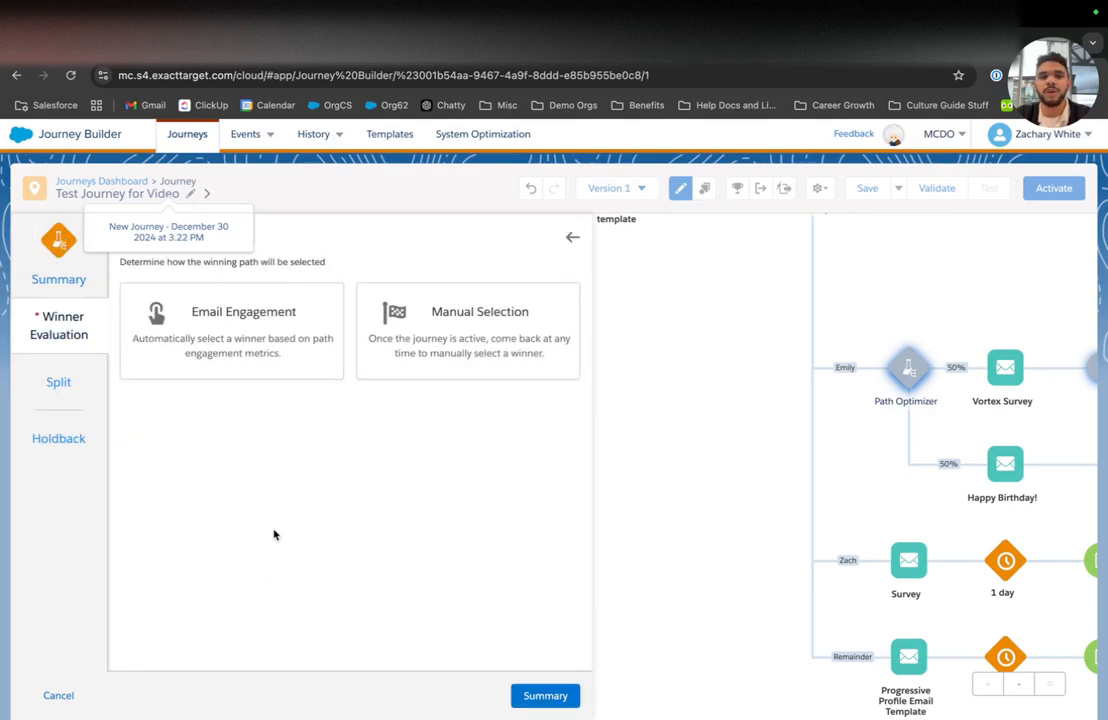
click(203, 325)
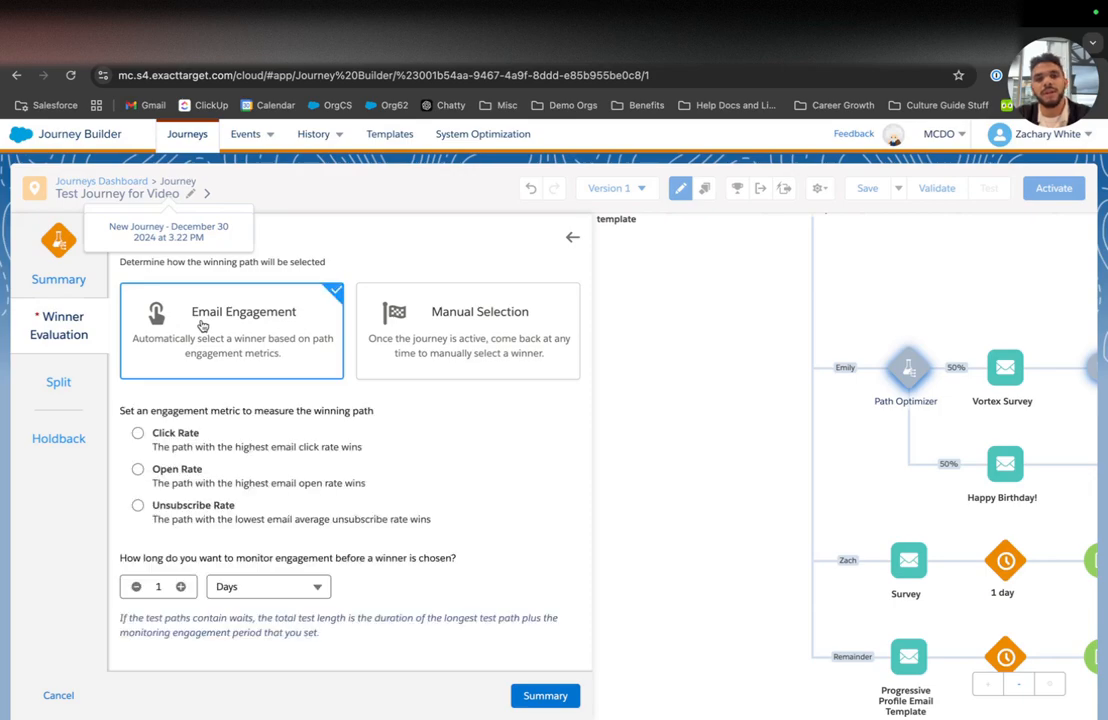
click(400, 326)
click(286, 347)
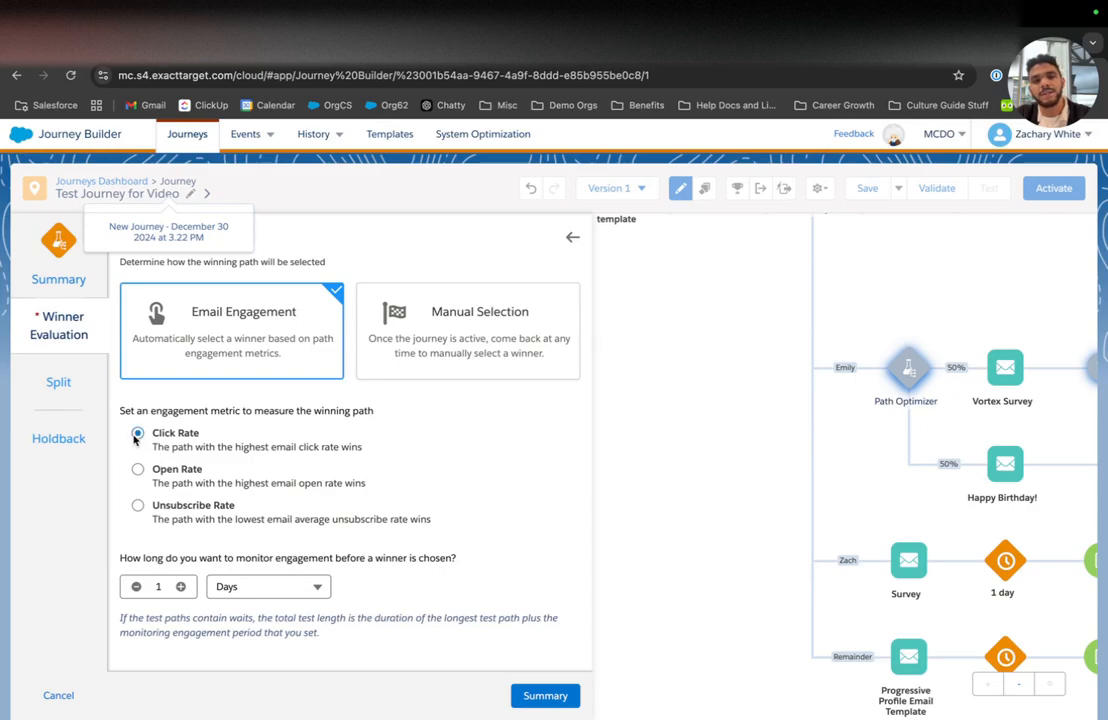
click(181, 587)
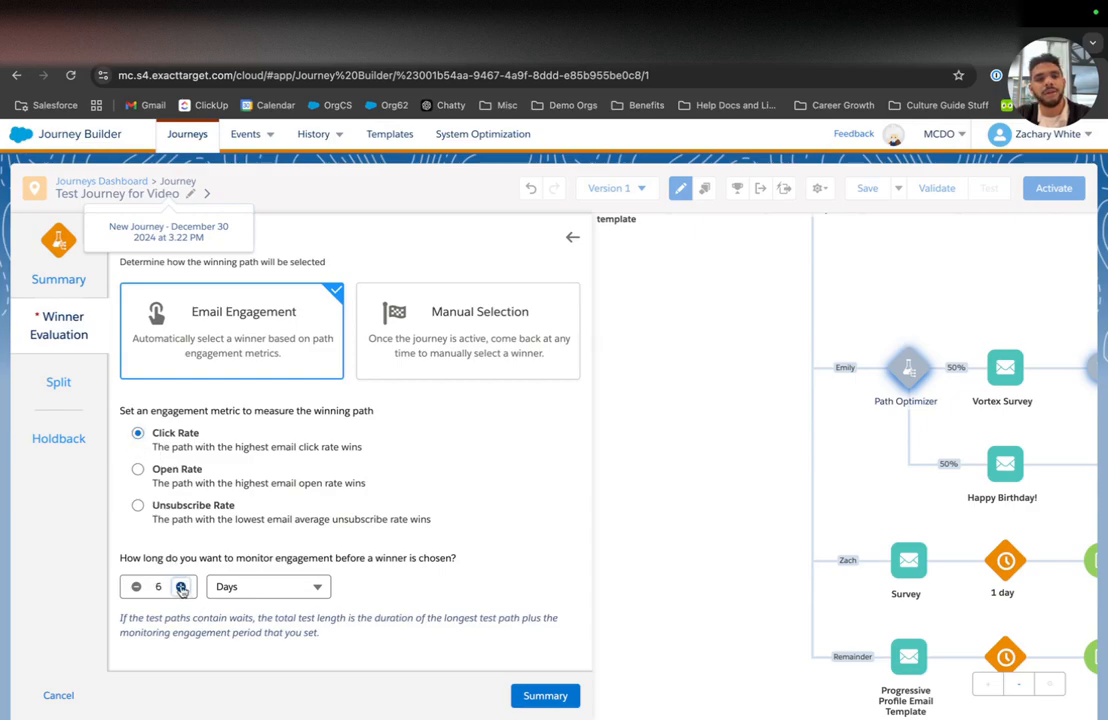
click(181, 587)
click(181, 587)
click(181, 587)
click(60, 384)
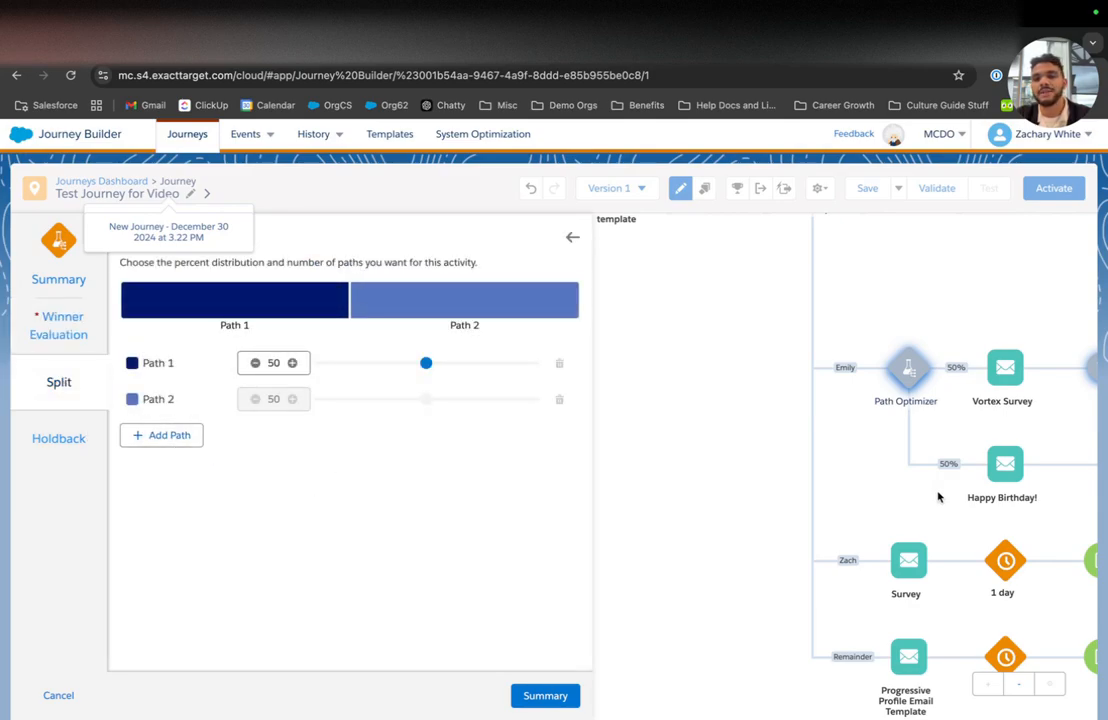
Step: Add and then delete two extra test paths, leaving the Path Optimizer at two paths split 50/50
click(158, 435)
click(153, 468)
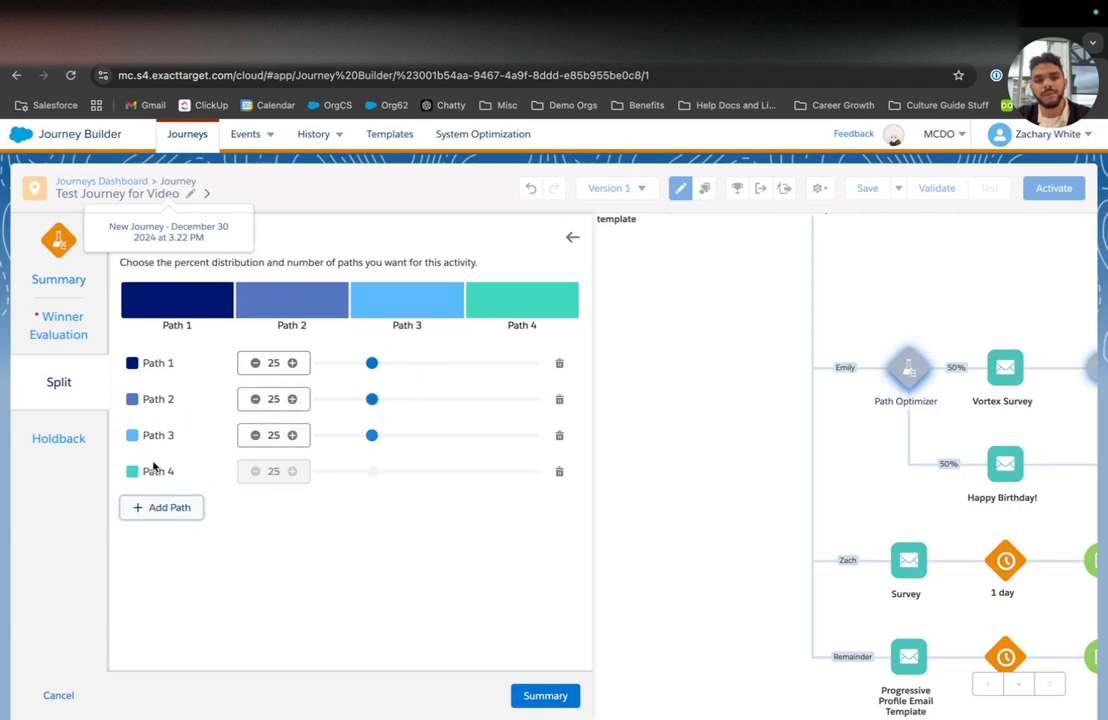
click(559, 436)
click(502, 490)
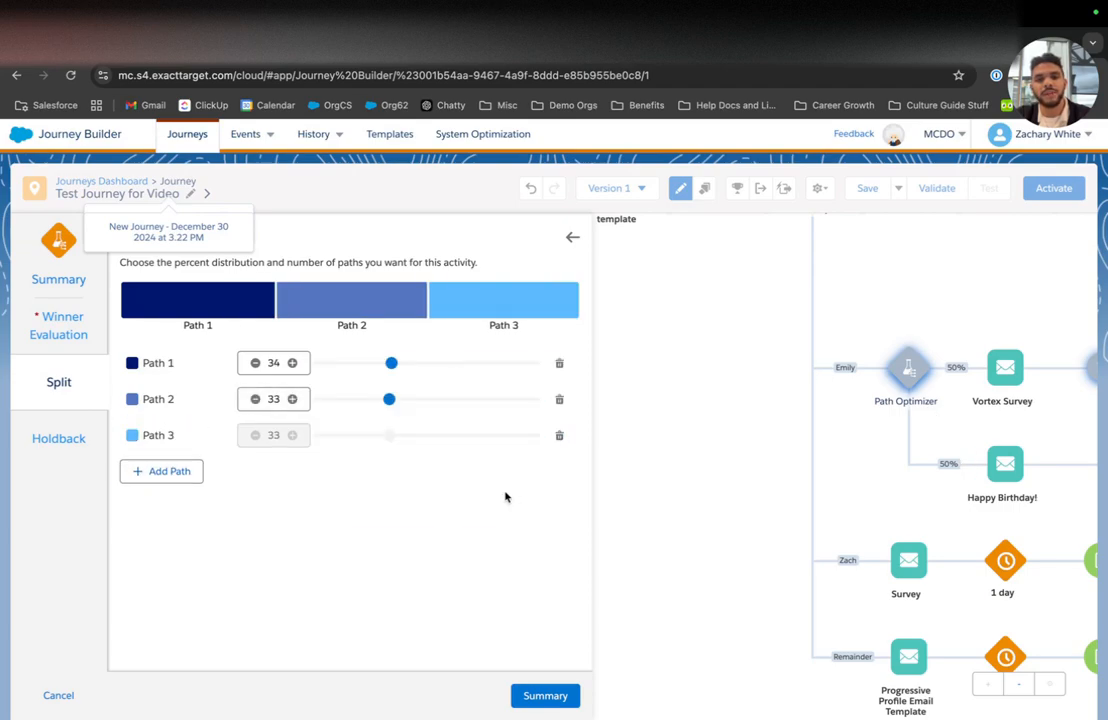
click(559, 436)
click(500, 490)
mouse_move(428, 369)
mouse_down()
mouse_move(376, 367)
mouse_move(500, 367)
mouse_move(398, 366)
mouse_move(427, 366)
mouse_up()
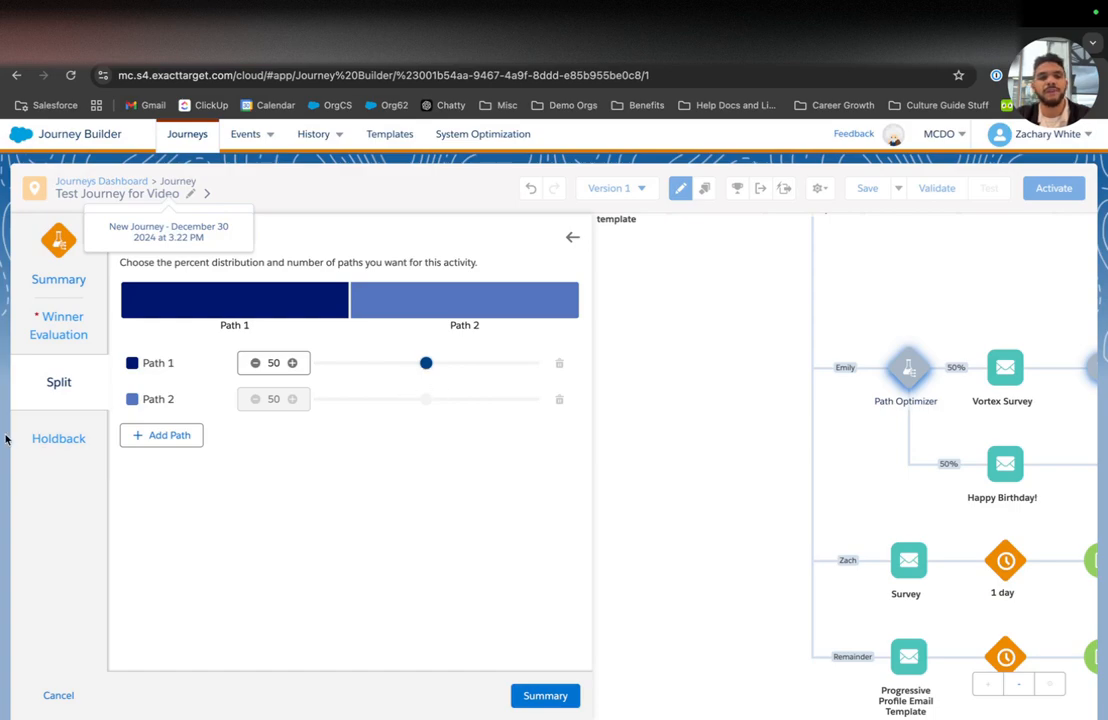
click(60, 443)
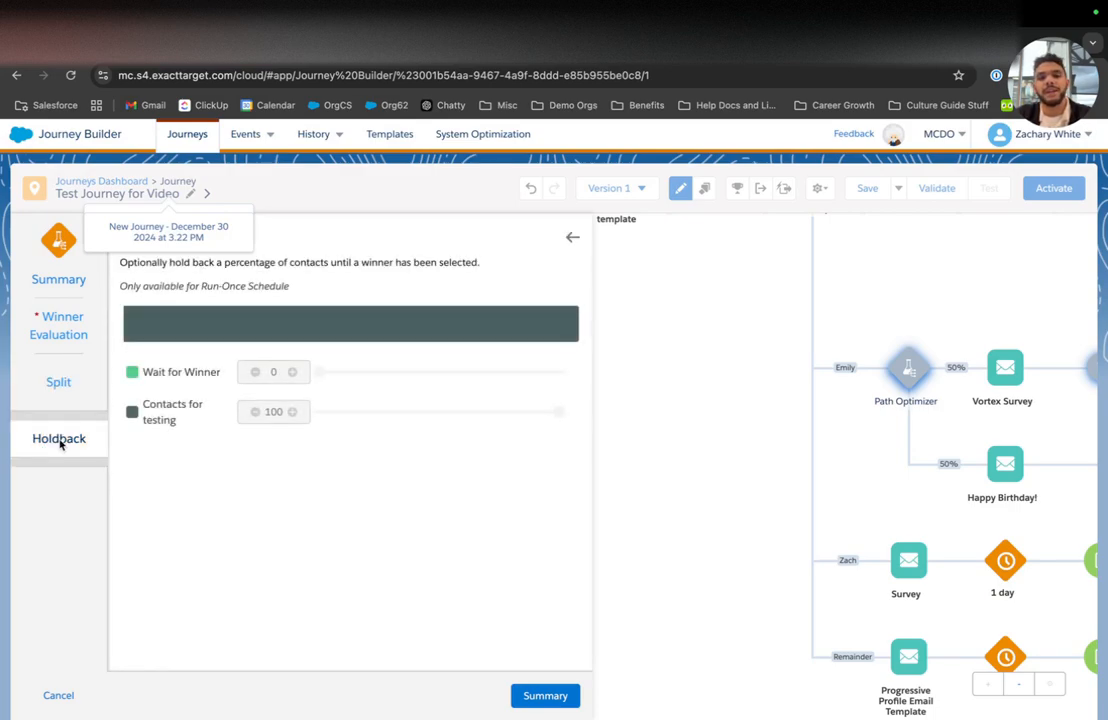
Step: Set the journey entry schedule to Run Once on activation
click(545, 695)
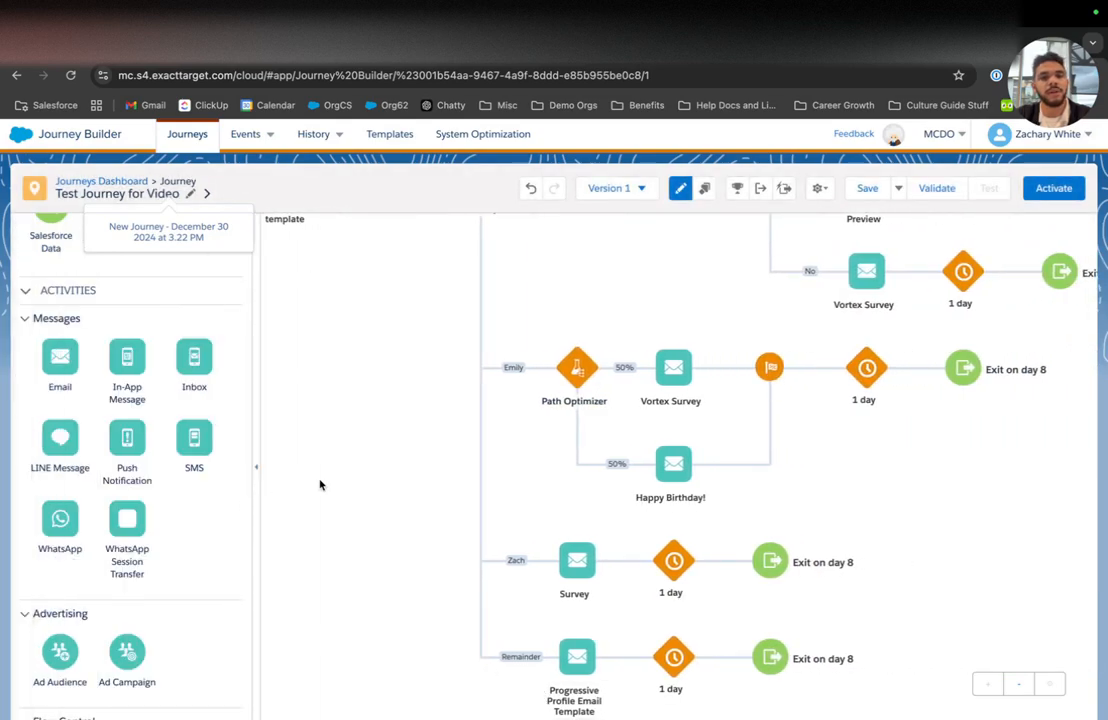
scroll(320, 485, up, 3)
scroll(320, 485, left, 10)
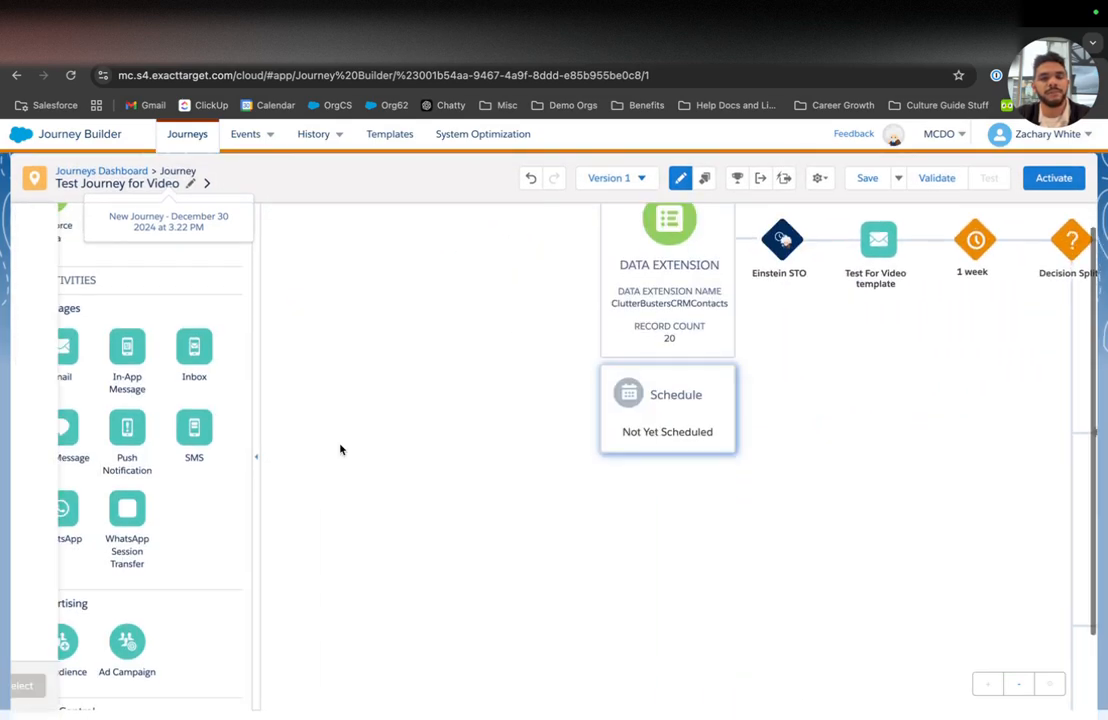
click(127, 372)
click(557, 688)
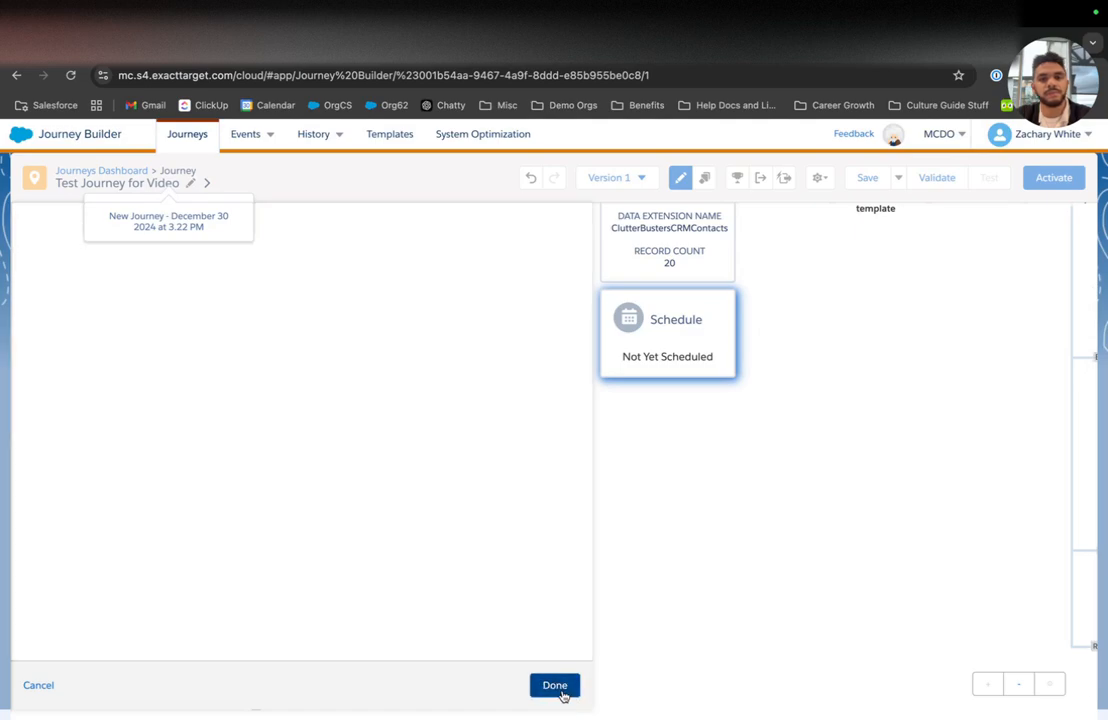
click(552, 687)
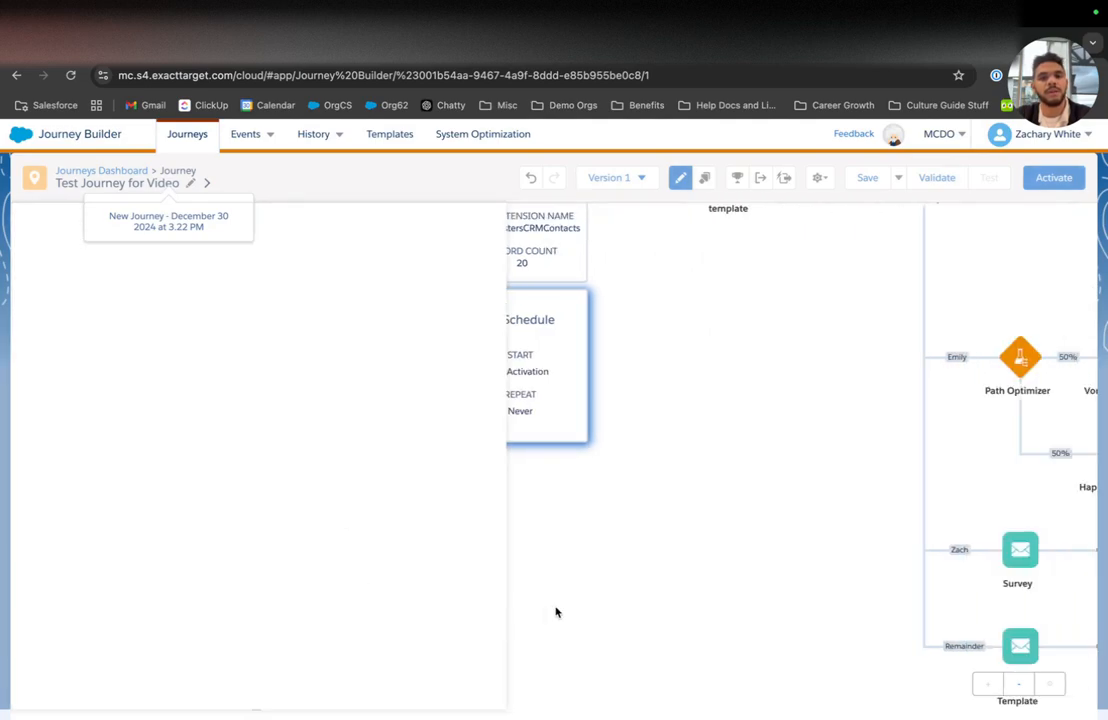
scroll(591, 539, right, 3)
Step: Set the Path Optimizer holdback to 70% Wait for Winner, 30% testing
click(712, 358)
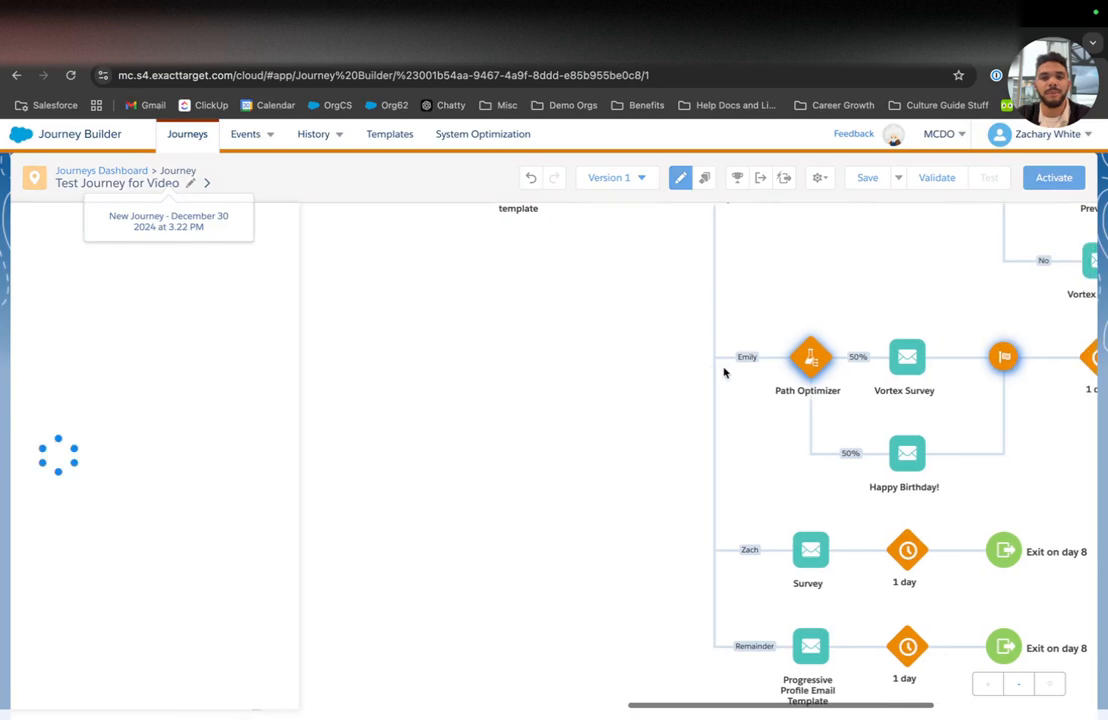
click(565, 598)
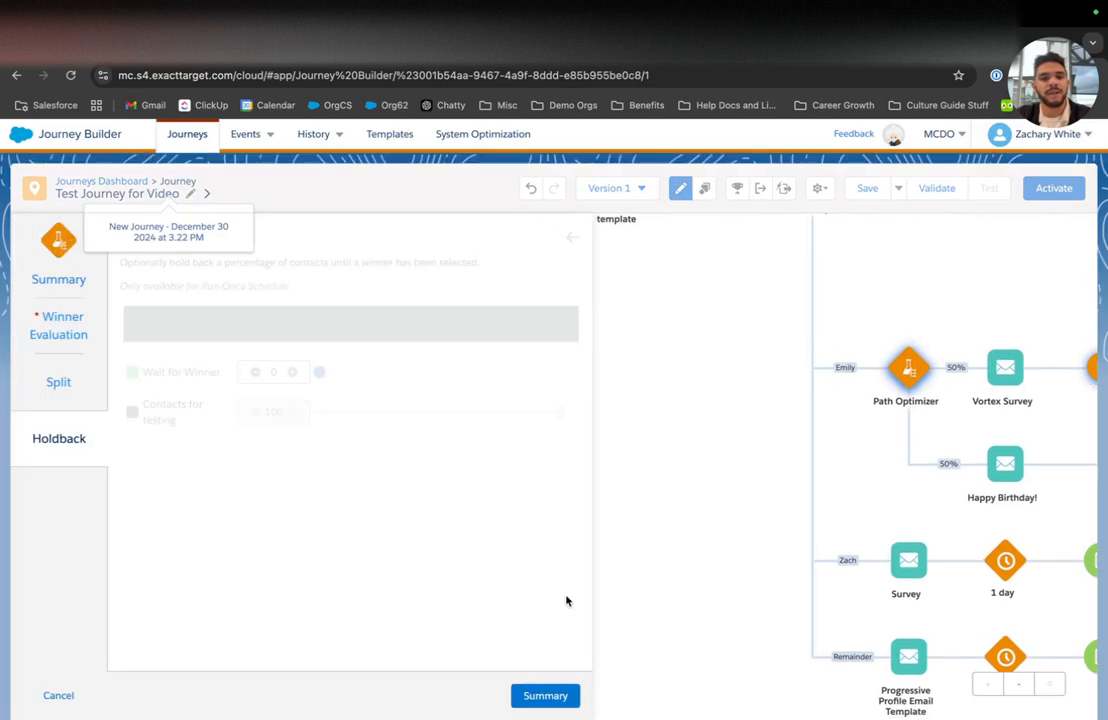
drag(320, 378, 491, 380)
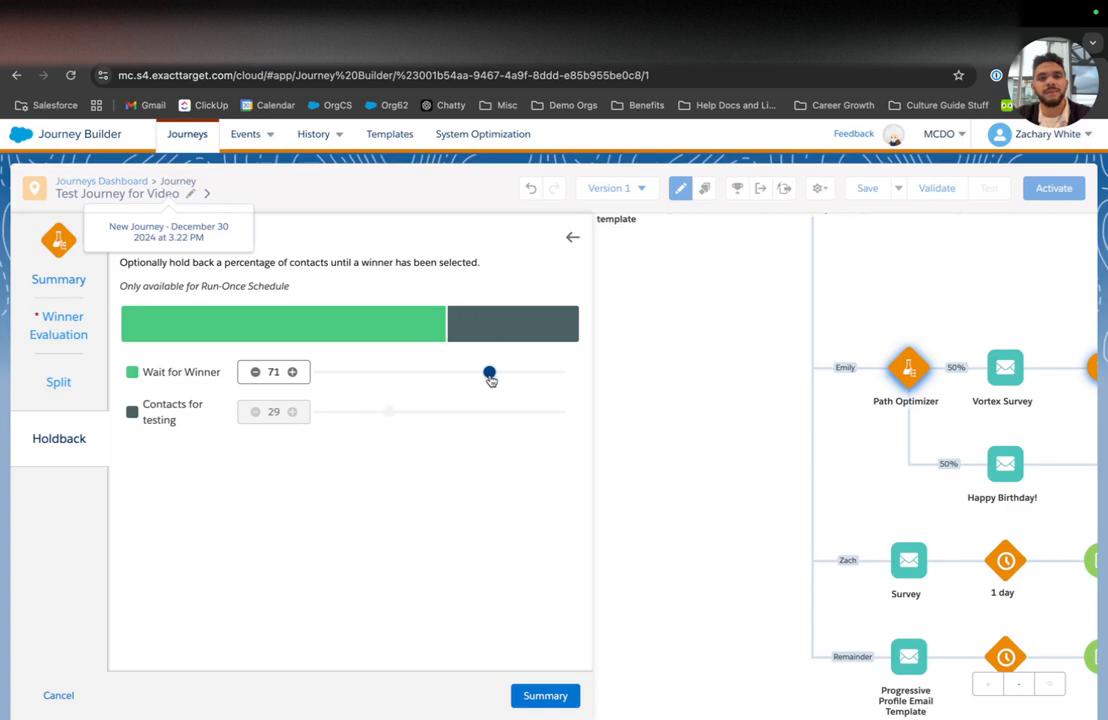
click(255, 371)
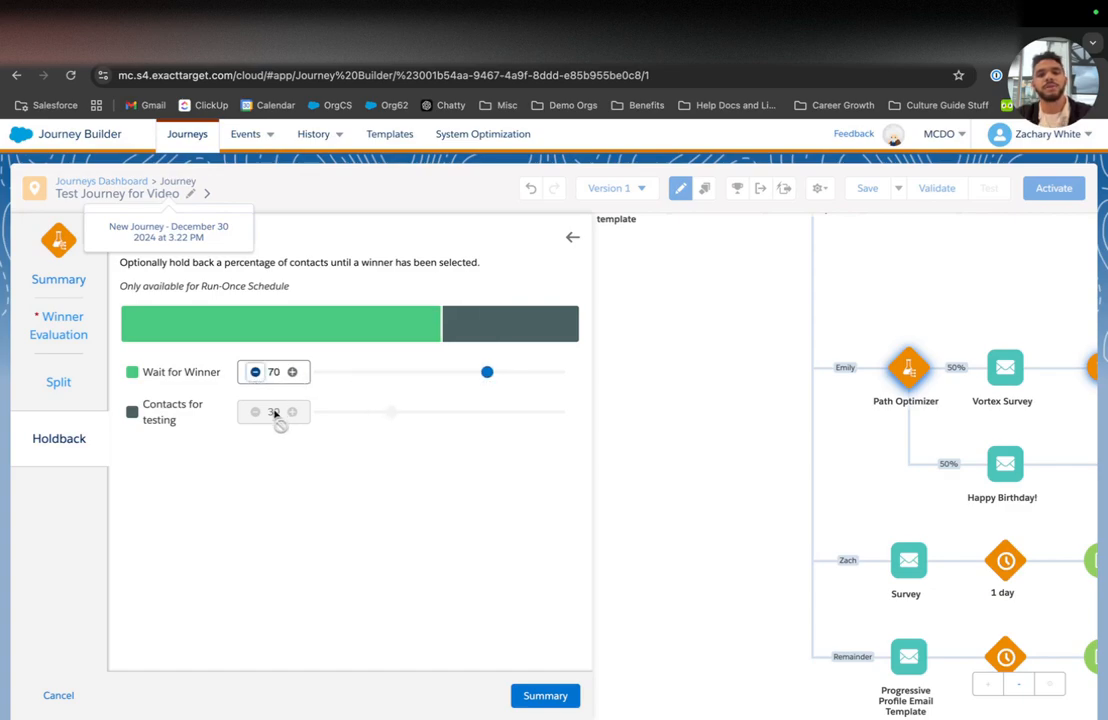
scroll(960, 405, right, 3)
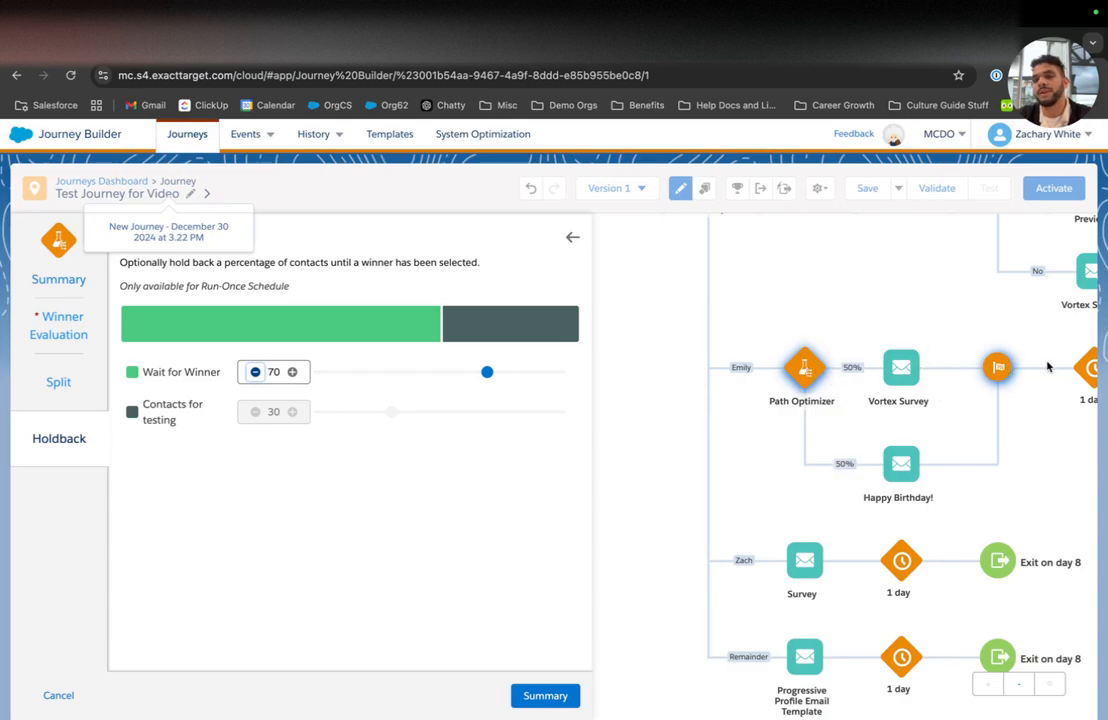
scroll(700, 450, right, 5)
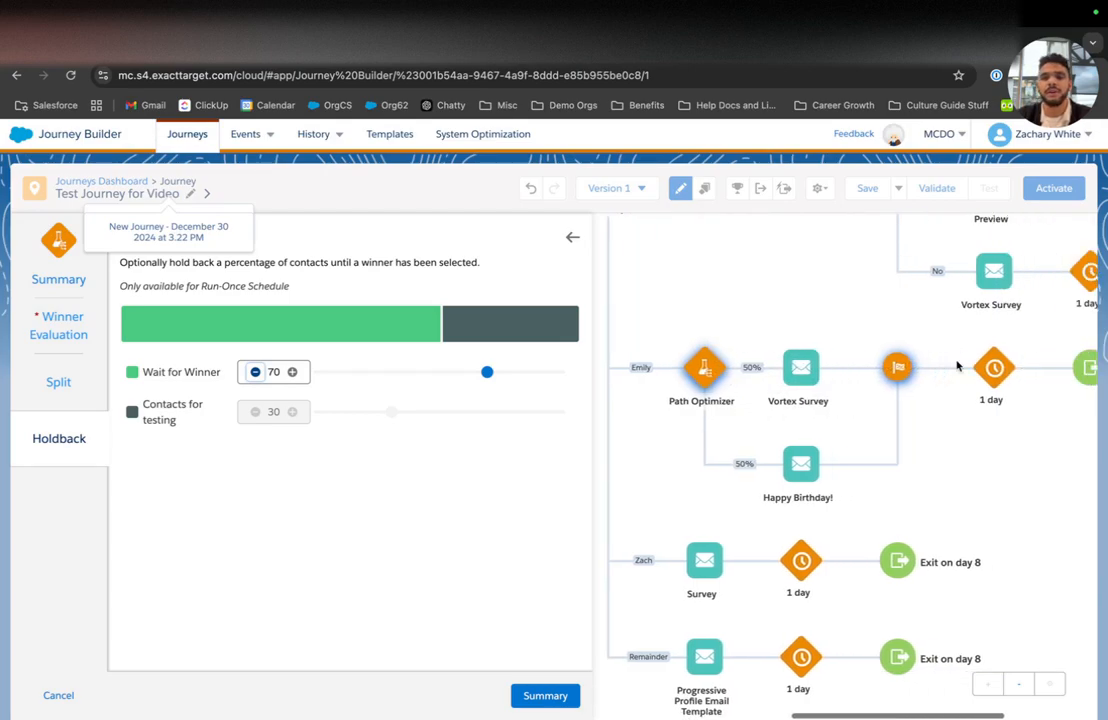
click(548, 695)
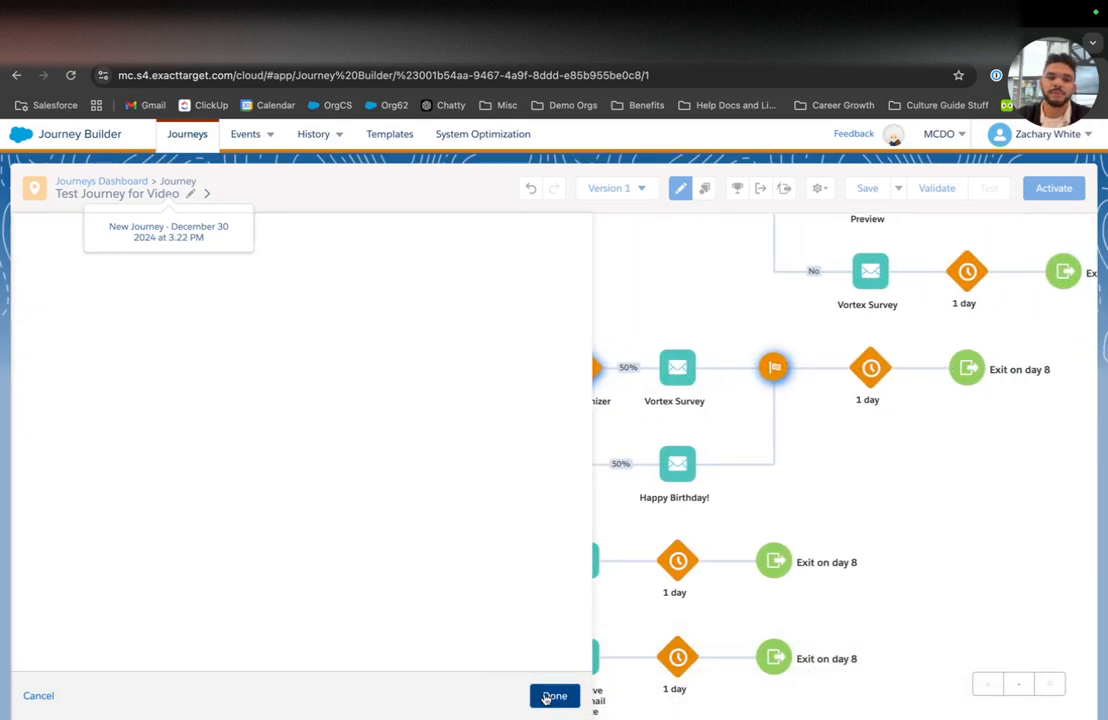
click(548, 695)
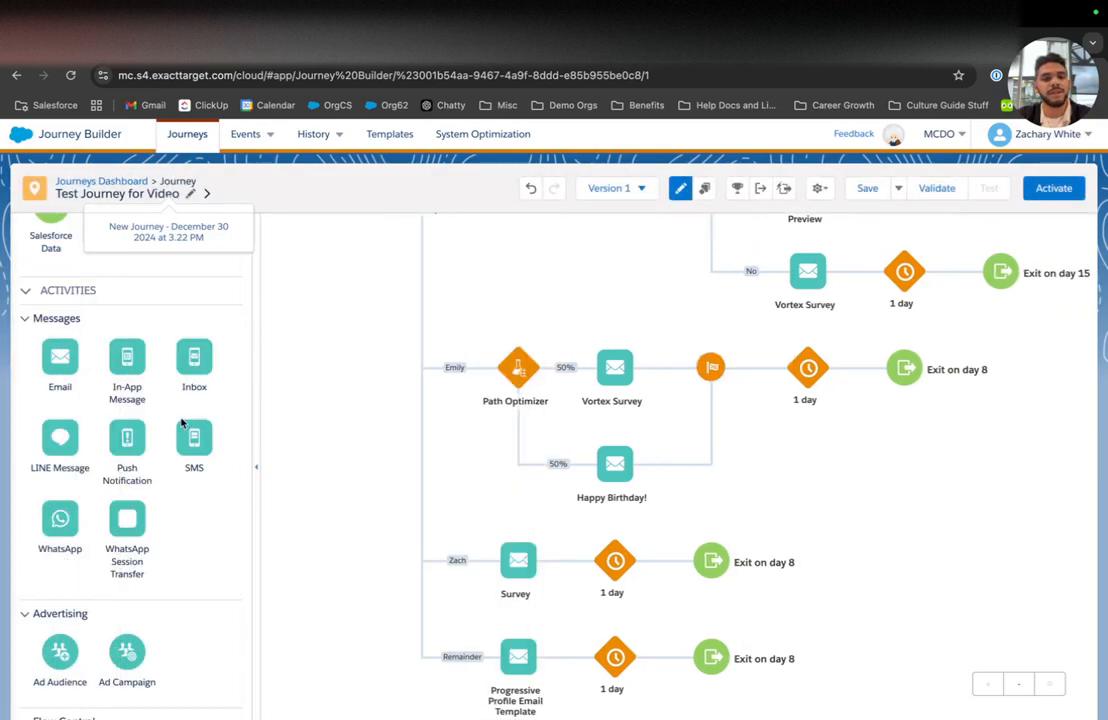
Step: Add Joins to the Emily and Zach branches and merge them into the shared join
scroll(181, 423, up, 5)
scroll(181, 423, down, 10)
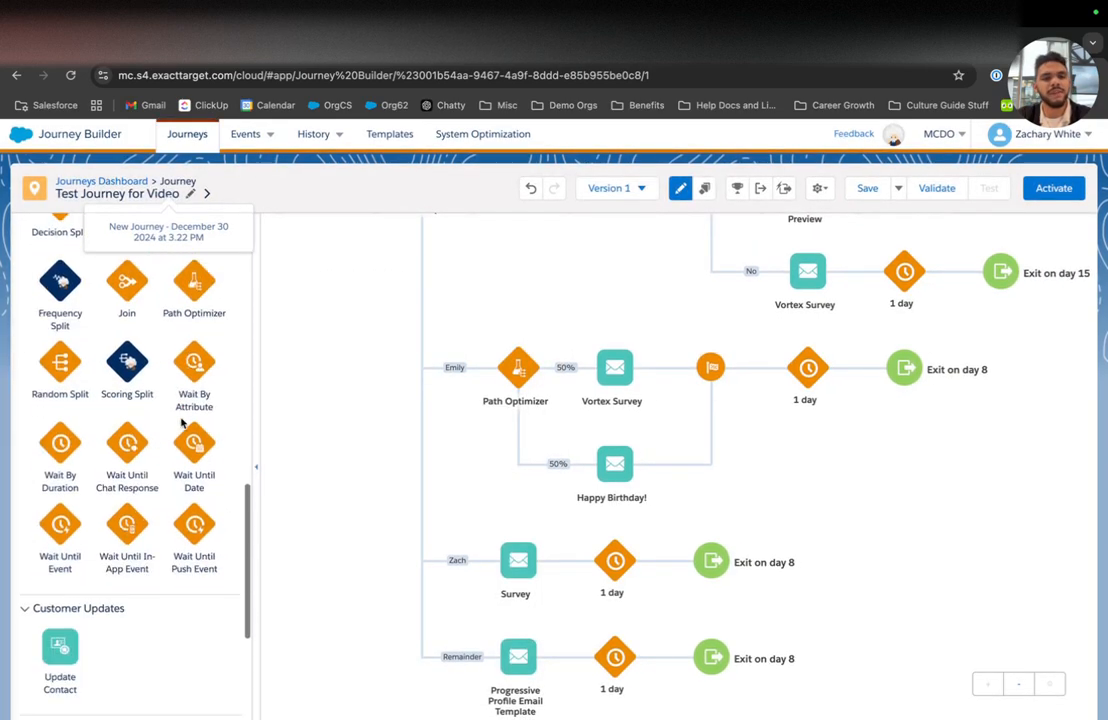
scroll(181, 423, up, 1)
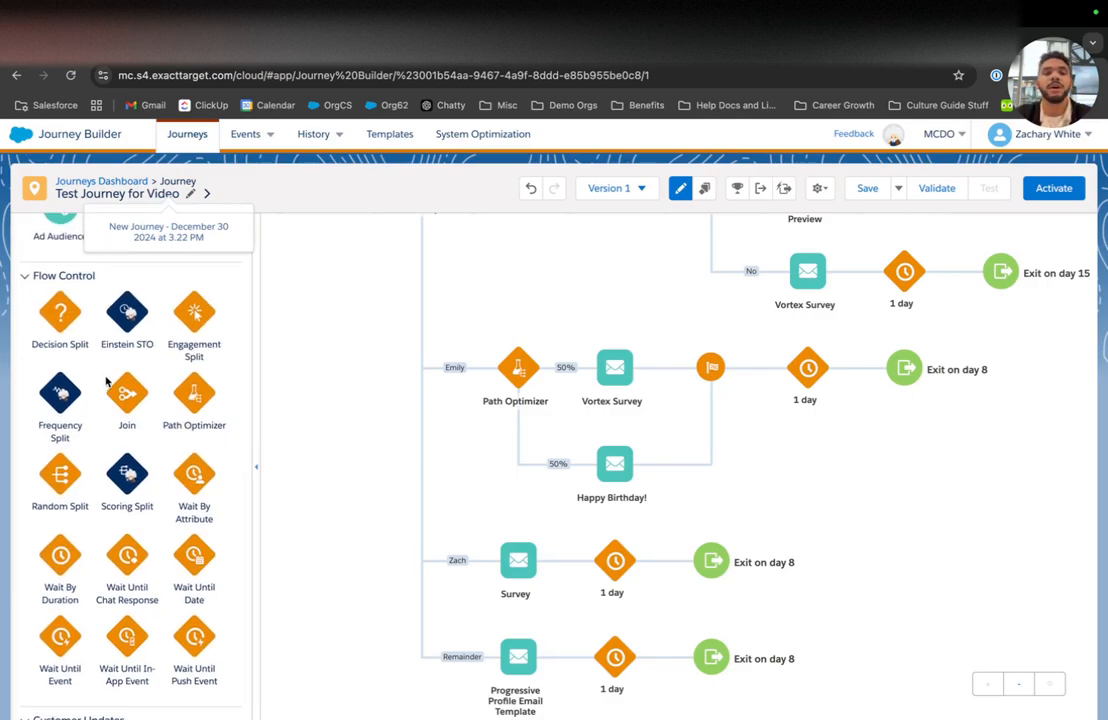
drag(127, 393, 855, 370)
drag(994, 440, 1000, 324)
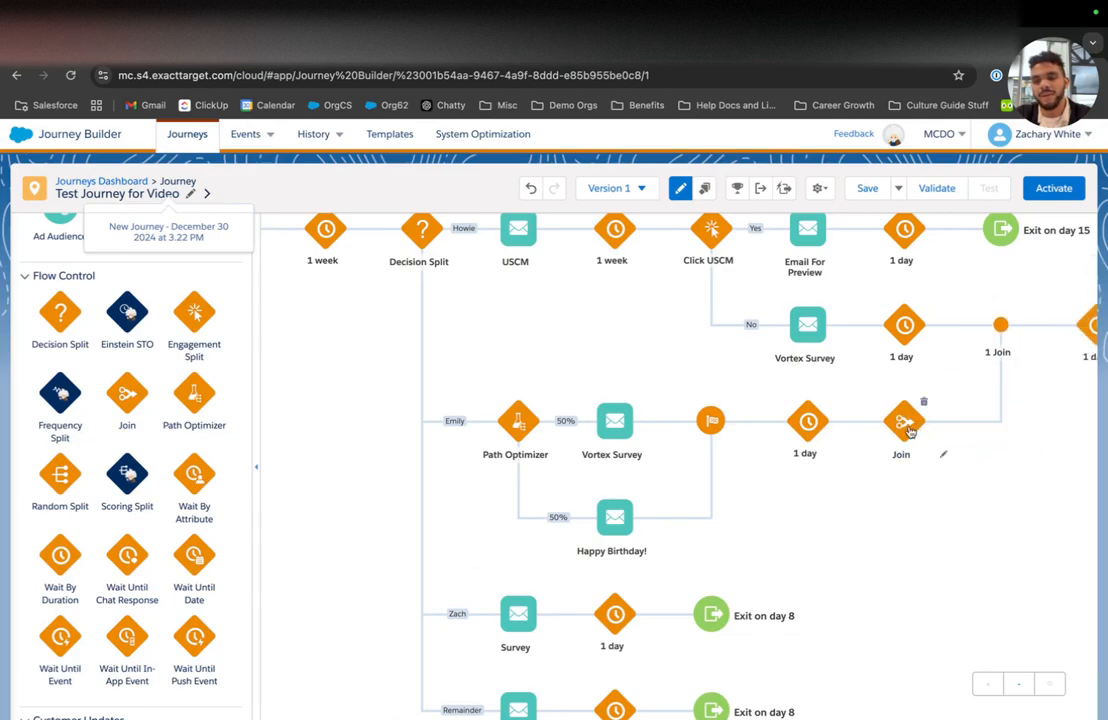
drag(135, 393, 657, 627)
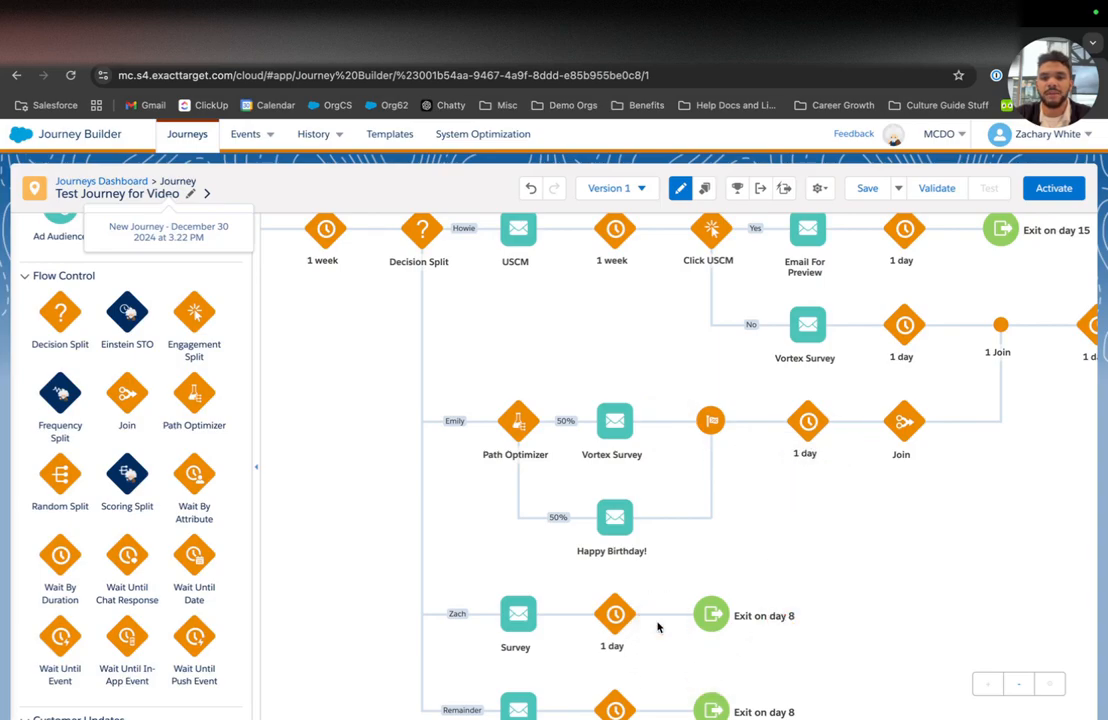
drag(810, 613, 940, 325)
Step: Join the top branch into the shared path and insert a Random Split after Emily's flag
scroll(723, 551, right, 1)
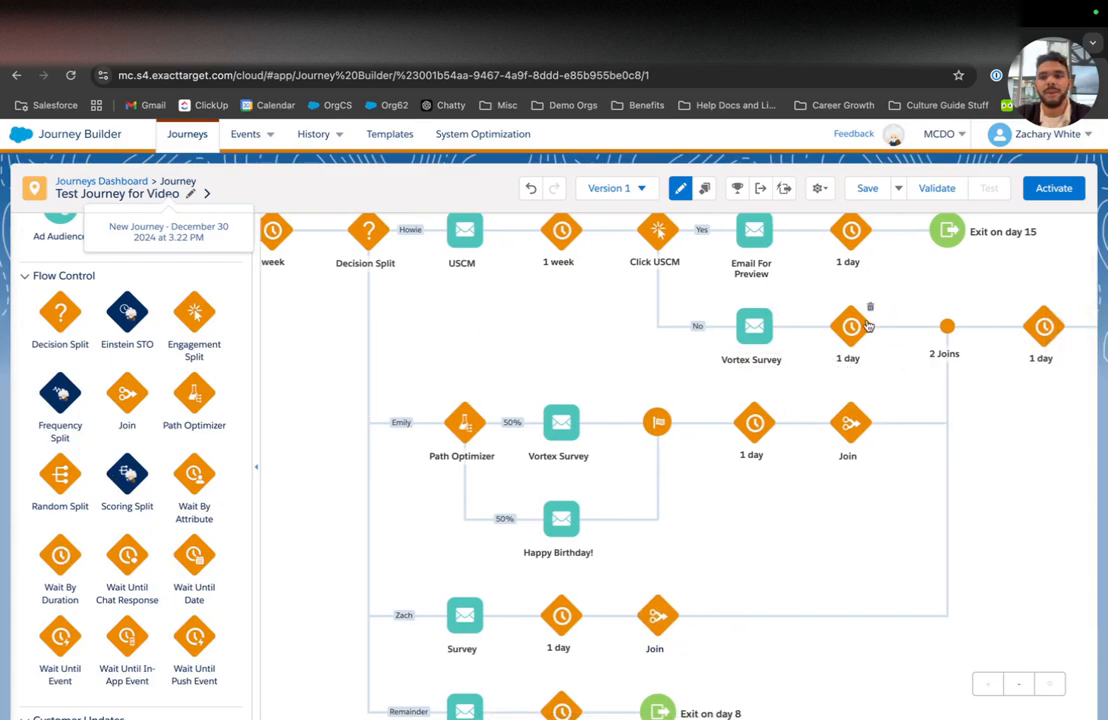
drag(122, 395, 910, 285)
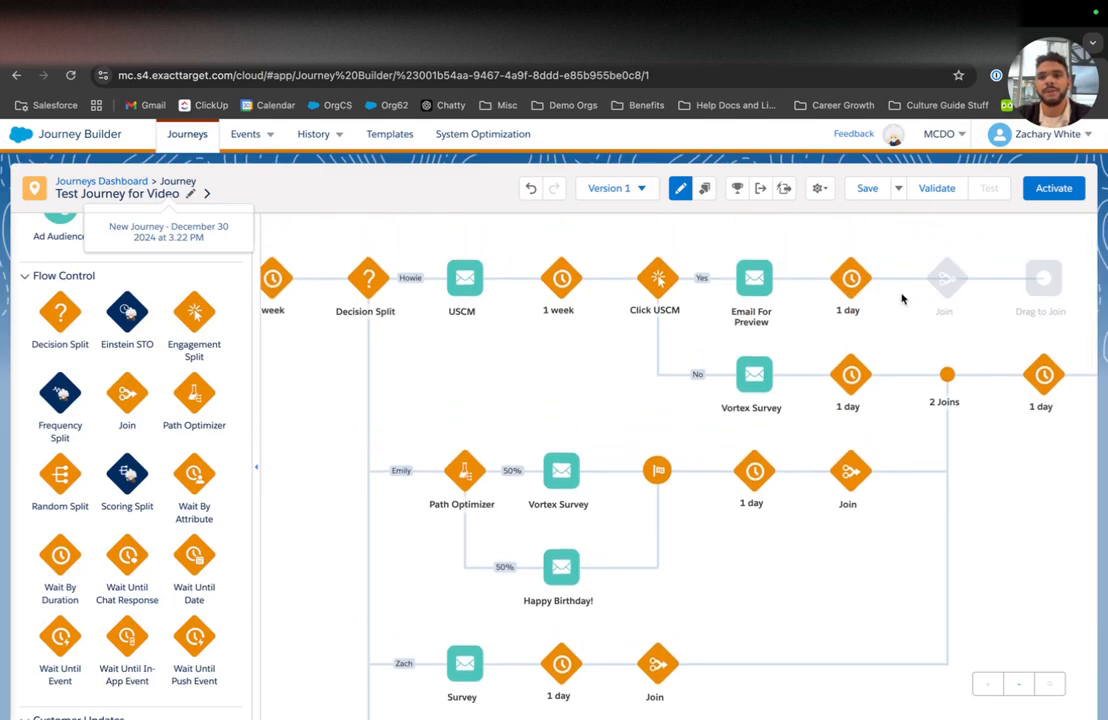
drag(1043, 282, 890, 364)
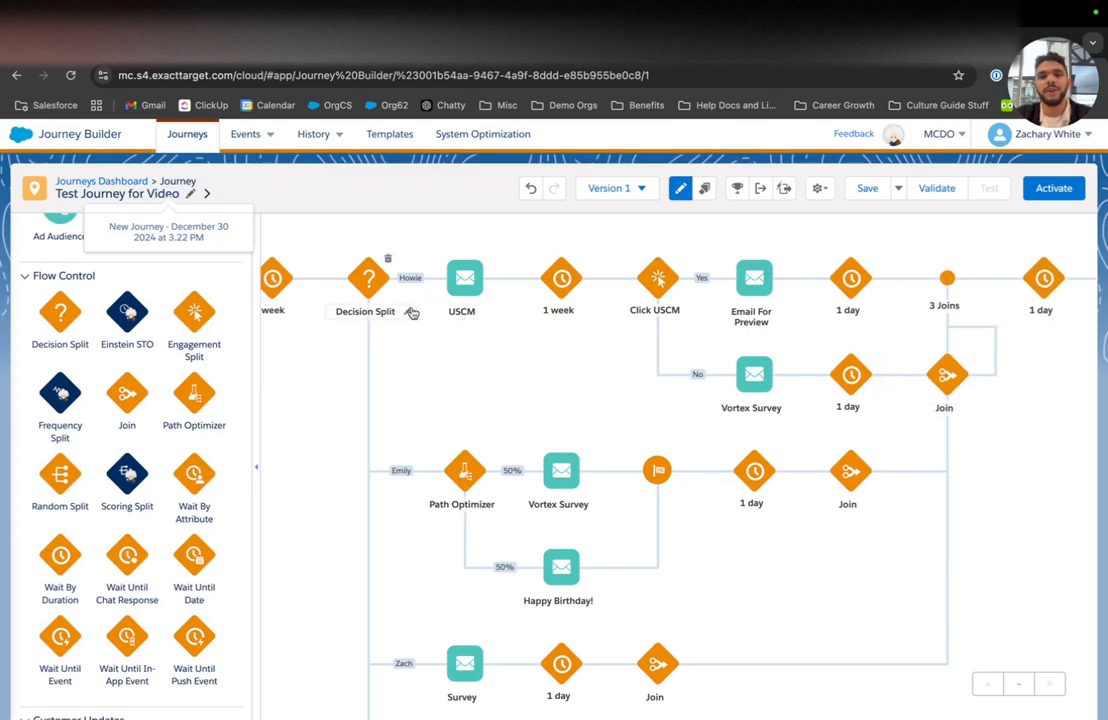
scroll(965, 385, right, 3)
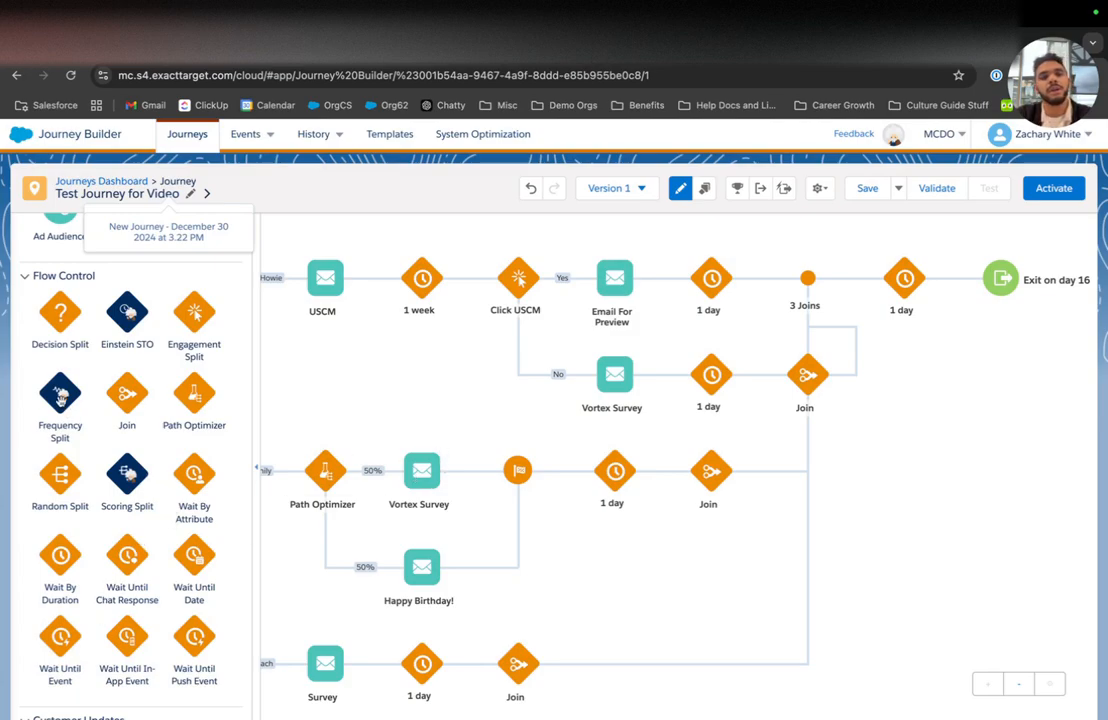
drag(62, 483, 584, 487)
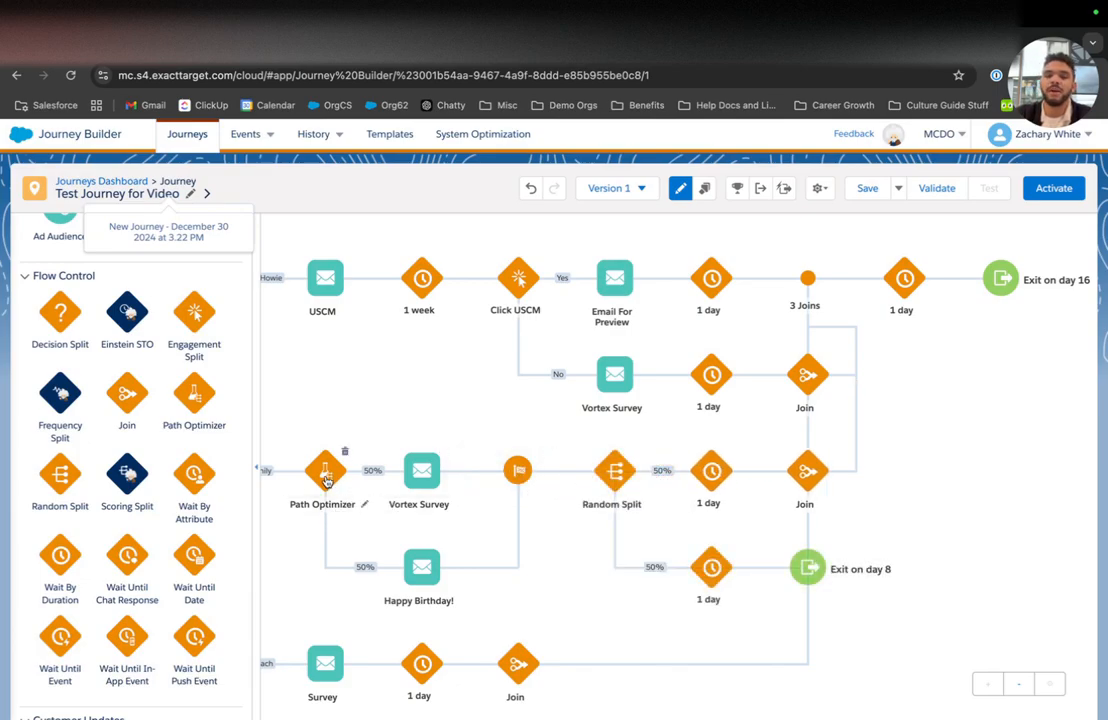
Step: Give the Random Split four paths at 25% each
click(614, 470)
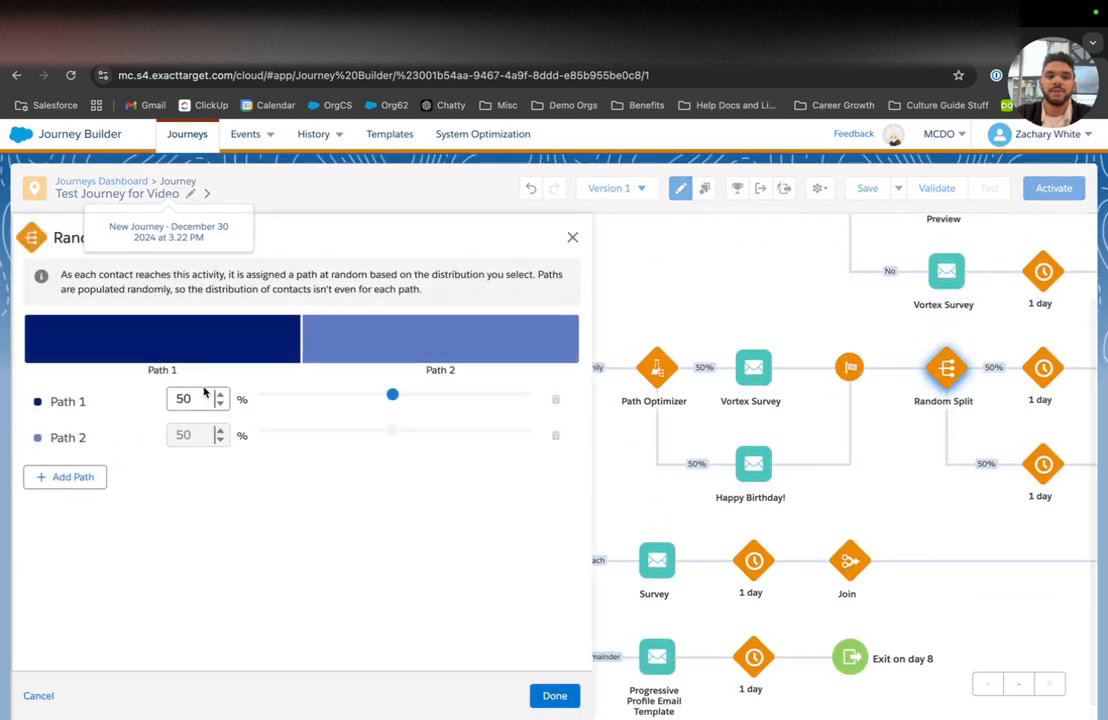
click(88, 480)
click(81, 514)
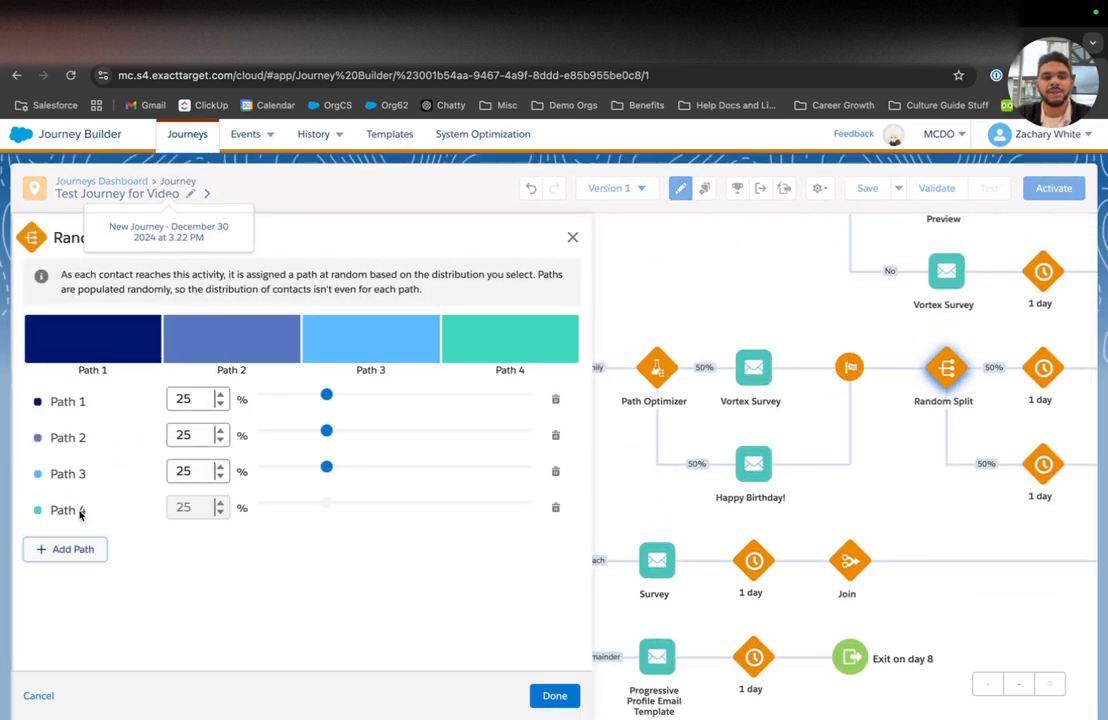
click(556, 697)
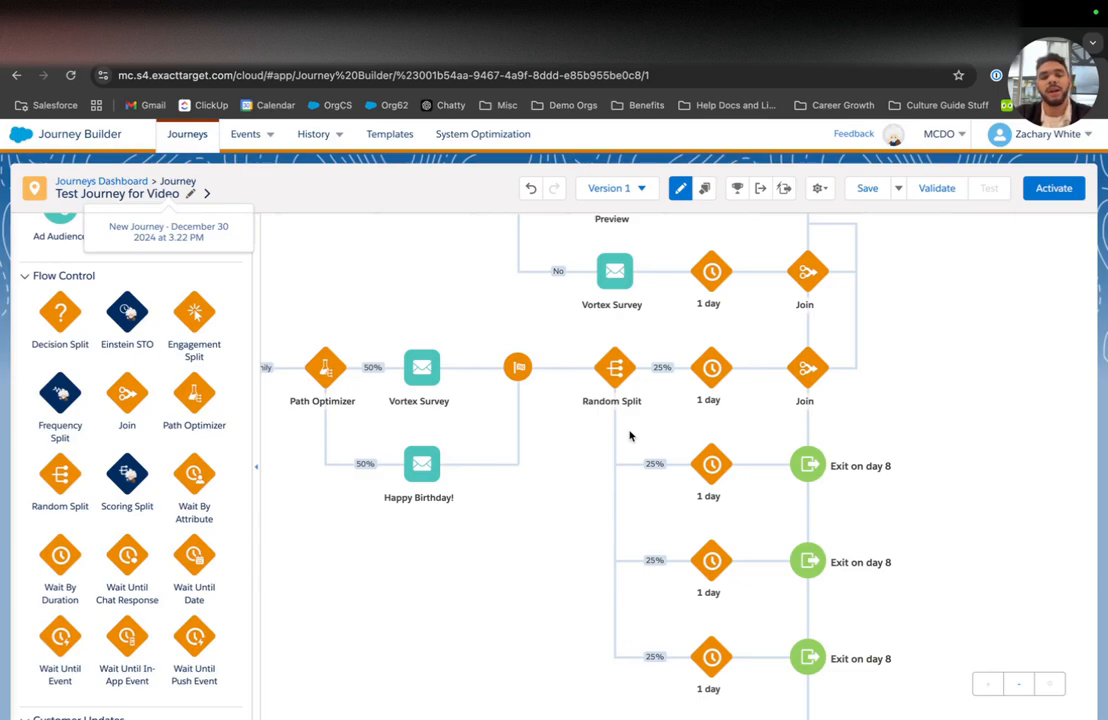
Step: Delete the Random Split from the Emily branch
mouse_move(617, 368)
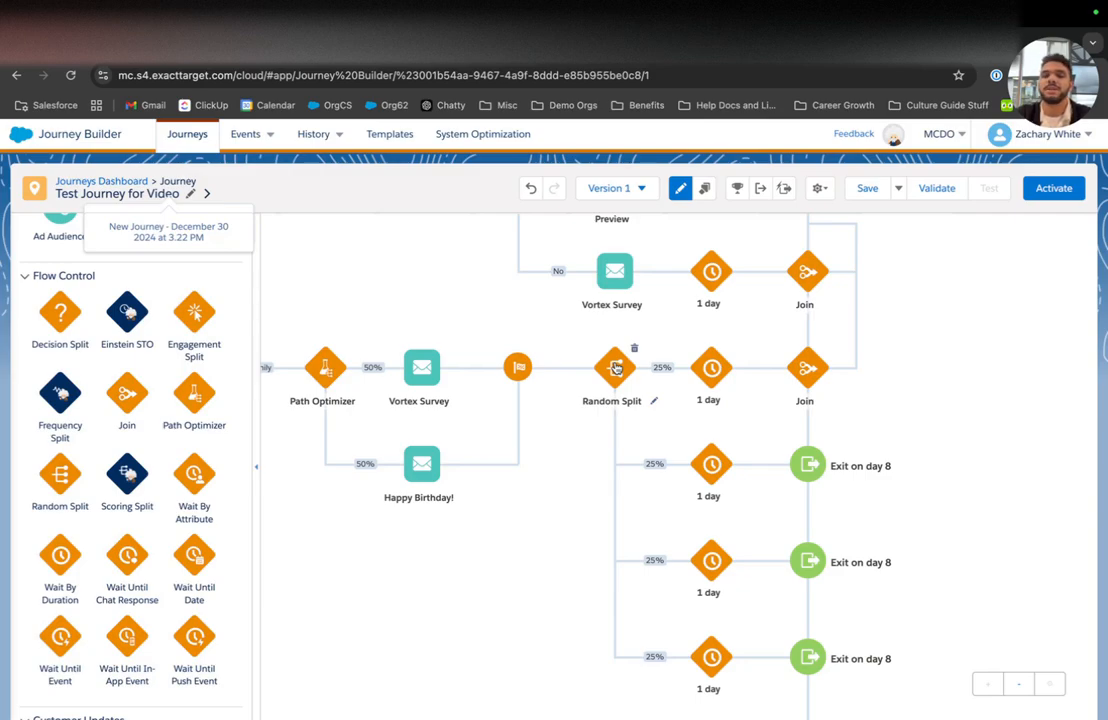
click(634, 348)
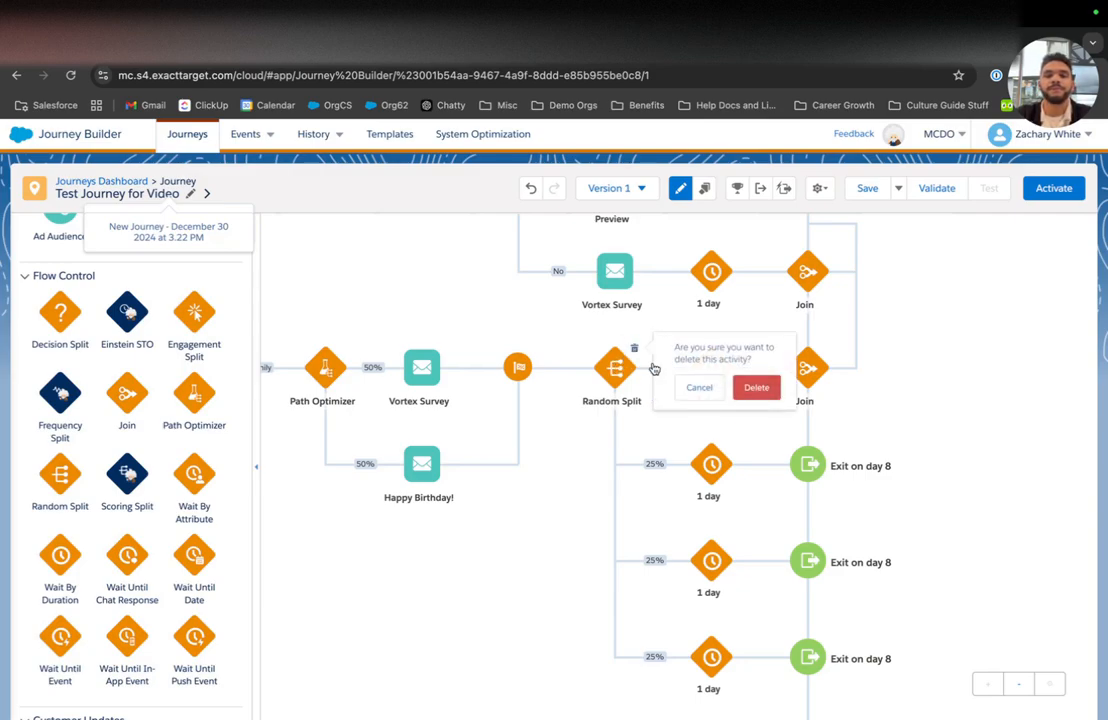
click(762, 391)
scroll(151, 501, down, 1)
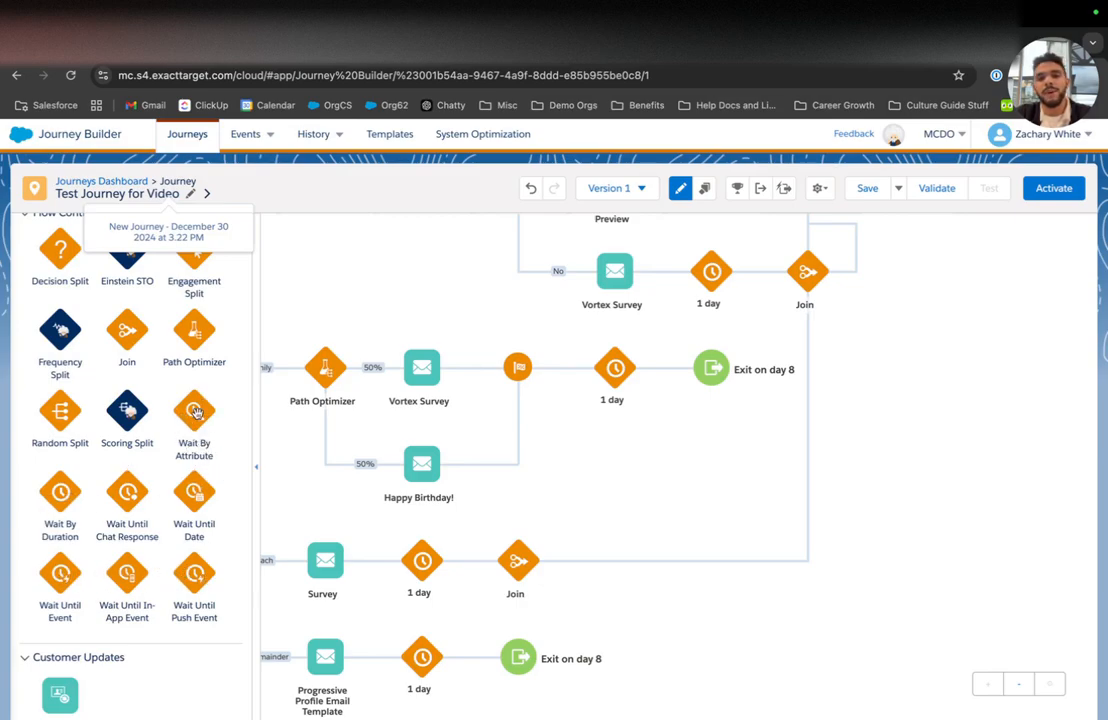
mouse_move(197, 412)
mouse_down()
mouse_move(537, 372)
mouse_move(676, 374)
mouse_move(169, 418)
mouse_move(202, 414)
mouse_up()
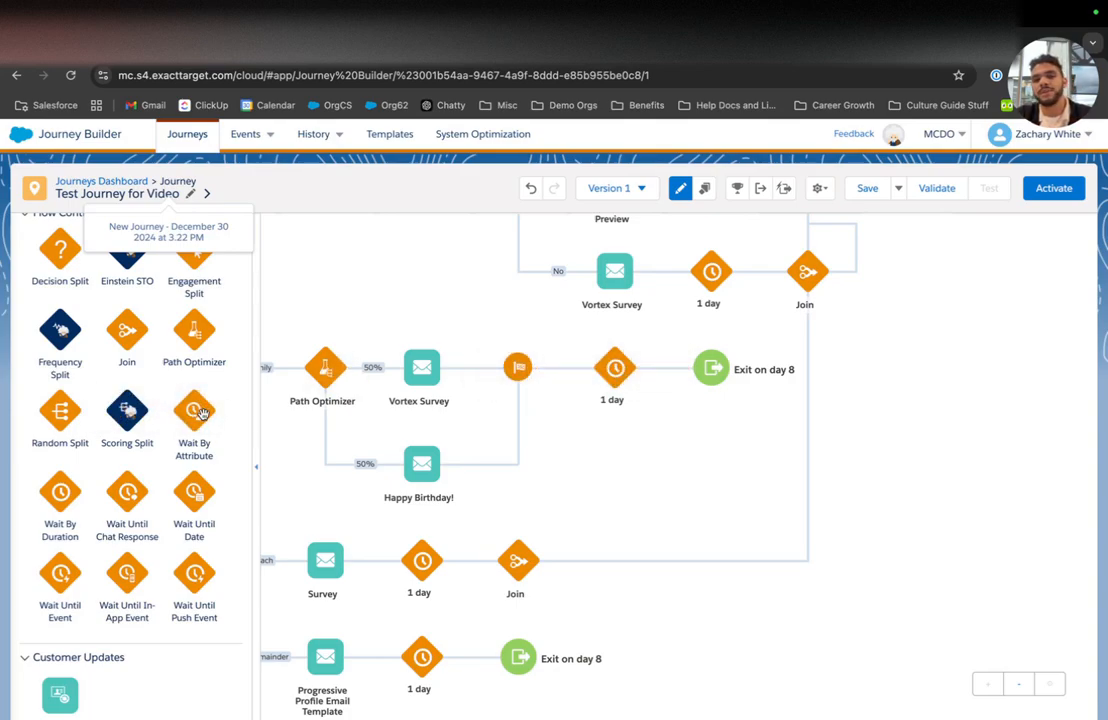
drag(49, 498, 79, 507)
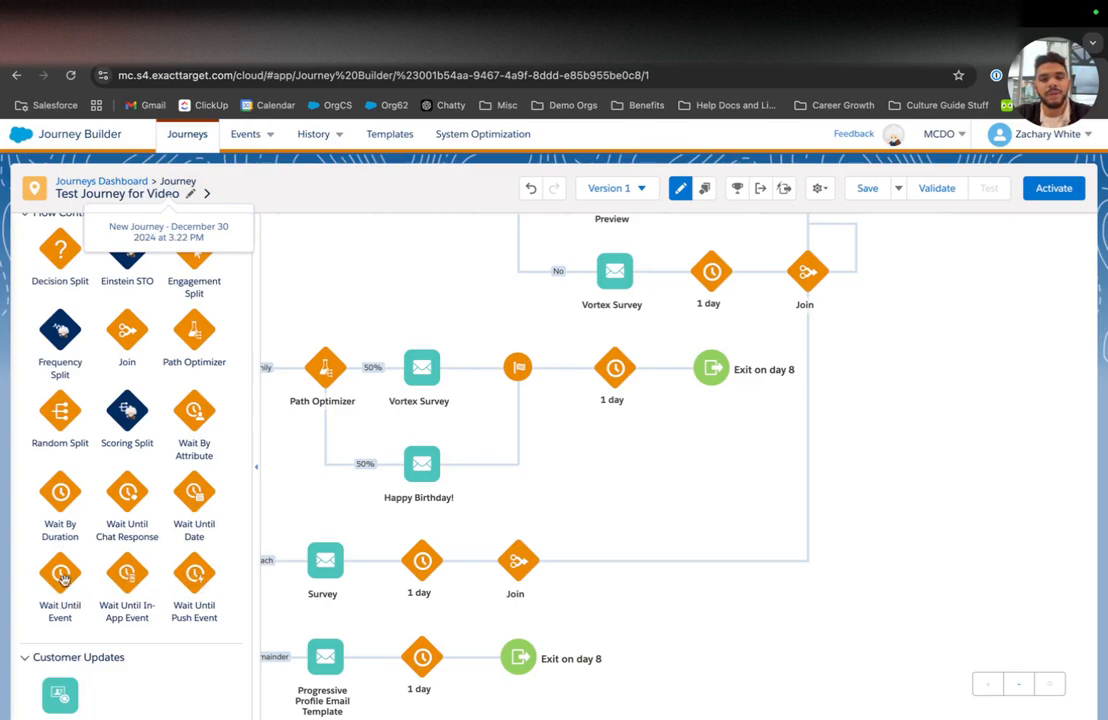
drag(185, 502, 304, 295)
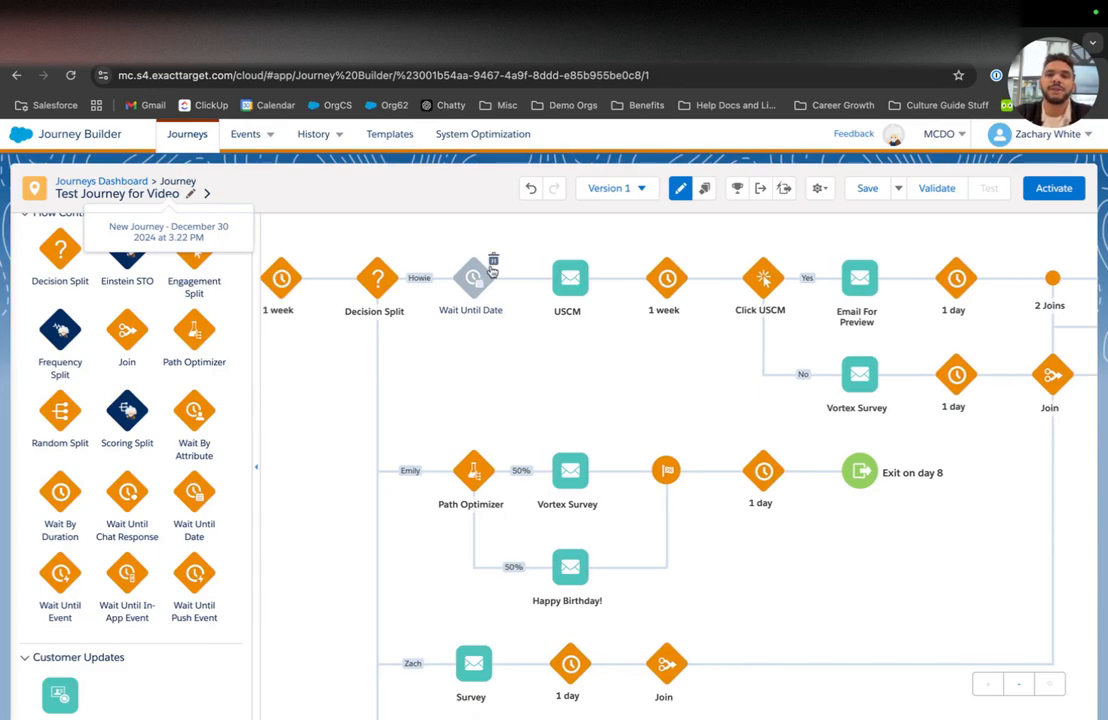
click(493, 260)
click(614, 298)
scroll(470, 507, down, 1)
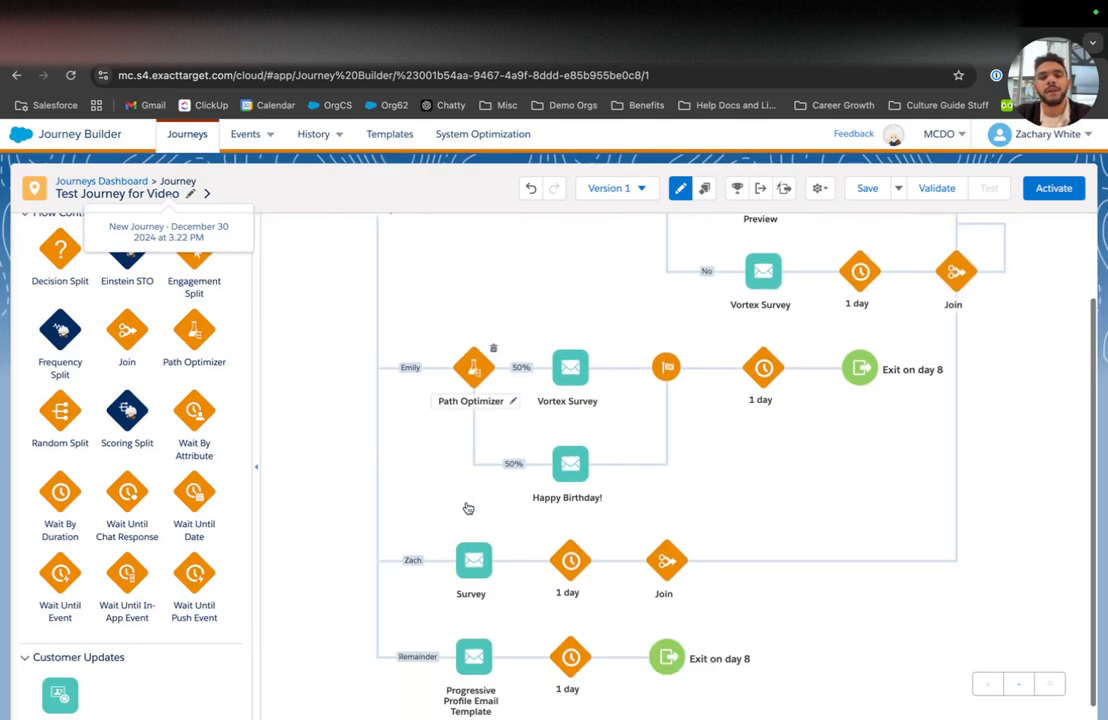
scroll(99, 549, down, 3)
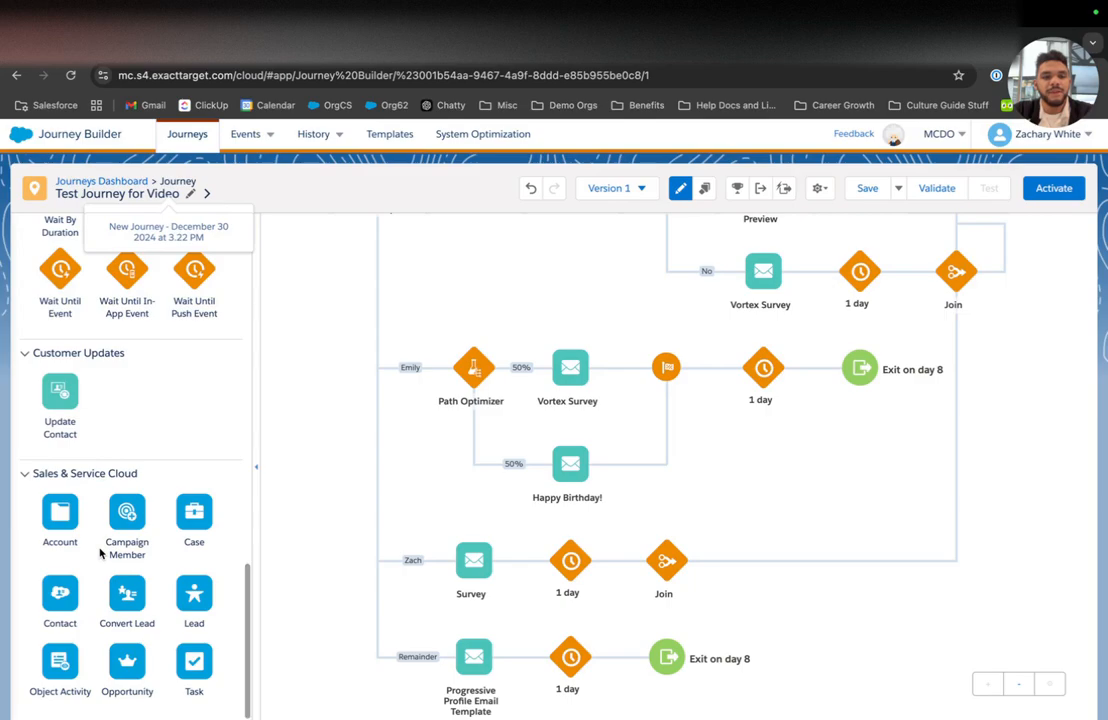
mouse_move(547, 573)
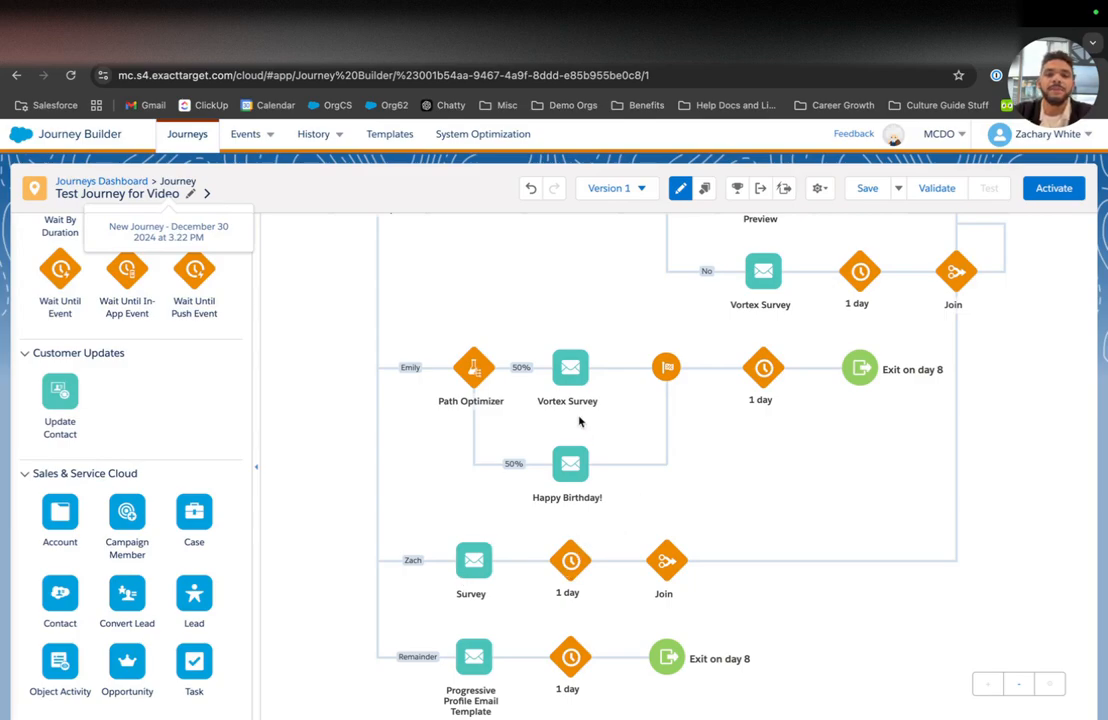
scroll(578, 422, up, 1)
scroll(359, 322, left, 3)
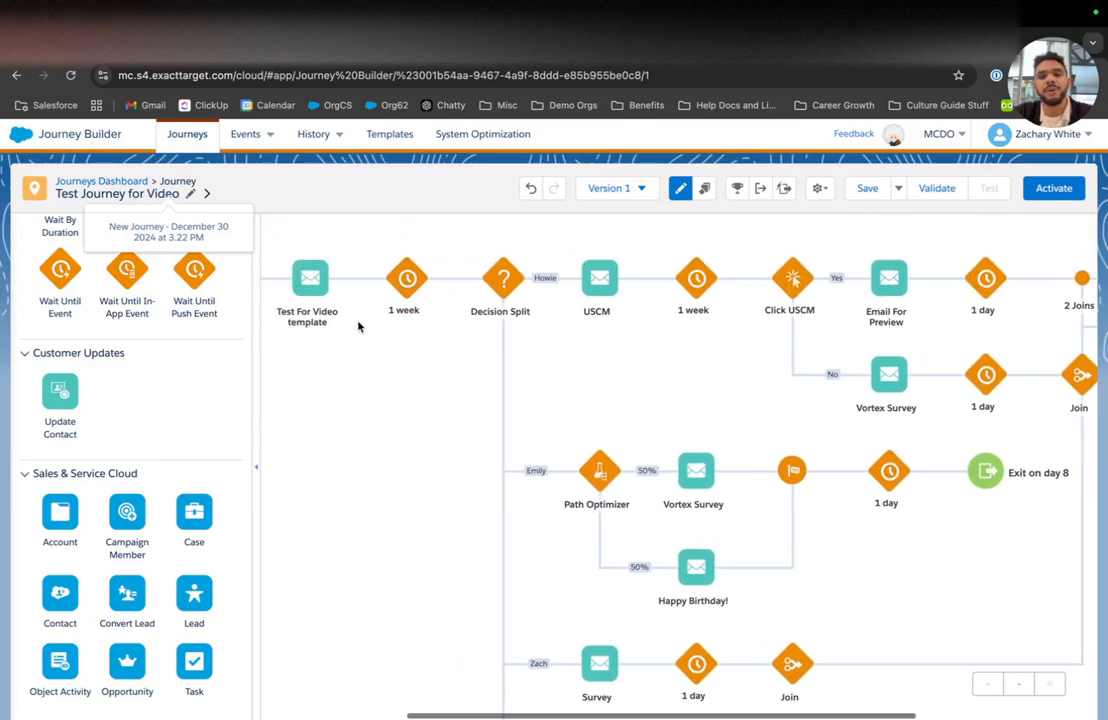
scroll(650, 314, right, 5)
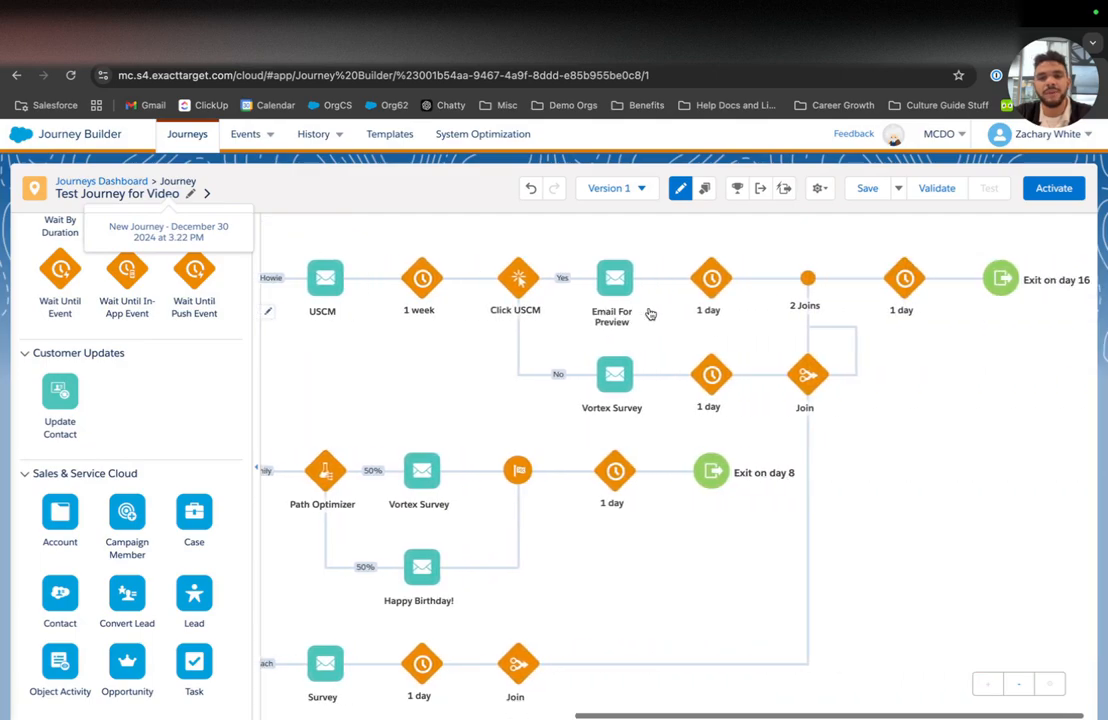
scroll(650, 314, left, 5)
scroll(637, 400, down, 1)
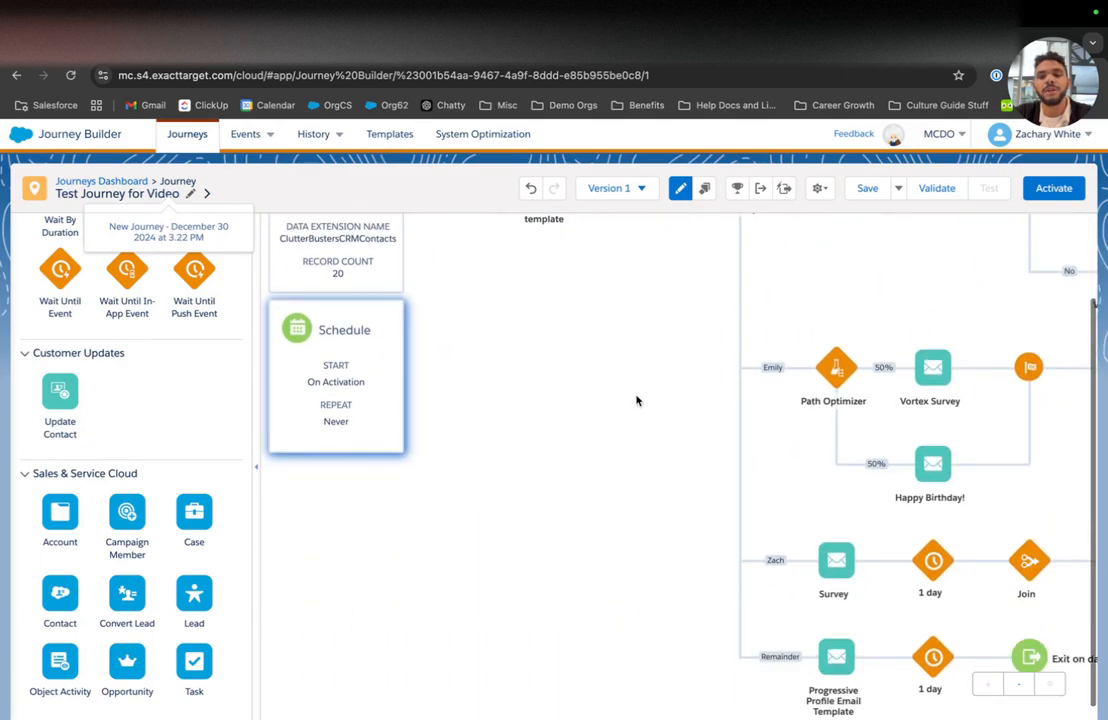
scroll(637, 400, right, 5)
scroll(637, 400, right, 1)
scroll(637, 400, left, 1)
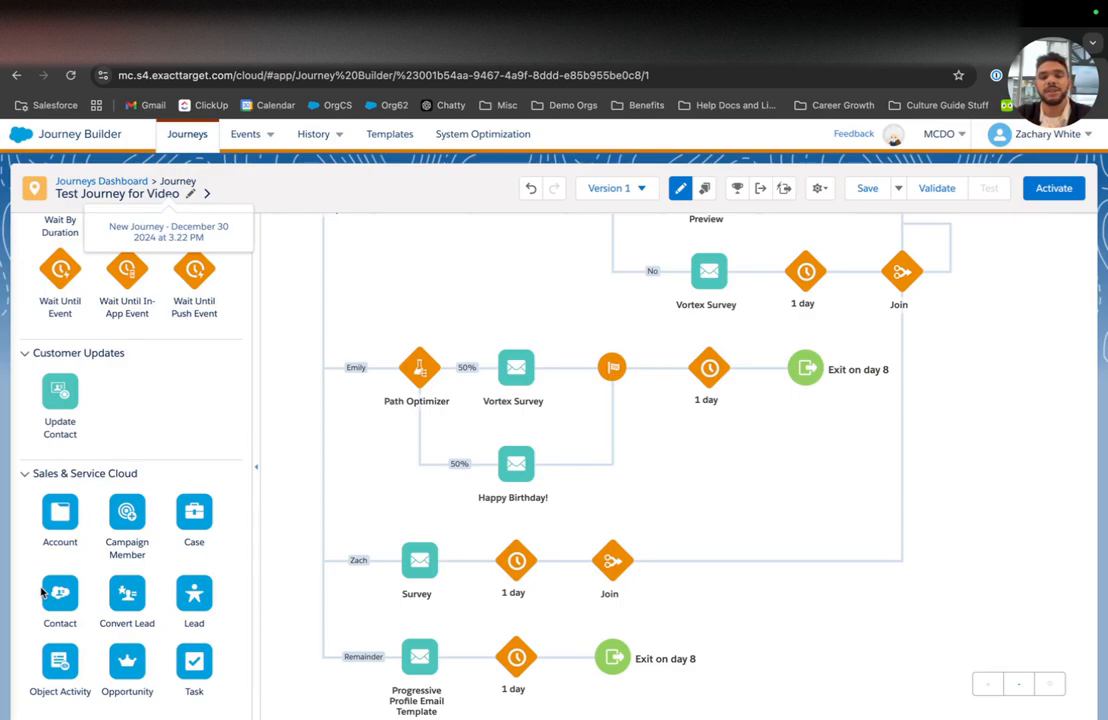
Step: Place a Sales & Service Cloud Task activity between the Survey email and the 1 day wait
drag(192, 594, 140, 662)
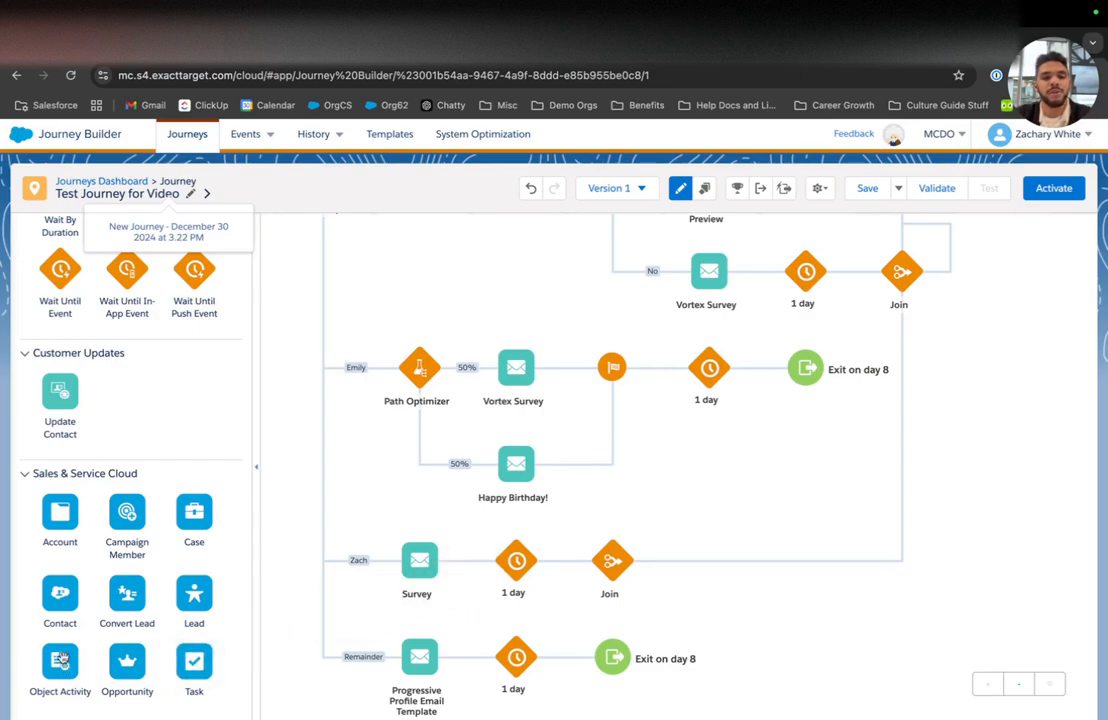
drag(573, 560, 43, 603)
mouse_move(194, 512)
mouse_down()
mouse_move(569, 564)
mouse_move(70, 553)
mouse_move(196, 517)
mouse_up()
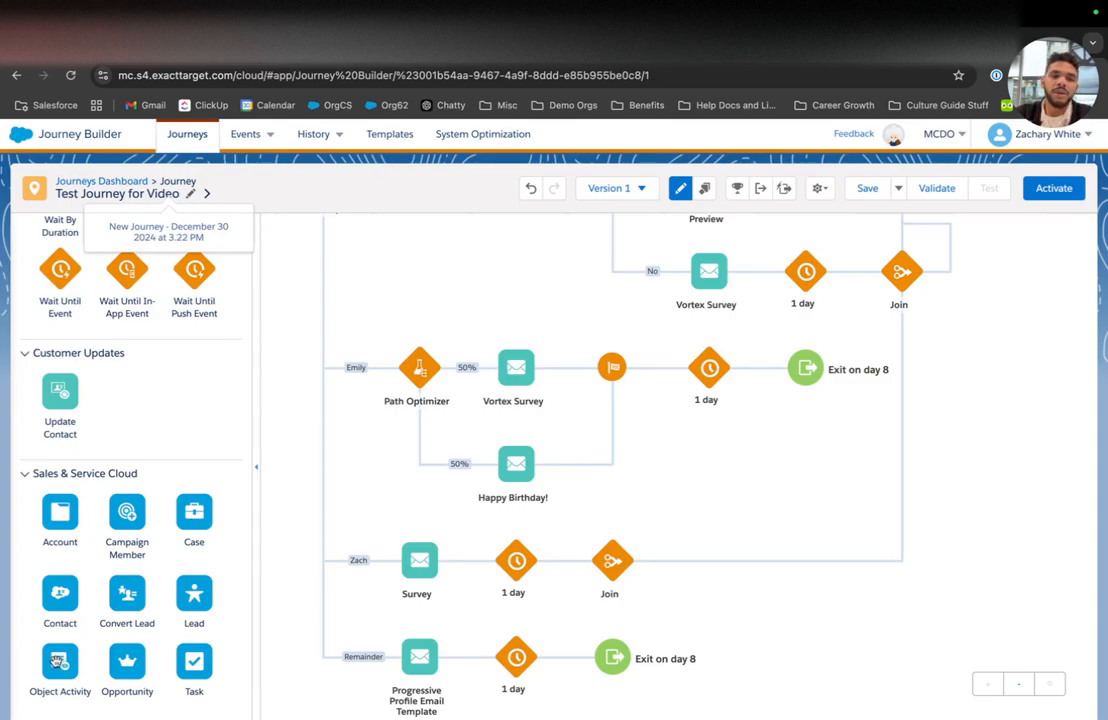
mouse_move(57, 661)
mouse_down()
mouse_move(519, 626)
mouse_move(470, 567)
mouse_move(59, 658)
mouse_up()
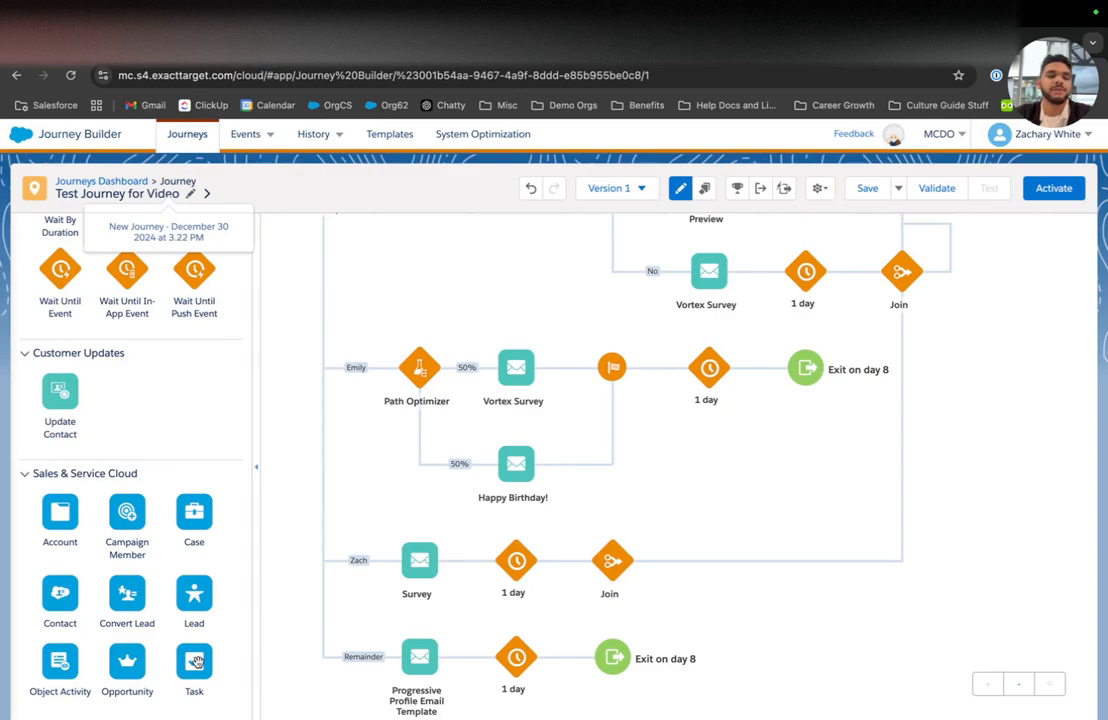
drag(197, 662, 480, 566)
Step: Set the new Task activity to Create New record
click(519, 563)
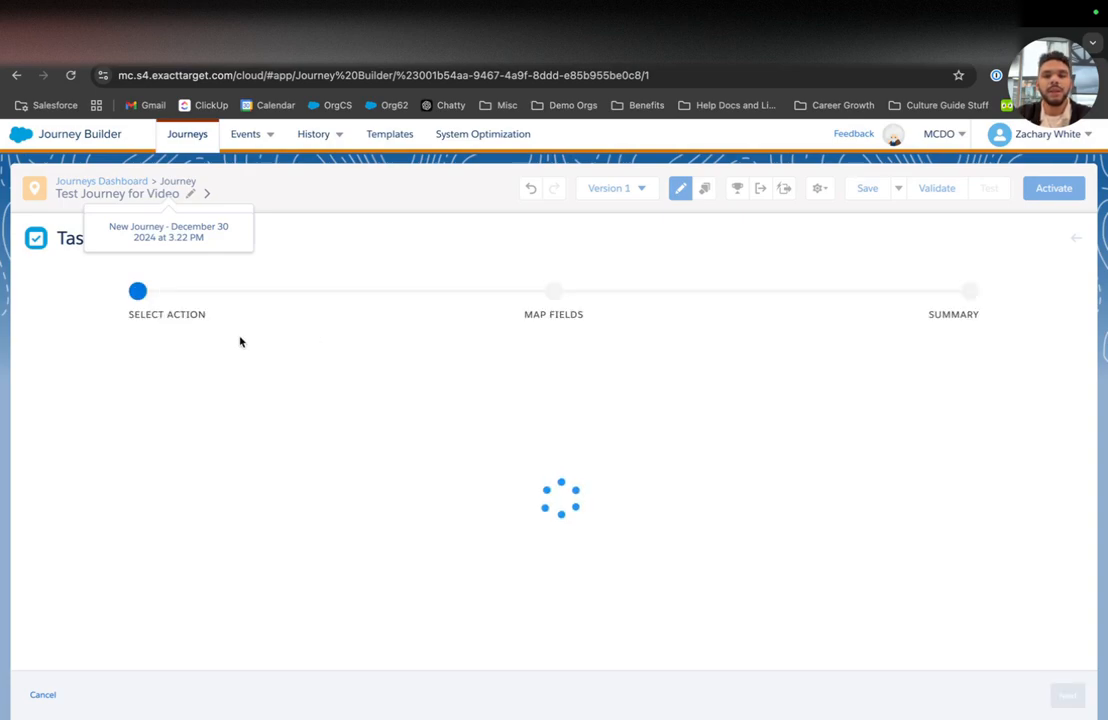
click(146, 424)
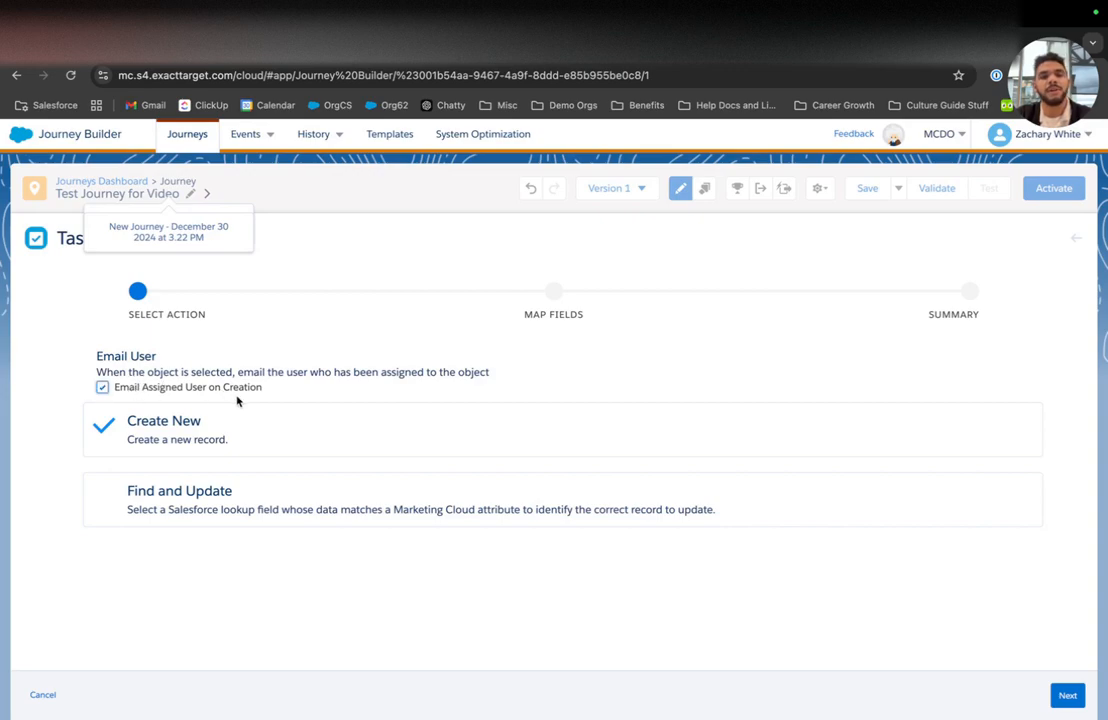
click(1067, 695)
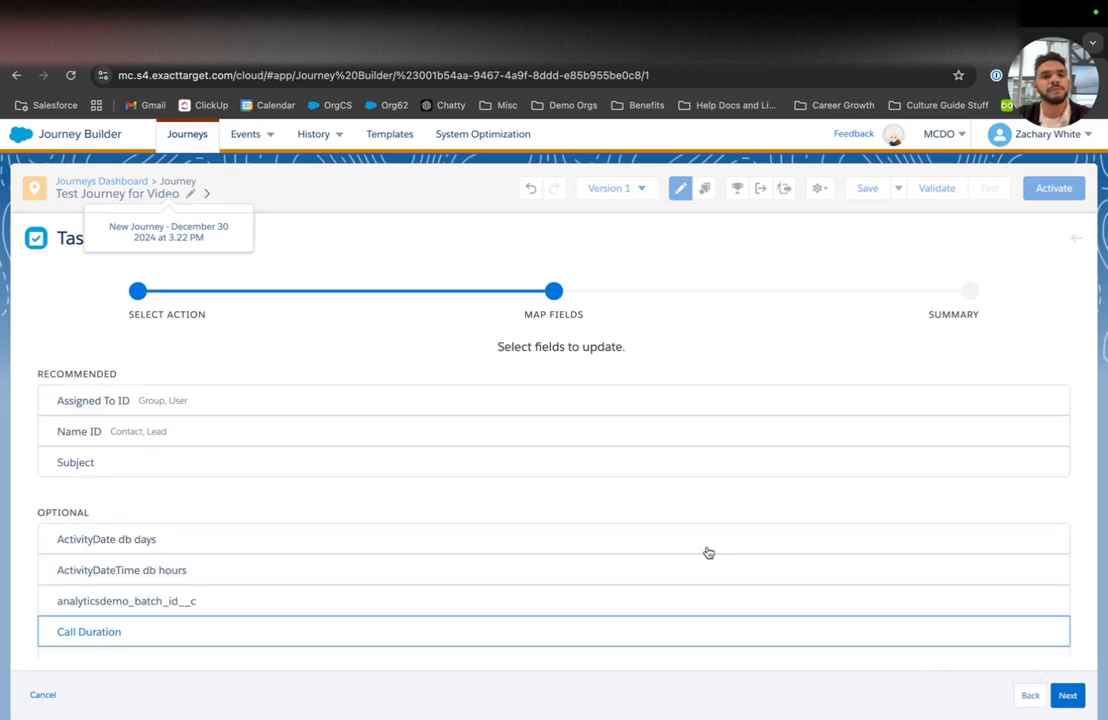
Step: Map Assigned To ID to Contact Data > Contact_Salesforce > OwnerId and save
click(169, 411)
click(596, 467)
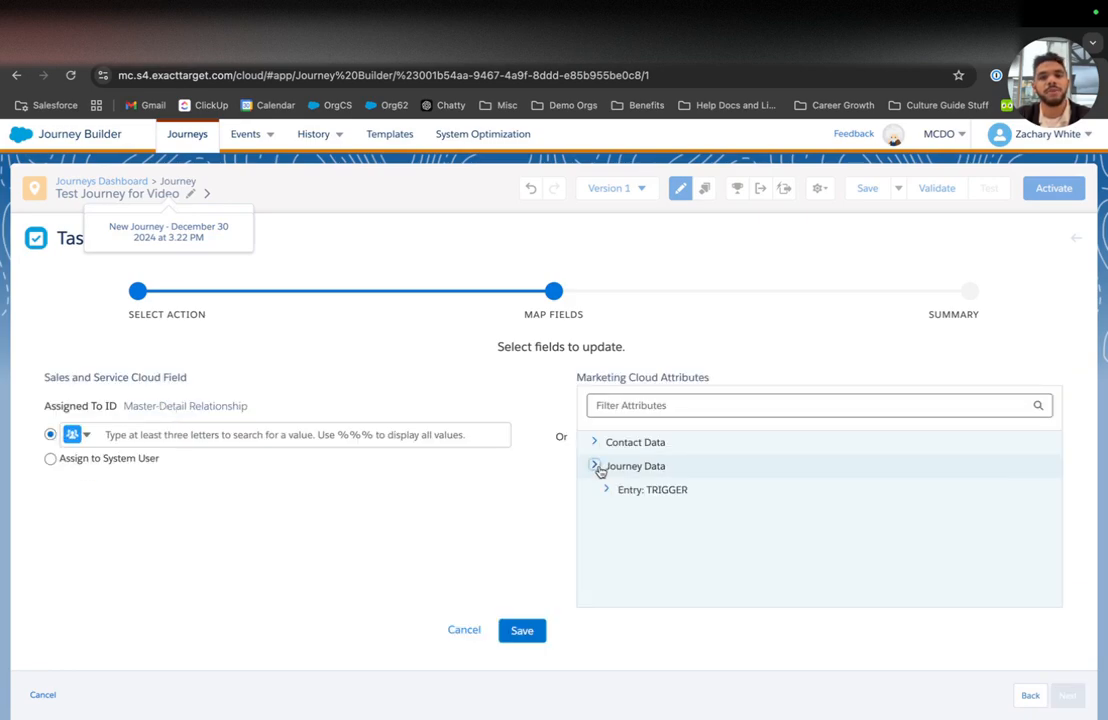
click(598, 443)
scroll(628, 496, down, 1)
scroll(628, 497, down, 3)
click(624, 544)
scroll(626, 549, down, 1)
click(621, 548)
scroll(624, 554, down, 10)
scroll(625, 553, down, 3)
scroll(626, 551, up, 6)
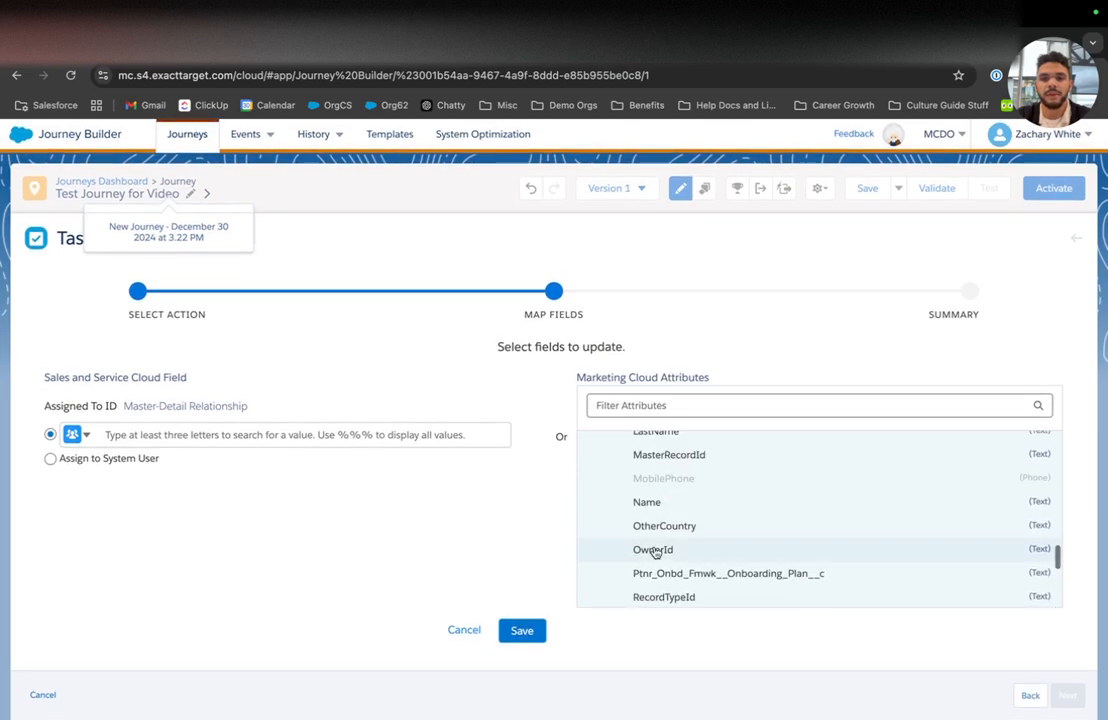
click(655, 551)
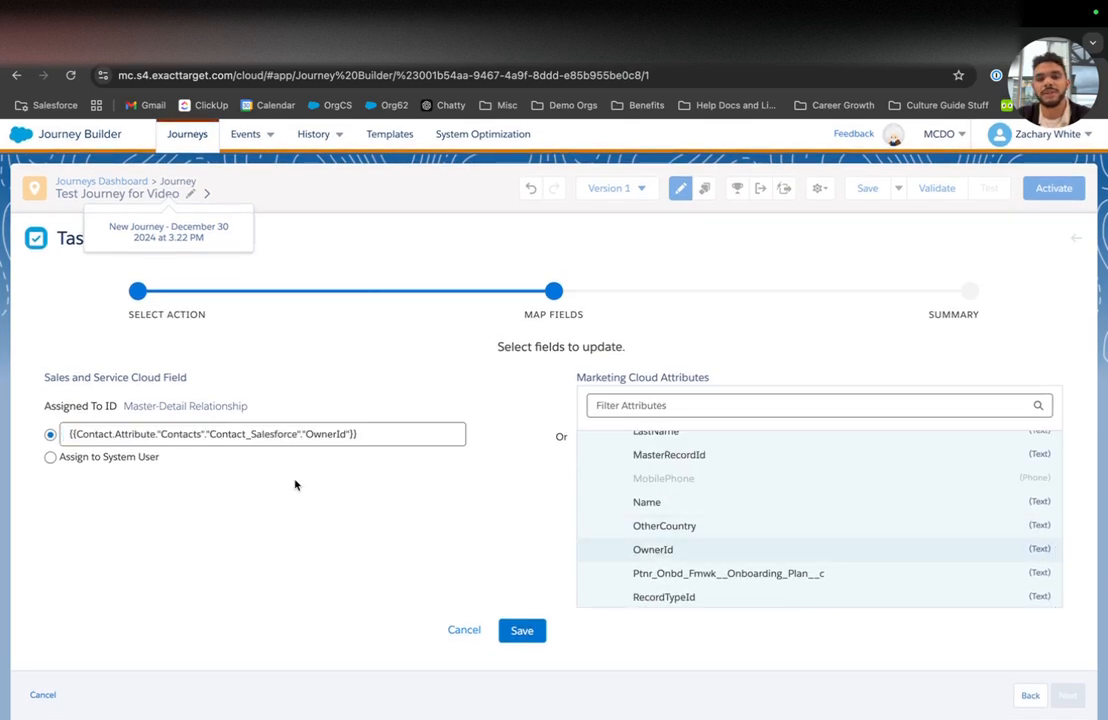
click(520, 630)
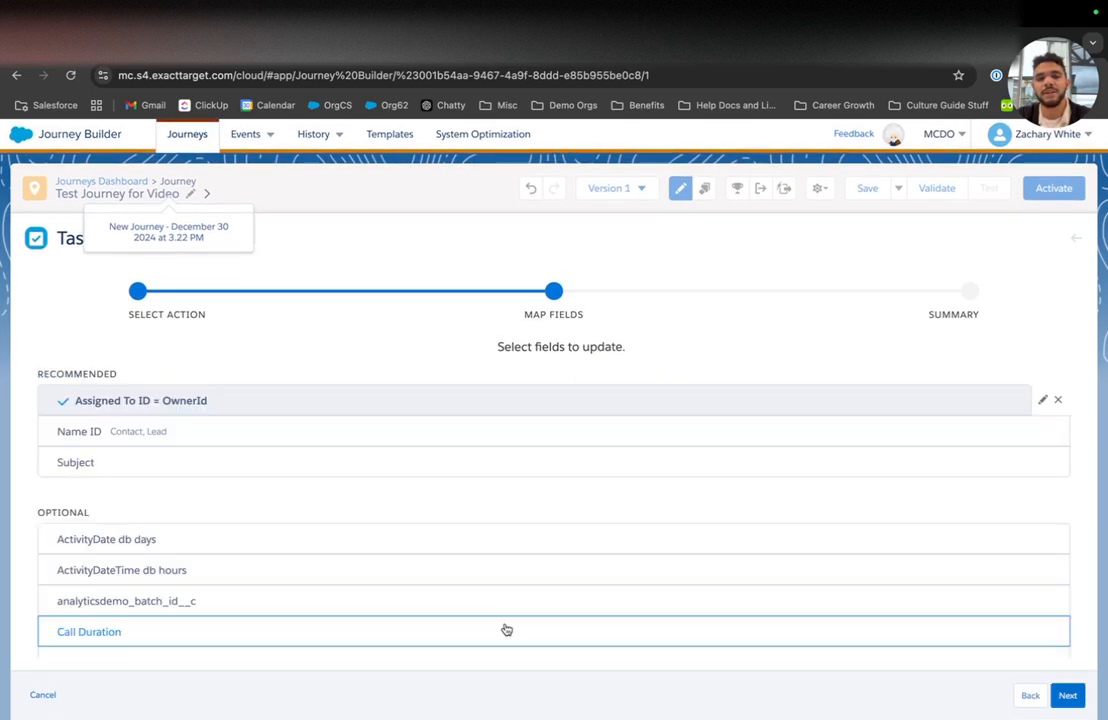
click(207, 436)
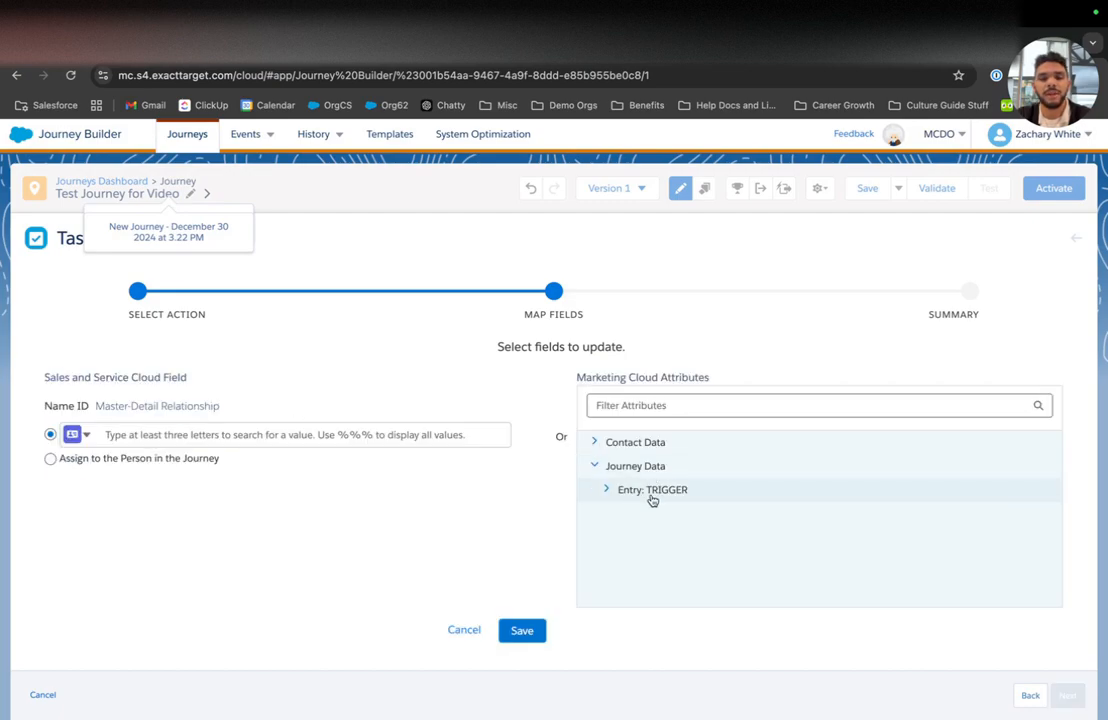
Step: Map the Task's Name ID to Contact_Salesforce > OwnerId and save
click(640, 442)
scroll(650, 544, down, 5)
click(650, 550)
scroll(650, 552, down, 1)
click(650, 546)
scroll(650, 543, down, 10)
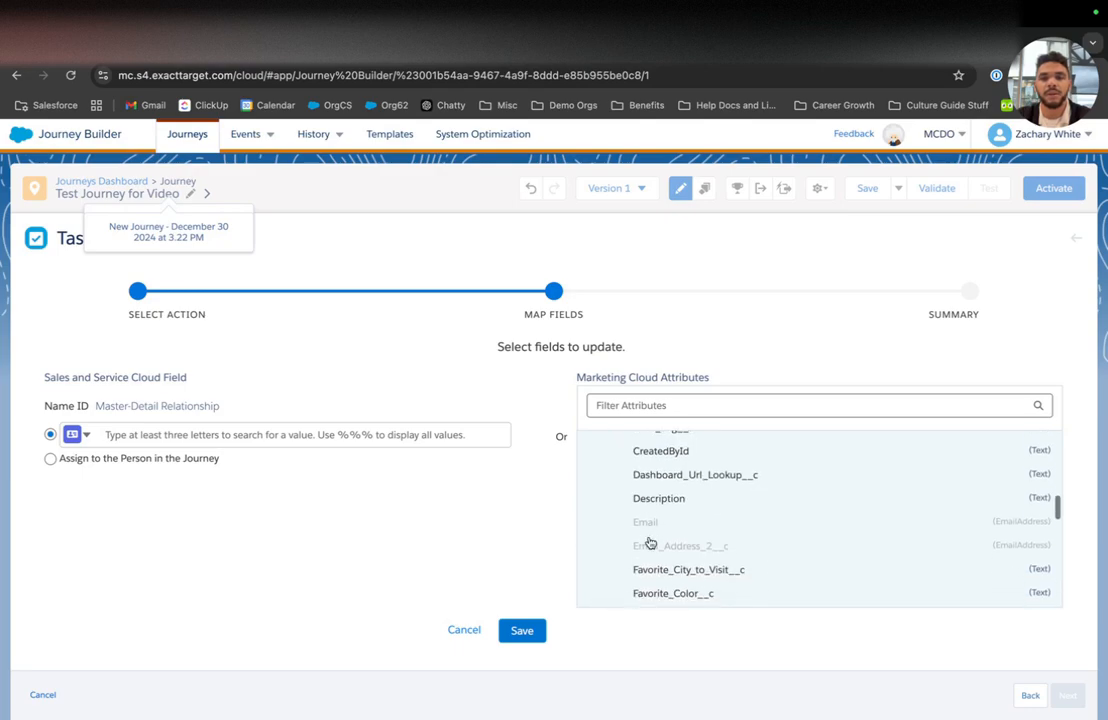
scroll(643, 485, down, 5)
scroll(644, 511, down, 8)
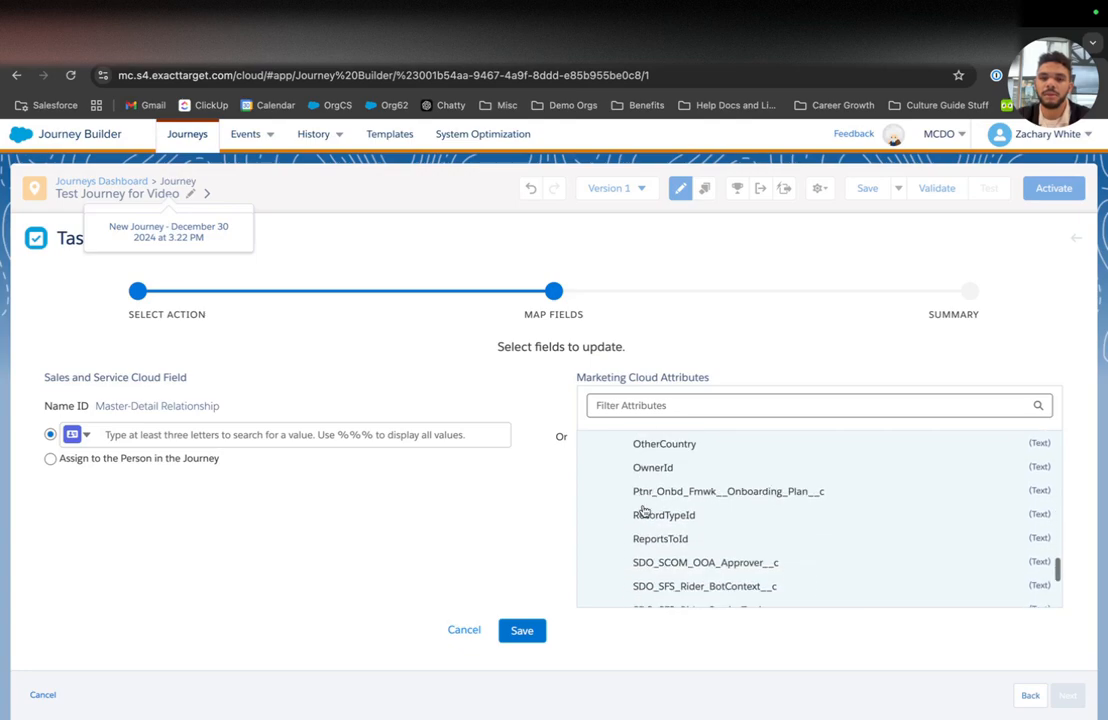
scroll(644, 511, up, 8)
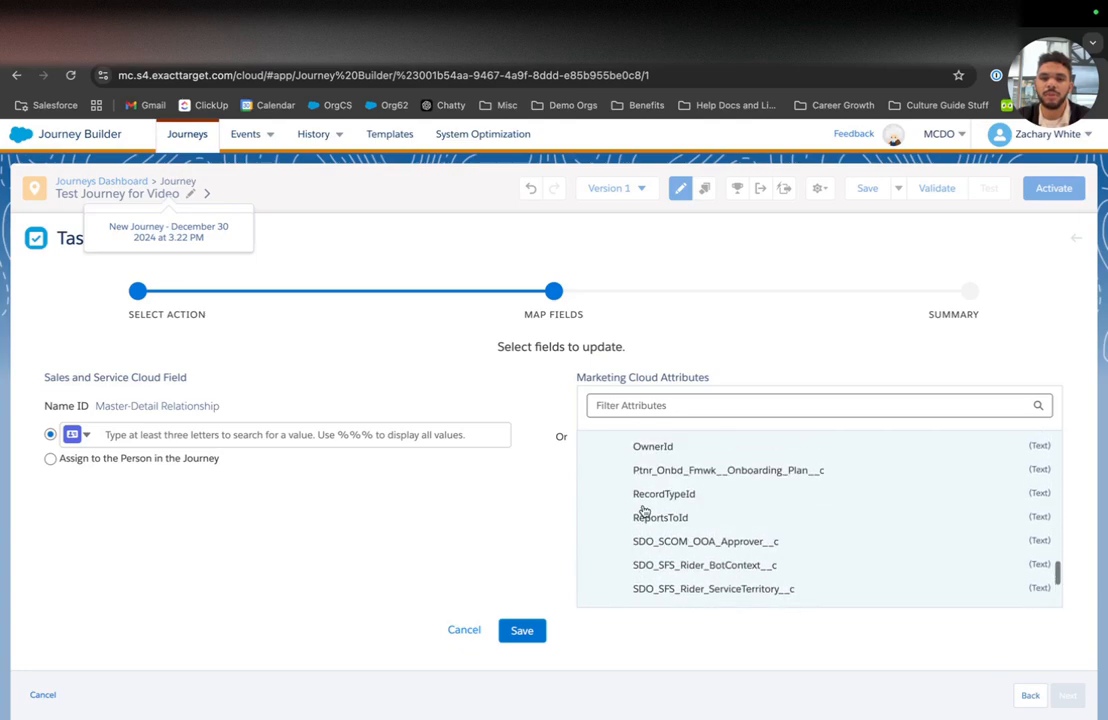
scroll(654, 496, up, 1)
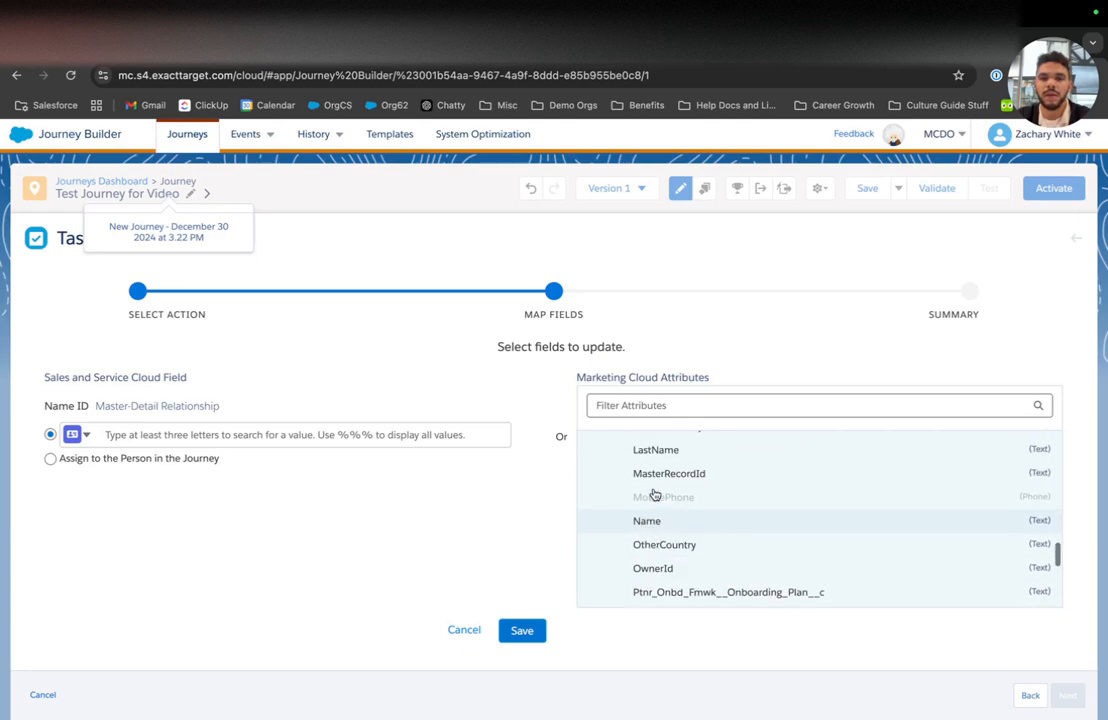
click(652, 549)
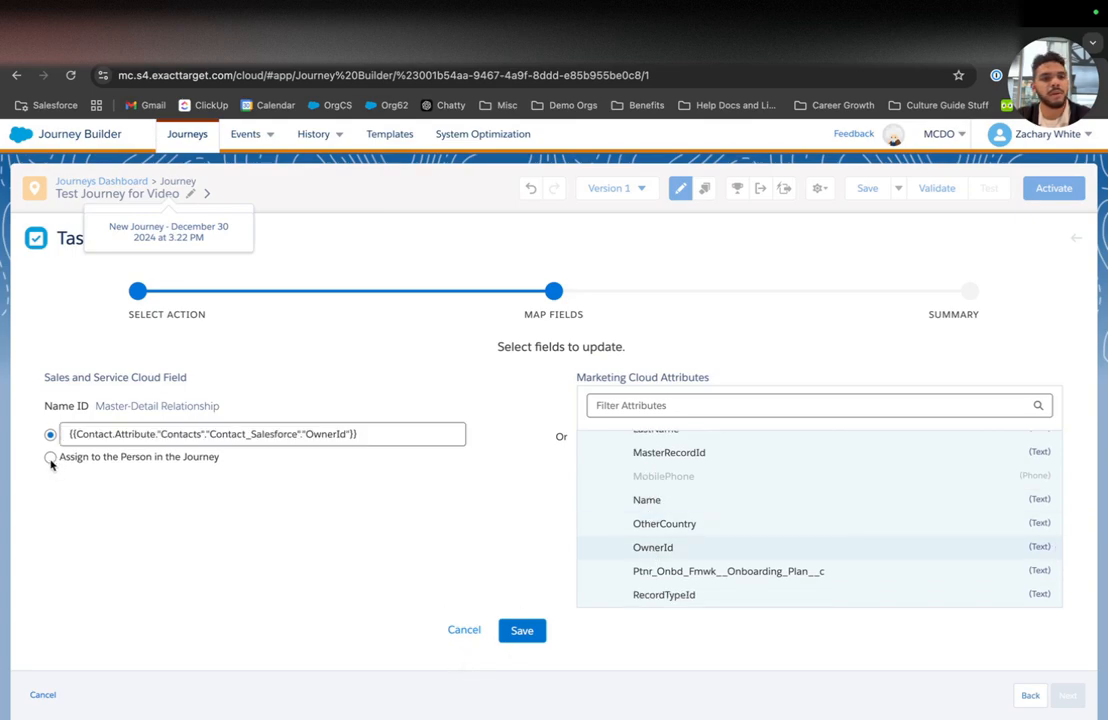
click(521, 630)
click(197, 463)
Step: Draft the task Subject text, clearing the initial entry
click(250, 433)
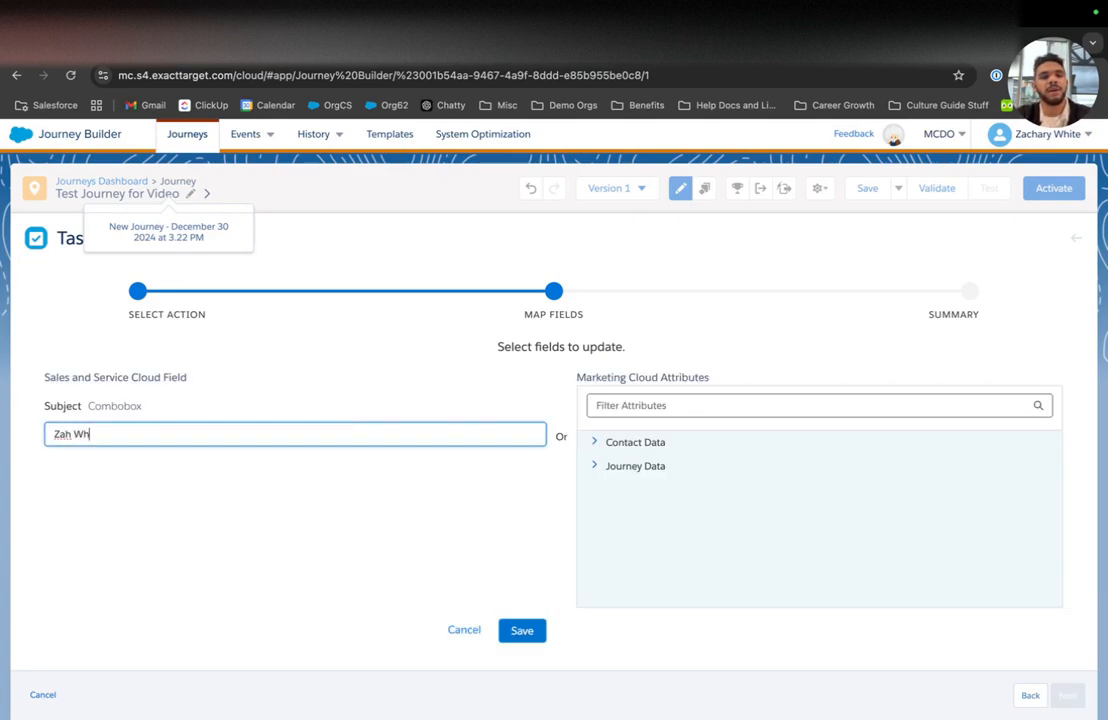
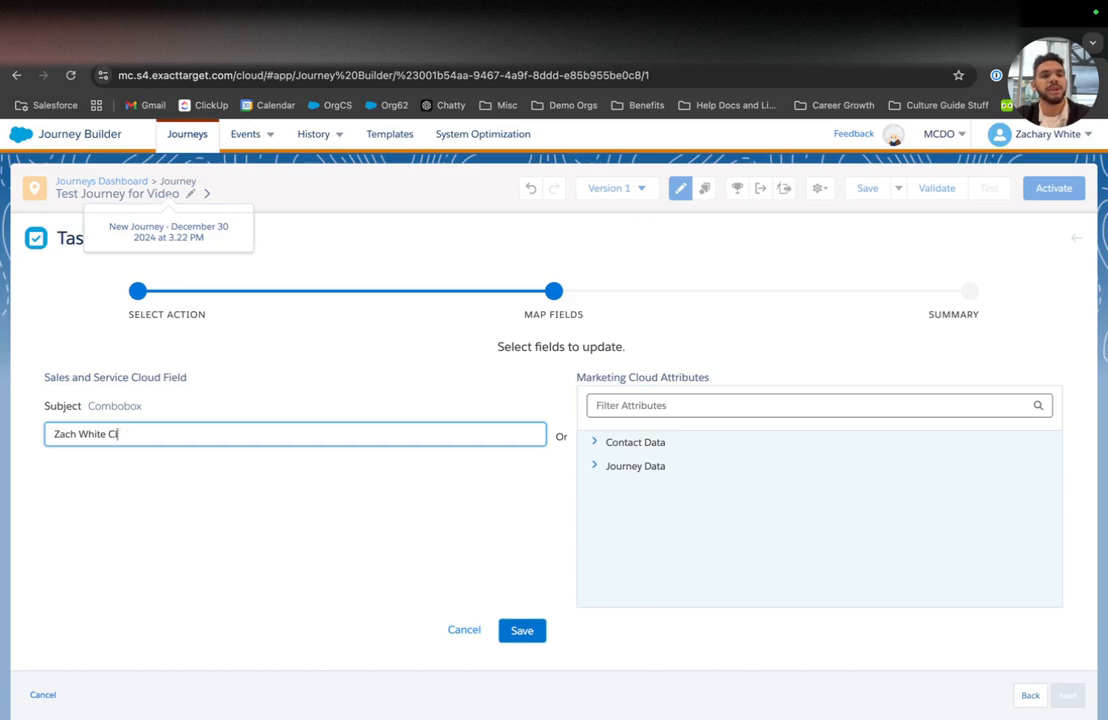
key(ctrl+a)
text(Reach ou)
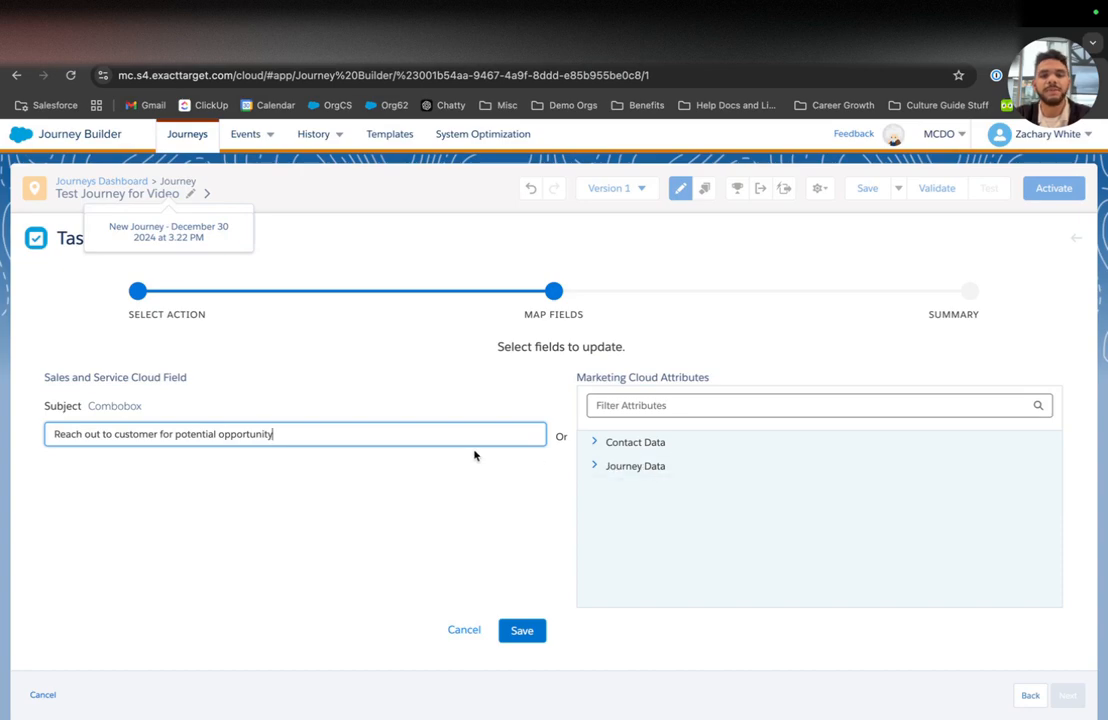
double_click(147, 432)
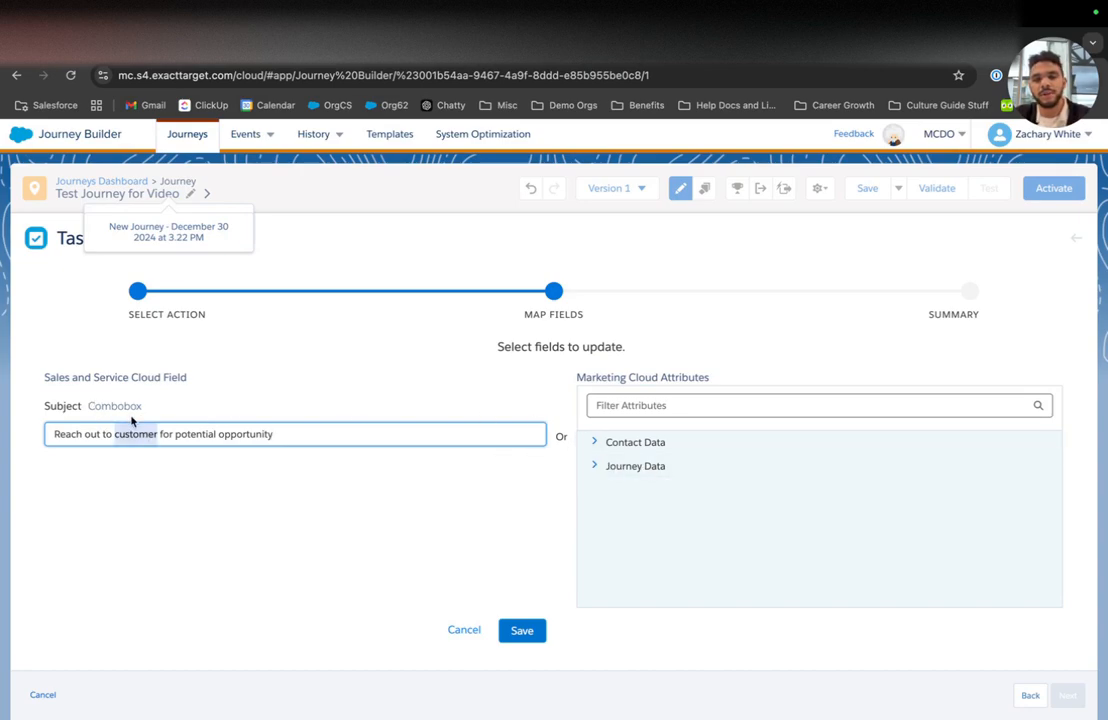
key(BackSpace)
Step: Set Subject to 'reach our to {{Name}}, they expressed interest in our product via email' and save
click(633, 467)
click(633, 492)
scroll(632, 532, down, 5)
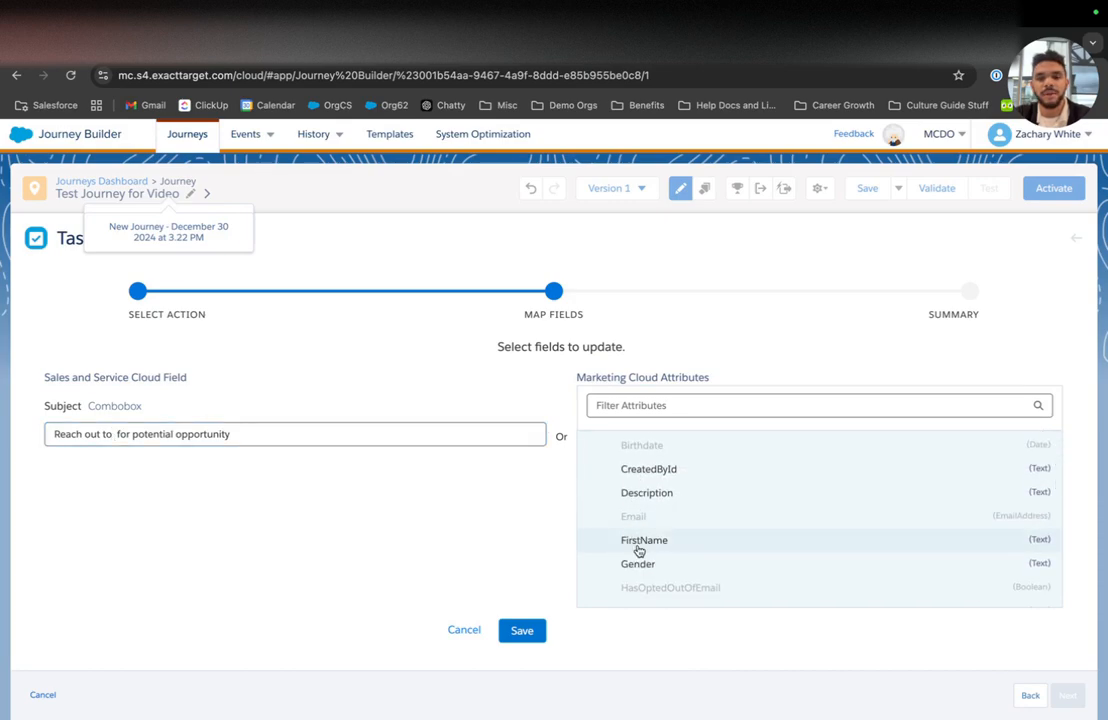
scroll(638, 551, down, 3)
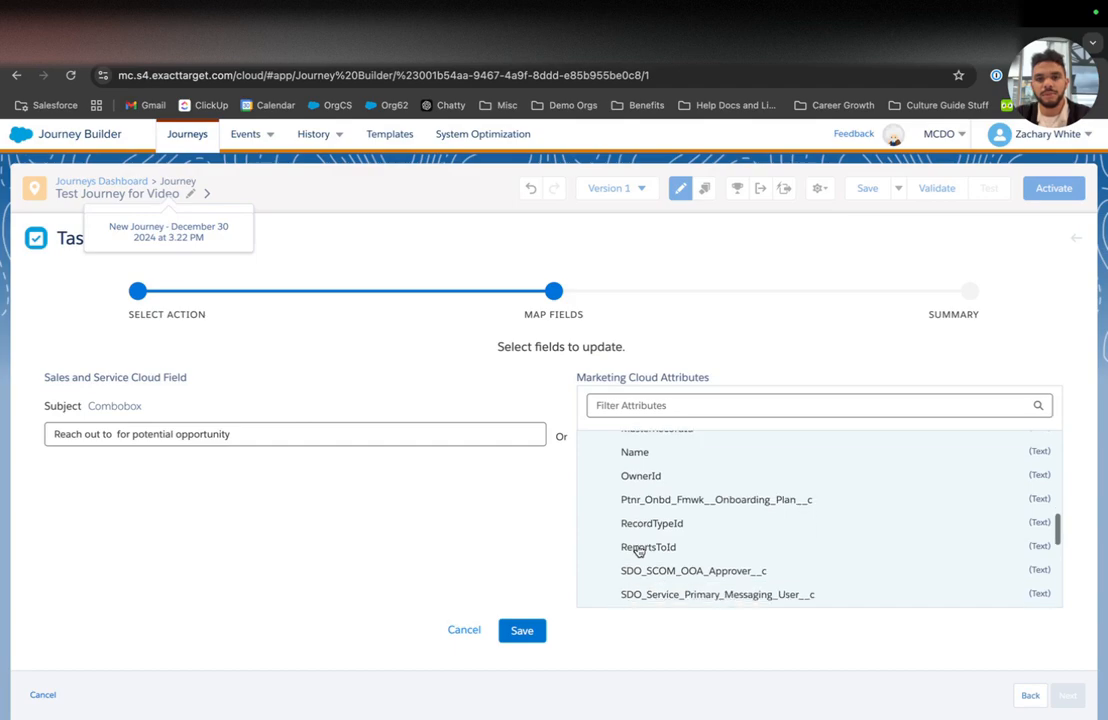
click(636, 452)
click(407, 433)
click(53, 433)
text(reach our to {{Event."DEAudience-042e0ead-5995-9361-d8c6-0ea8a9e8c478"."Name)
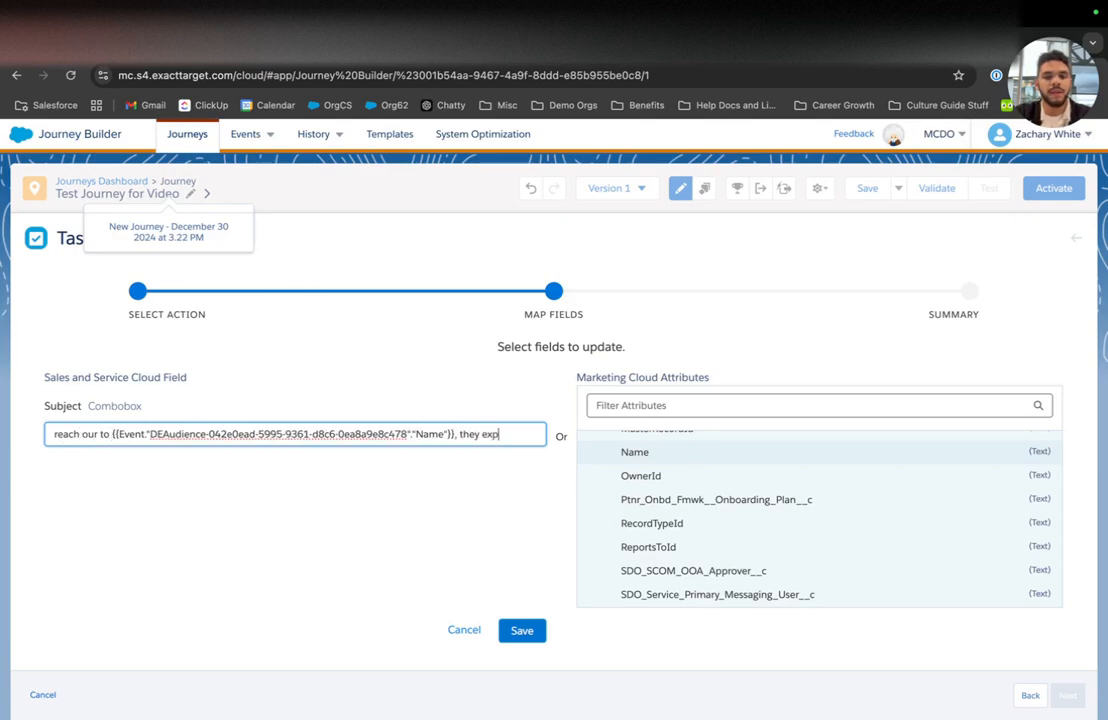
text(, they expressed interes)
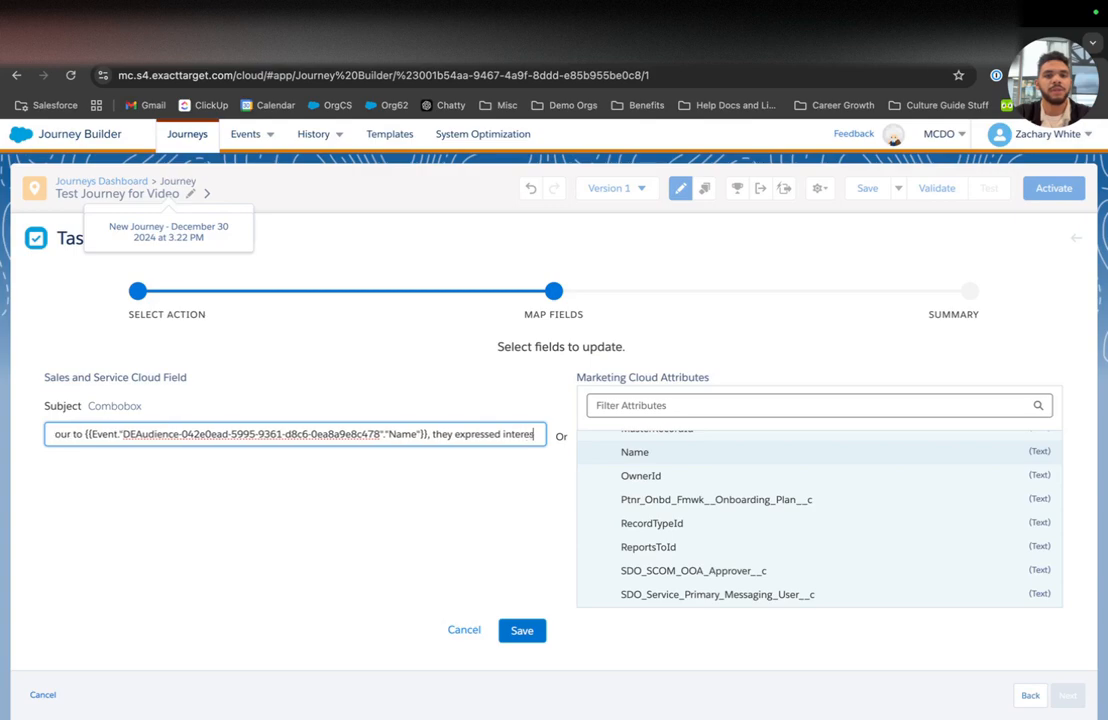
text(t in our prod)
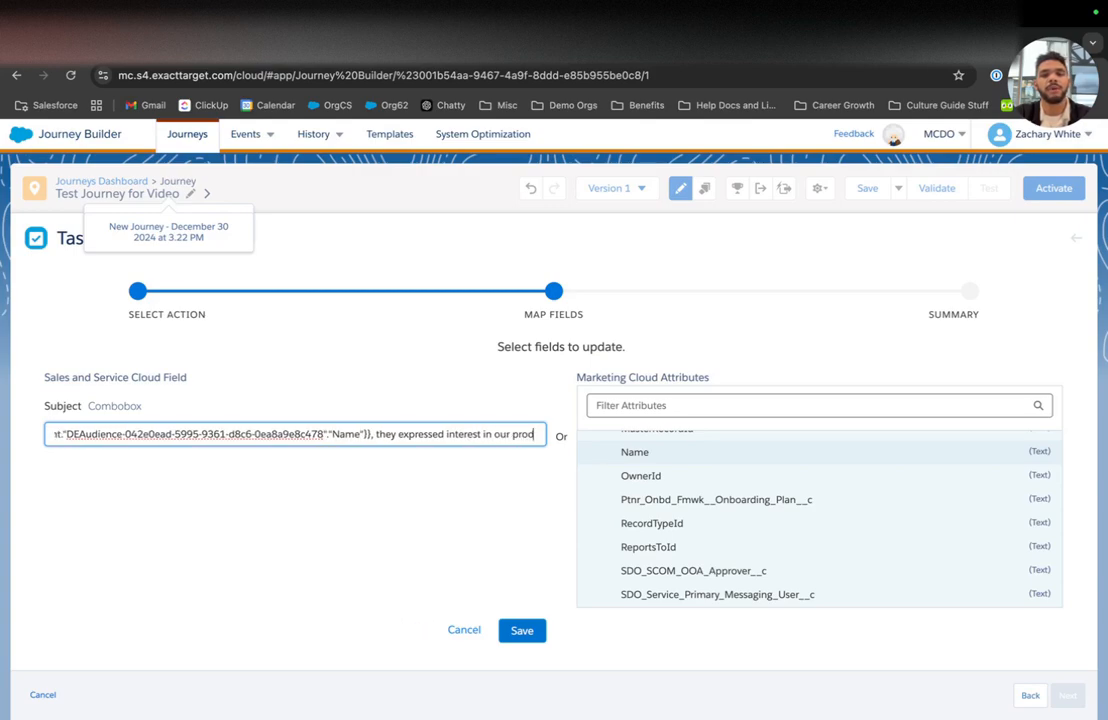
text(uct via email)
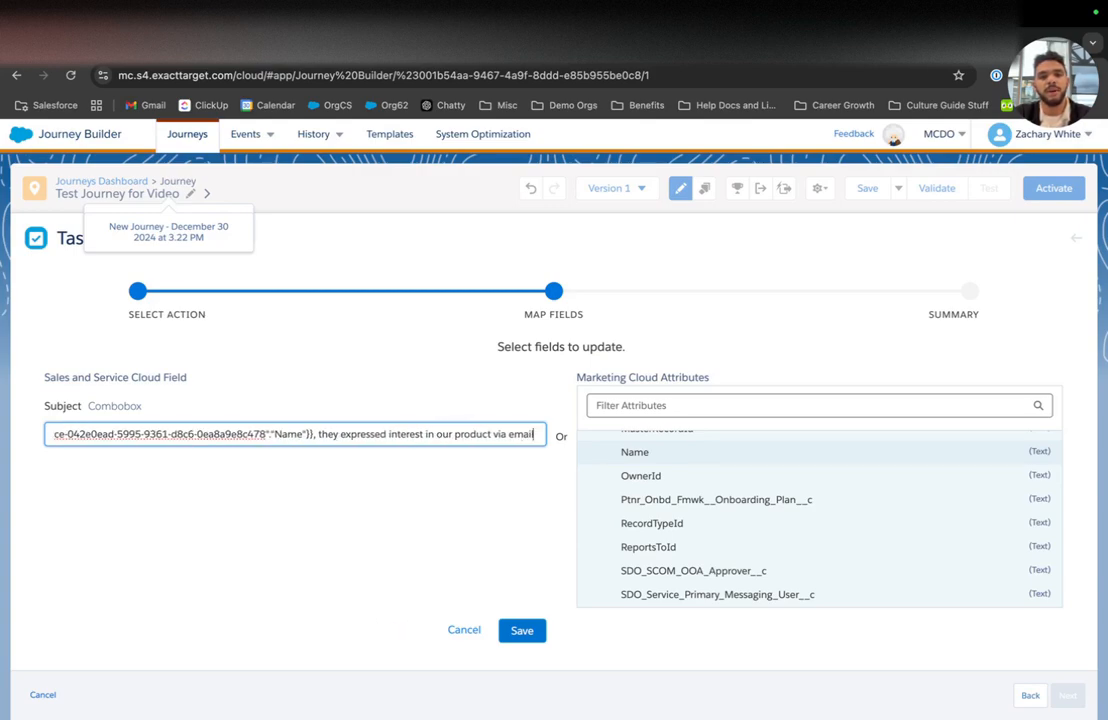
click(524, 629)
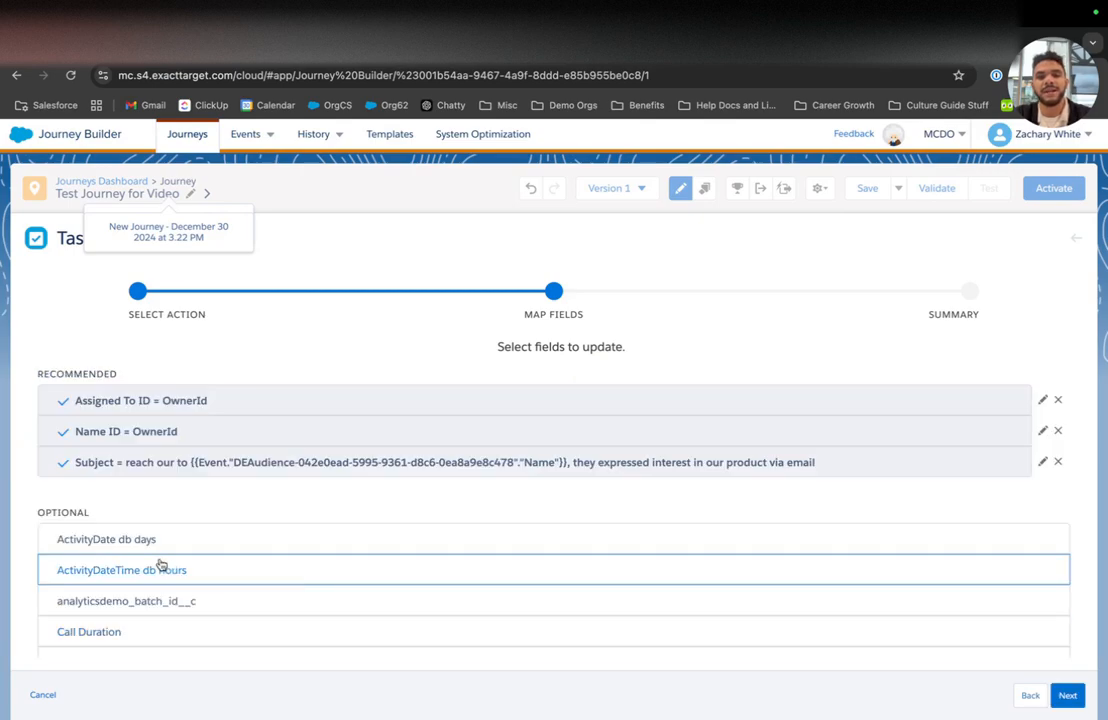
Step: Step through the mapped-fields Summary and close the Create Task Activity setup
scroll(267, 495, down, 15)
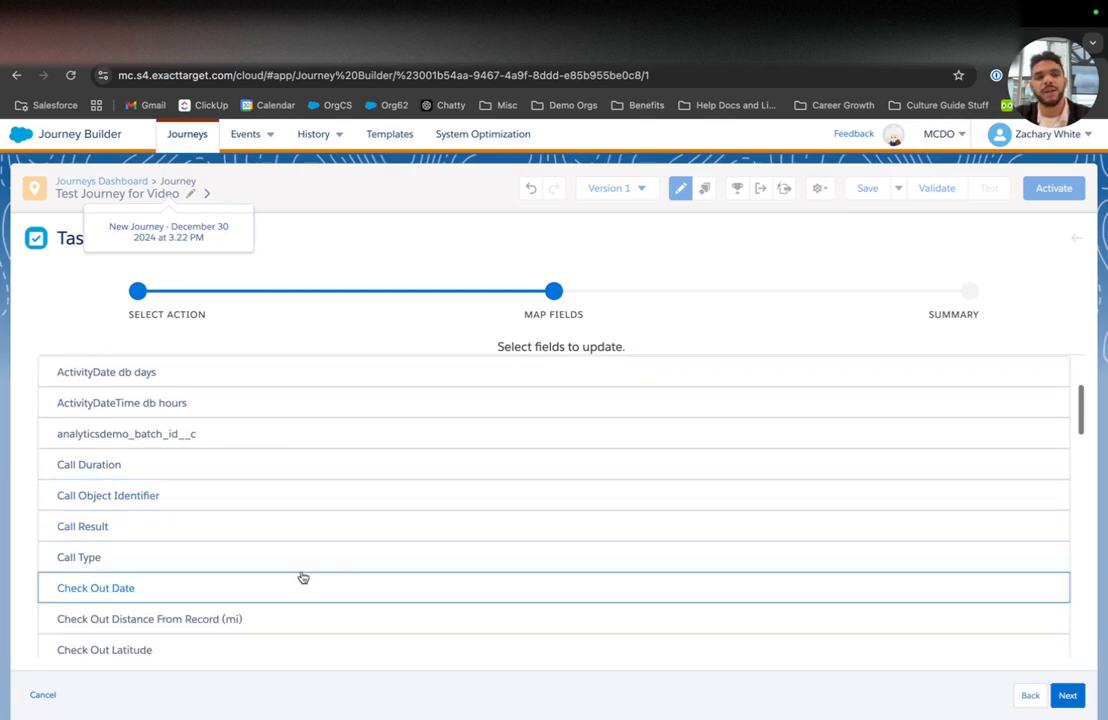
scroll(300, 577, down, 8)
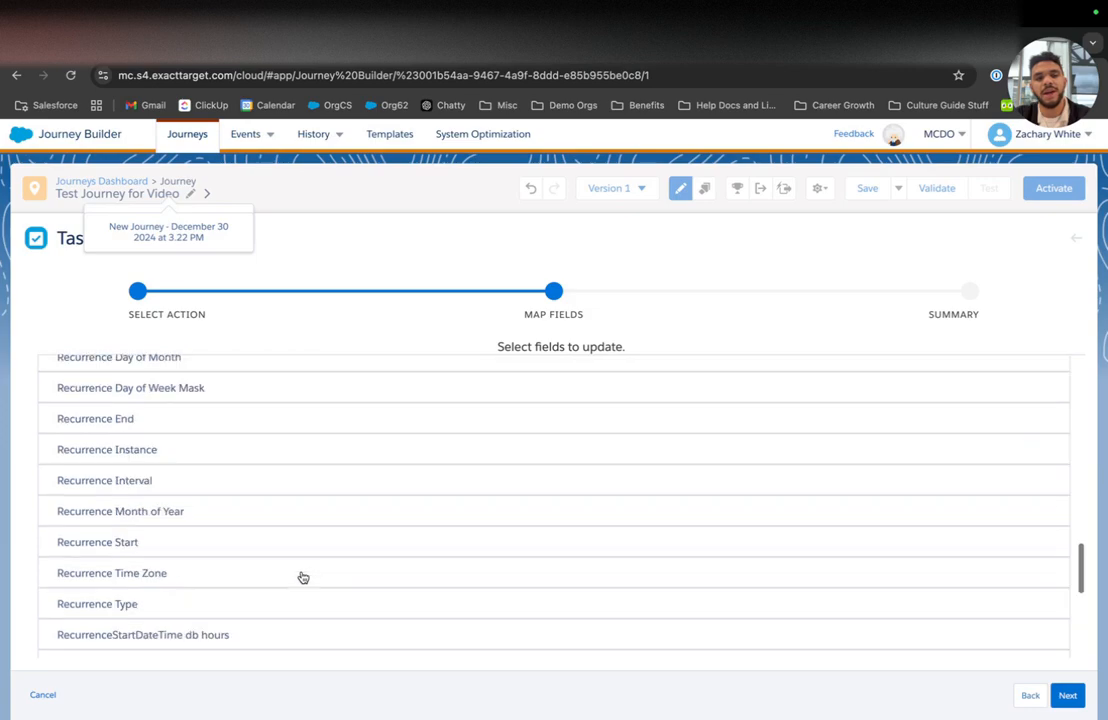
click(1066, 695)
click(1066, 695)
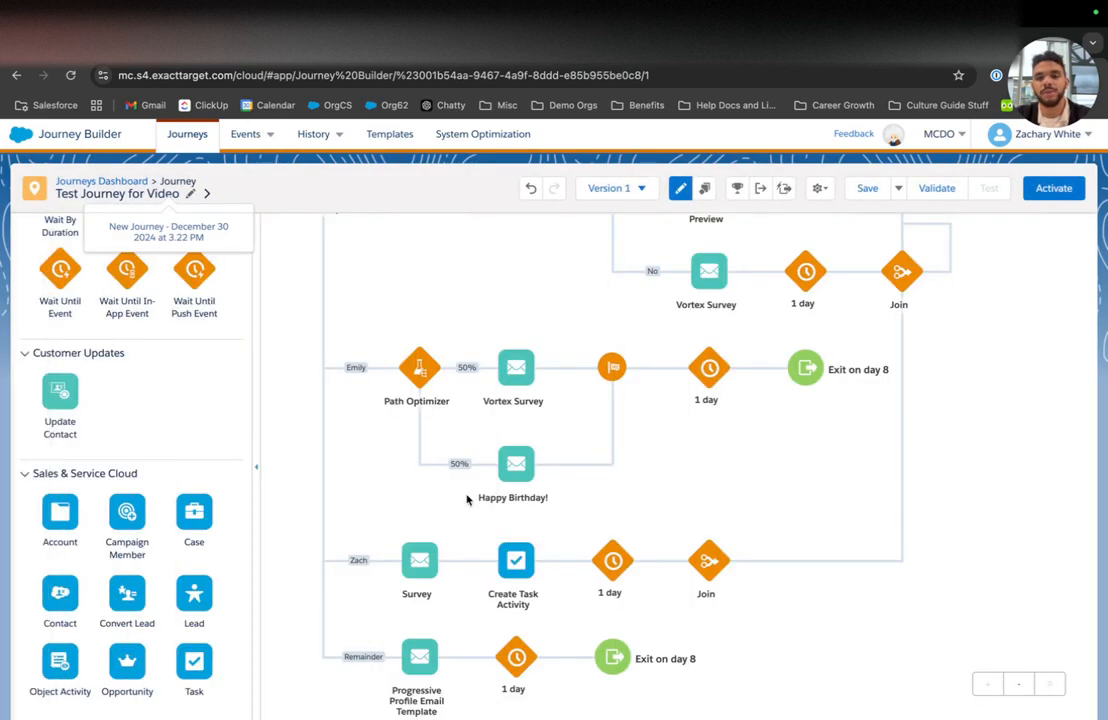
scroll(474, 342, up, 2)
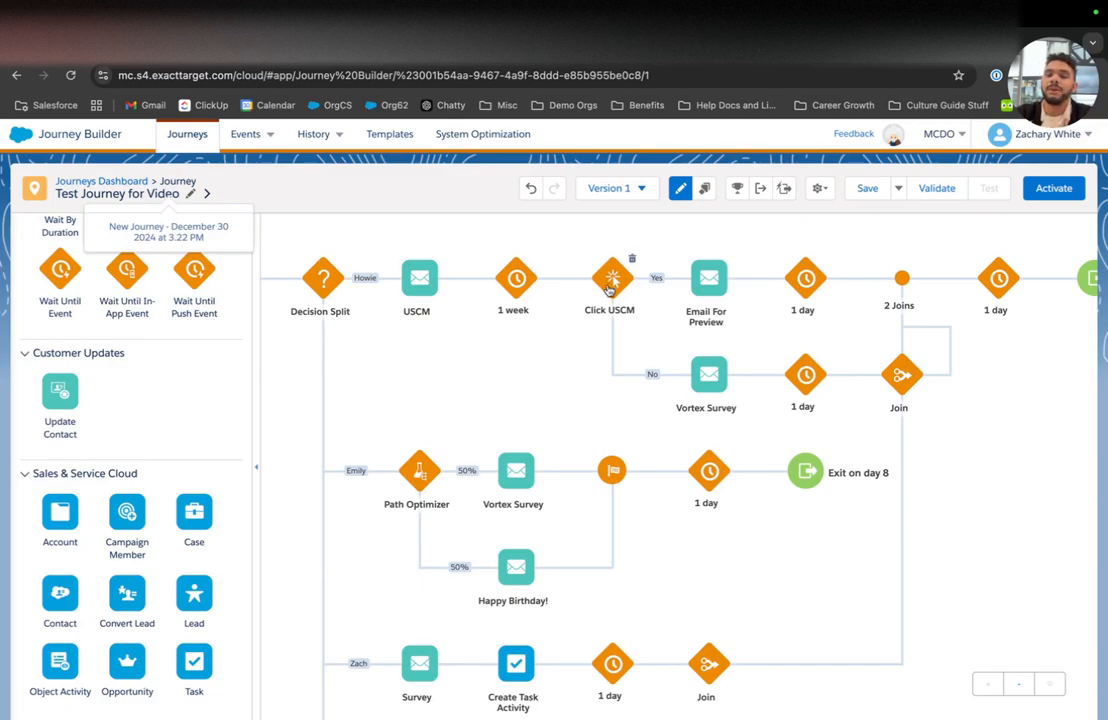
scroll(494, 388, down, 1)
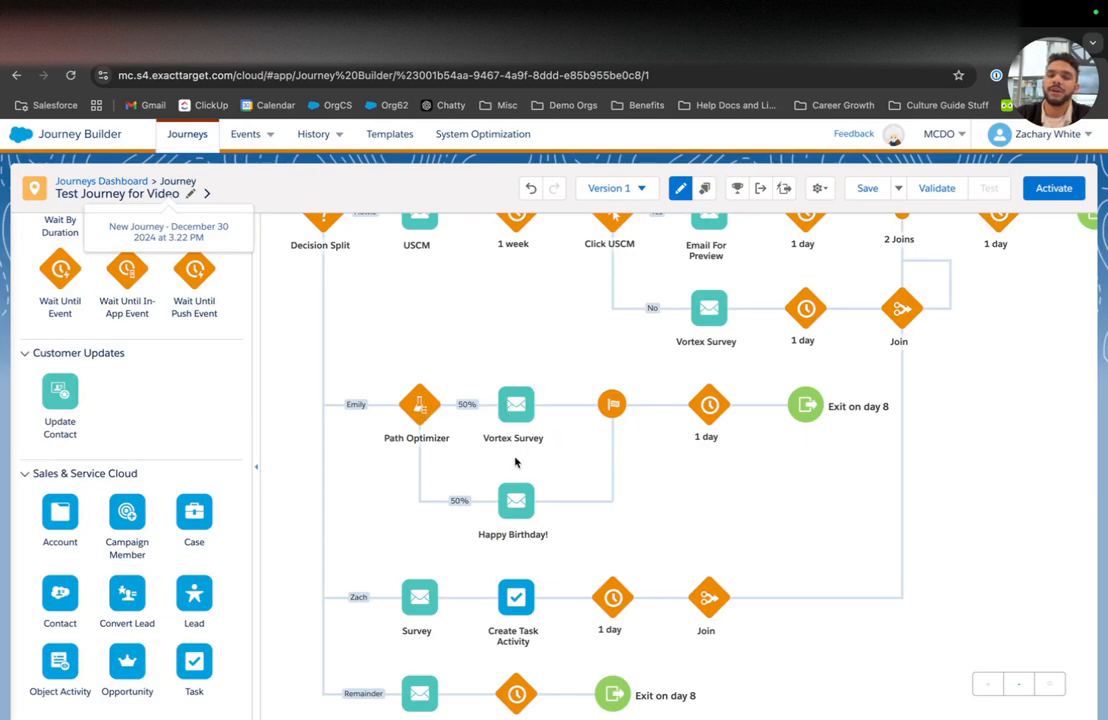
scroll(516, 462, down, 1)
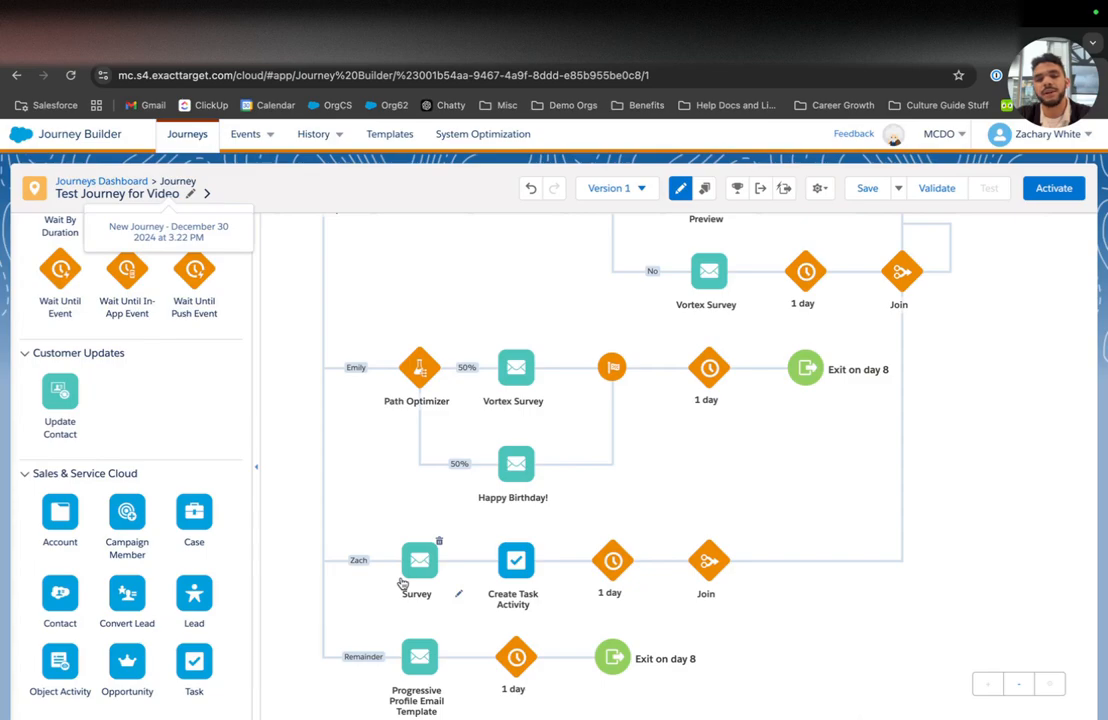
scroll(174, 482, up, 3)
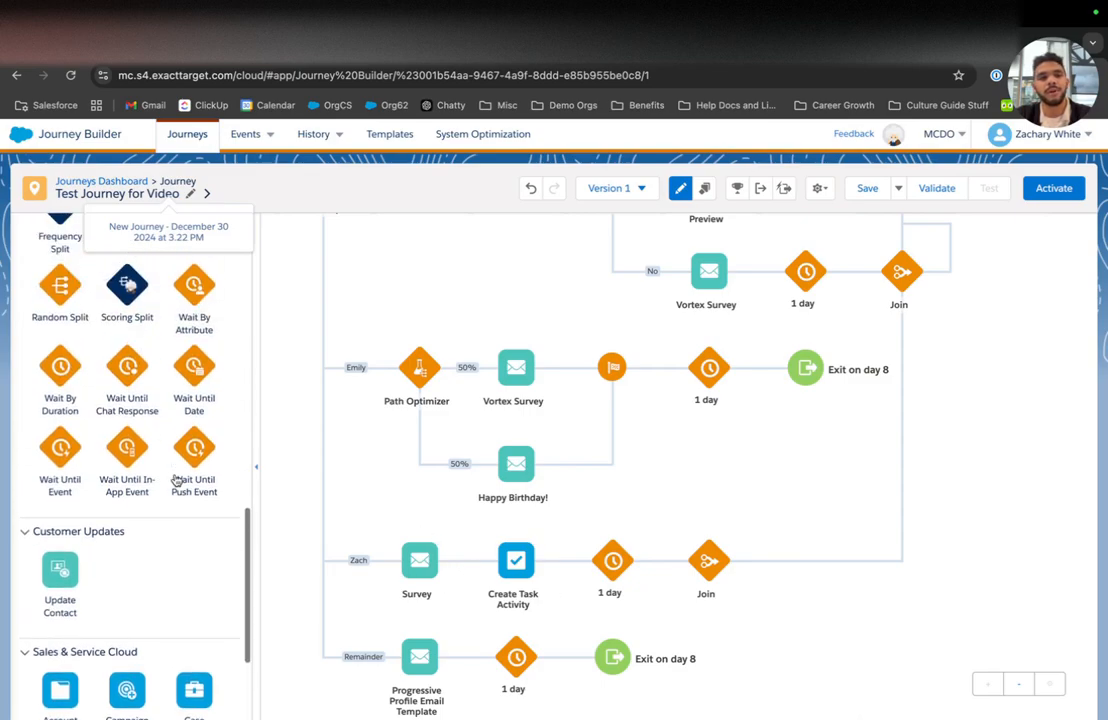
scroll(175, 481, up, 5)
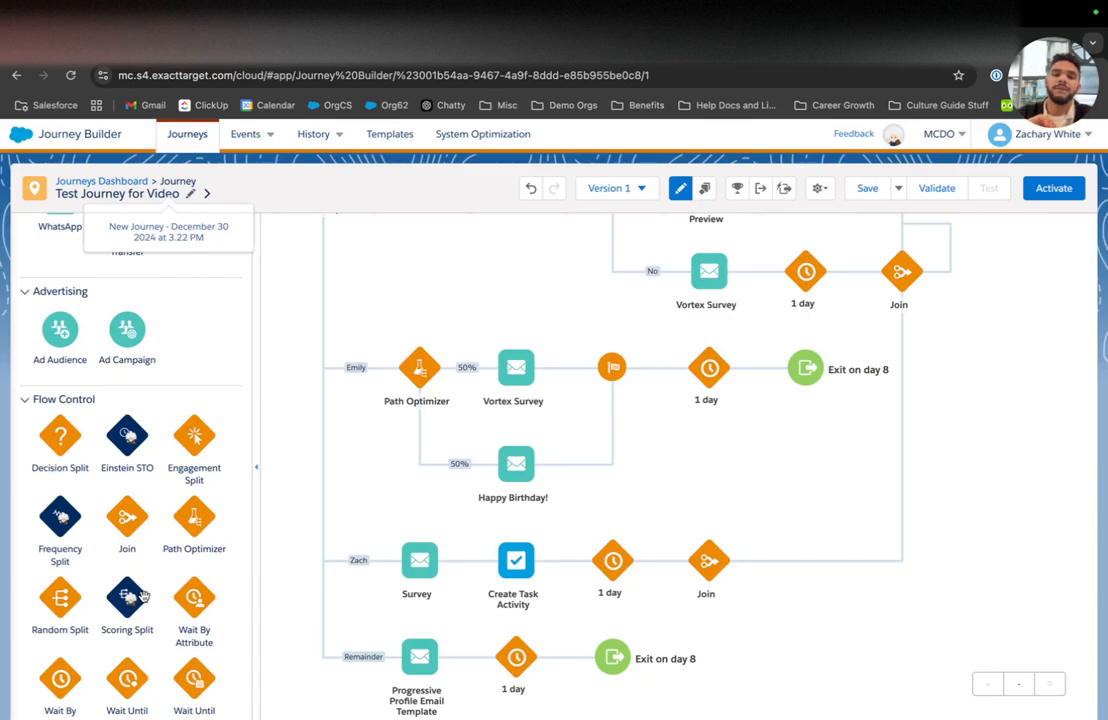
Step: Place a Scoring Split after Create Task Activity and set it to Persona
drag(128, 598, 576, 569)
click(611, 563)
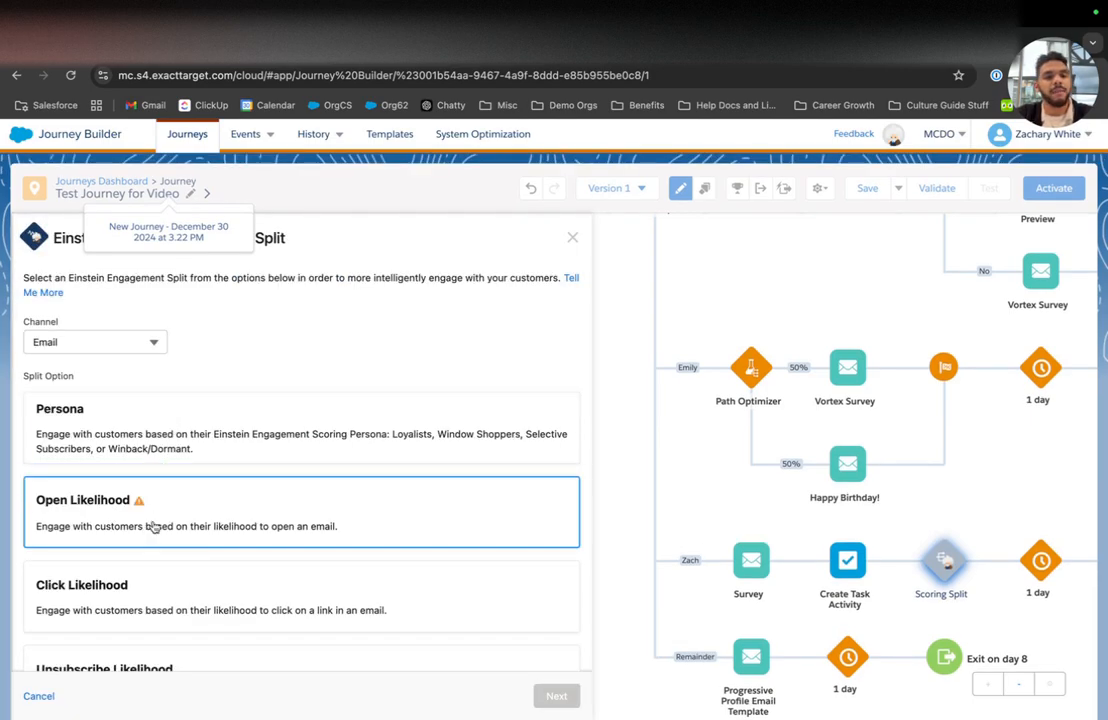
scroll(245, 533, down, 1)
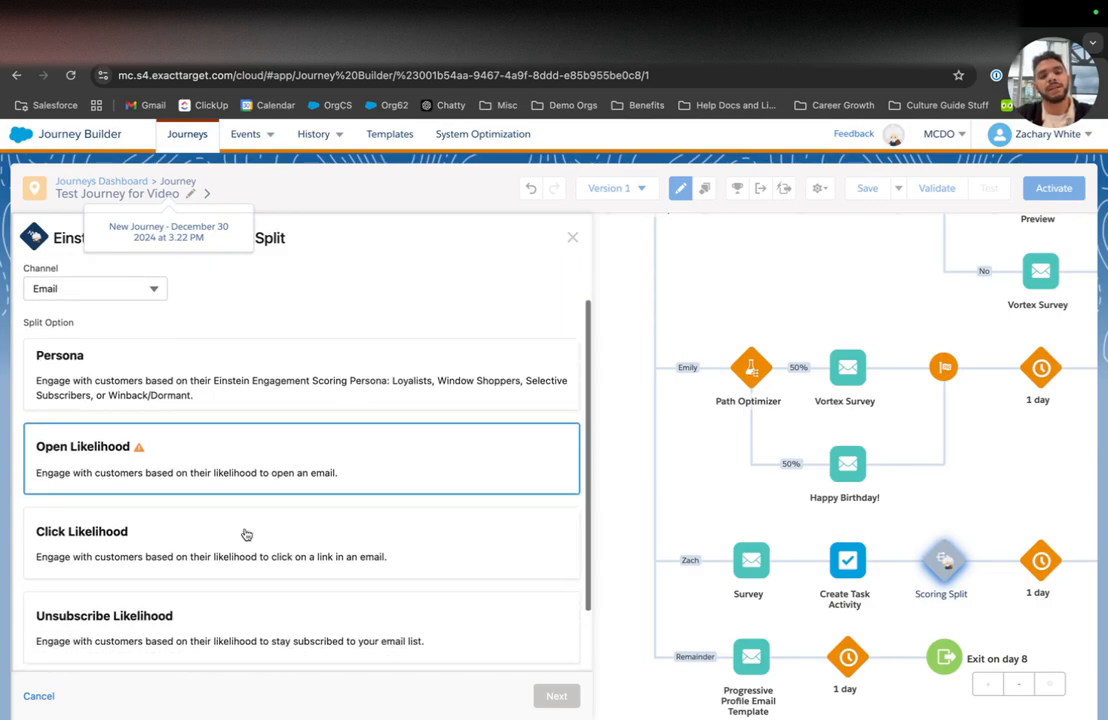
scroll(241, 576, down, 1)
scroll(230, 500, up, 3)
click(218, 434)
click(556, 695)
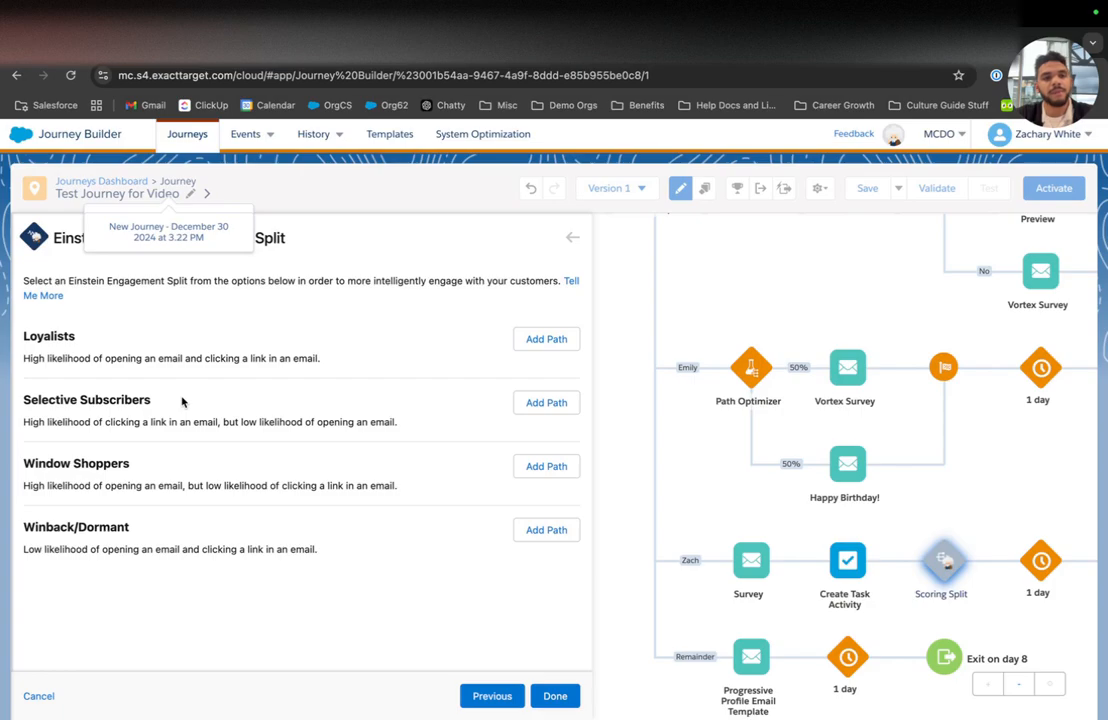
Step: Add Loyalist, Selective Subscriber, Window Shopper and Winback paths to the persona split
click(549, 339)
click(554, 401)
click(552, 467)
click(548, 530)
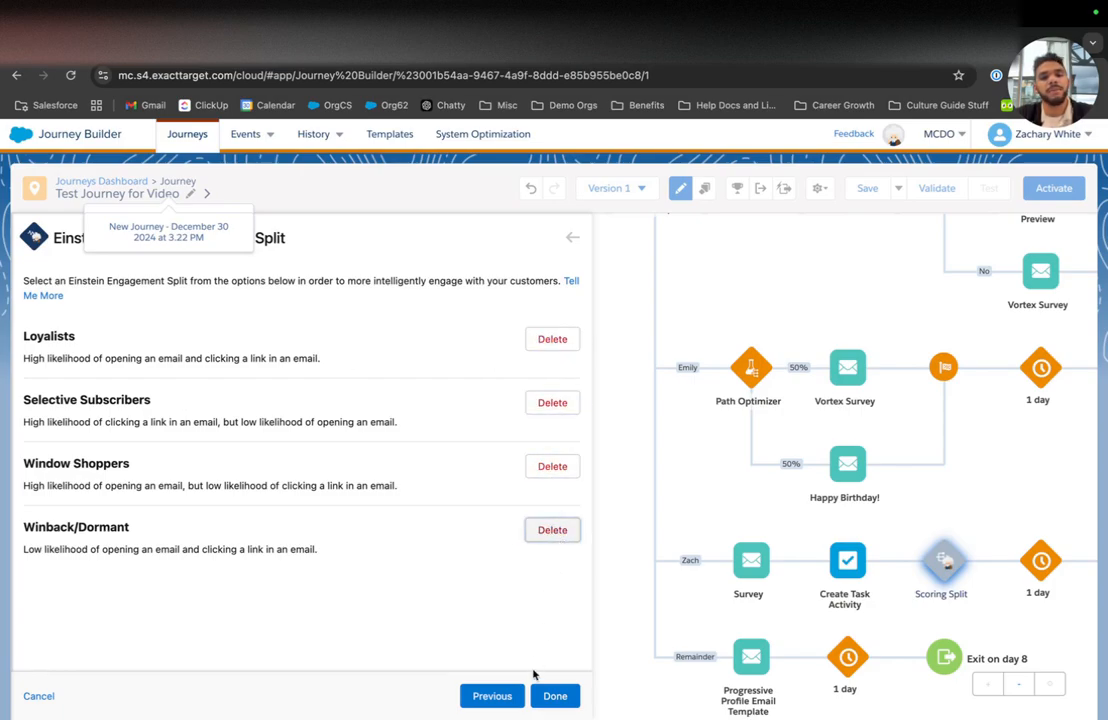
click(555, 694)
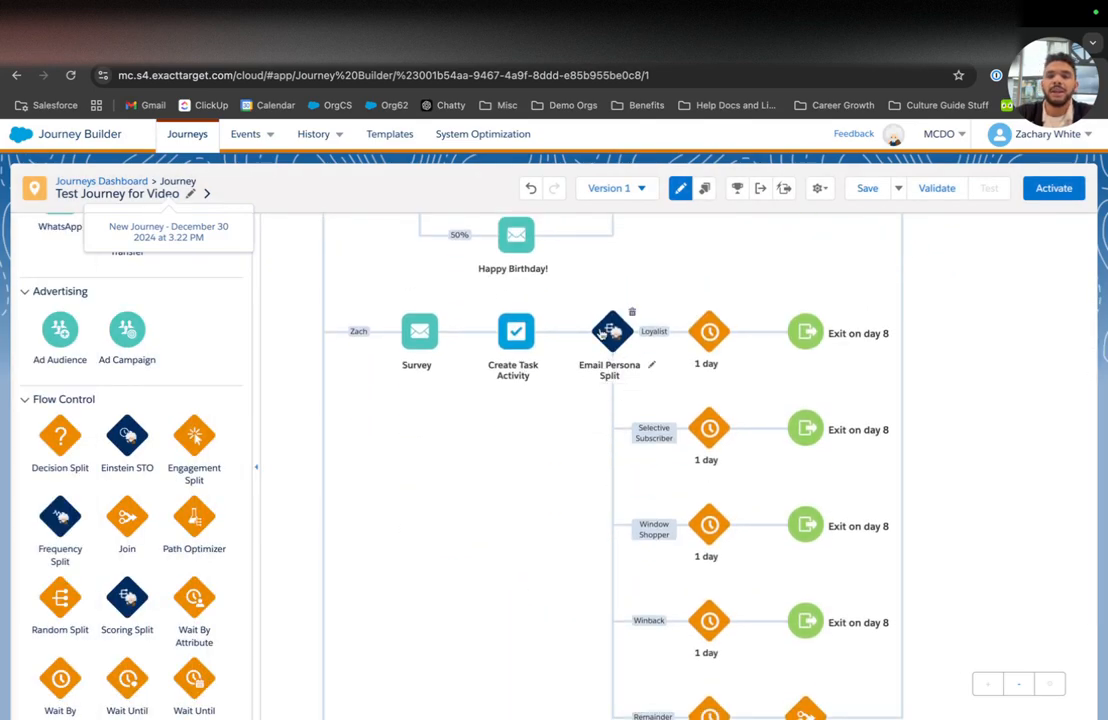
Step: Delete the Email Persona Split that follows Create Task Activity
scroll(660, 487, down, 3)
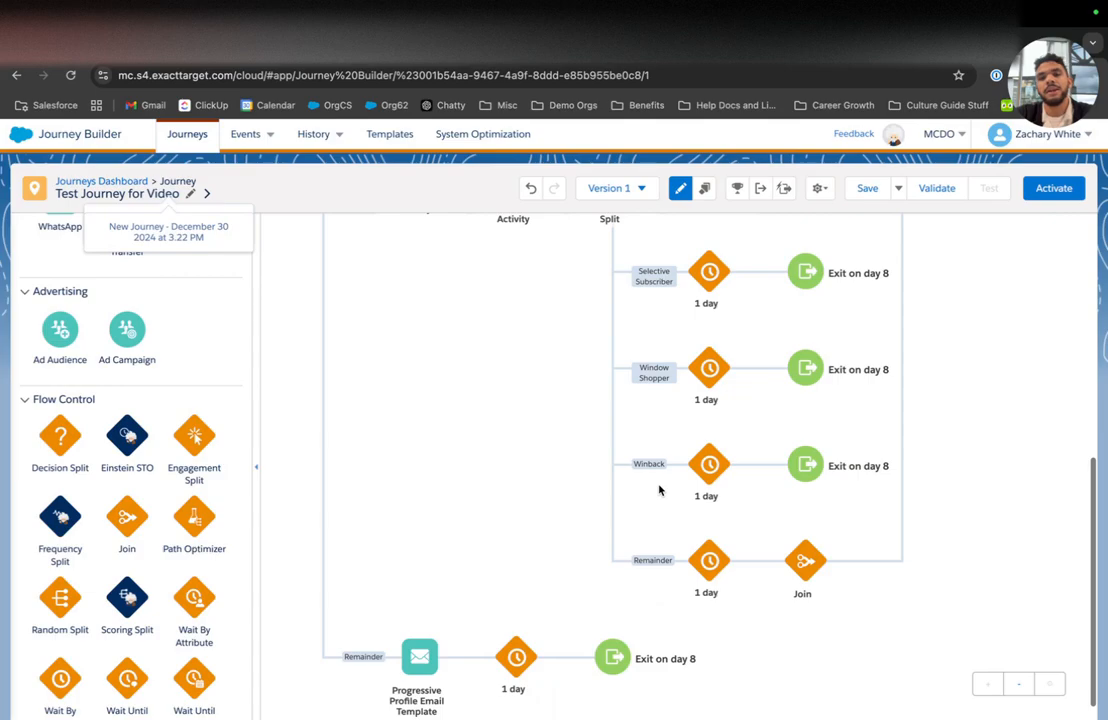
scroll(660, 490, up, 3)
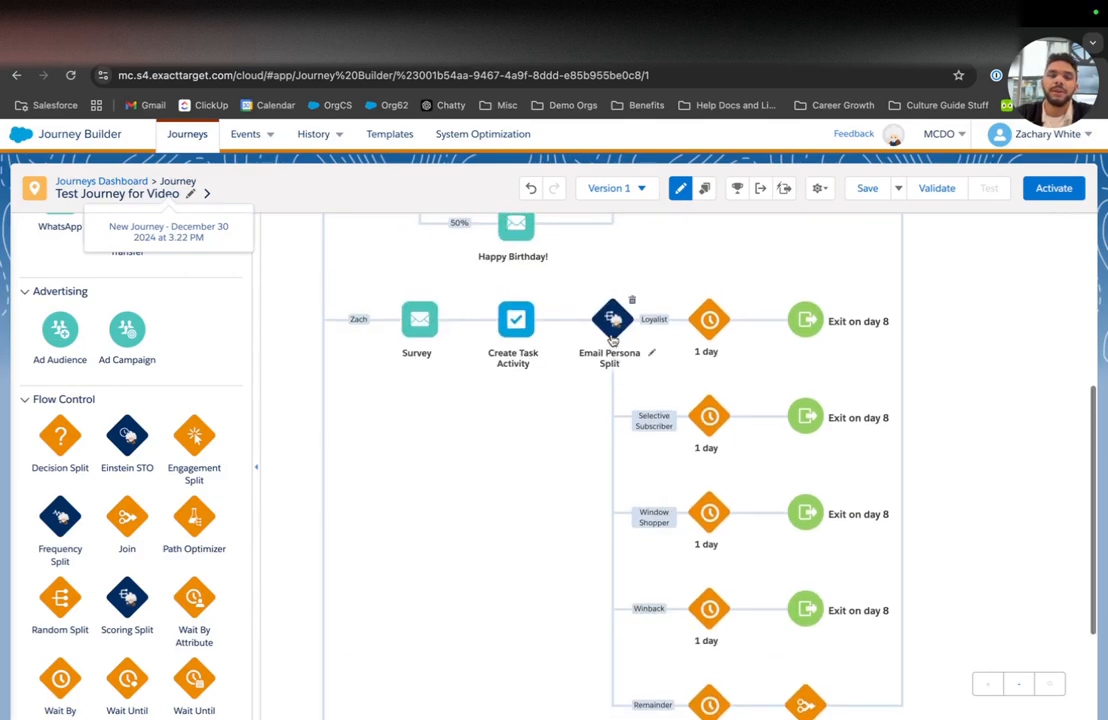
click(632, 299)
click(752, 339)
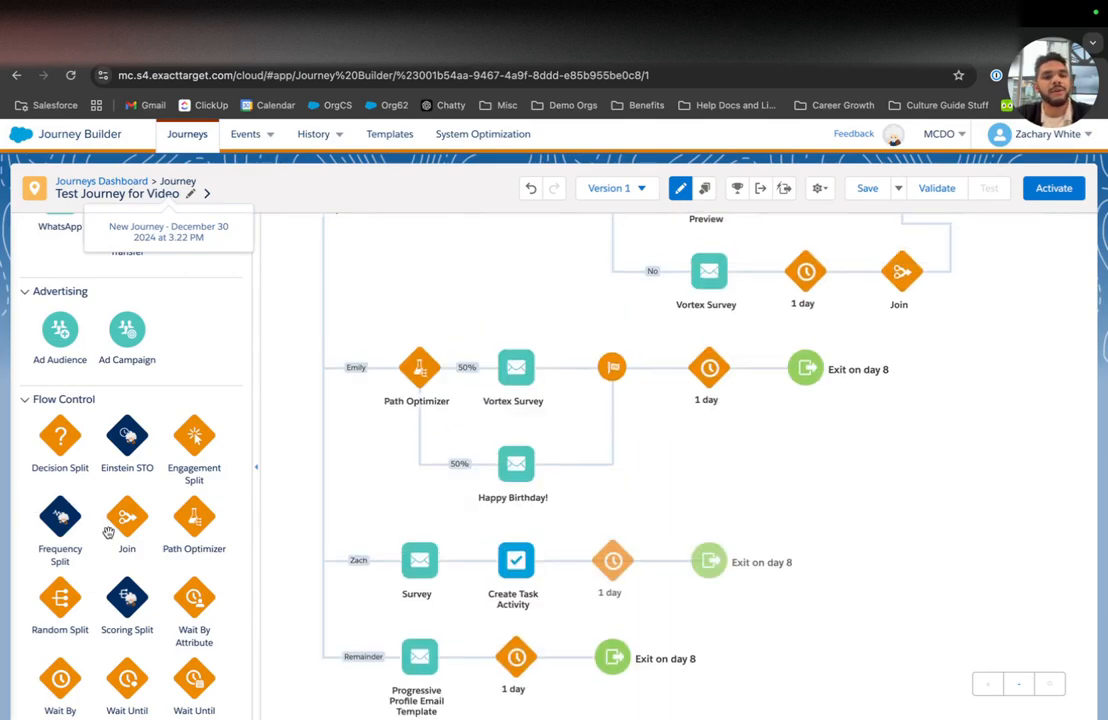
scroll(108, 533, down, 5)
scroll(108, 533, up, 10)
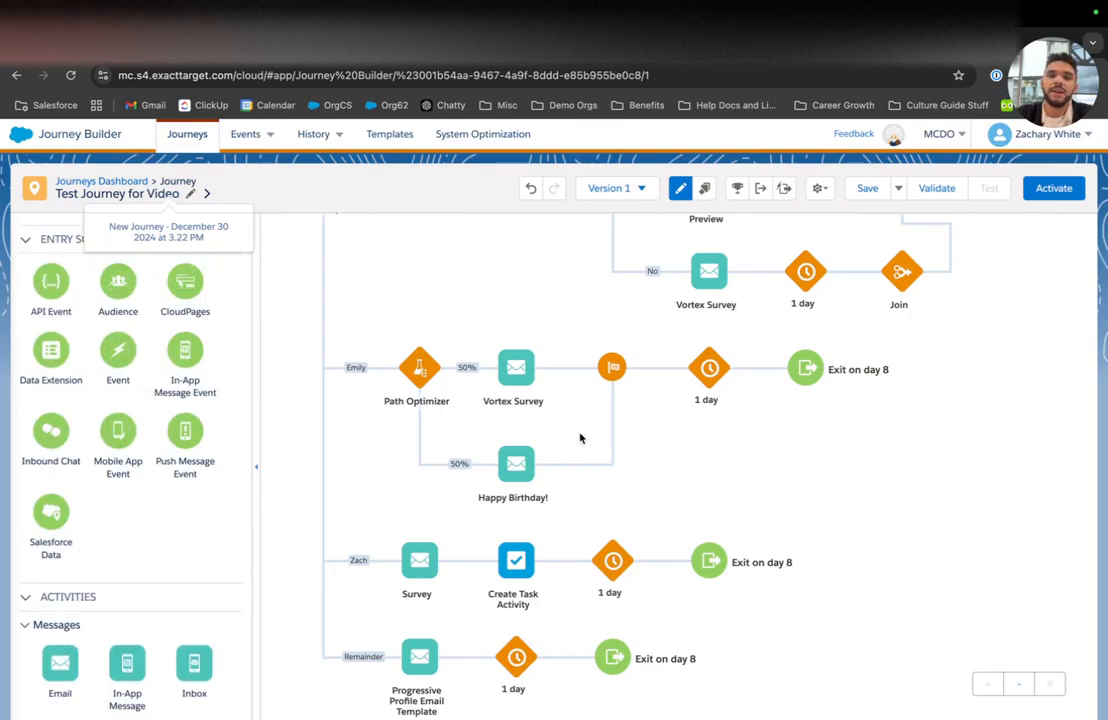
scroll(527, 364, up, 2)
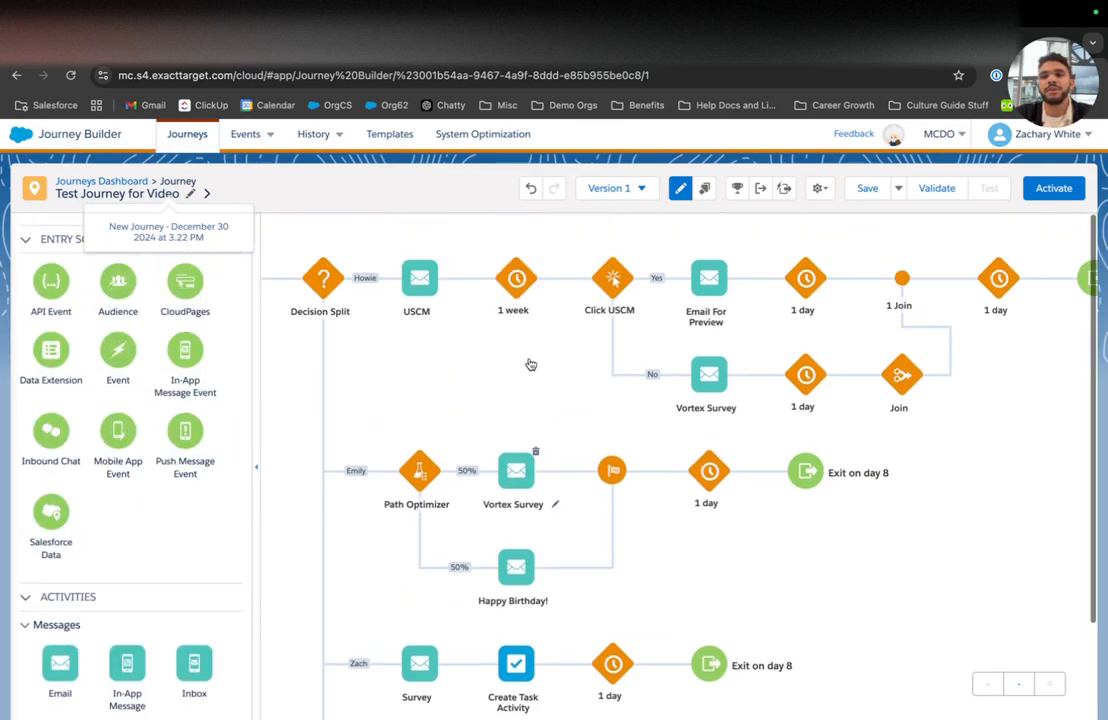
Step: Save the journey and run validation to surface the Entry Mode and default email address errors
click(866, 190)
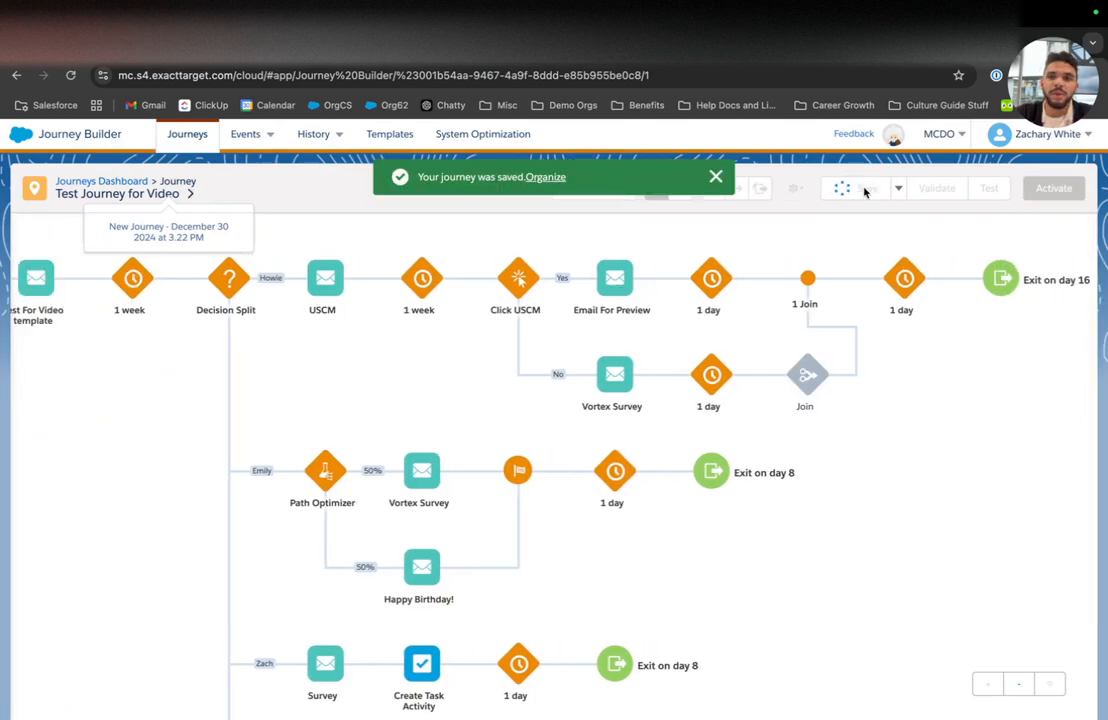
click(717, 178)
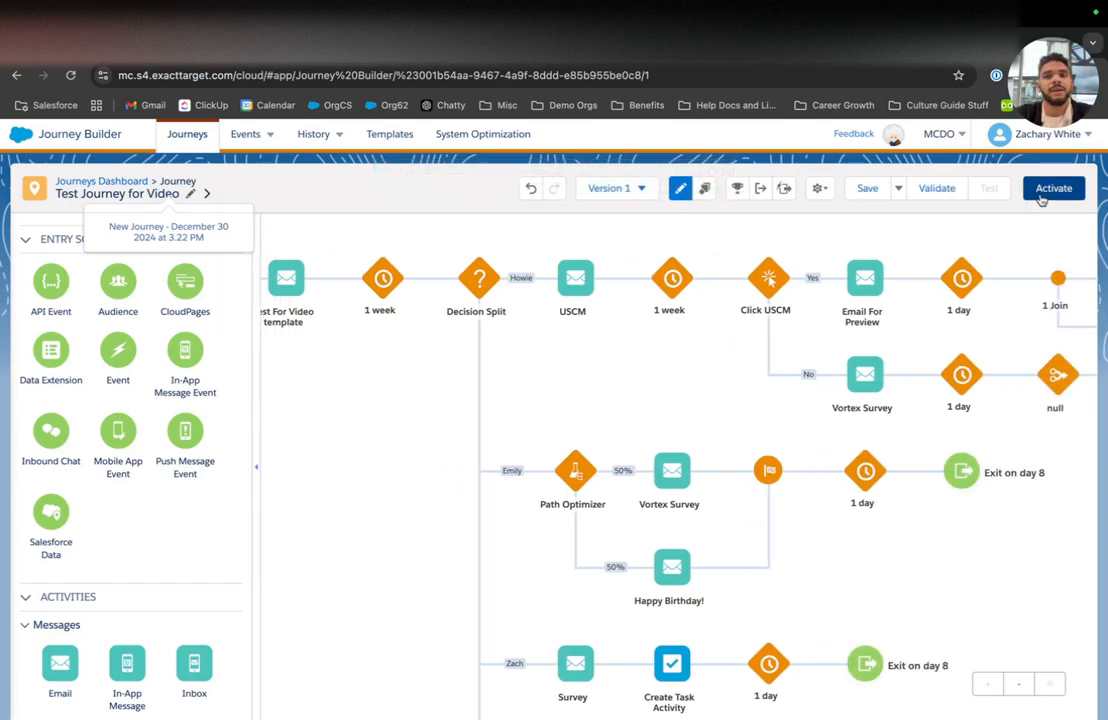
click(937, 190)
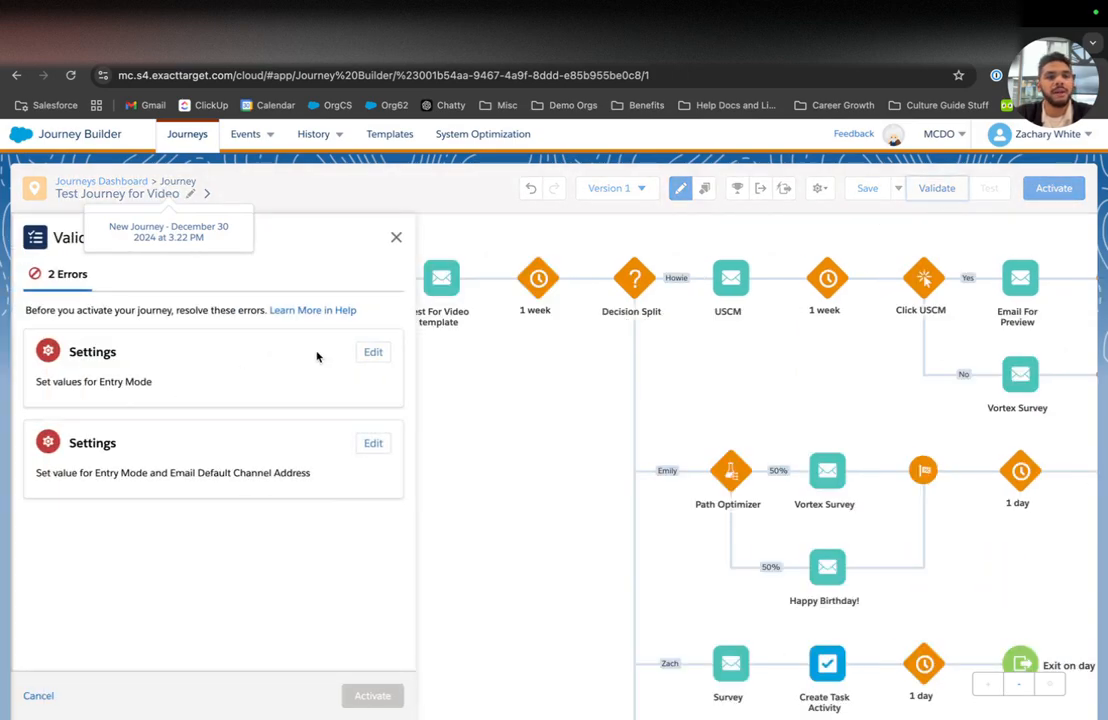
Step: Set the journey's entry mode to allow re-entry only after exiting
click(372, 352)
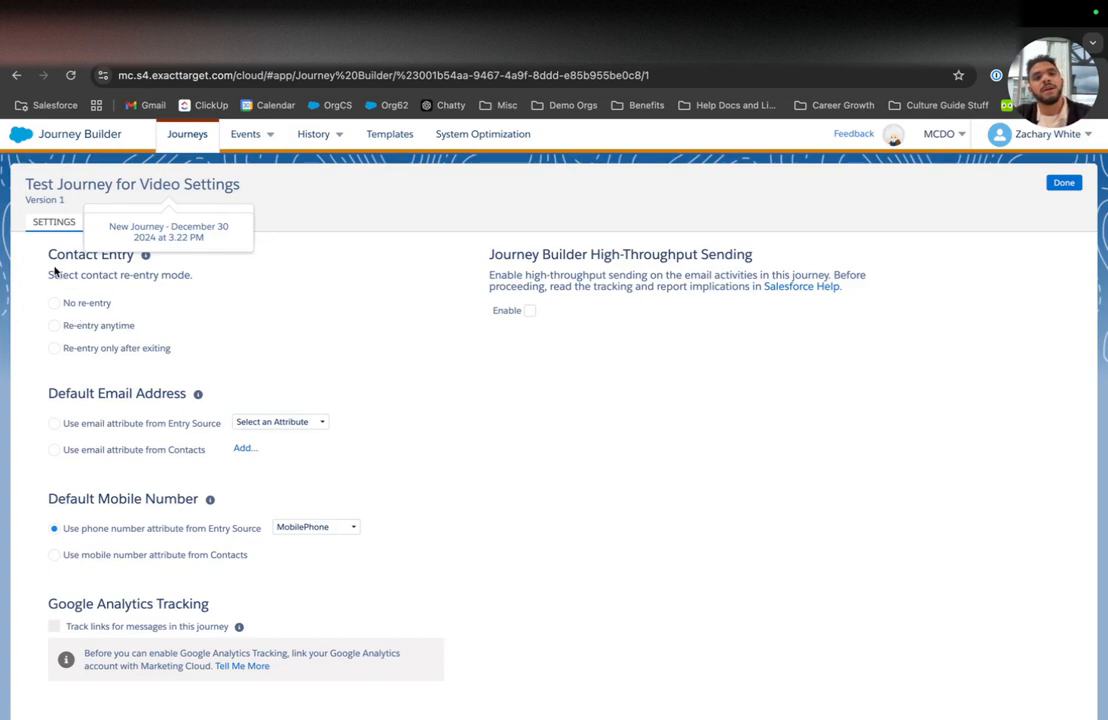
drag(49, 250, 216, 284)
click(216, 284)
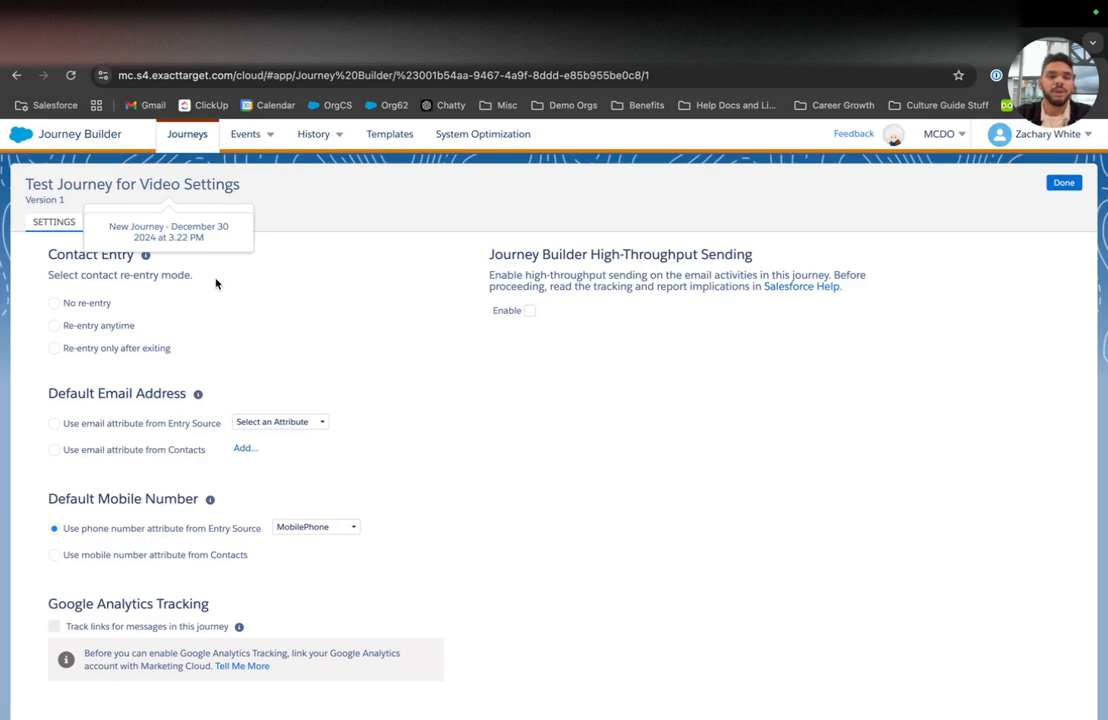
click(124, 326)
click(128, 348)
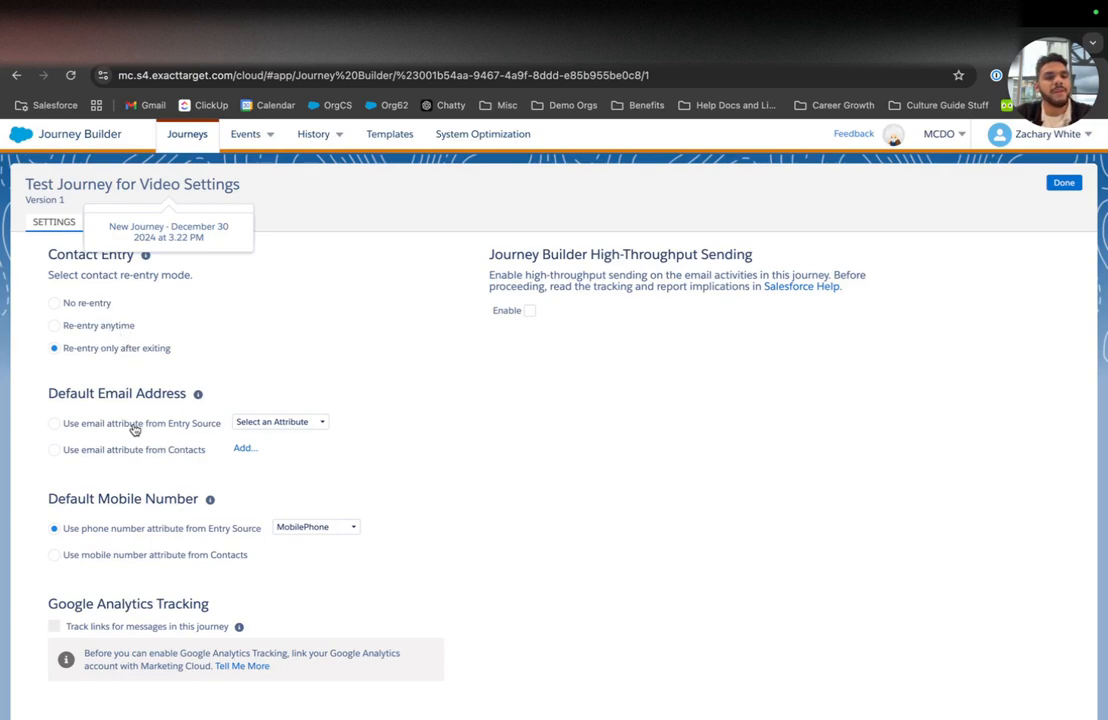
Step: Use the entry source's Email attribute as the default email address and close settings
click(302, 427)
click(298, 455)
click(274, 428)
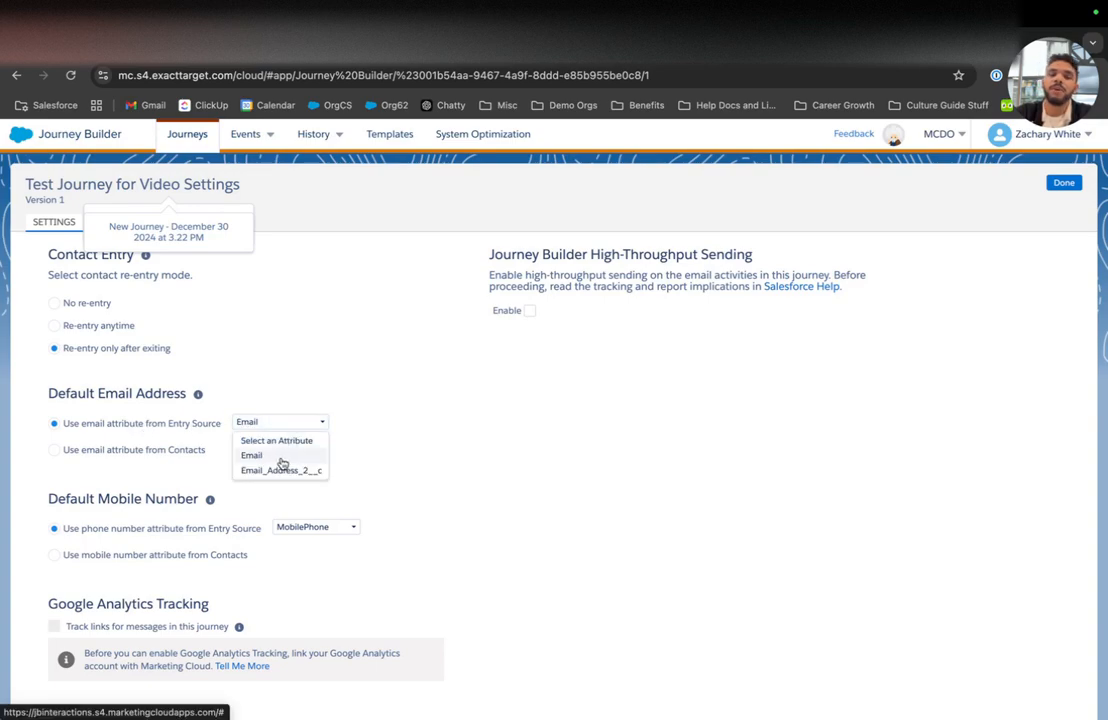
click(292, 459)
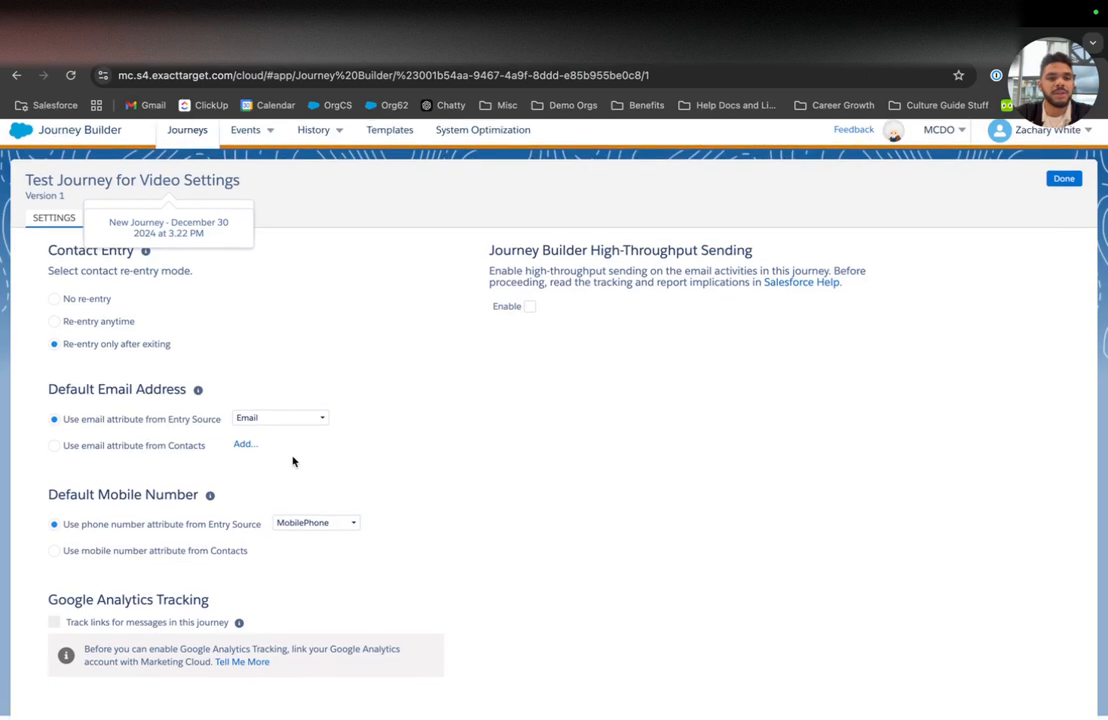
click(1063, 183)
click(1056, 187)
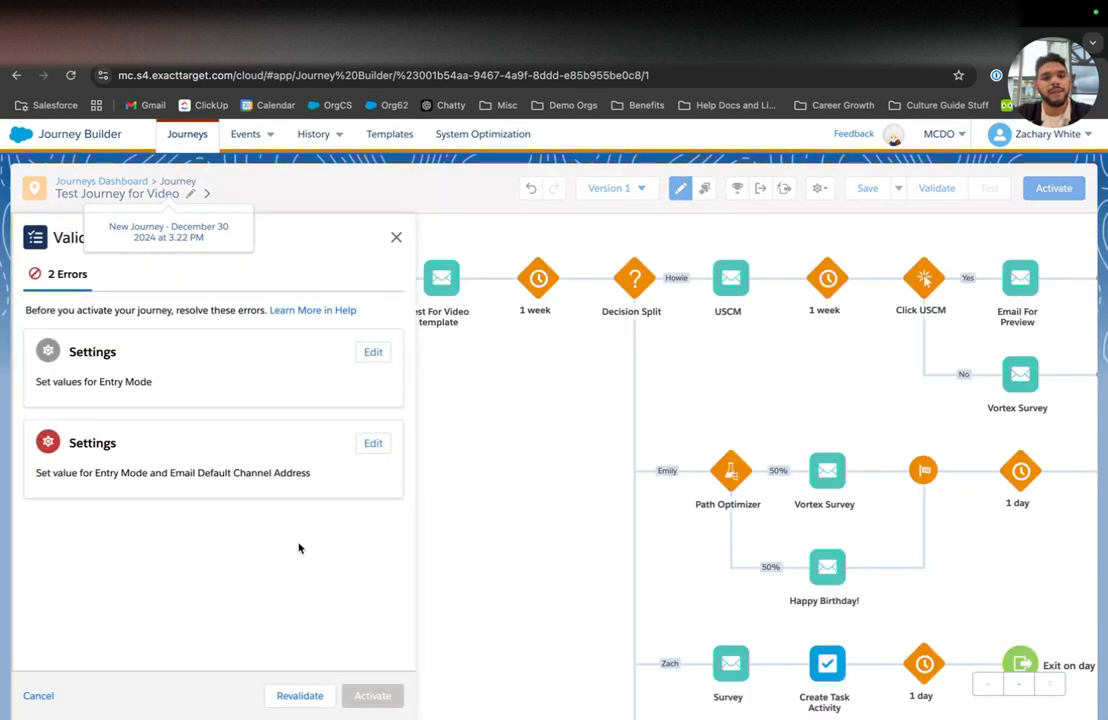
click(385, 448)
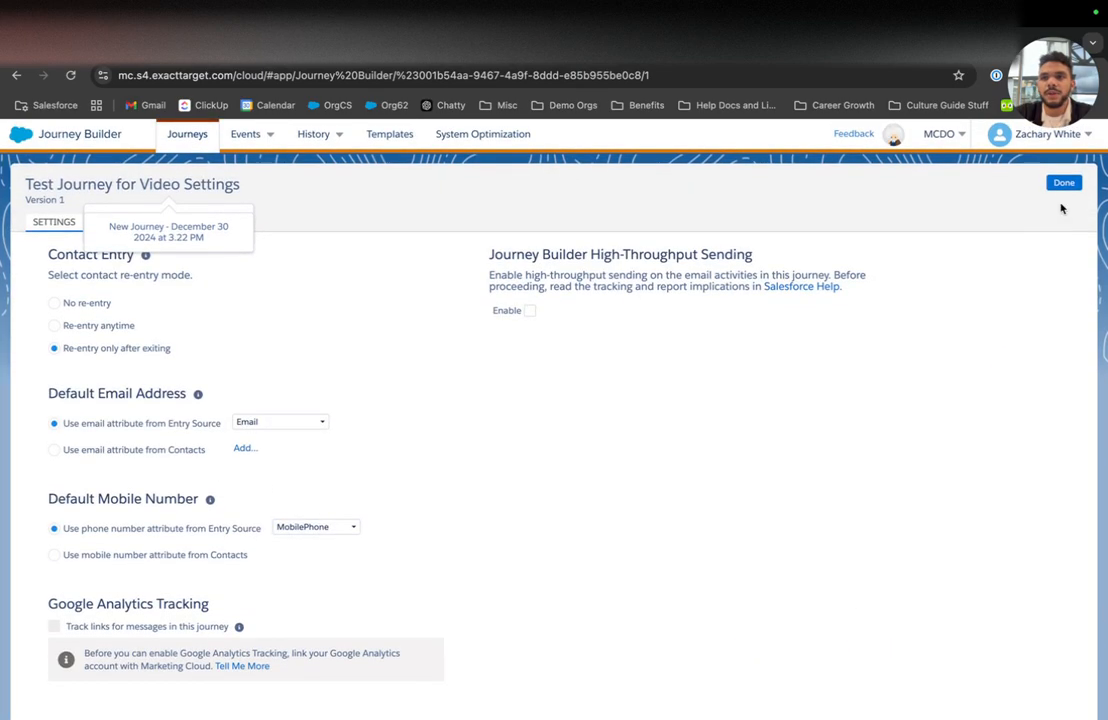
click(1063, 183)
Step: Re-validate to get one Einstein STO error and 13 recommendations, then open Email Studio's Email app
click(310, 699)
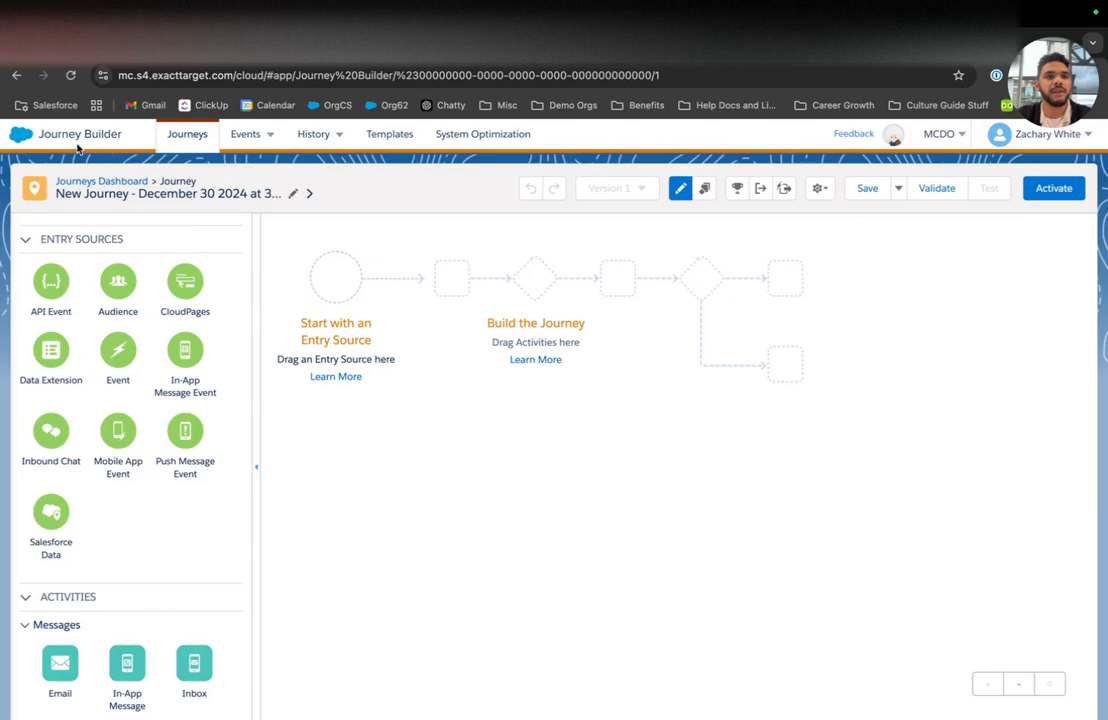
click(24, 136)
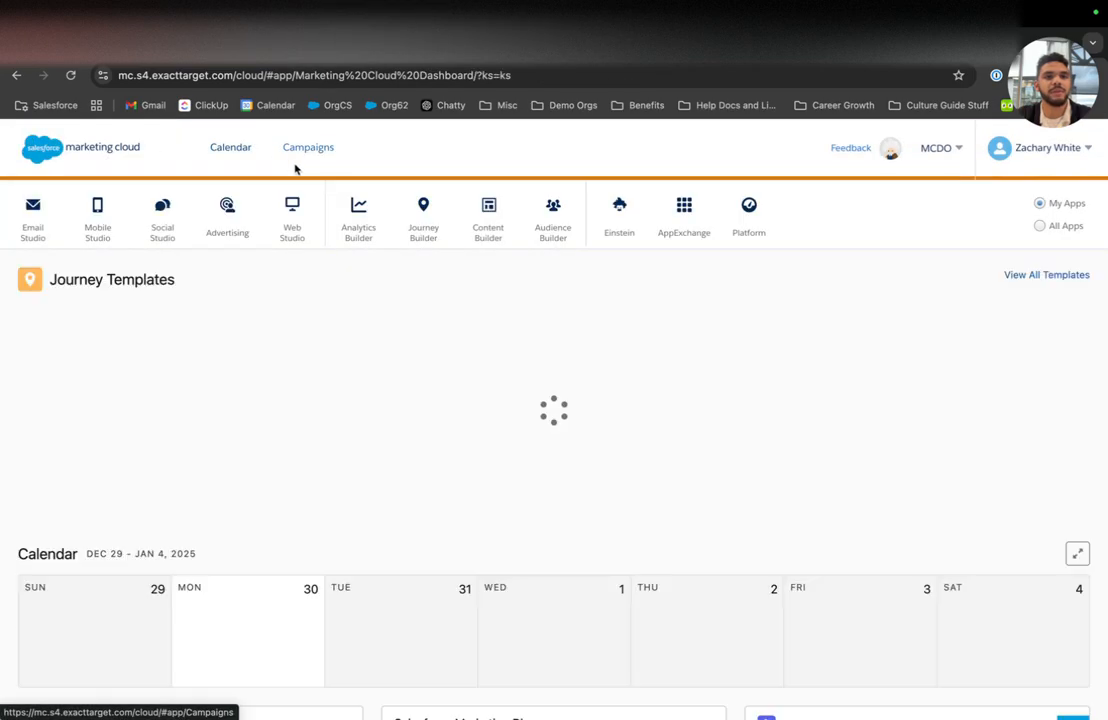
mouse_move(405, 231)
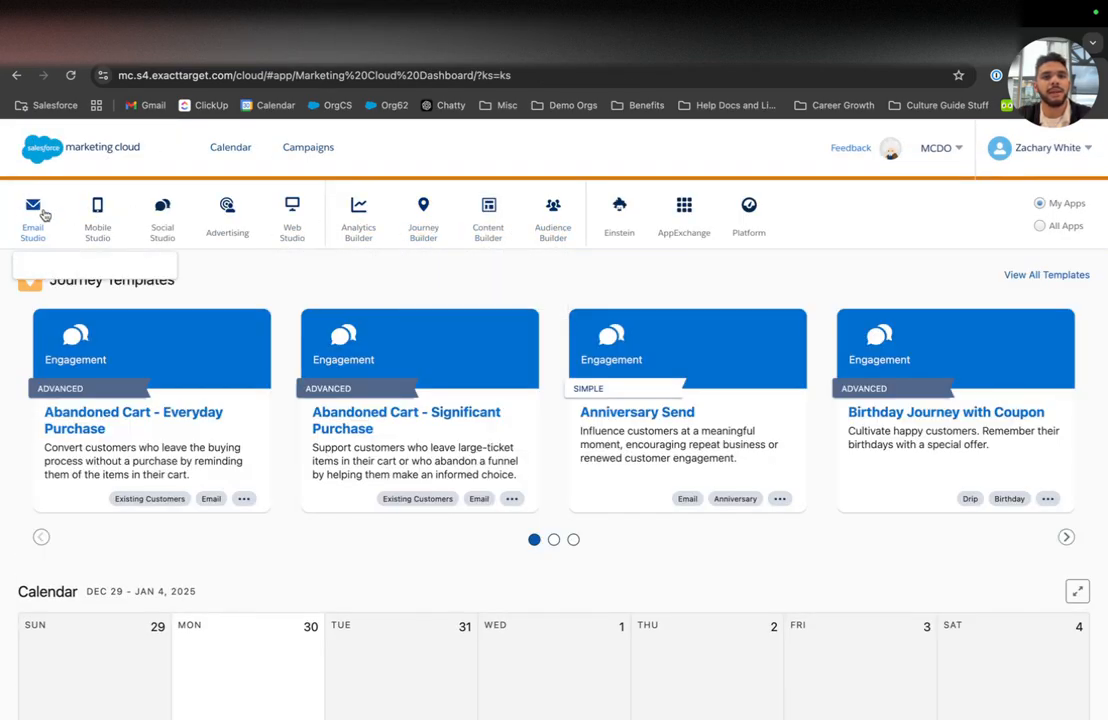
click(33, 262)
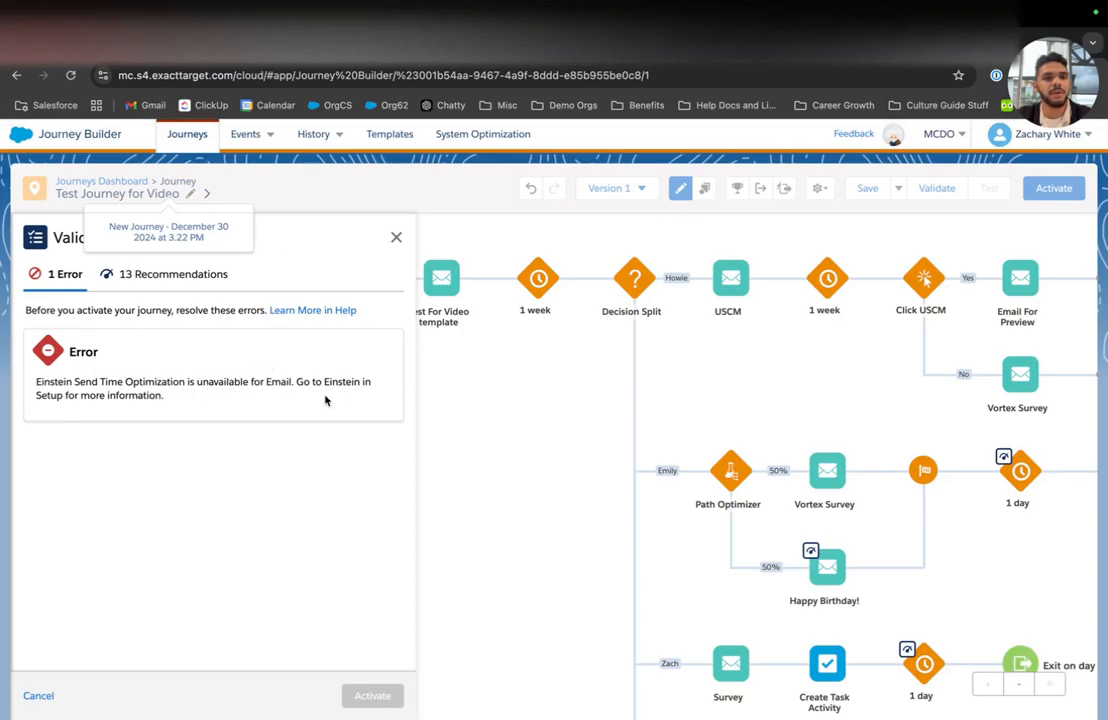
Step: Delete the Einstein STO activity from the journey canvas
drag(59, 385, 323, 391)
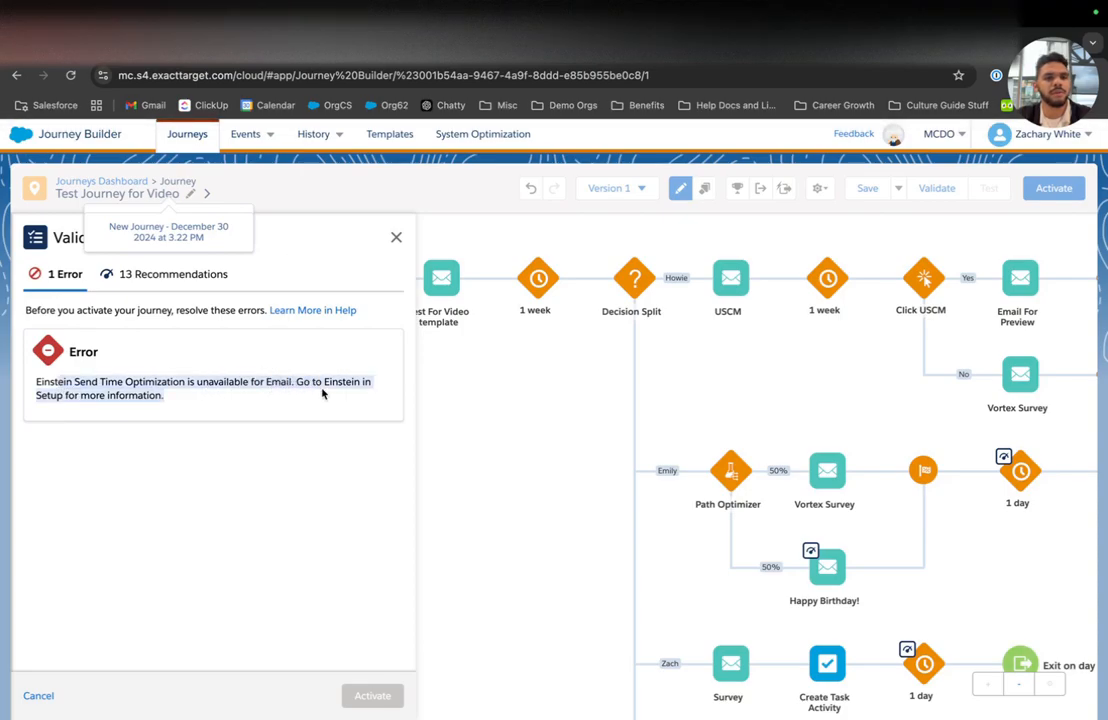
click(323, 391)
scroll(671, 323, left, 4)
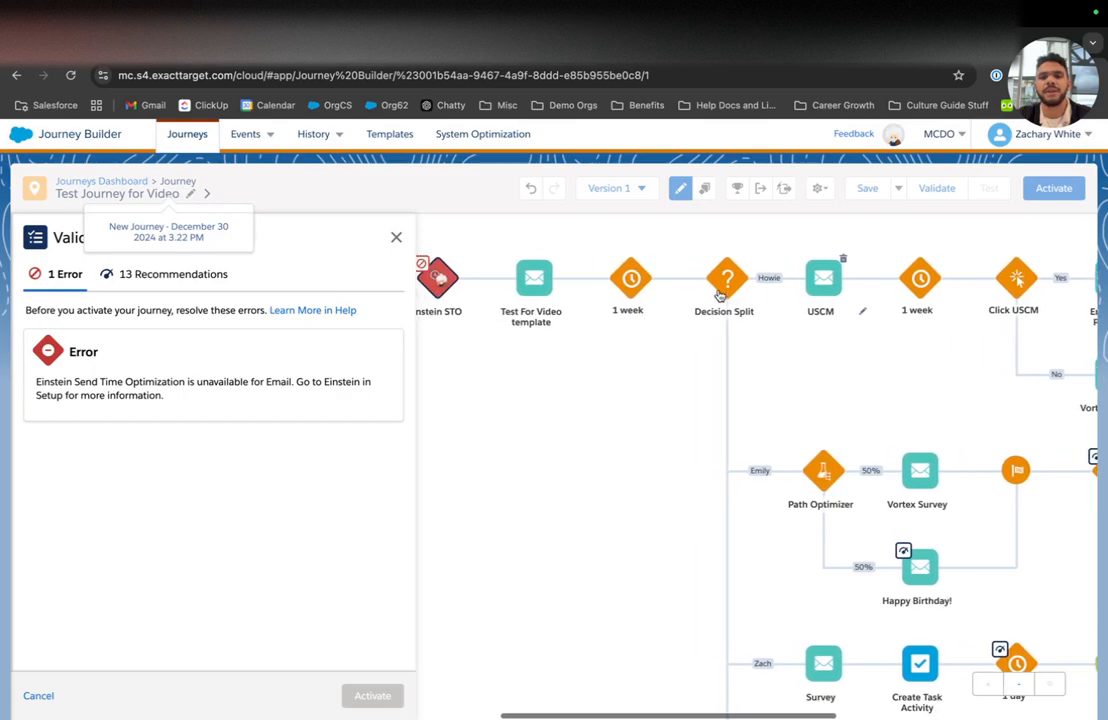
scroll(719, 296, left, 4)
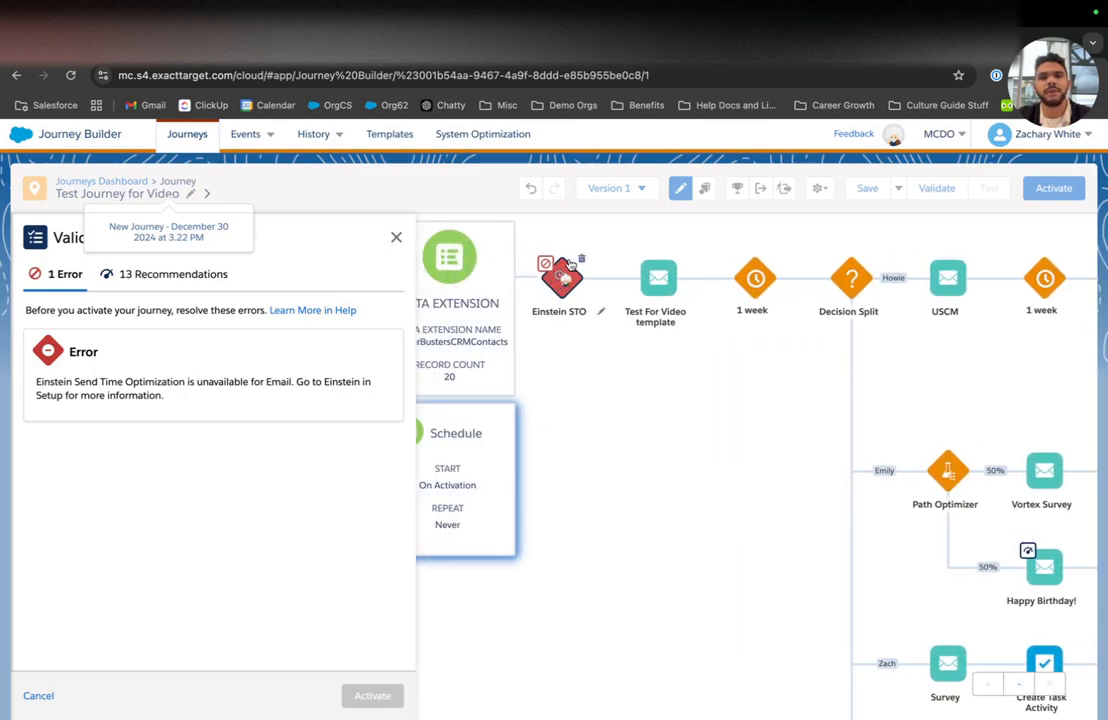
click(580, 260)
click(703, 297)
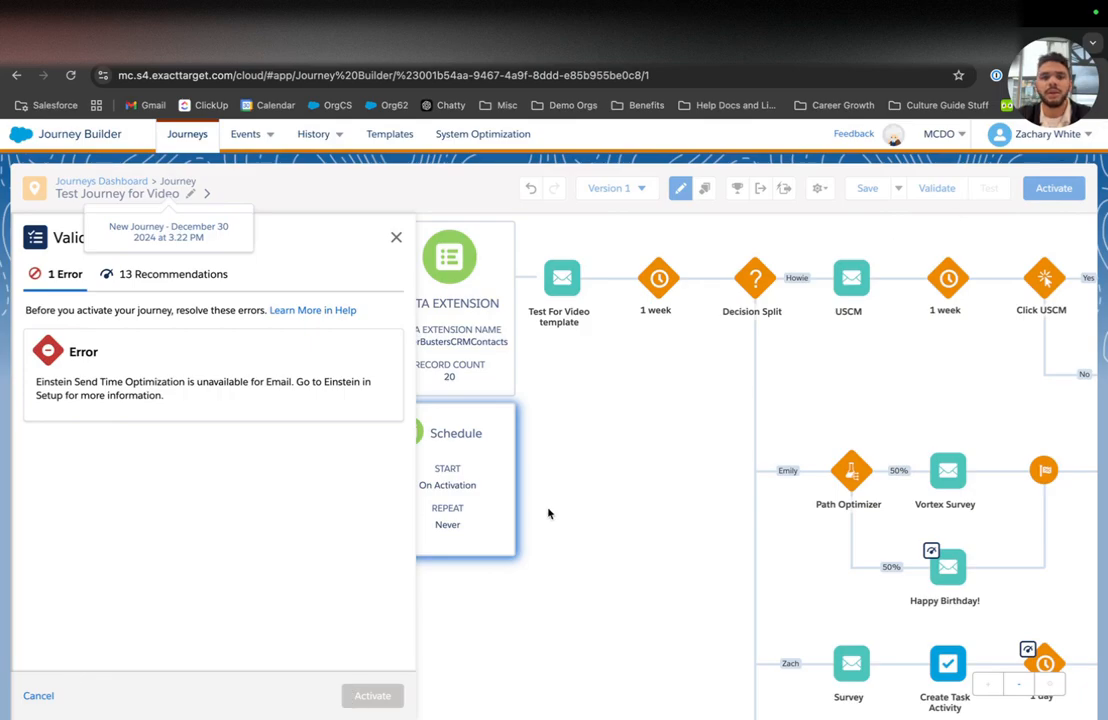
Step: Close the validation results, save the journey, and validate it again
click(40, 695)
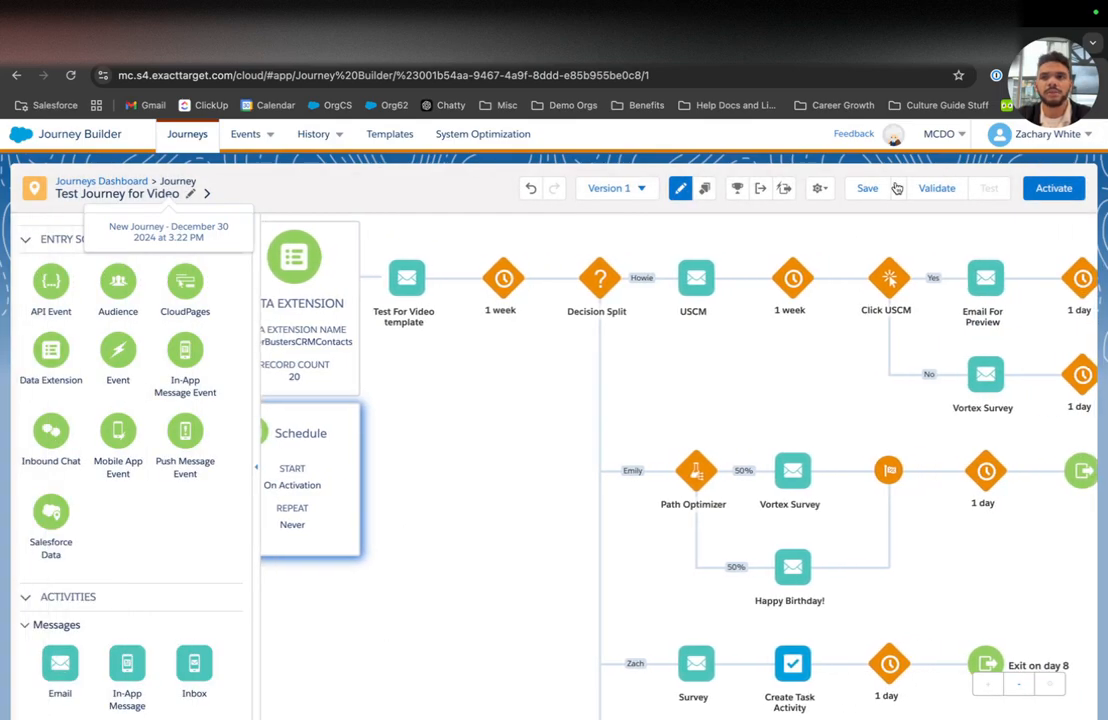
click(868, 191)
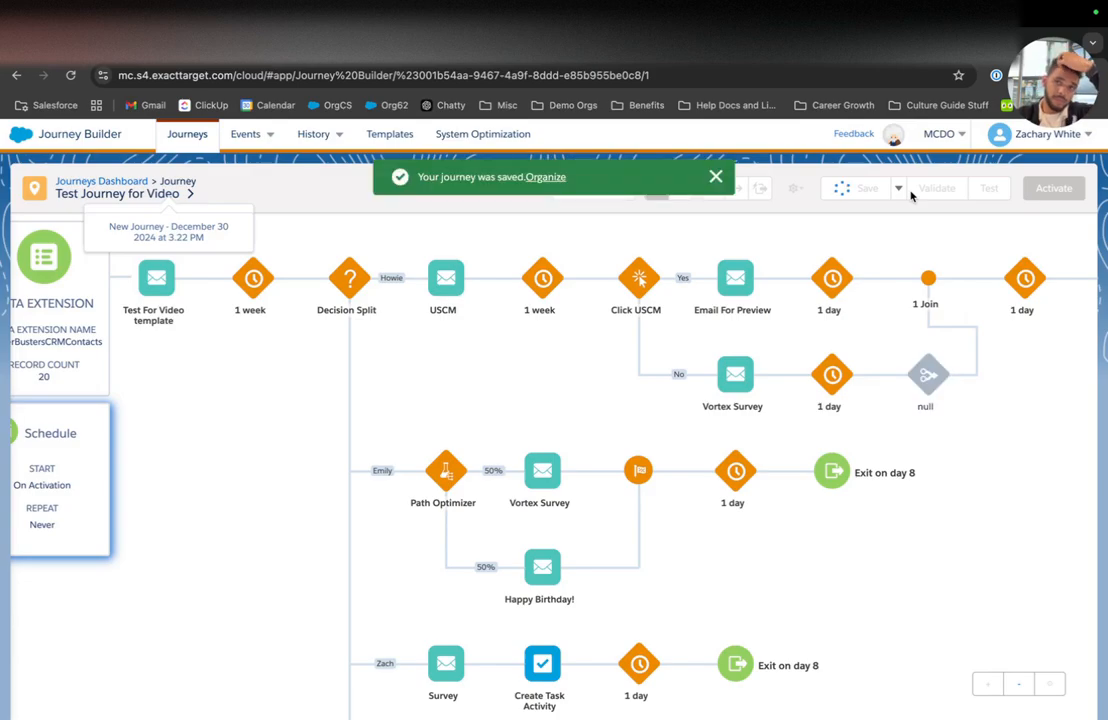
click(935, 189)
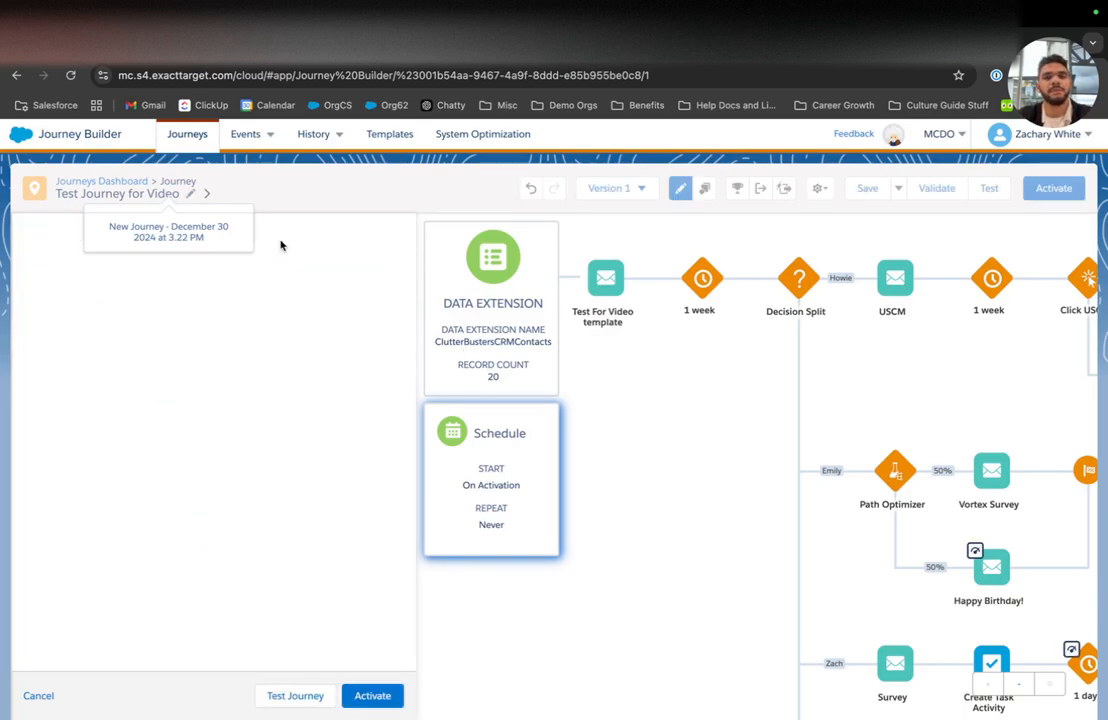
Step: Set up a journey test and select three contacts from the entry data extension
scroll(203, 556, down, 2)
scroll(203, 556, down, 8)
scroll(203, 556, up, 10)
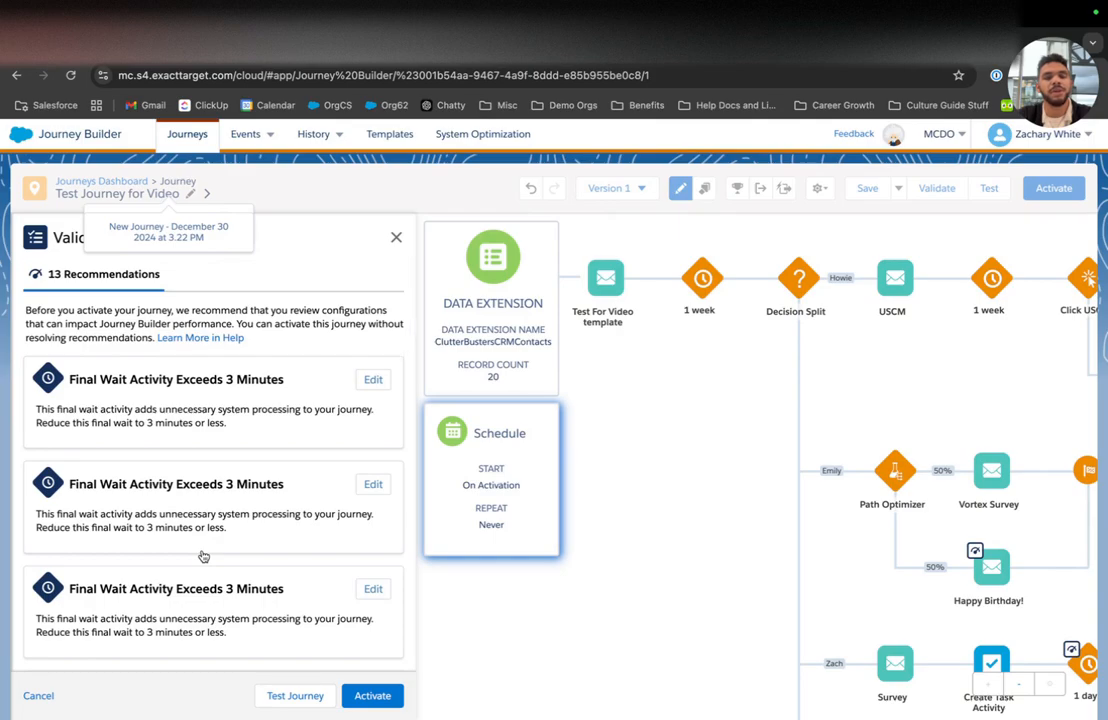
scroll(203, 556, down, 5)
click(296, 695)
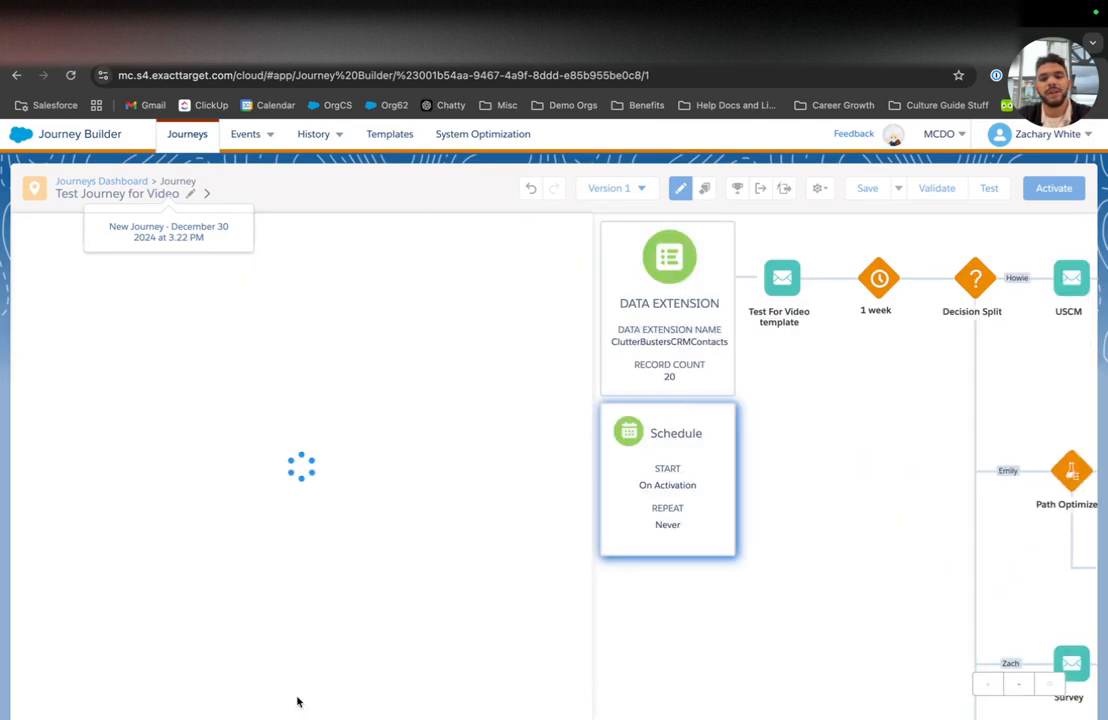
click(298, 570)
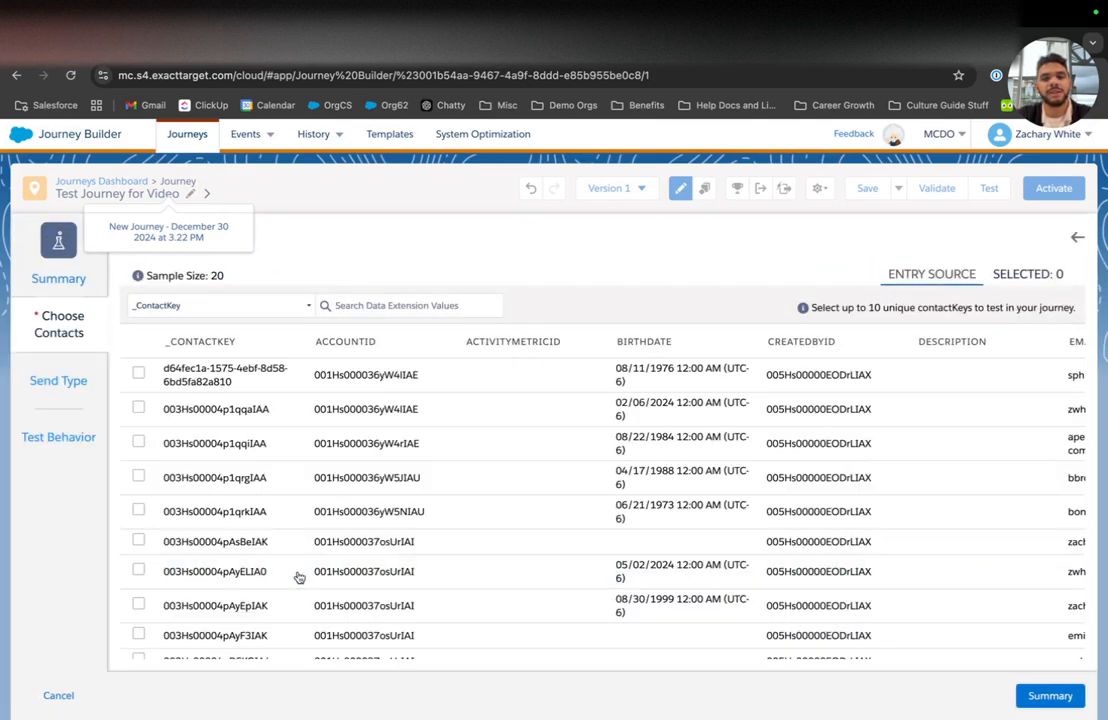
scroll(196, 367, right, 5)
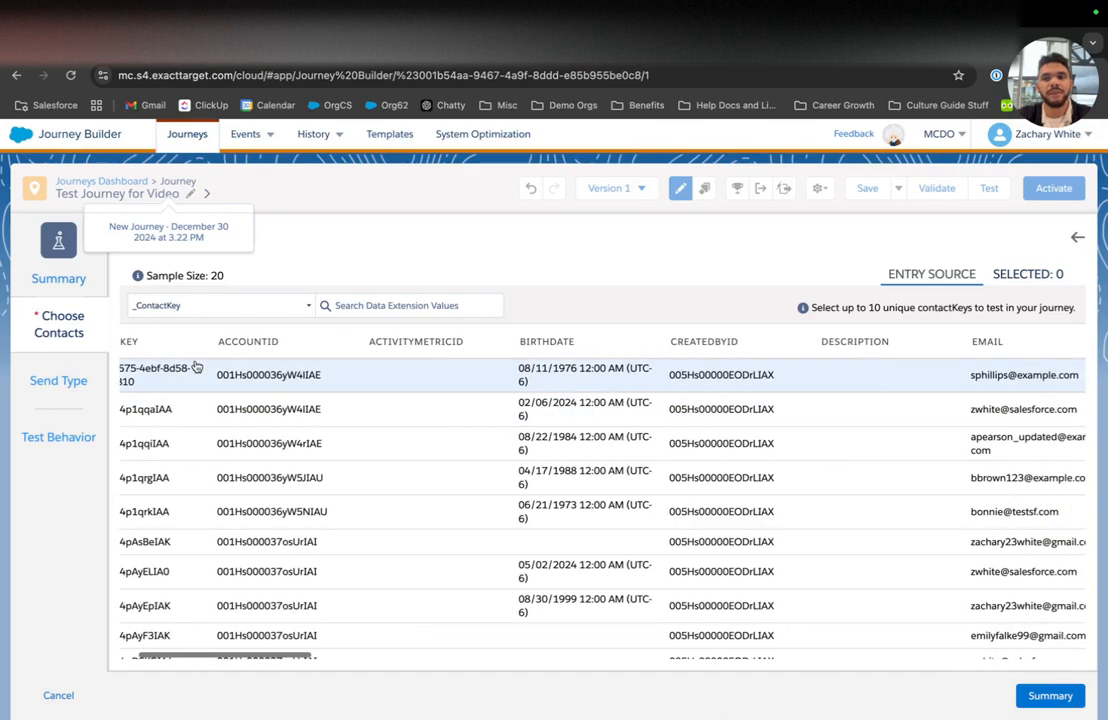
scroll(428, 404, down, 2)
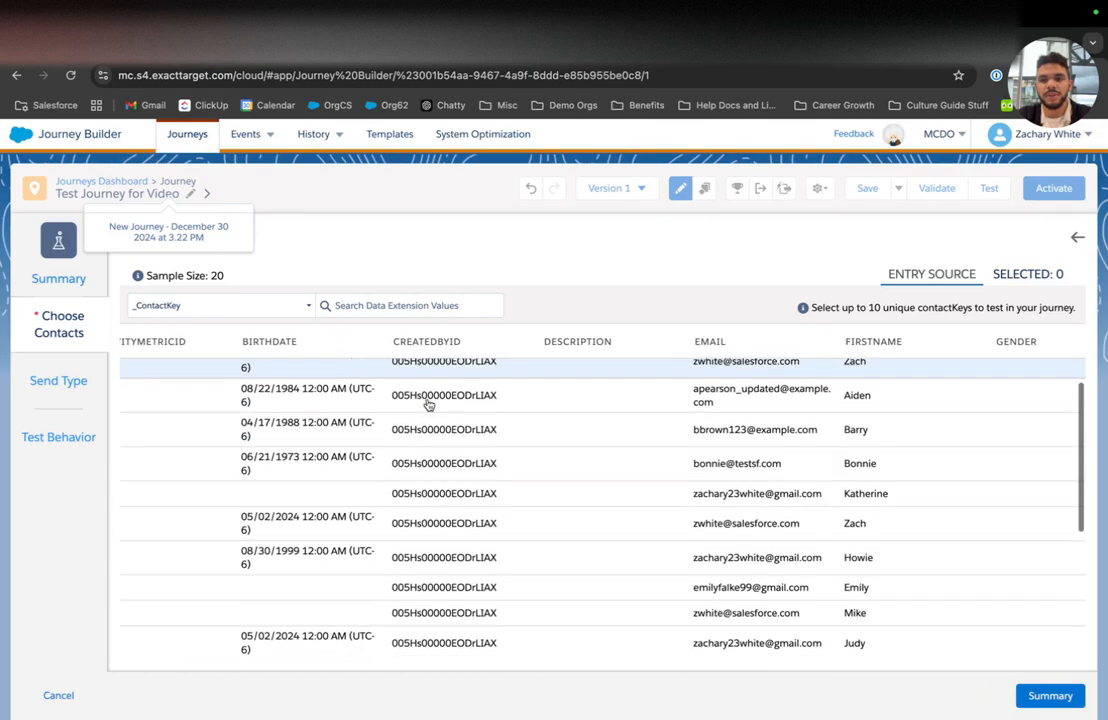
click(461, 526)
scroll(462, 531, down, 1)
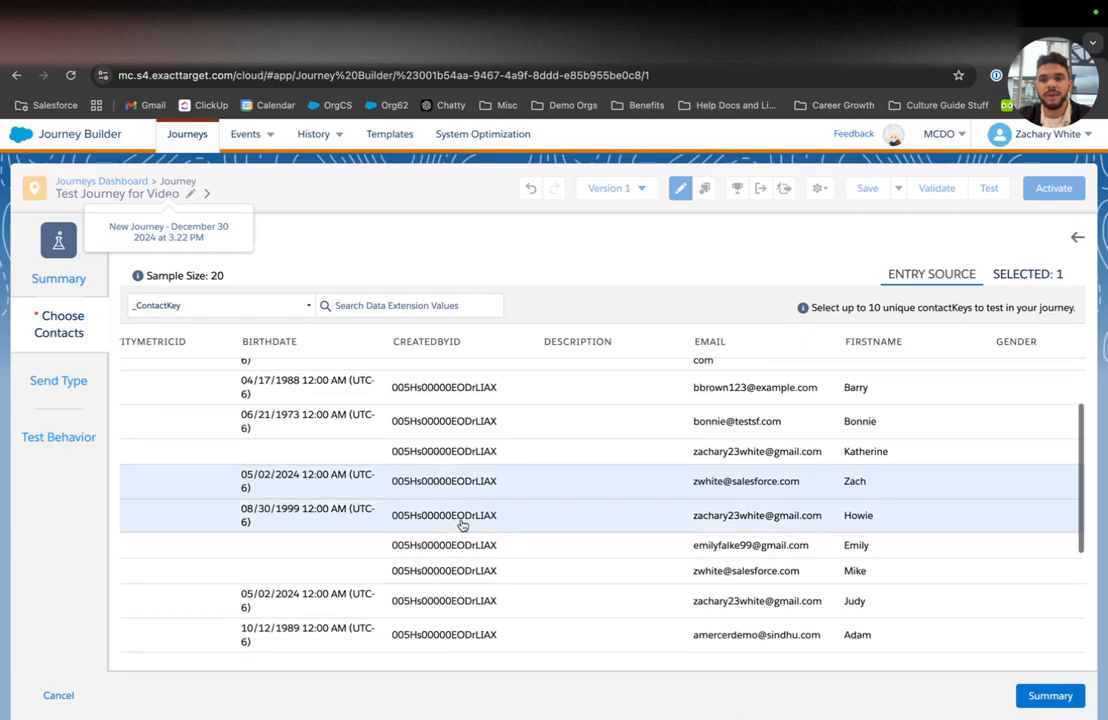
click(461, 517)
click(462, 546)
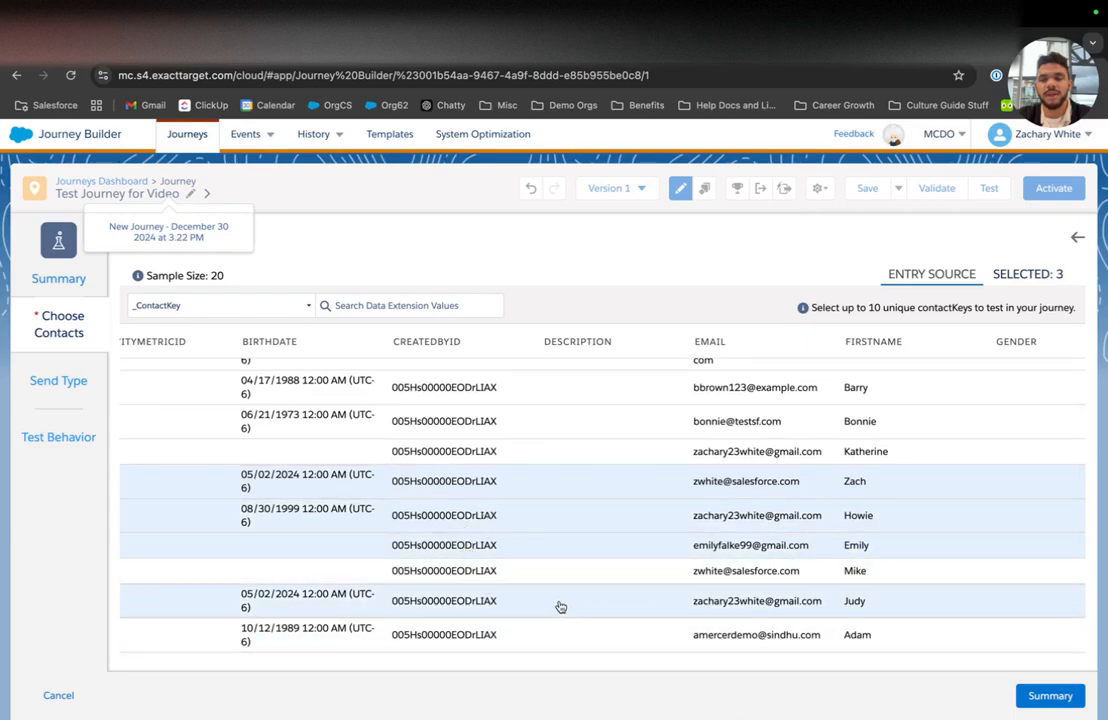
Step: Review the test summary and start the test run on the 3 contacts
click(1040, 696)
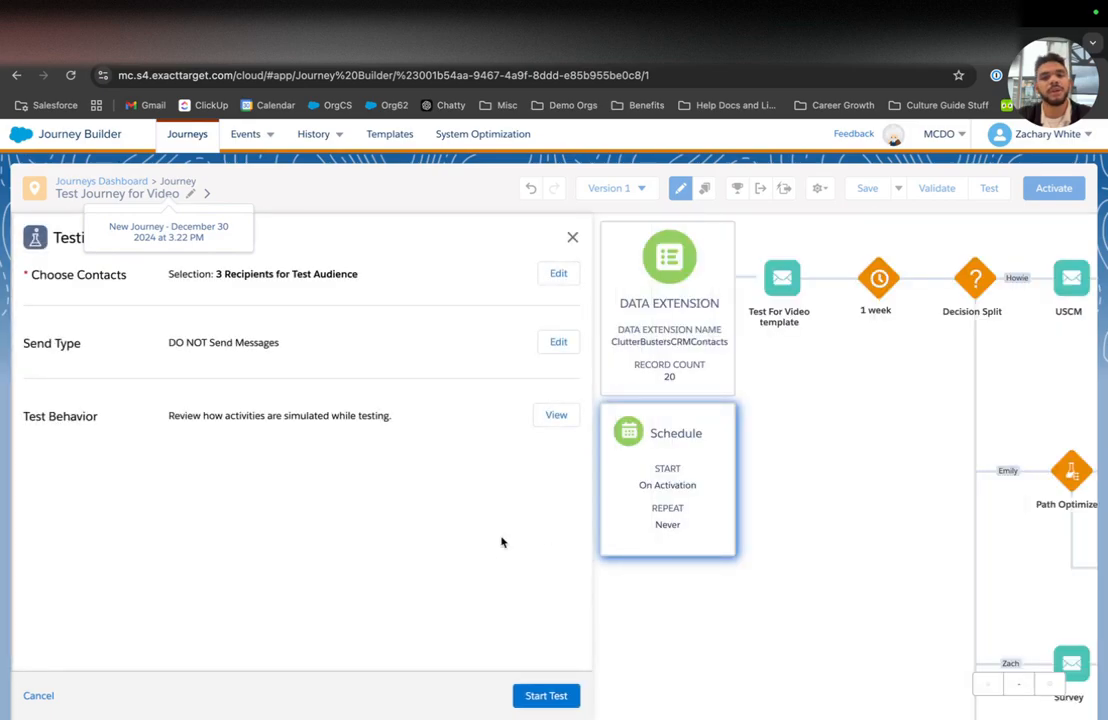
click(548, 695)
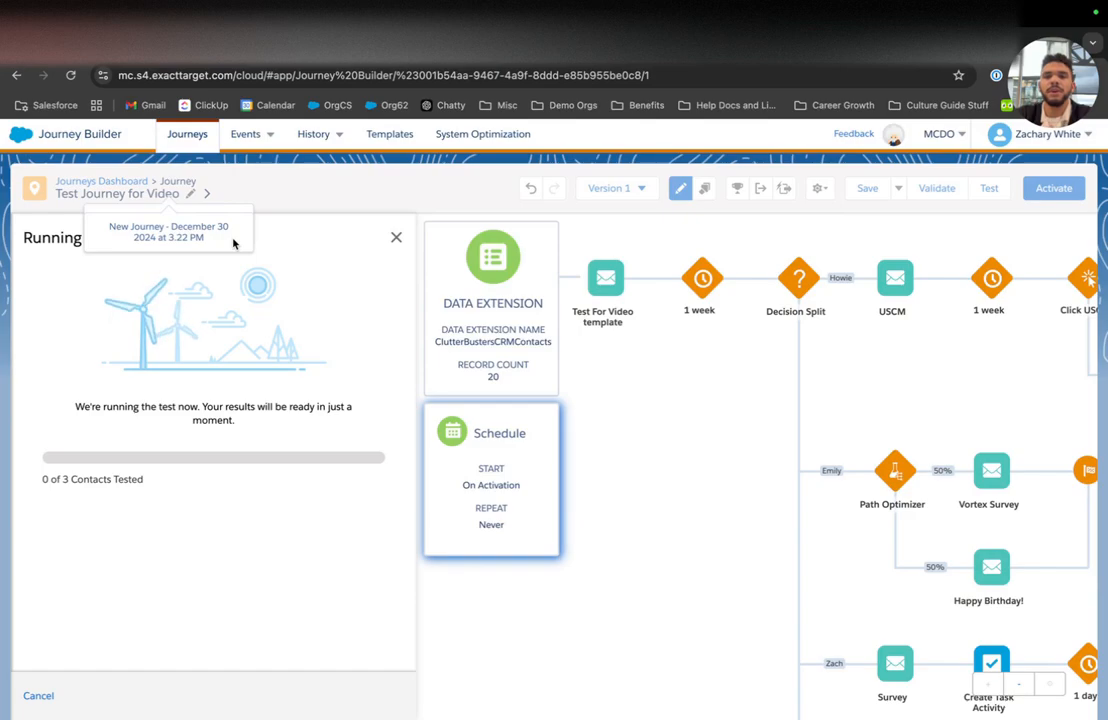
scroll(596, 424, right, 10)
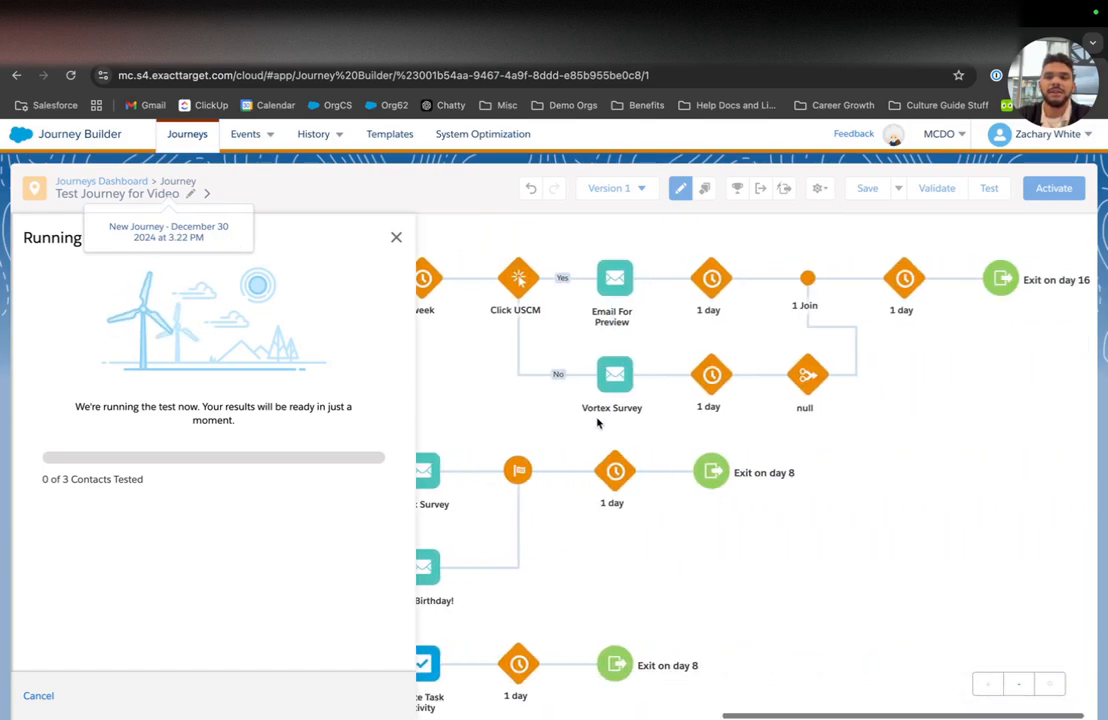
scroll(596, 424, left, 9)
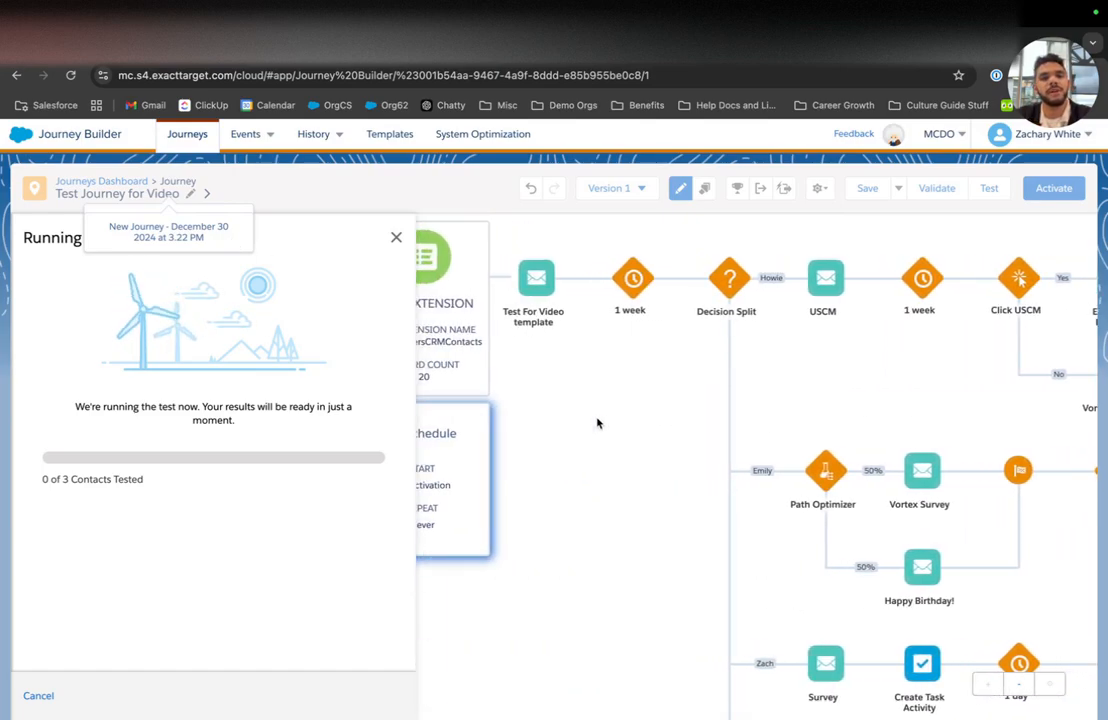
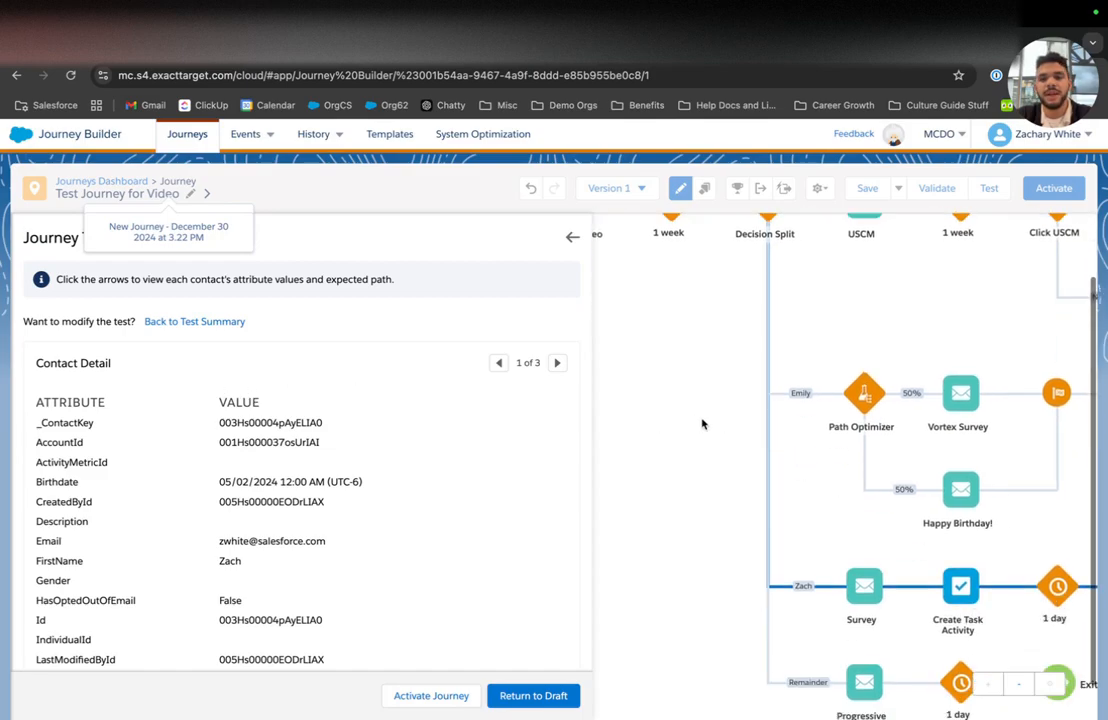
click(557, 363)
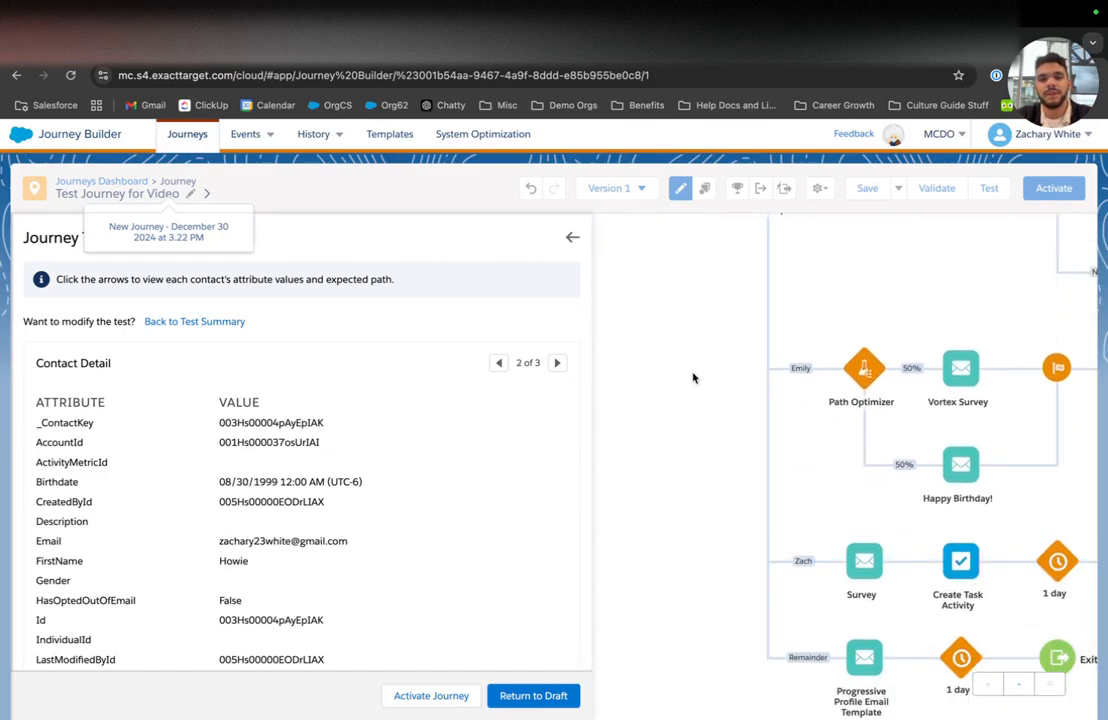
scroll(350, 457, down, 2)
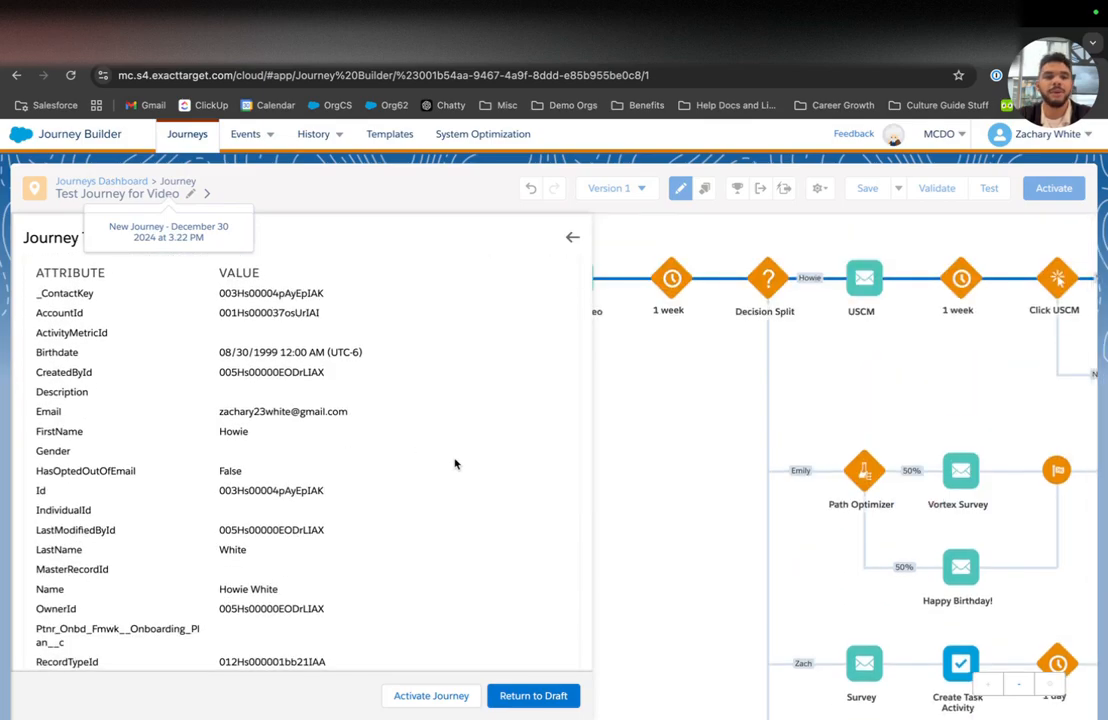
scroll(455, 463, up, 3)
click(559, 300)
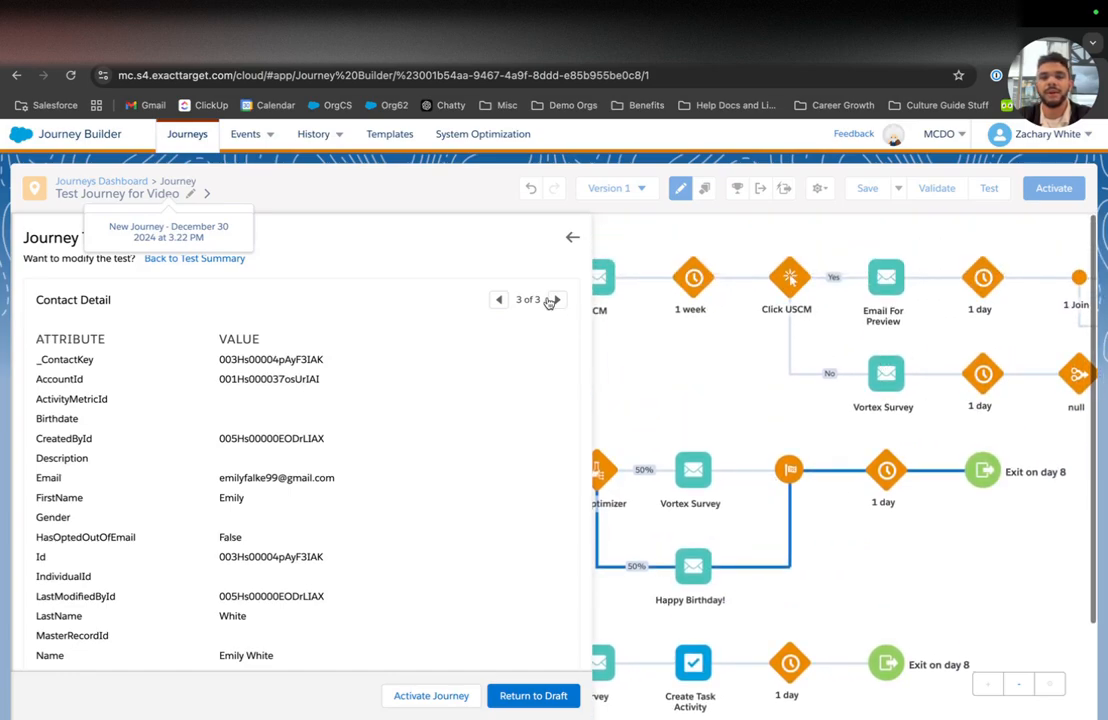
click(501, 300)
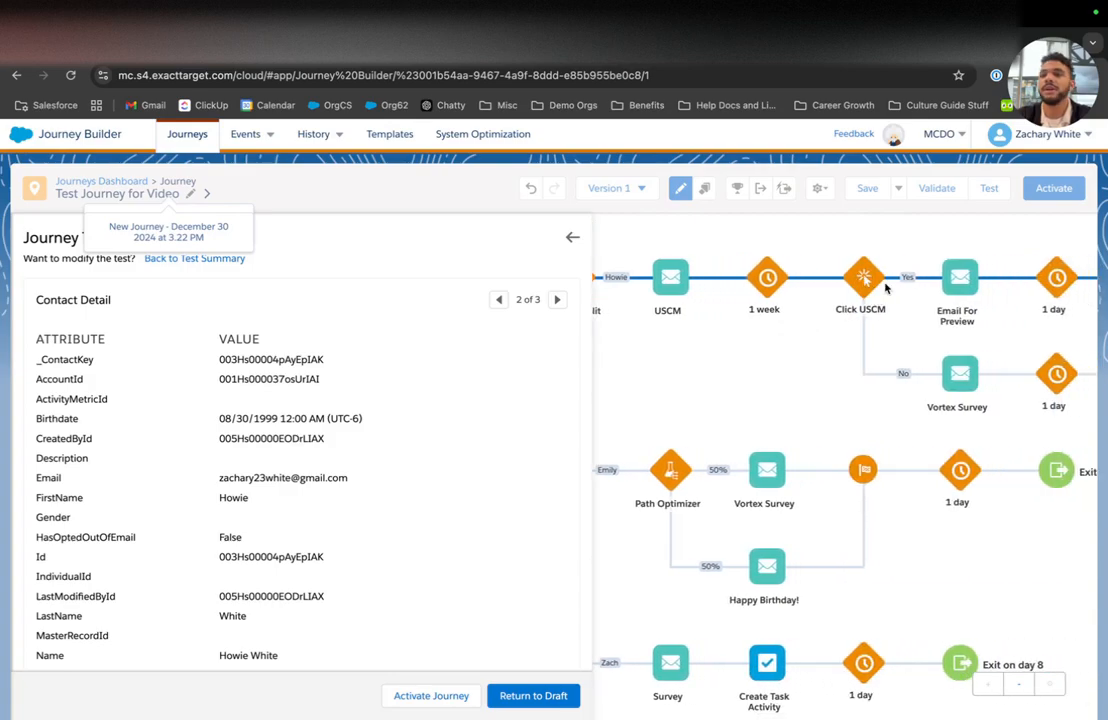
scroll(855, 295, right, 1)
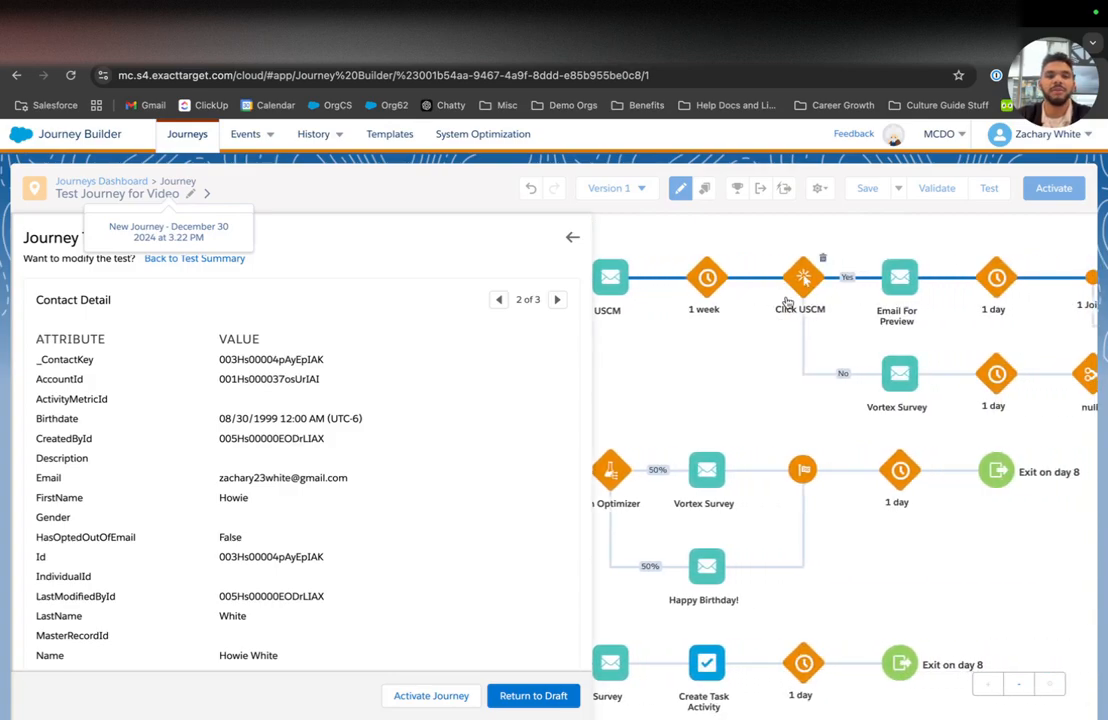
scroll(790, 296, right, 5)
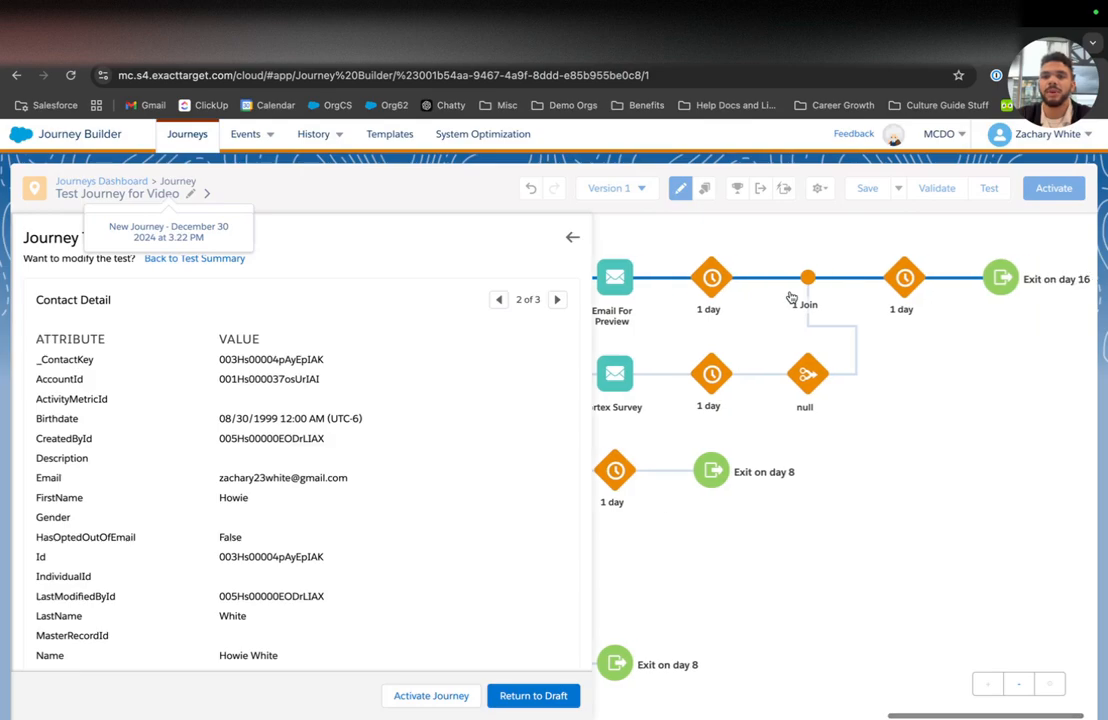
click(499, 303)
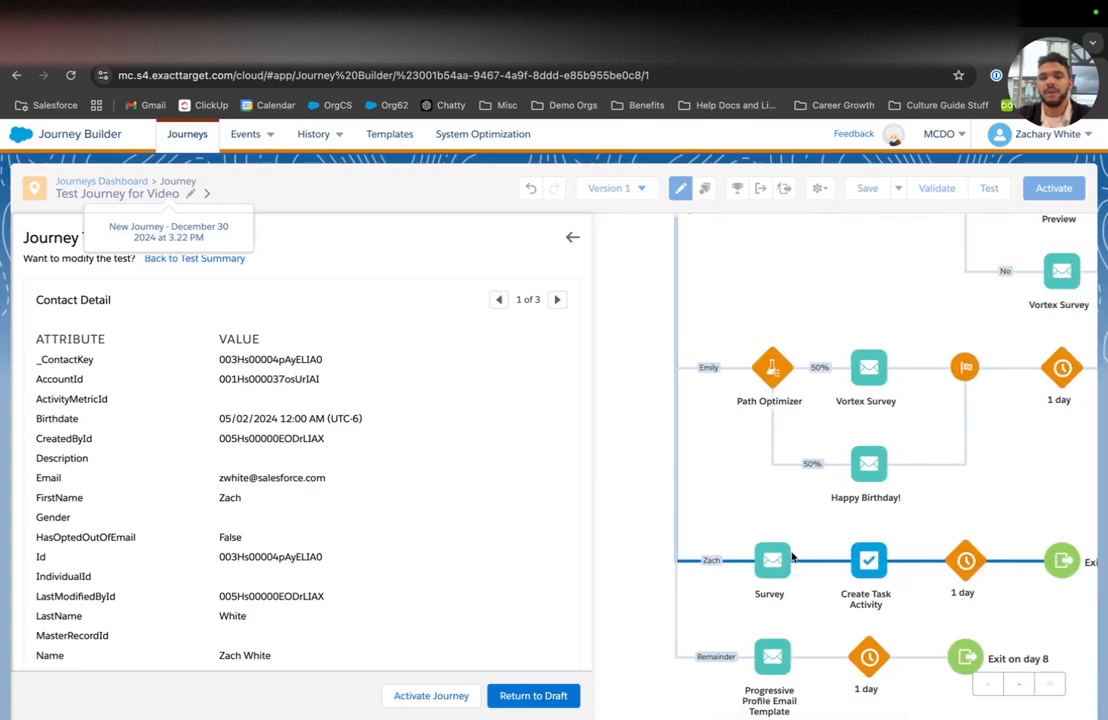
mouse_move(856, 570)
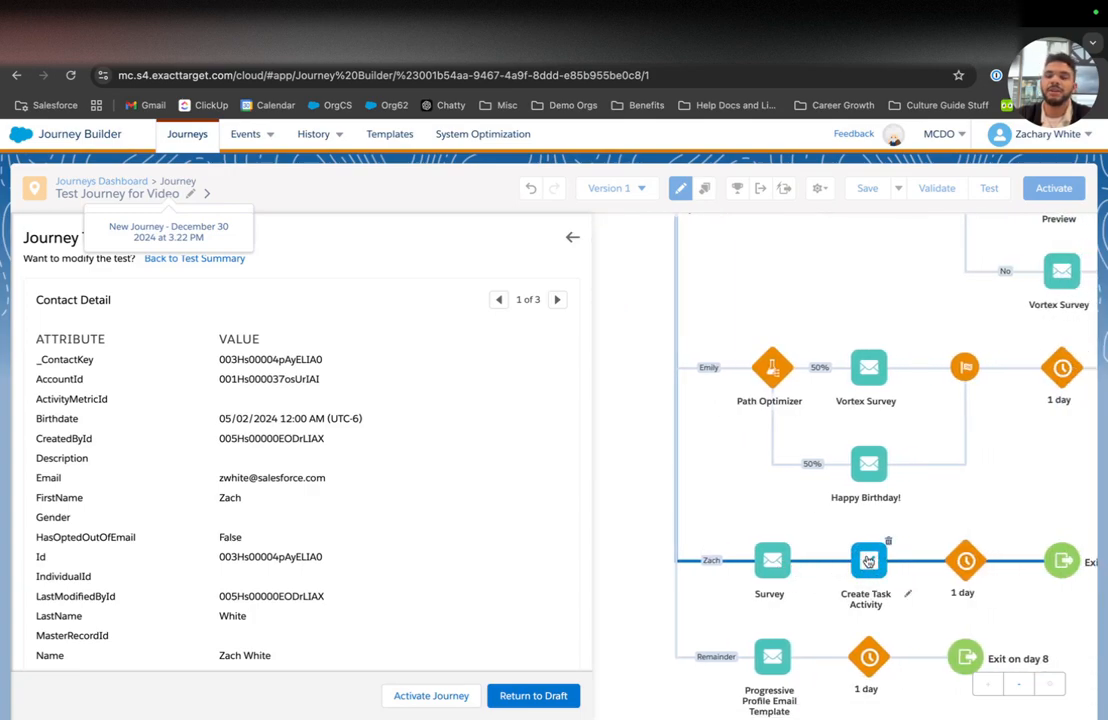